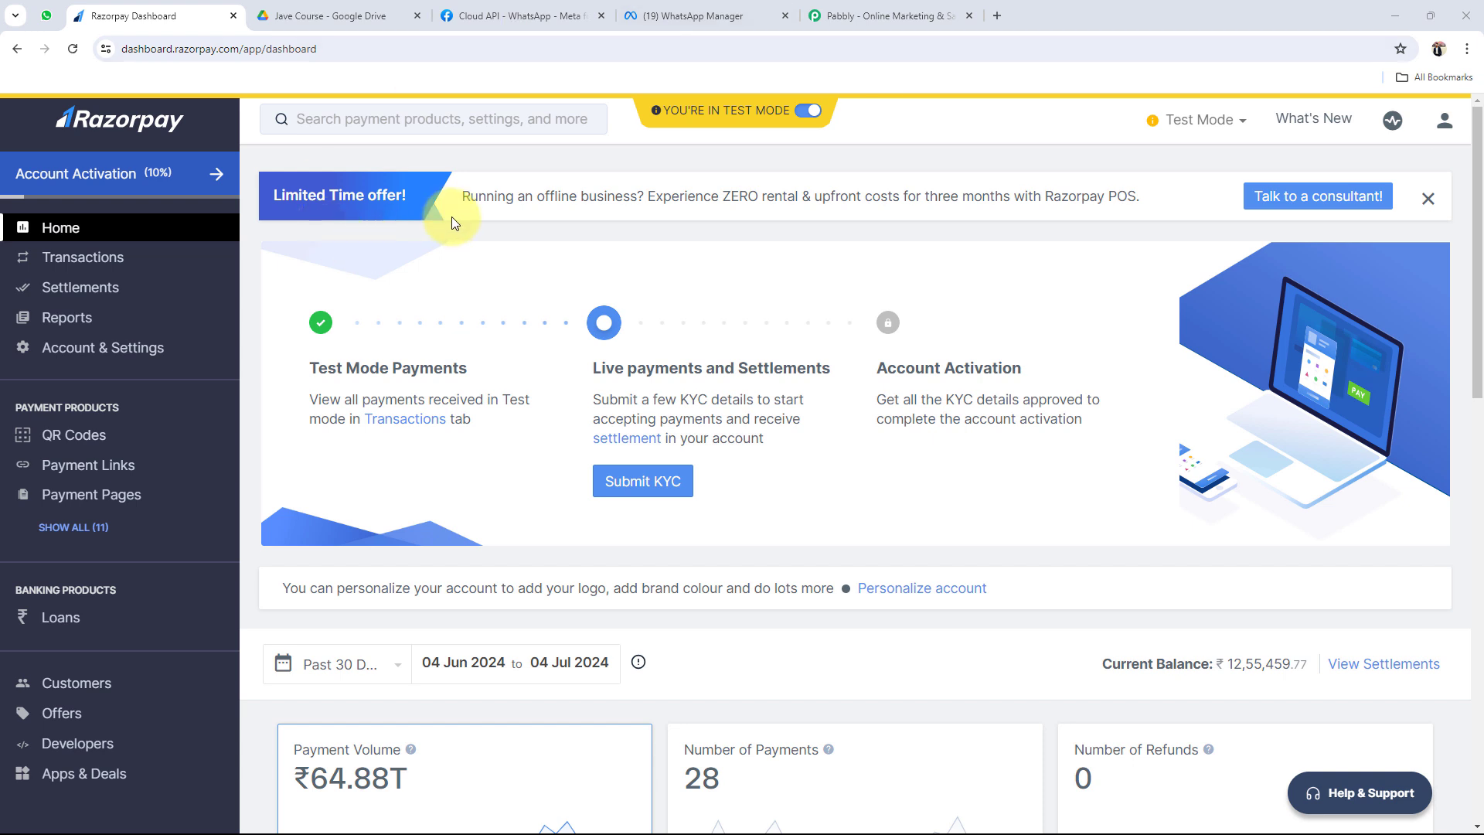
- Switch to the Pabbly site, go to its list of all apps and access Pabbly Connect
left_click(823, 17)
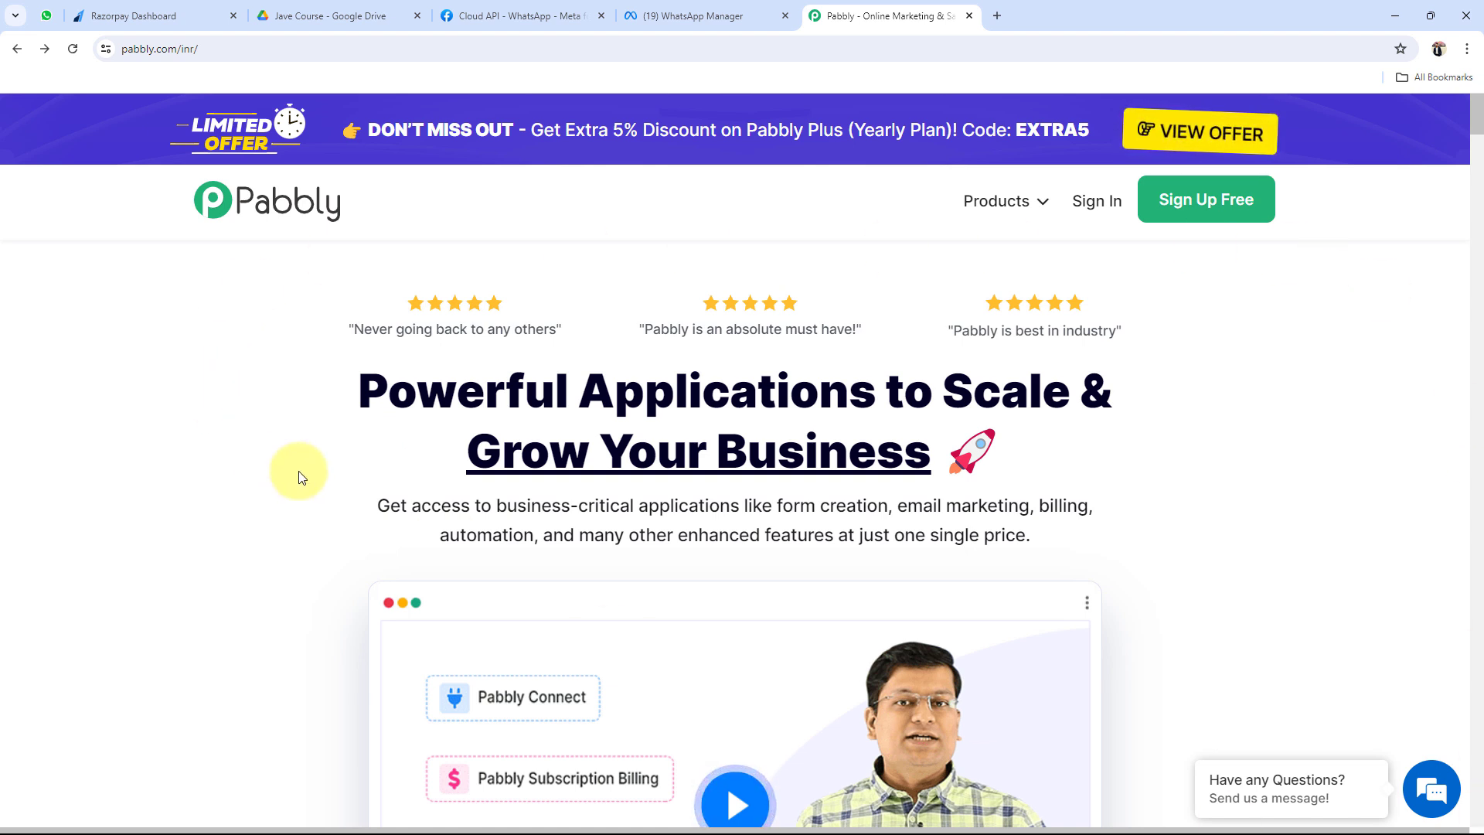
left_click(1208, 208)
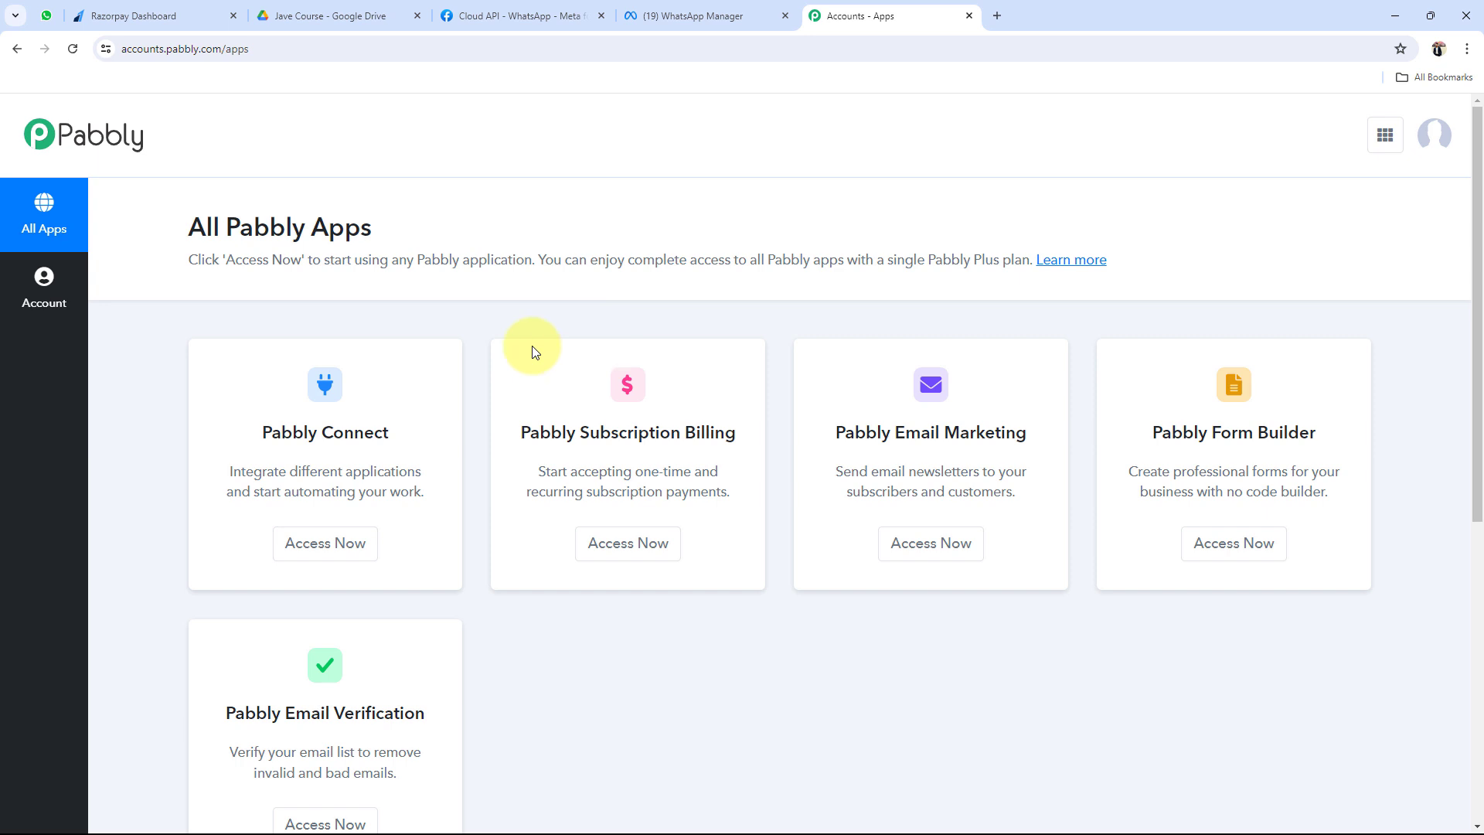
triple_click(285, 449)
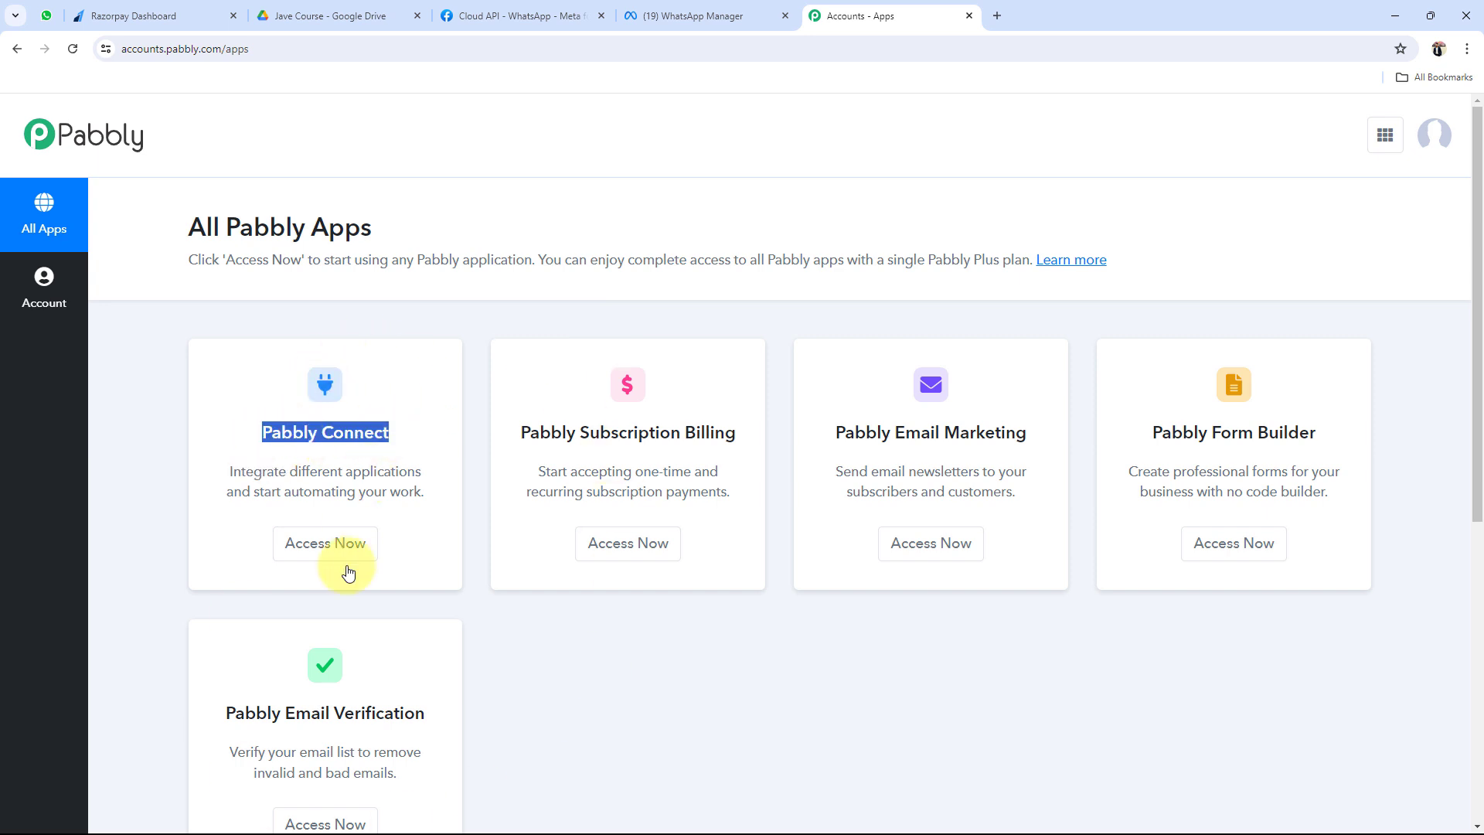
left_click(342, 555)
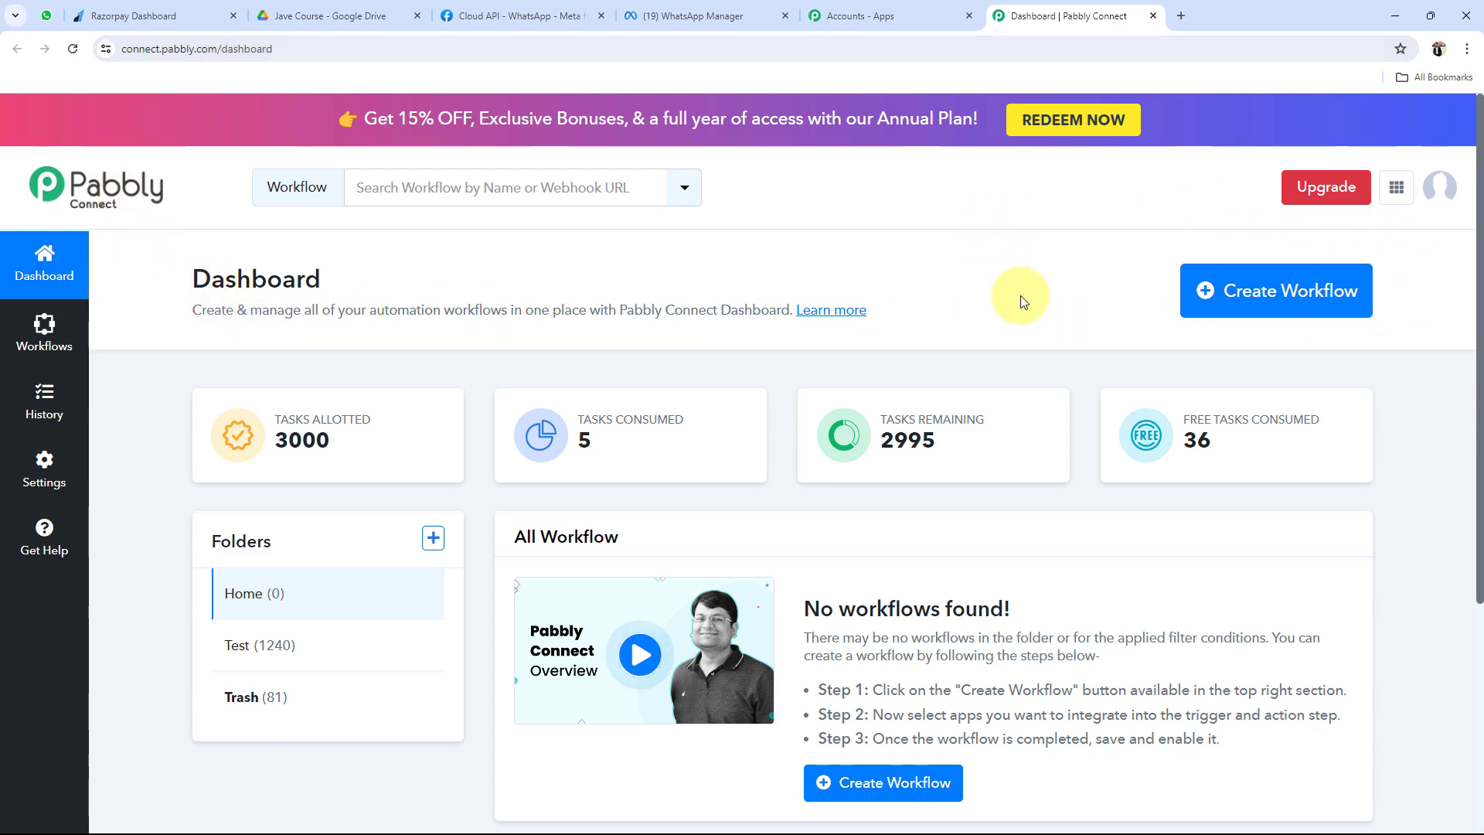
- Create a workflow named "Deliver File on WhatsApp on Successful Razorpay Payment" in the Home folder
left_click(1310, 286)
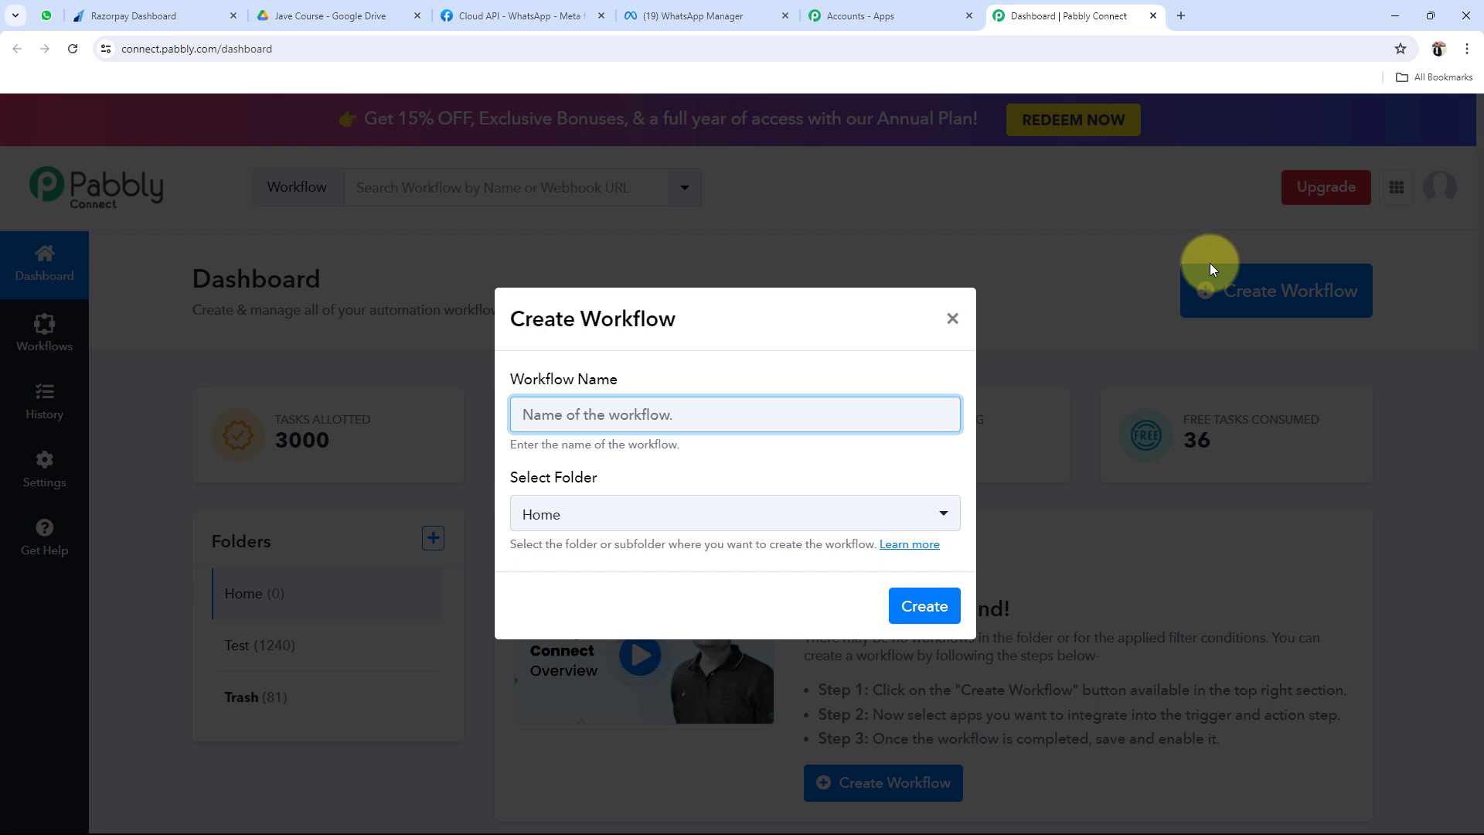
type("Deliver File on WhatsApp on Successful Razorpay Payment")
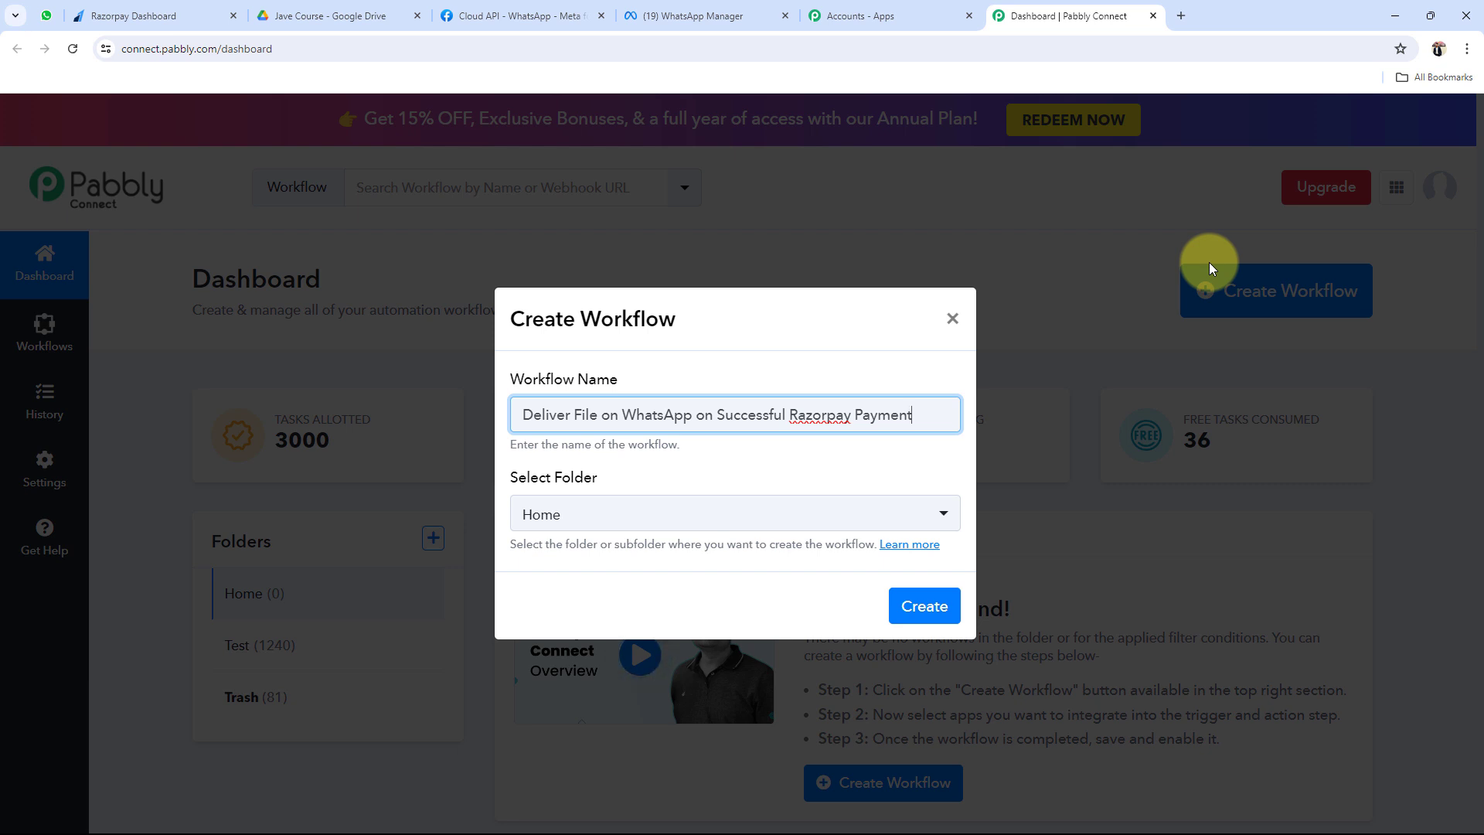
left_click(641, 533)
left_click(573, 606)
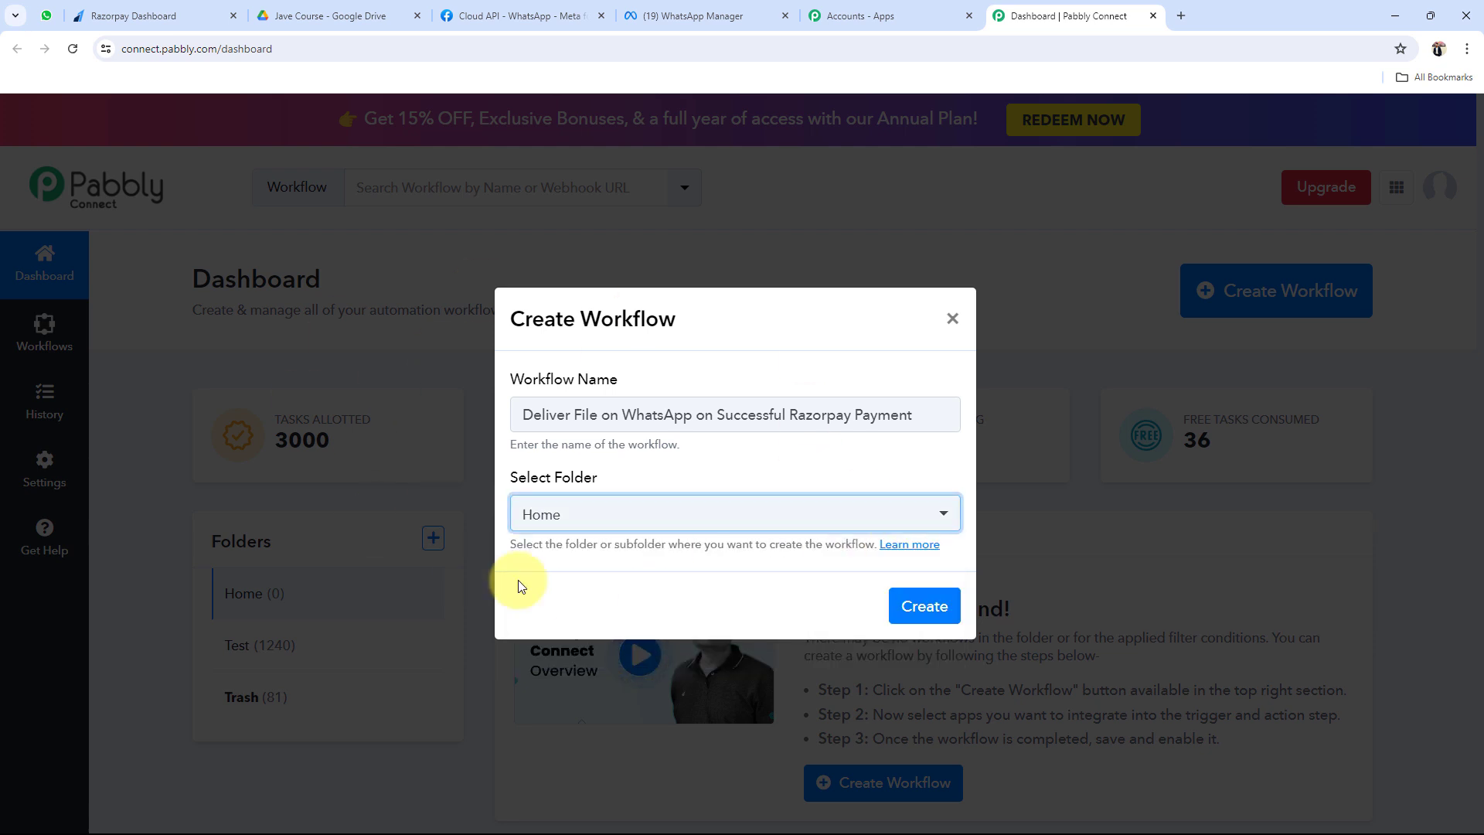
left_click(920, 610)
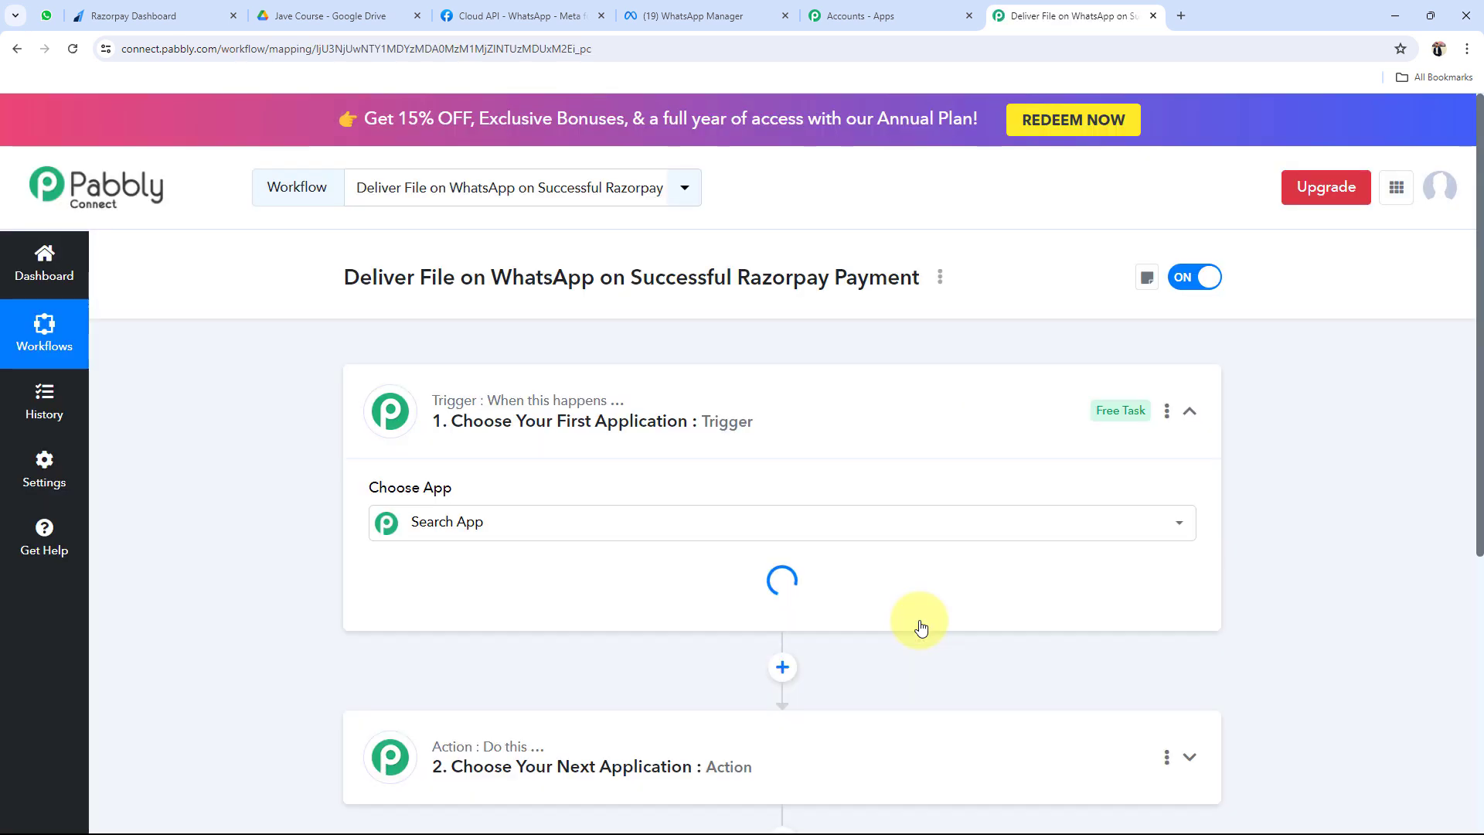
- Set the workflow's trigger to the Razorpay app with the Payment Captured event
left_click(728, 378)
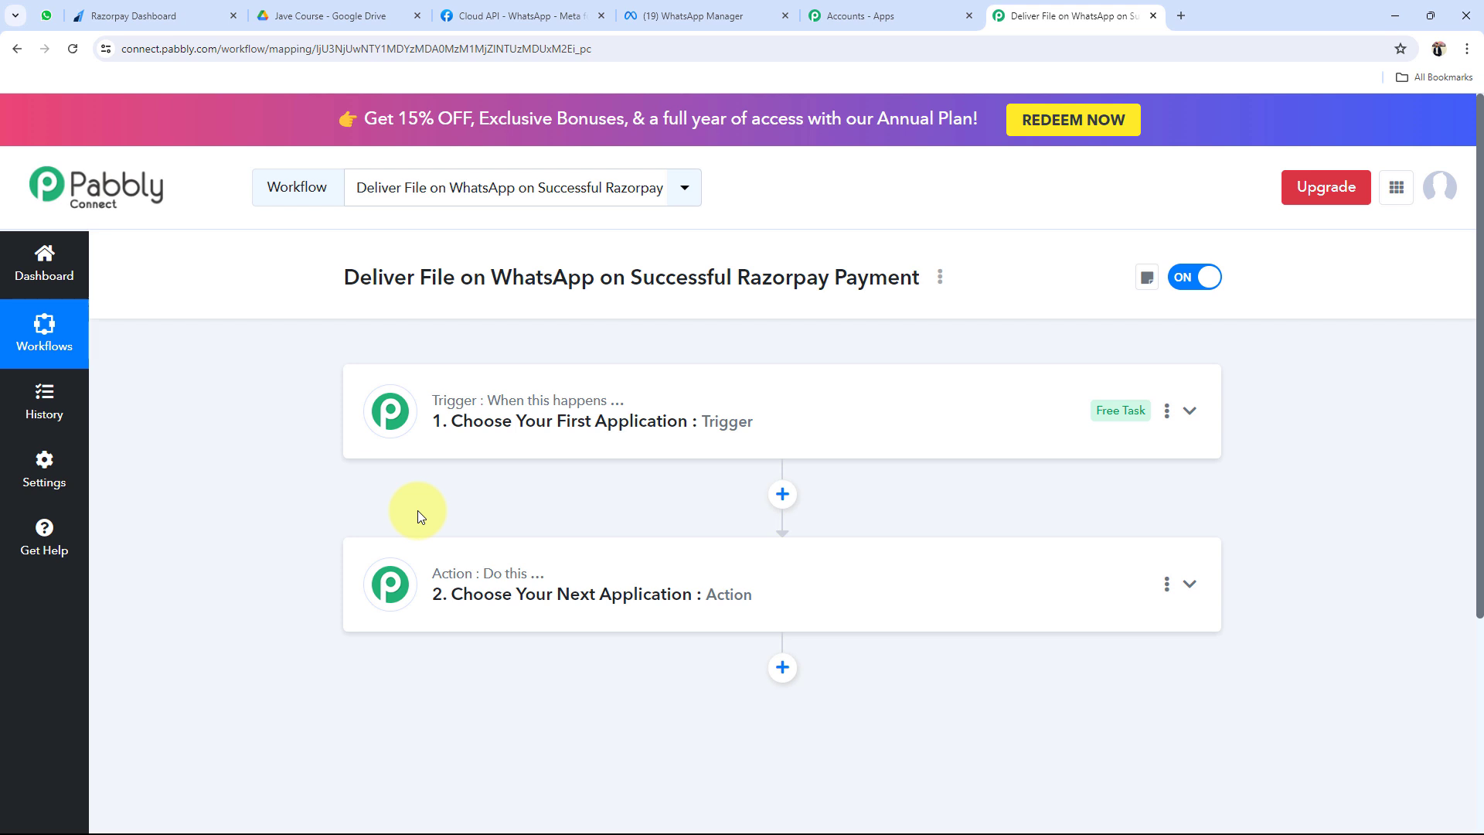
left_click(460, 420)
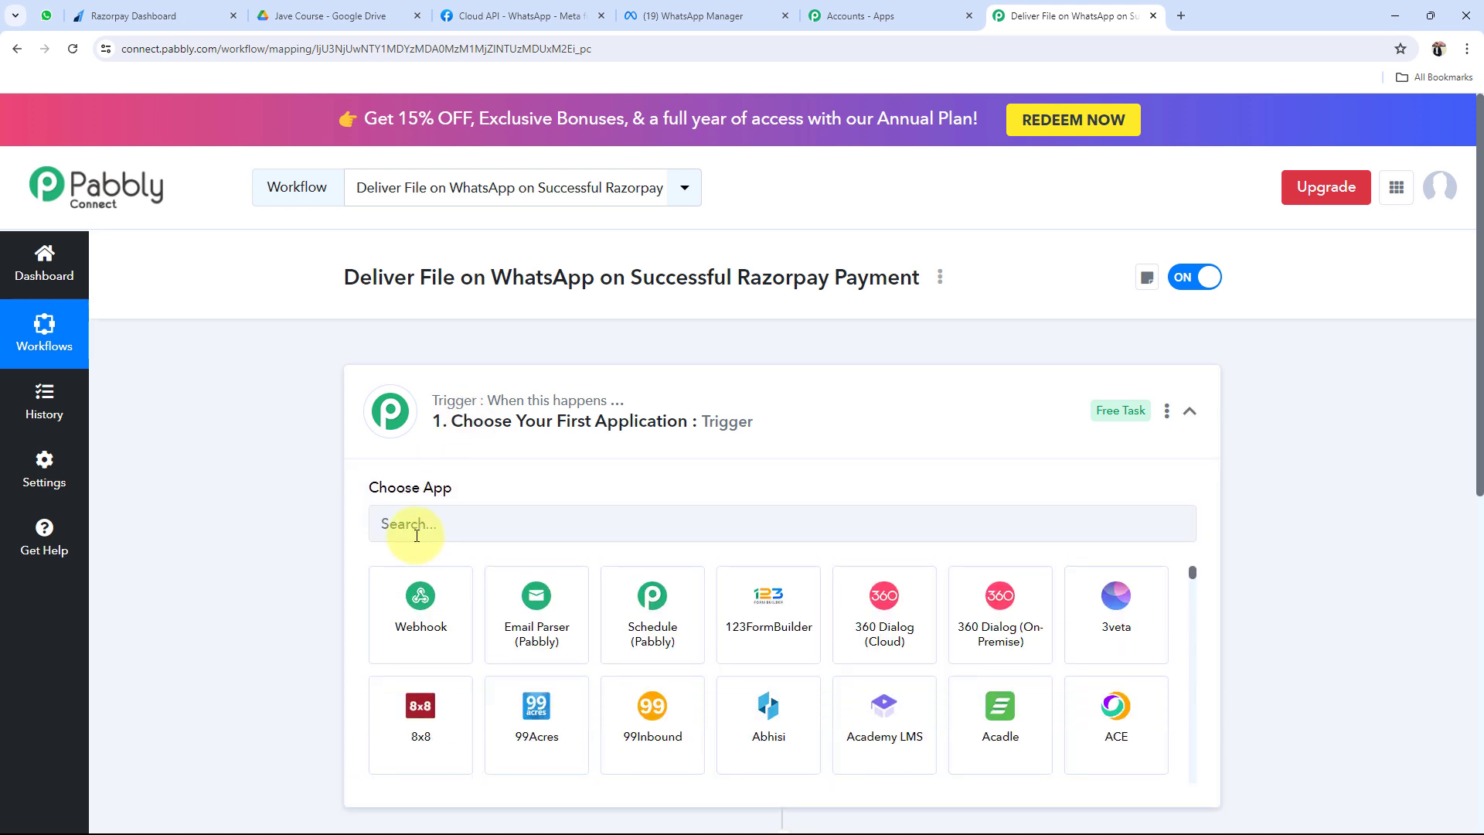
left_click(418, 525)
type("Ra")
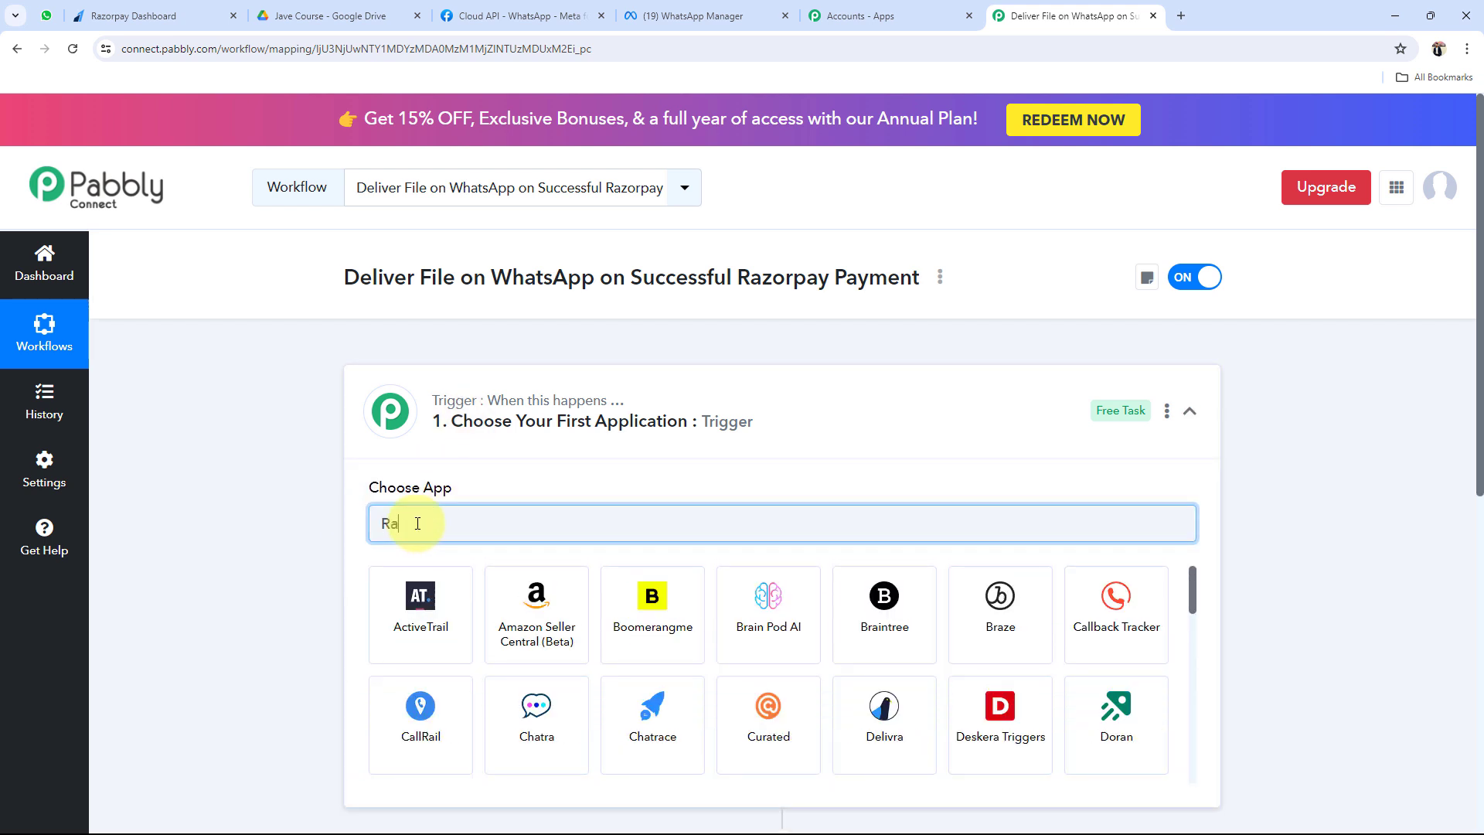
type("zorpay")
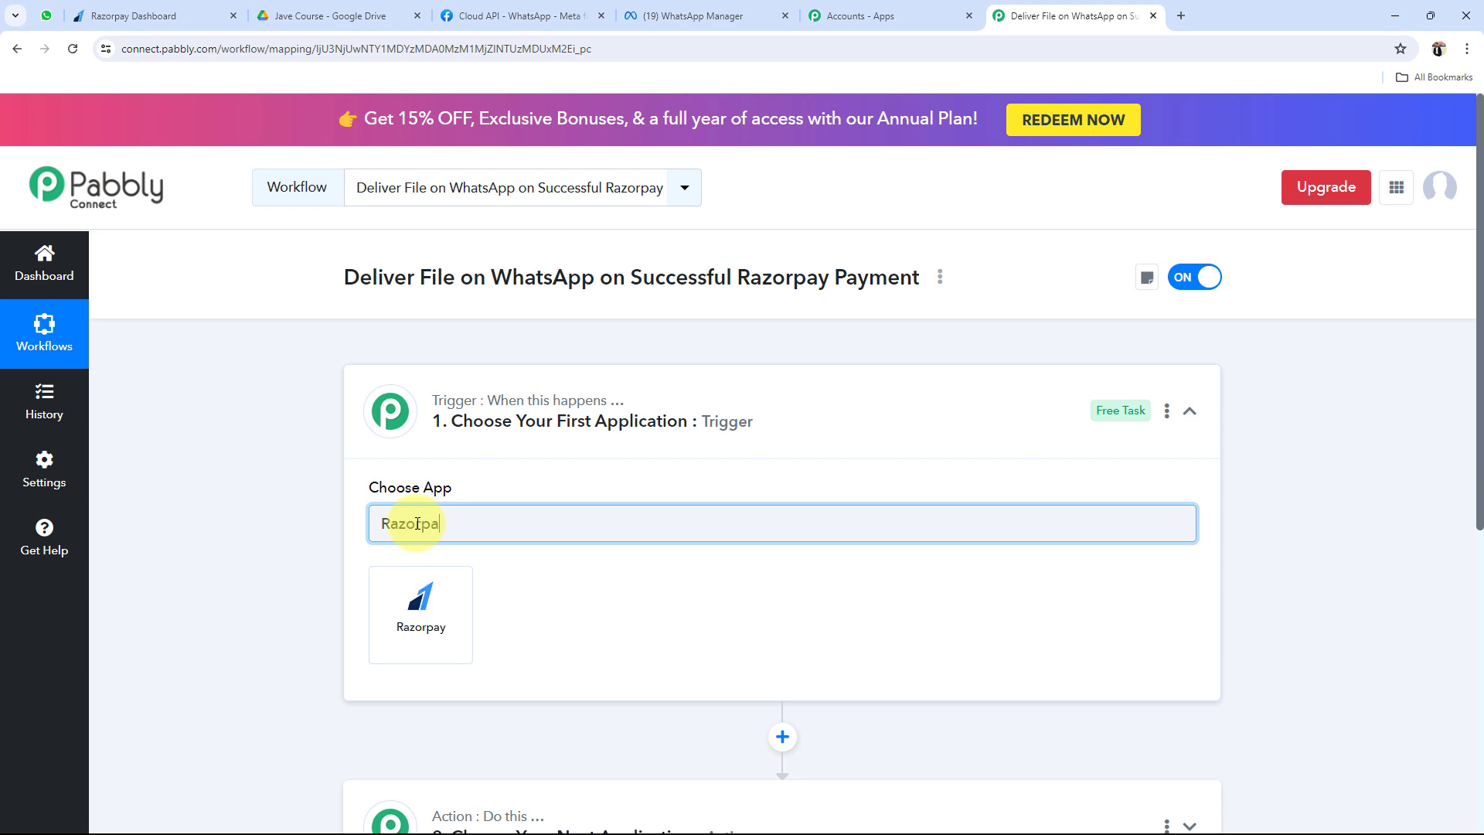
left_click(419, 602)
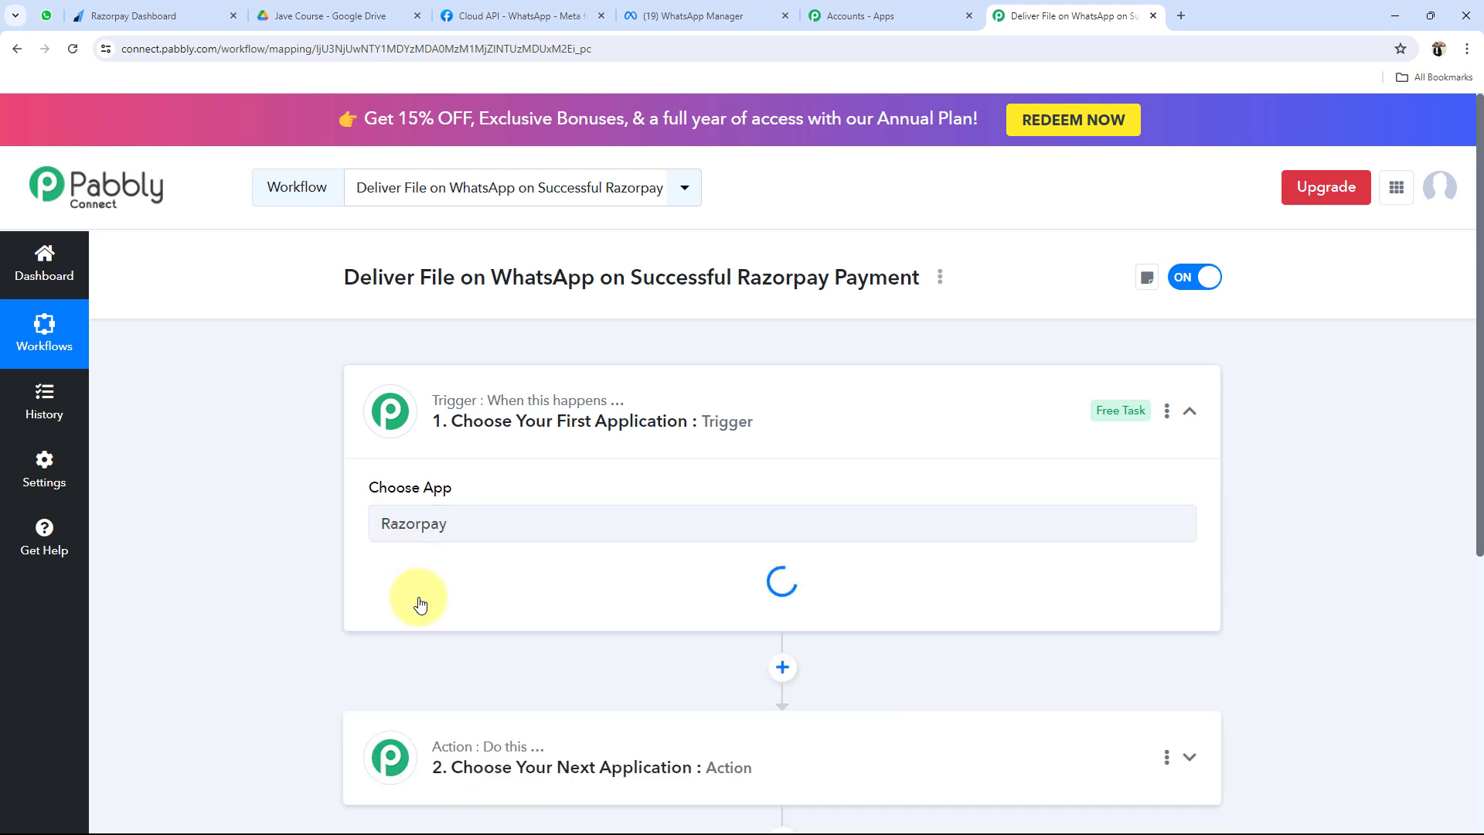
left_click(420, 603)
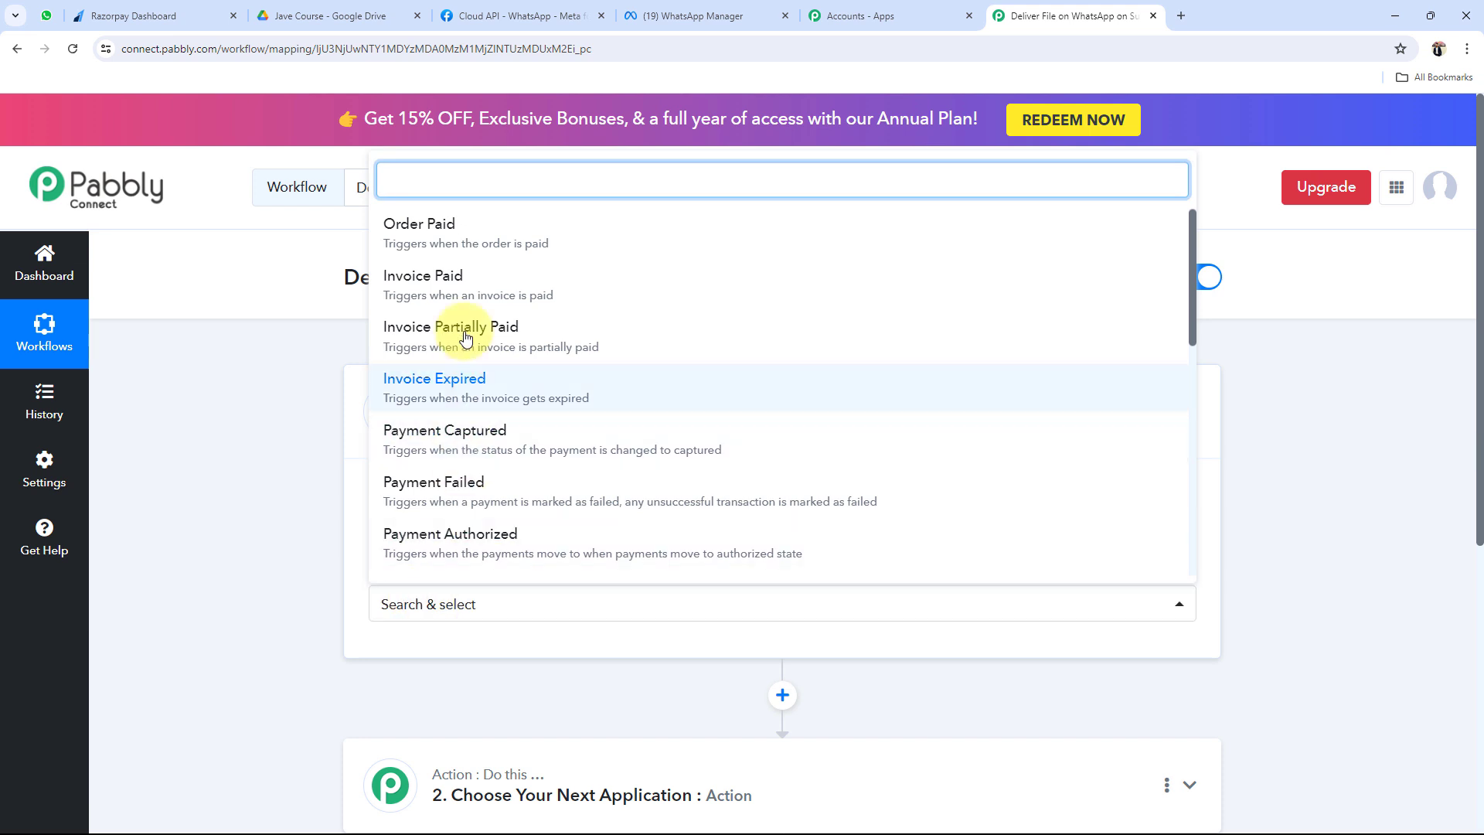
left_click(407, 434)
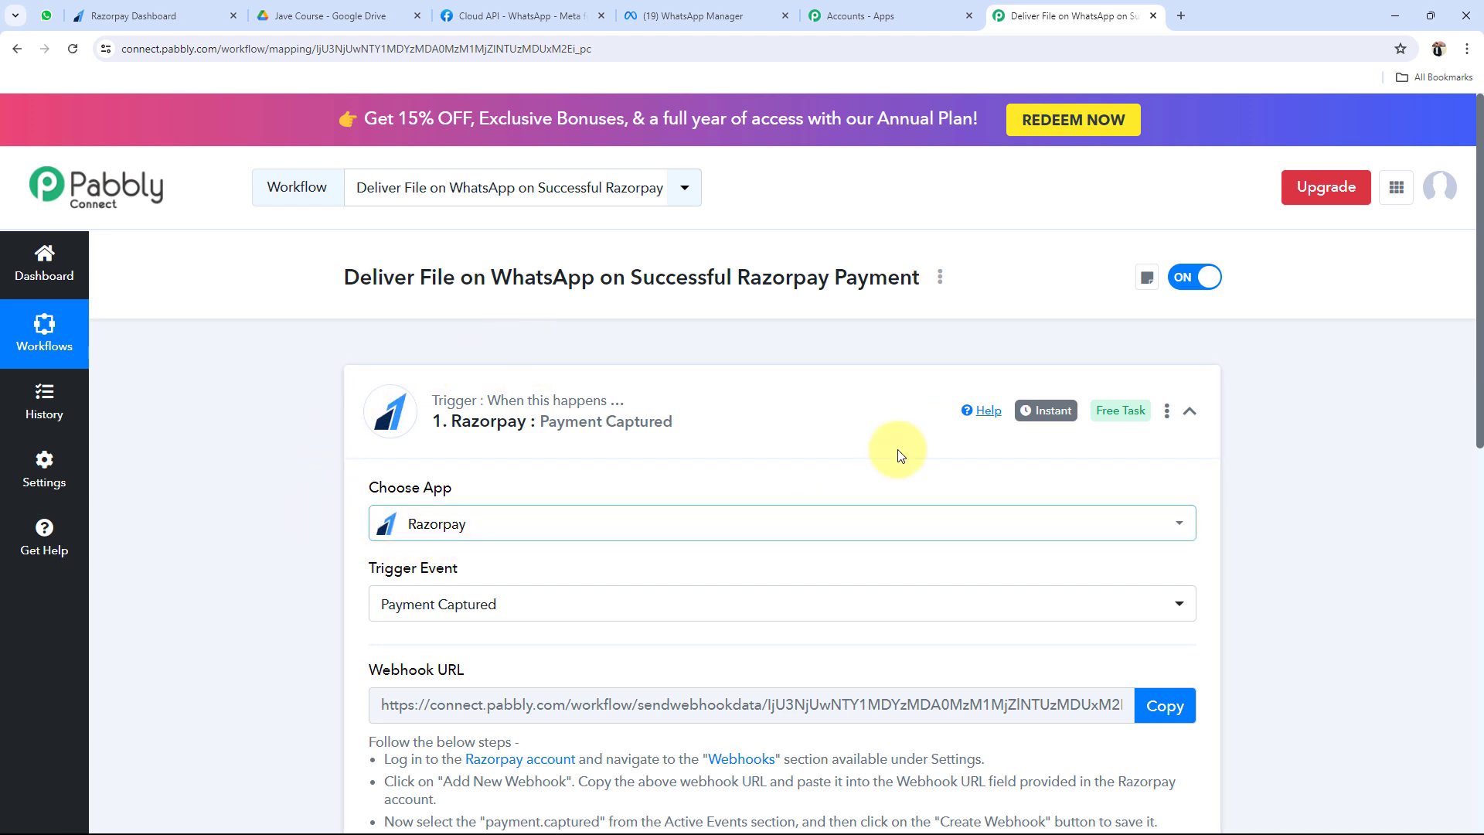
- Set the workflow's action to WhatsApp Cloud API with the Send Template Message event
left_click(848, 401)
left_click(582, 572)
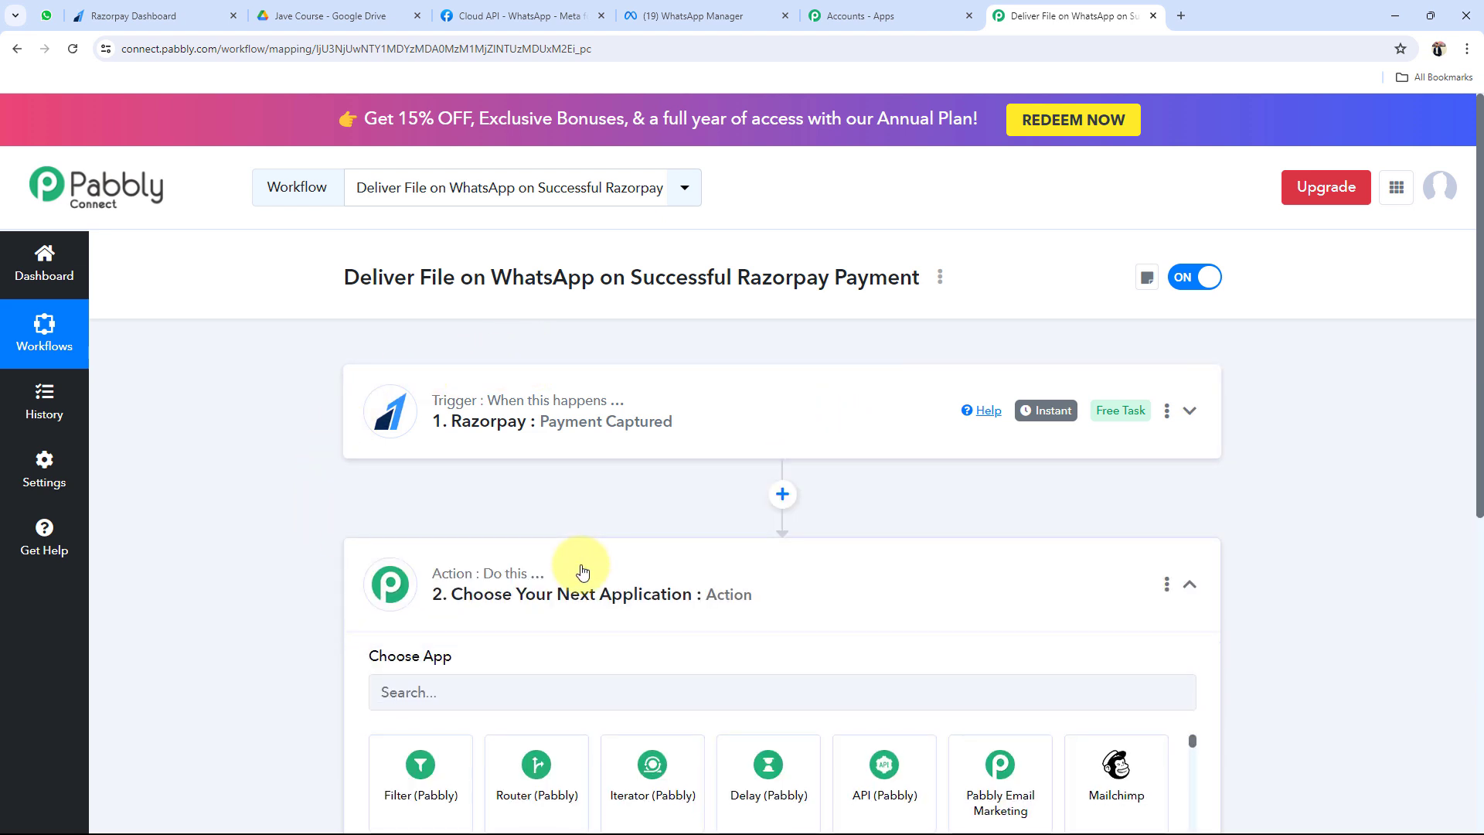
scroll(579, 563, "down", 3)
left_click(409, 427)
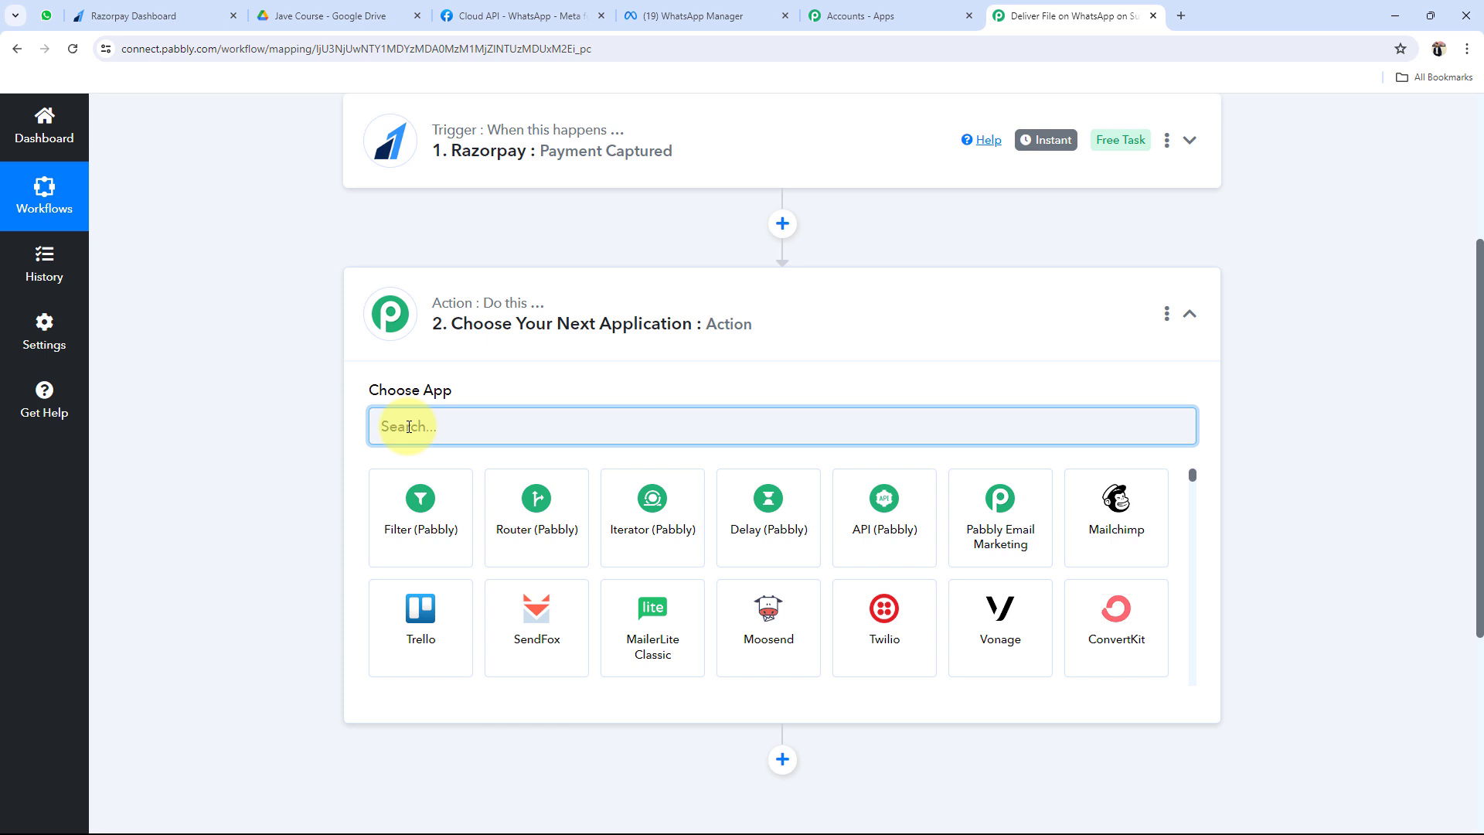
type("Whatsapp")
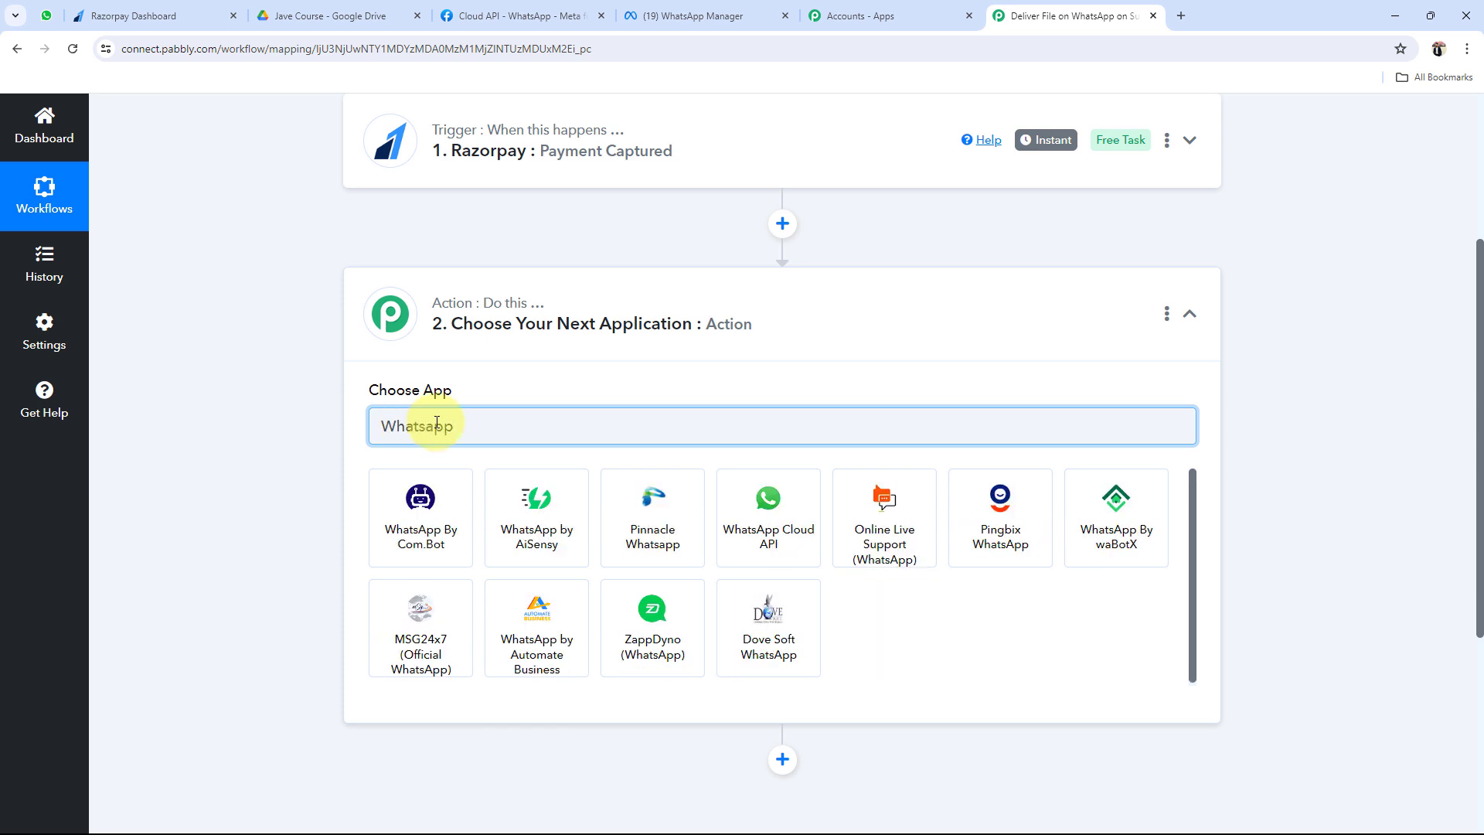
left_click(804, 529)
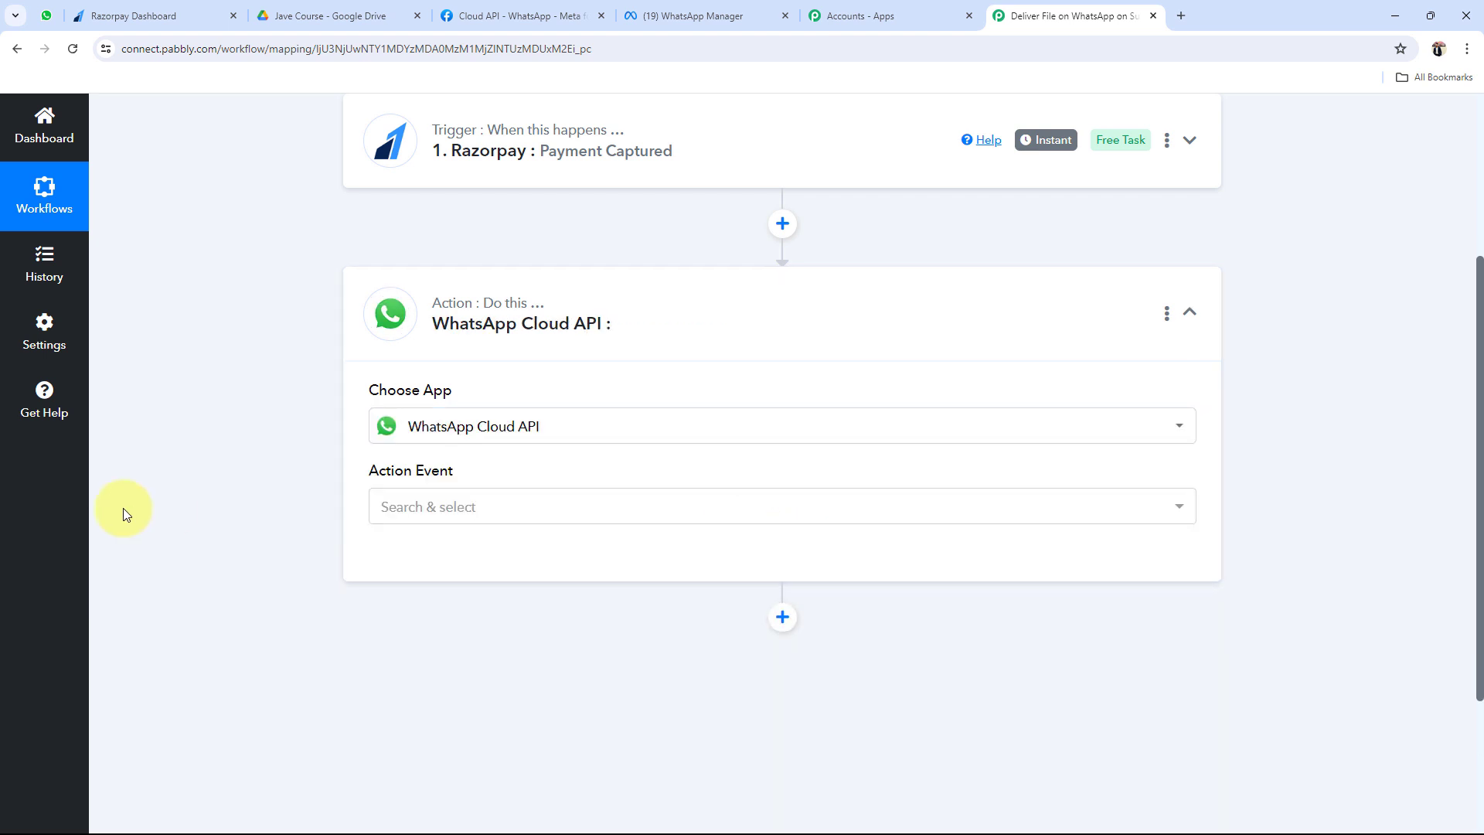
left_click(400, 509)
left_click(435, 607)
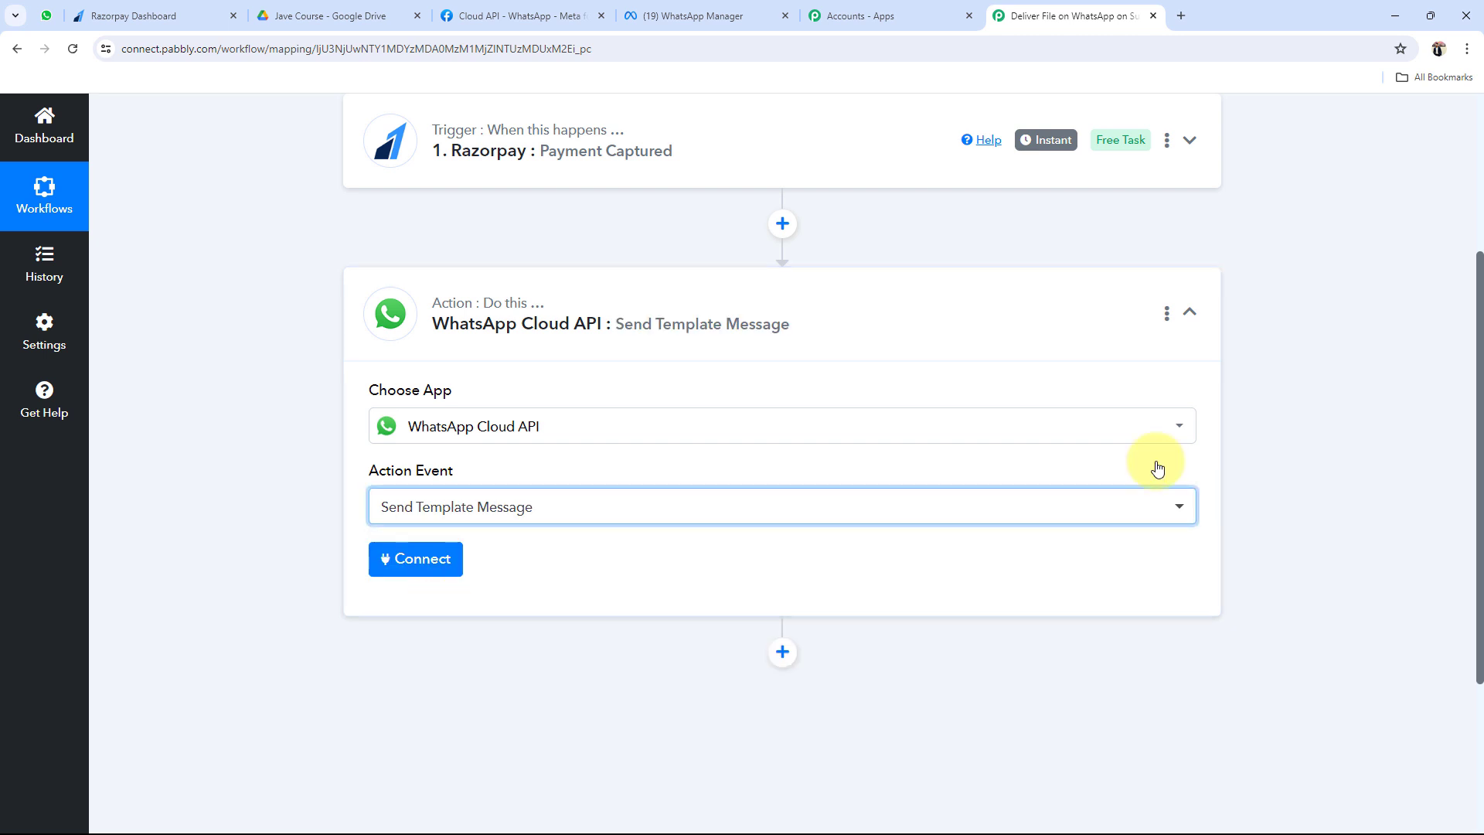
left_click(811, 294)
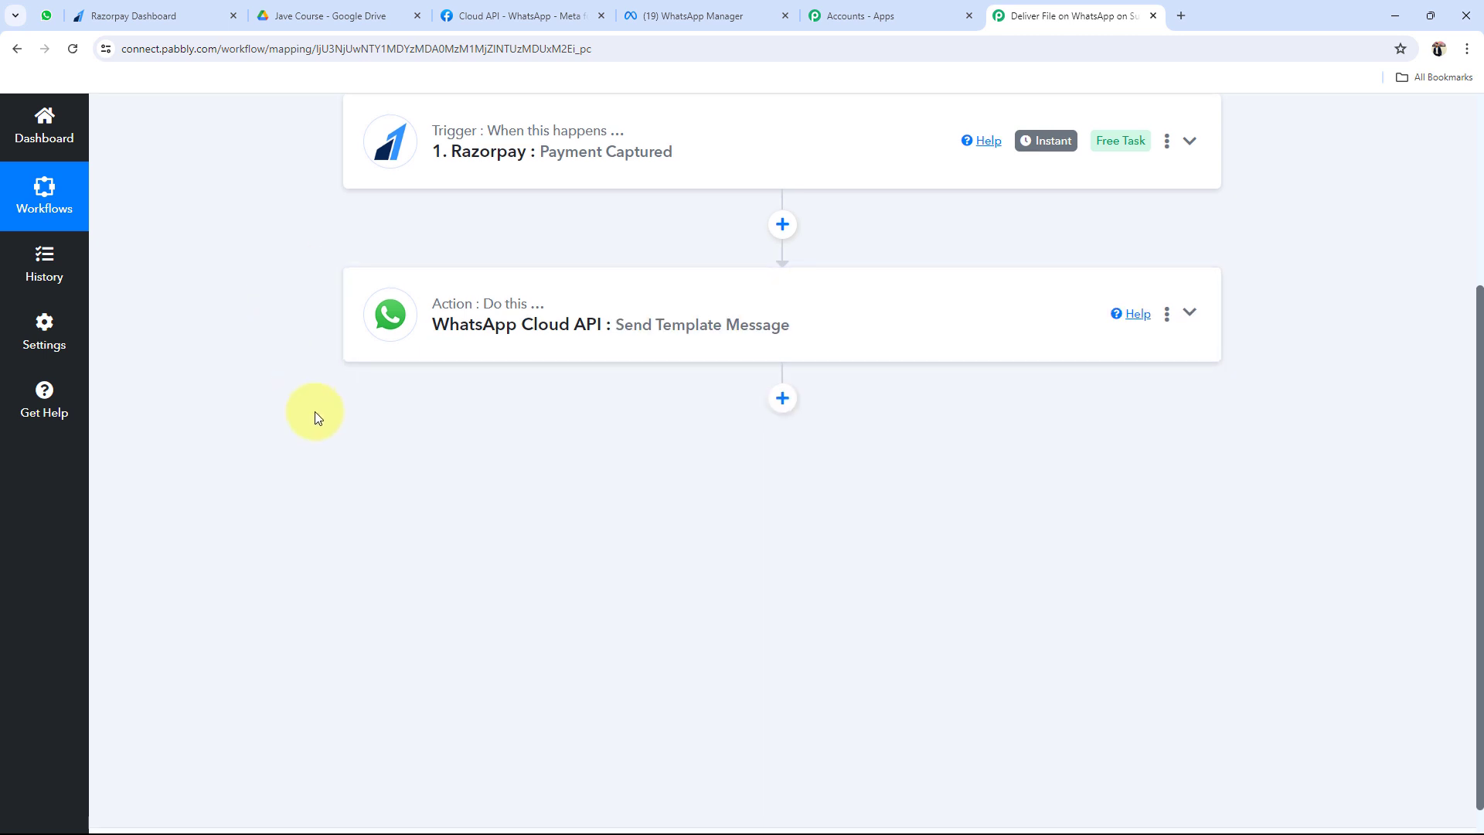
scroll(563, 530, "up", 4)
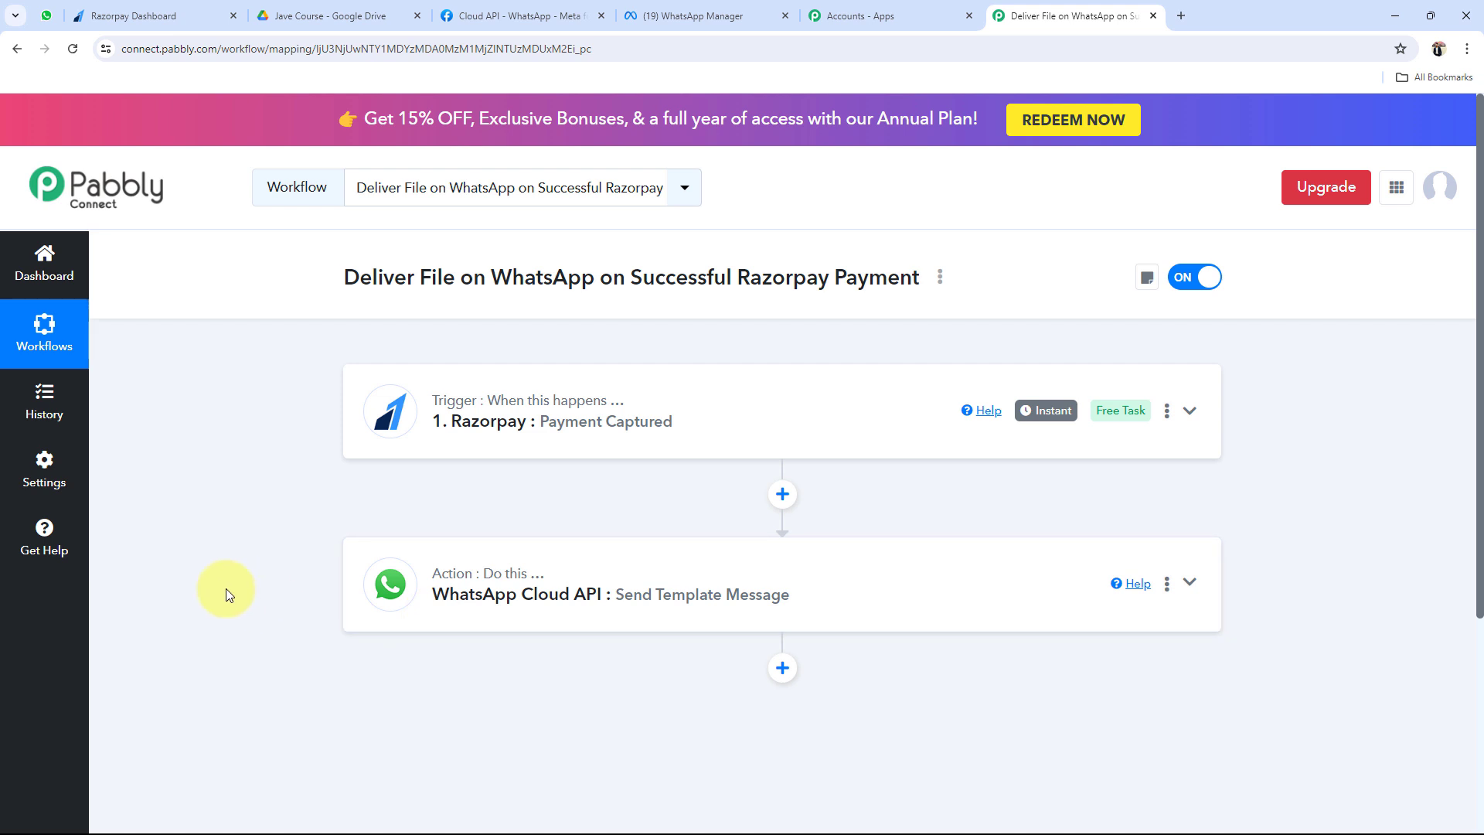
- Expand the Razorpay trigger, copy its webhook URL and review the webhook setup instructions
left_click(432, 415)
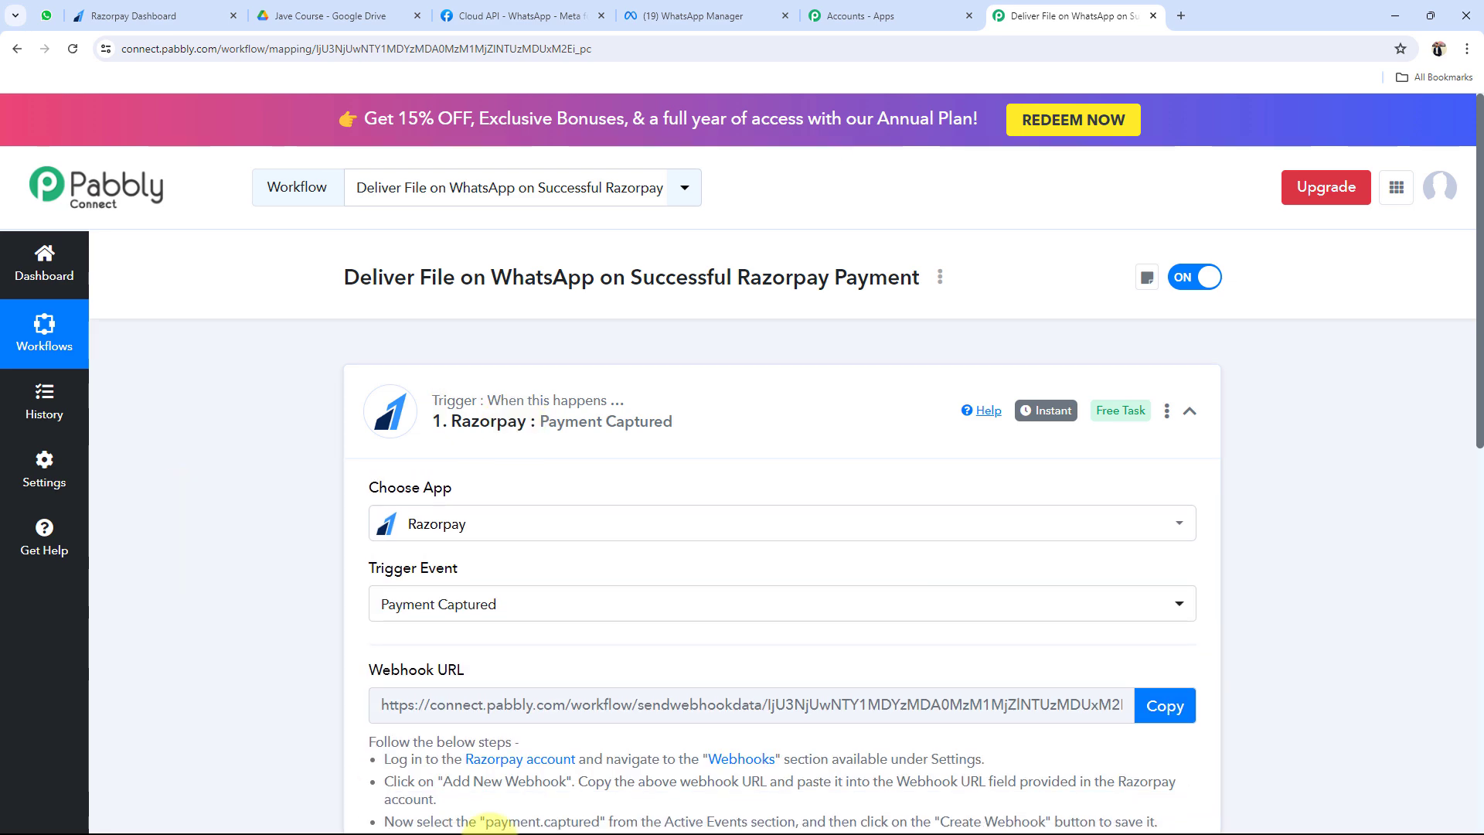
scroll(472, 579, "down", 3)
scroll(563, 521, "up", 3)
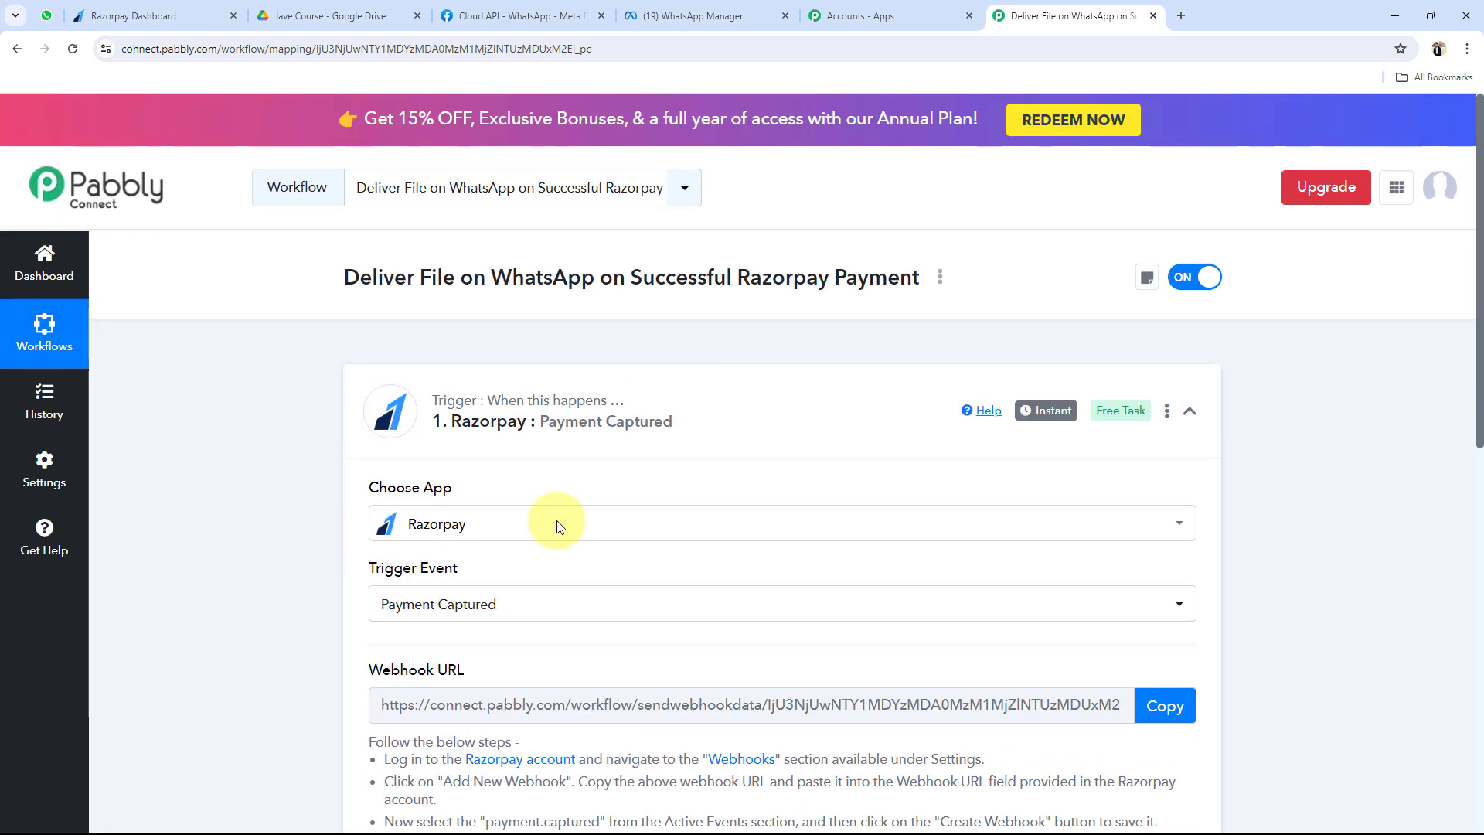
scroll(96, 433, "down", 4)
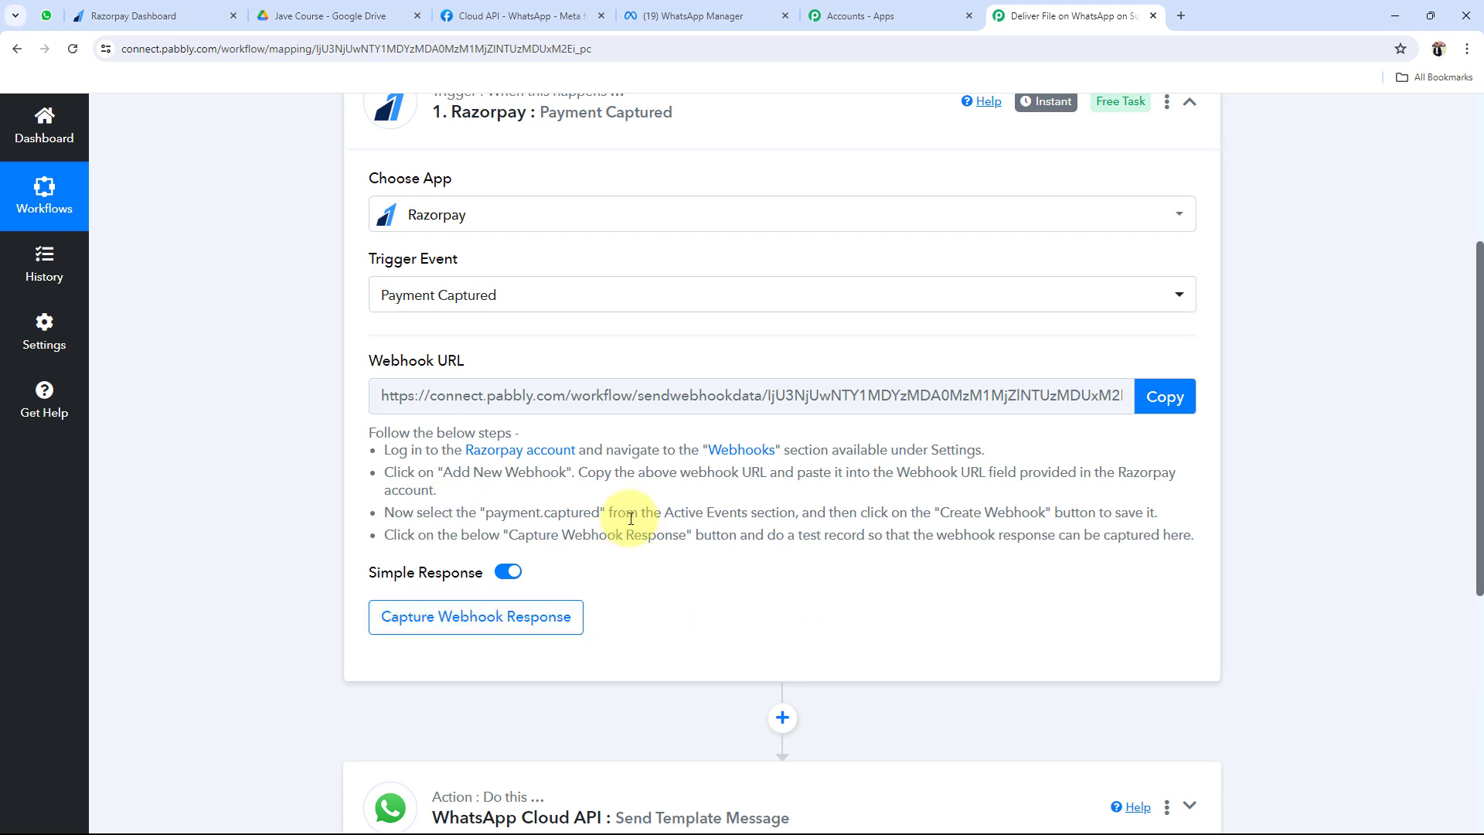
mouse_move(369, 363)
left_click_drag(369, 358, 469, 362)
left_click(315, 371)
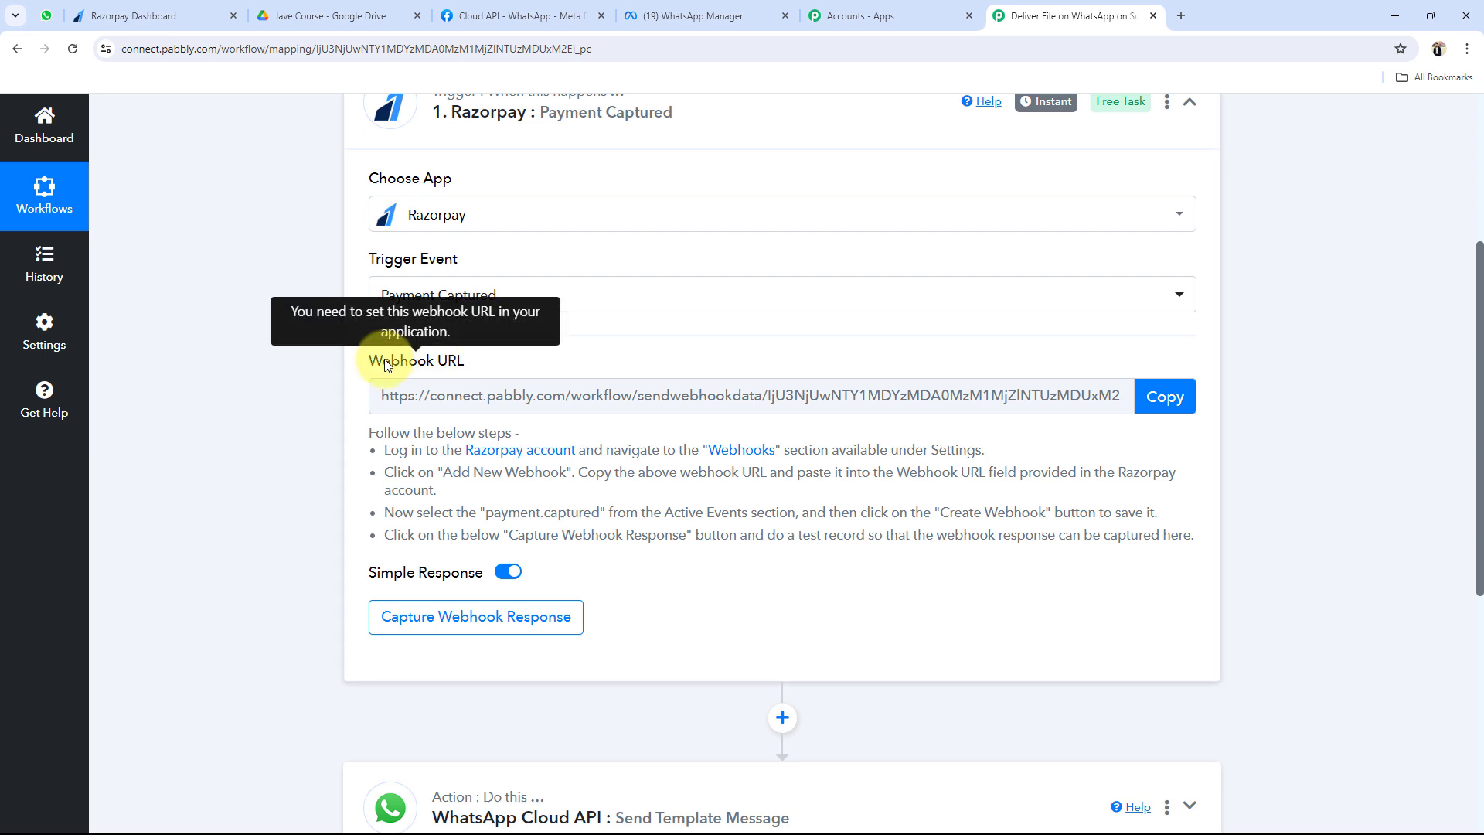
left_click(1142, 399)
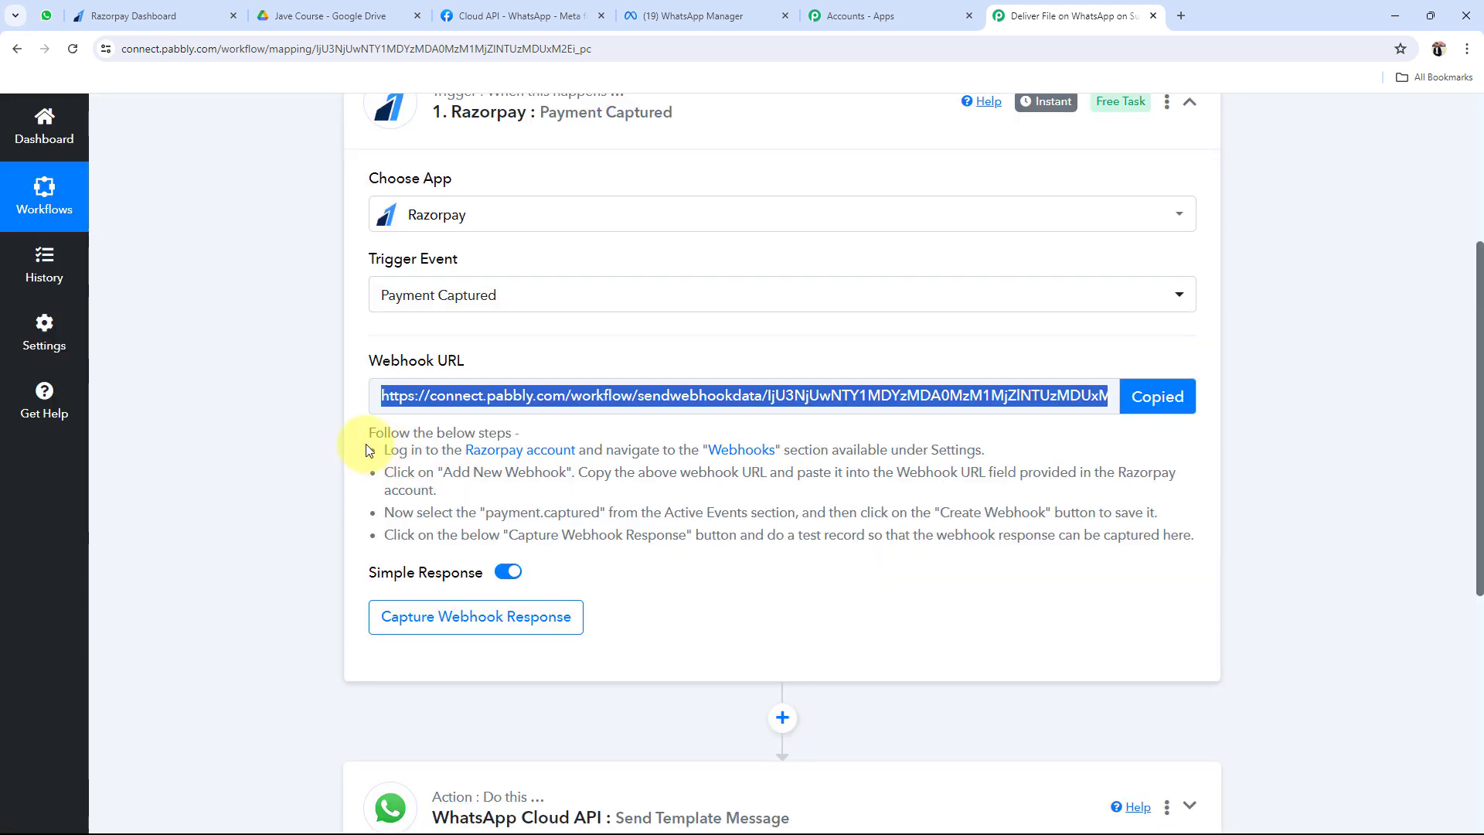
left_click_drag(369, 431, 1309, 533)
left_click(868, 589)
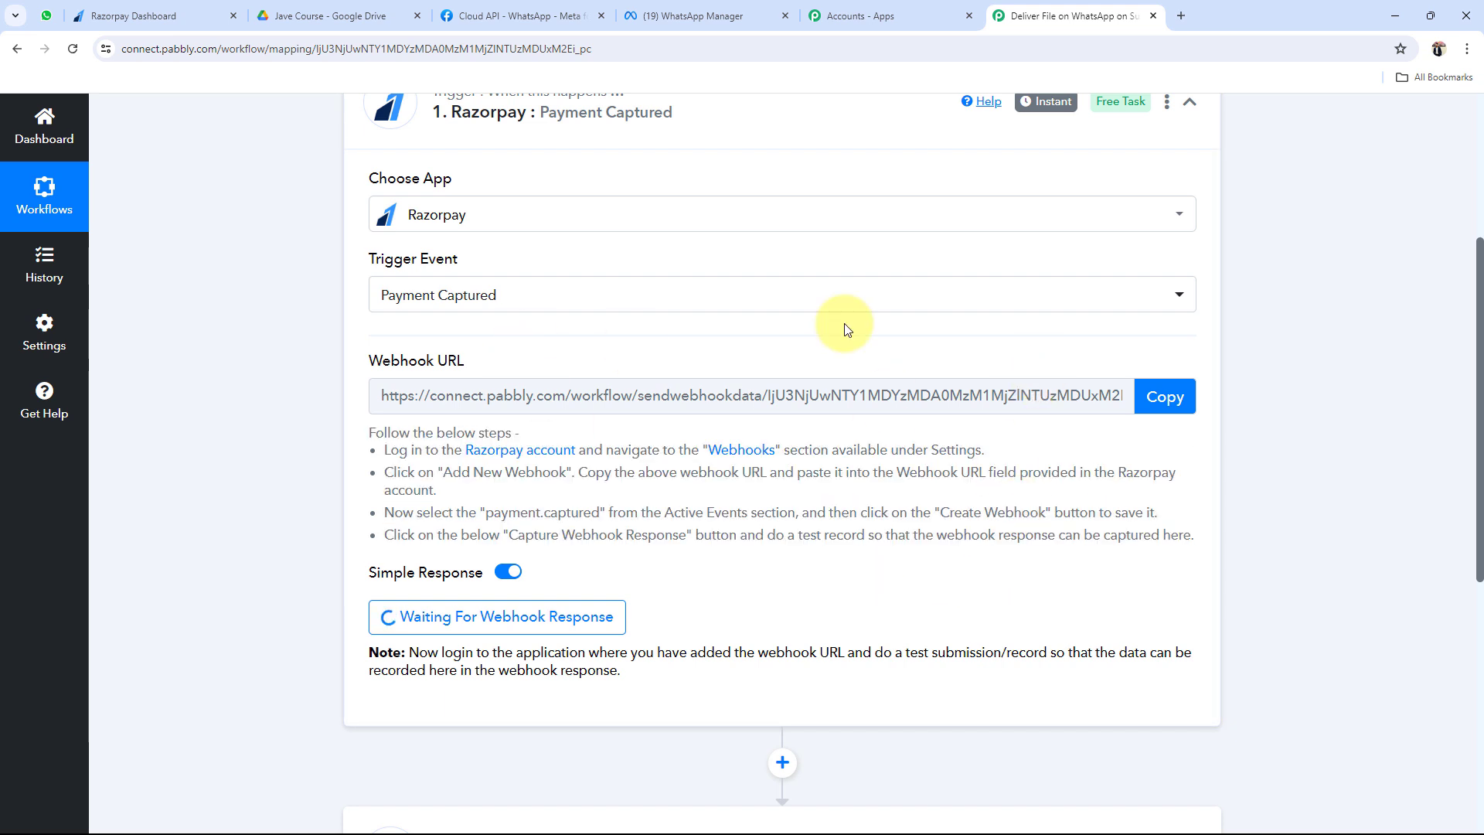
- Switch to the Razorpay dashboard and open the form for a new webhook in the account settings
left_click(129, 11)
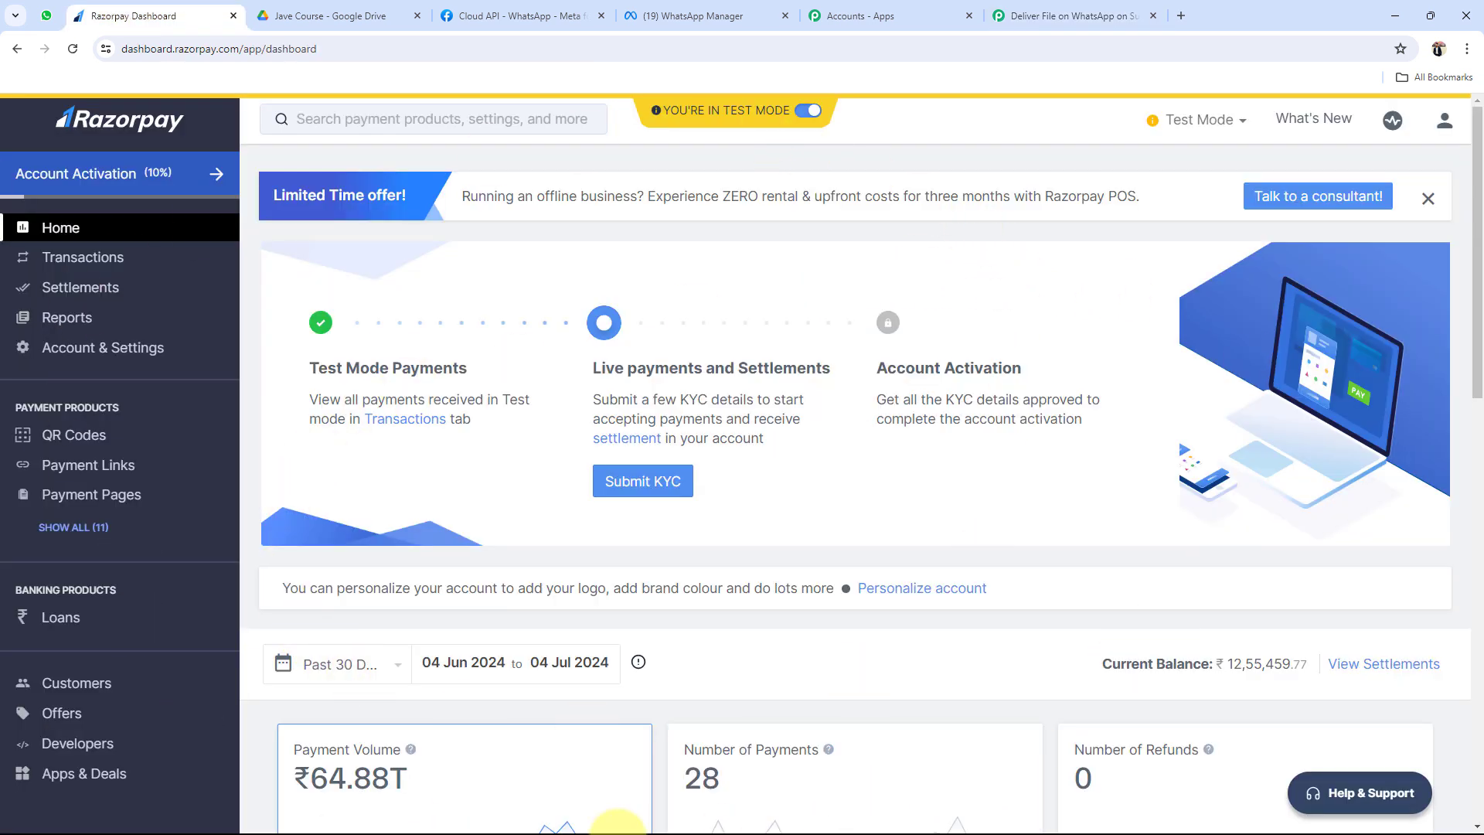
mouse_move(663, 122)
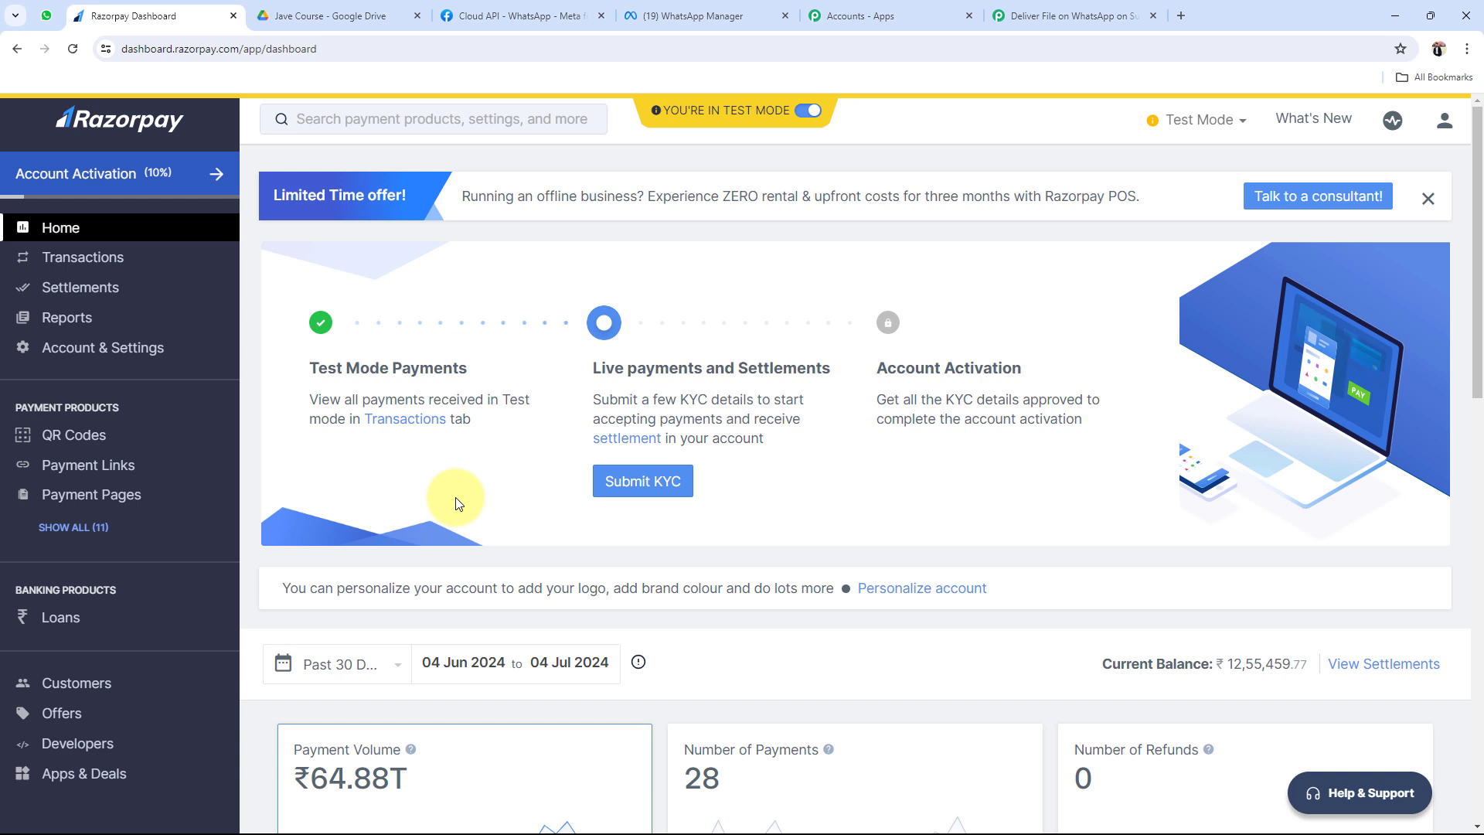
left_click(1005, 15)
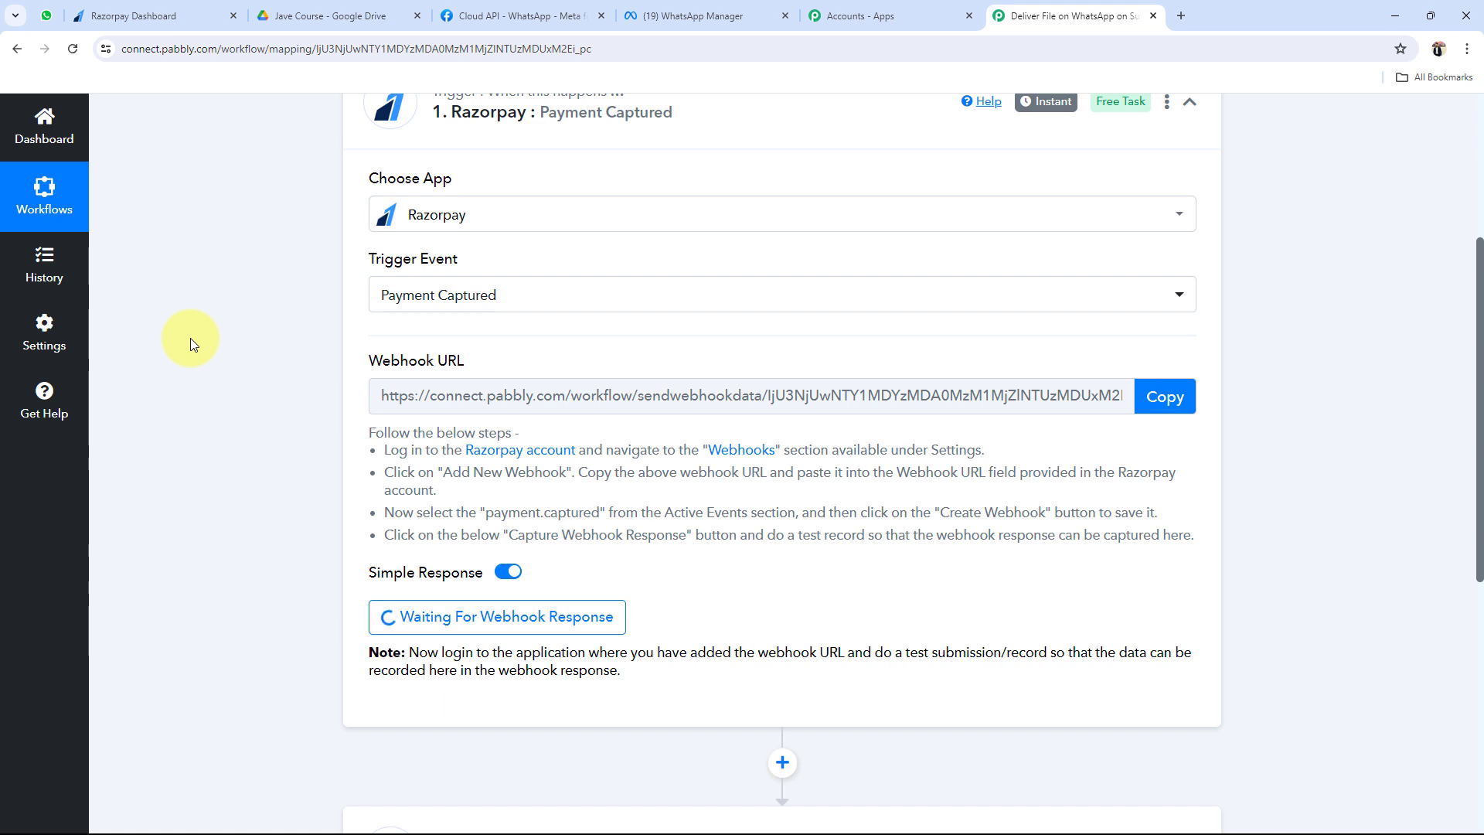
left_click(189, 11)
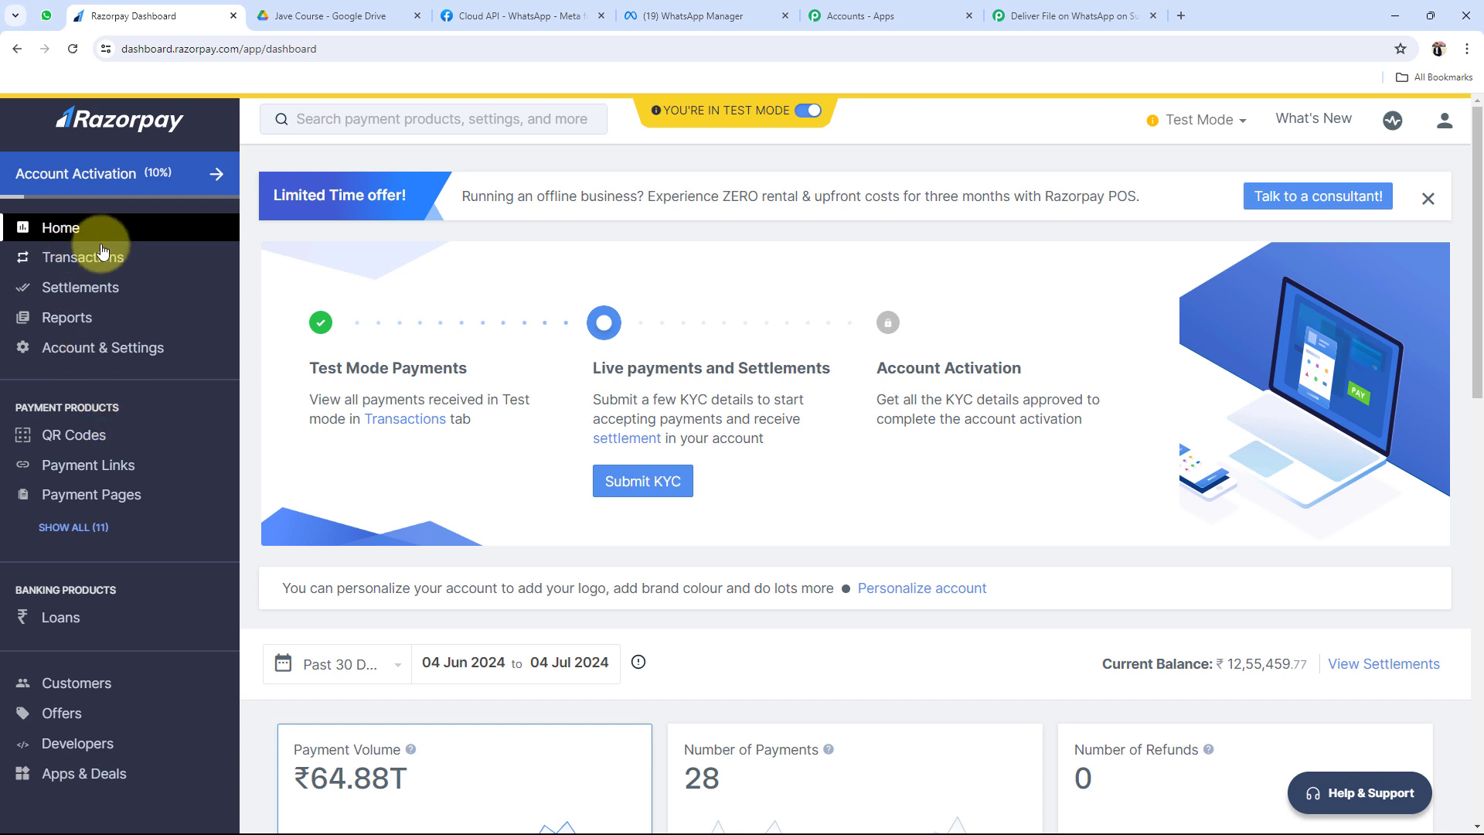
left_click(102, 347)
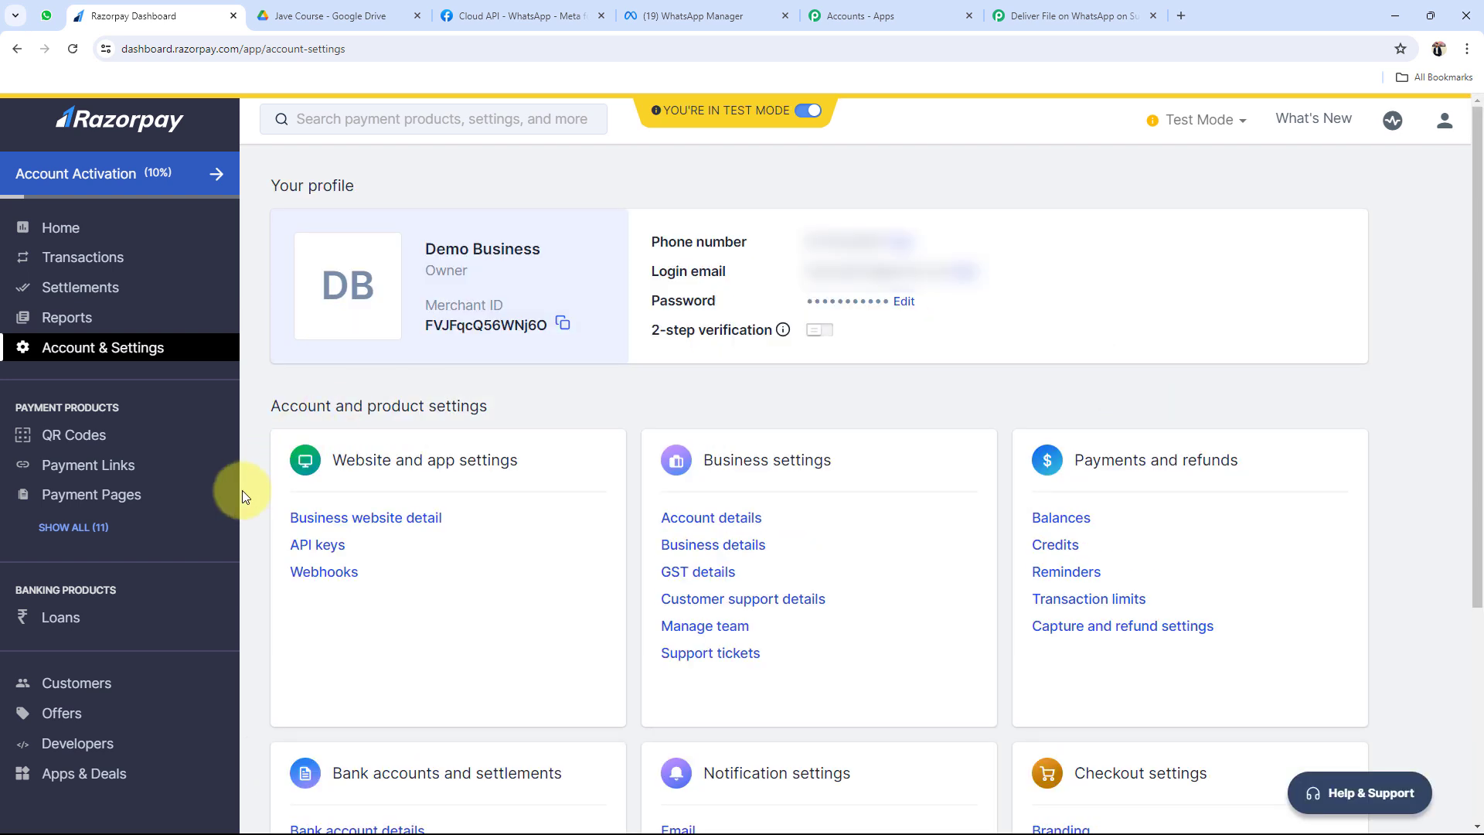
left_click(329, 572)
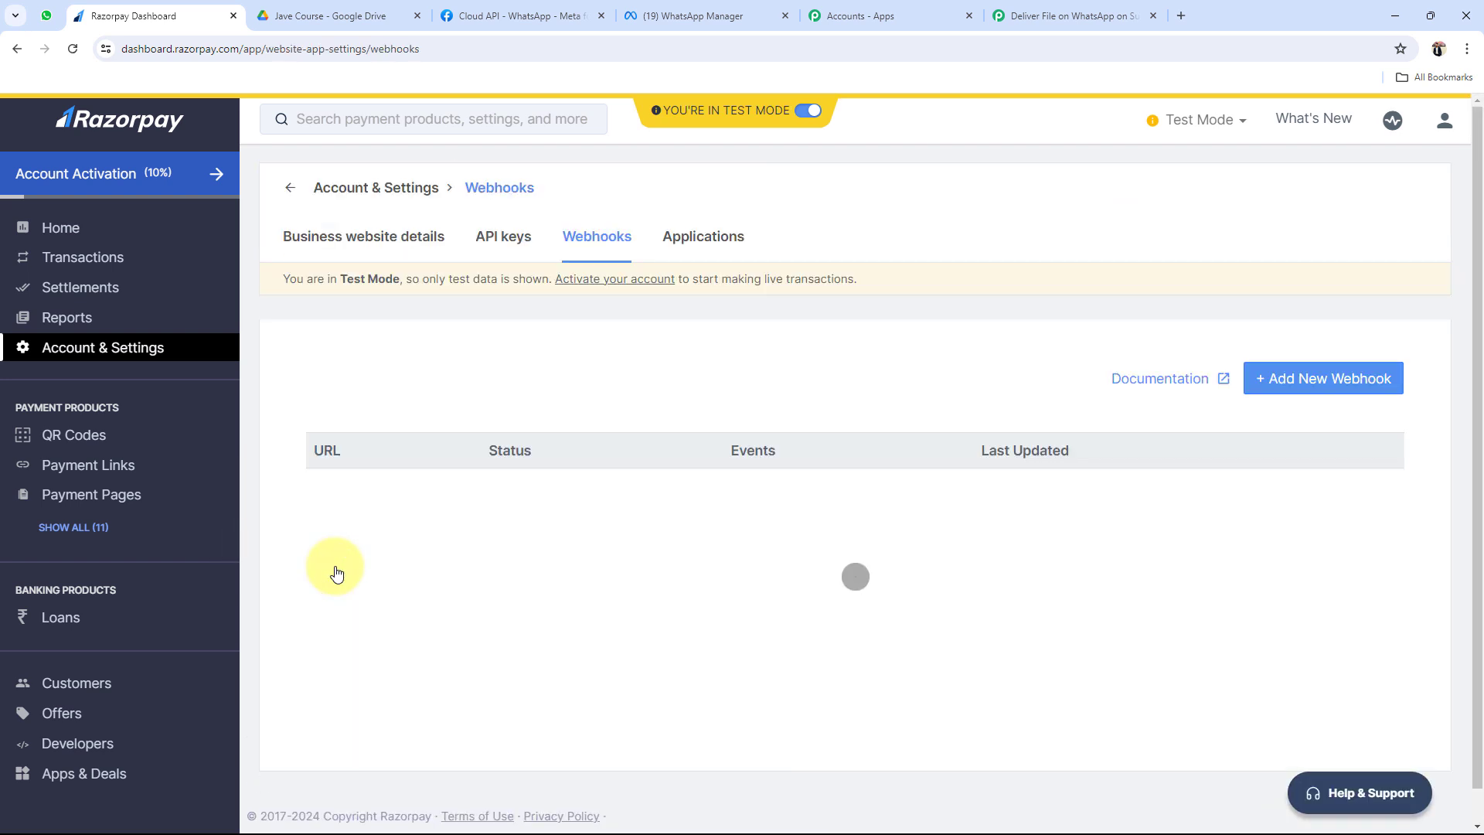
left_click(1319, 392)
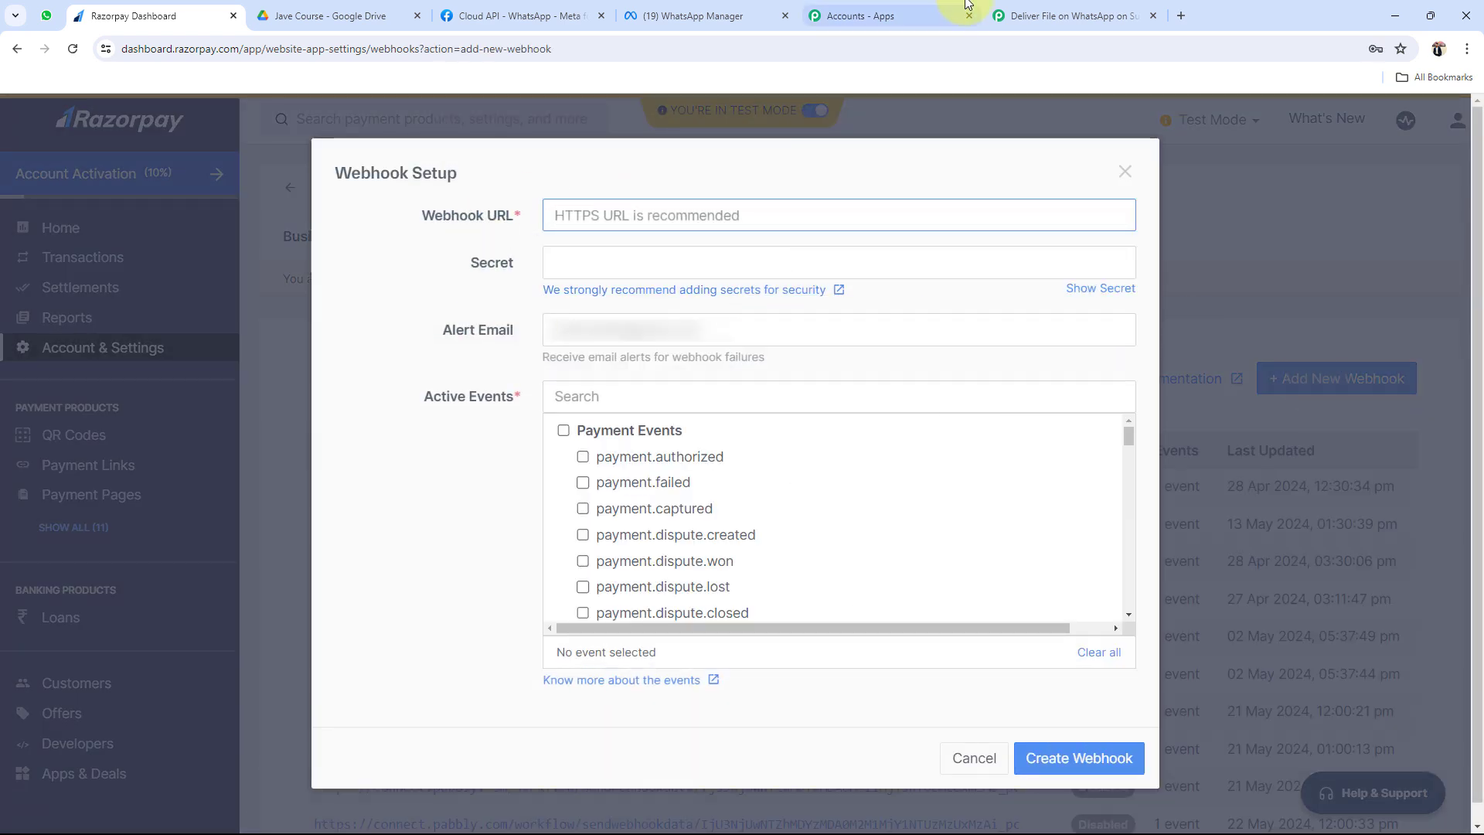
- Copy the Razorpay trigger's webhook URL from the Pabbly workflow and paste it as the Webhook URL in Razorpay's webhook setup
left_click(1074, 15)
left_click(1147, 408)
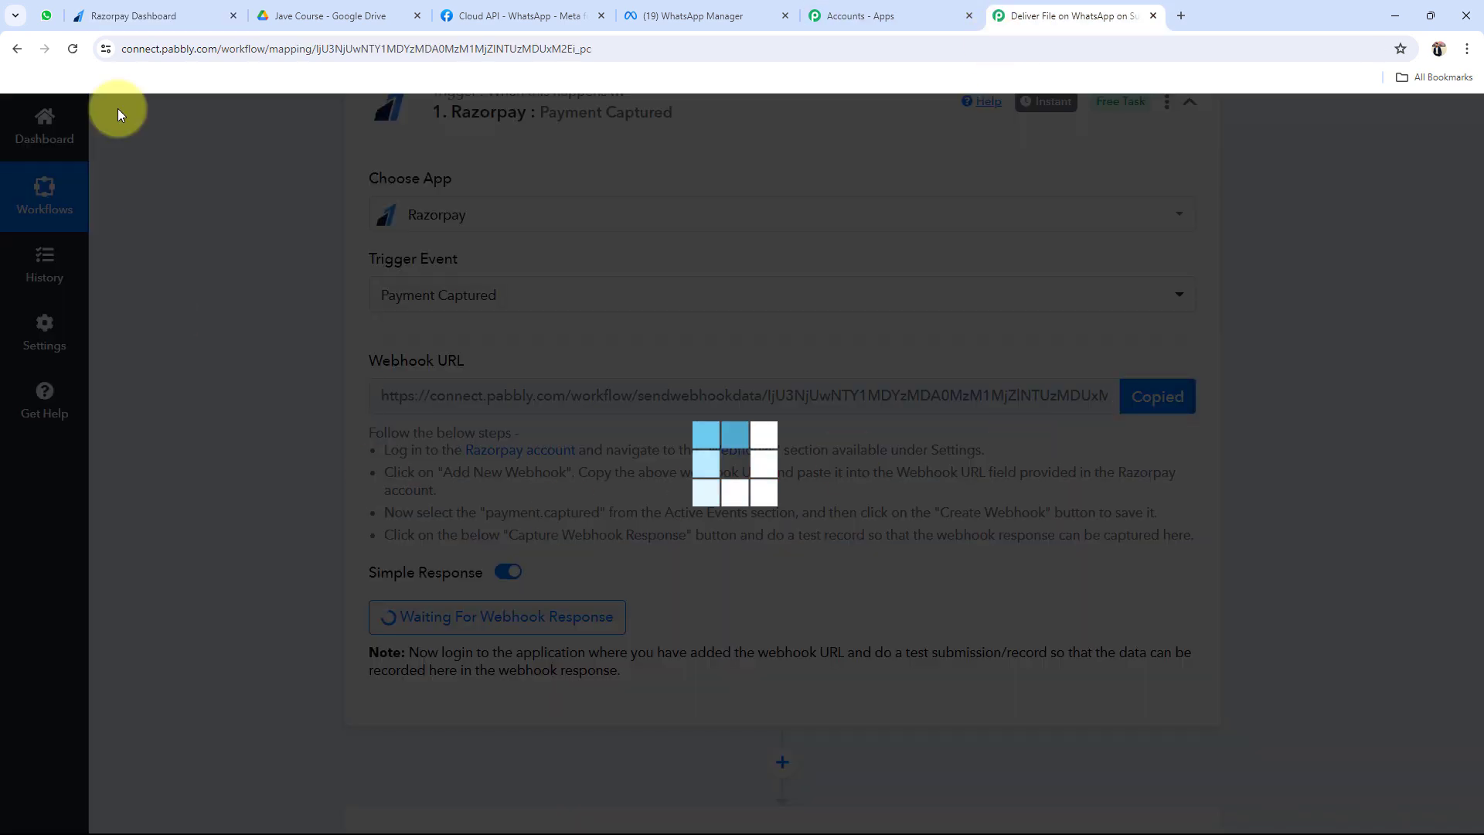
left_click(136, 17)
key("ctrl+v")
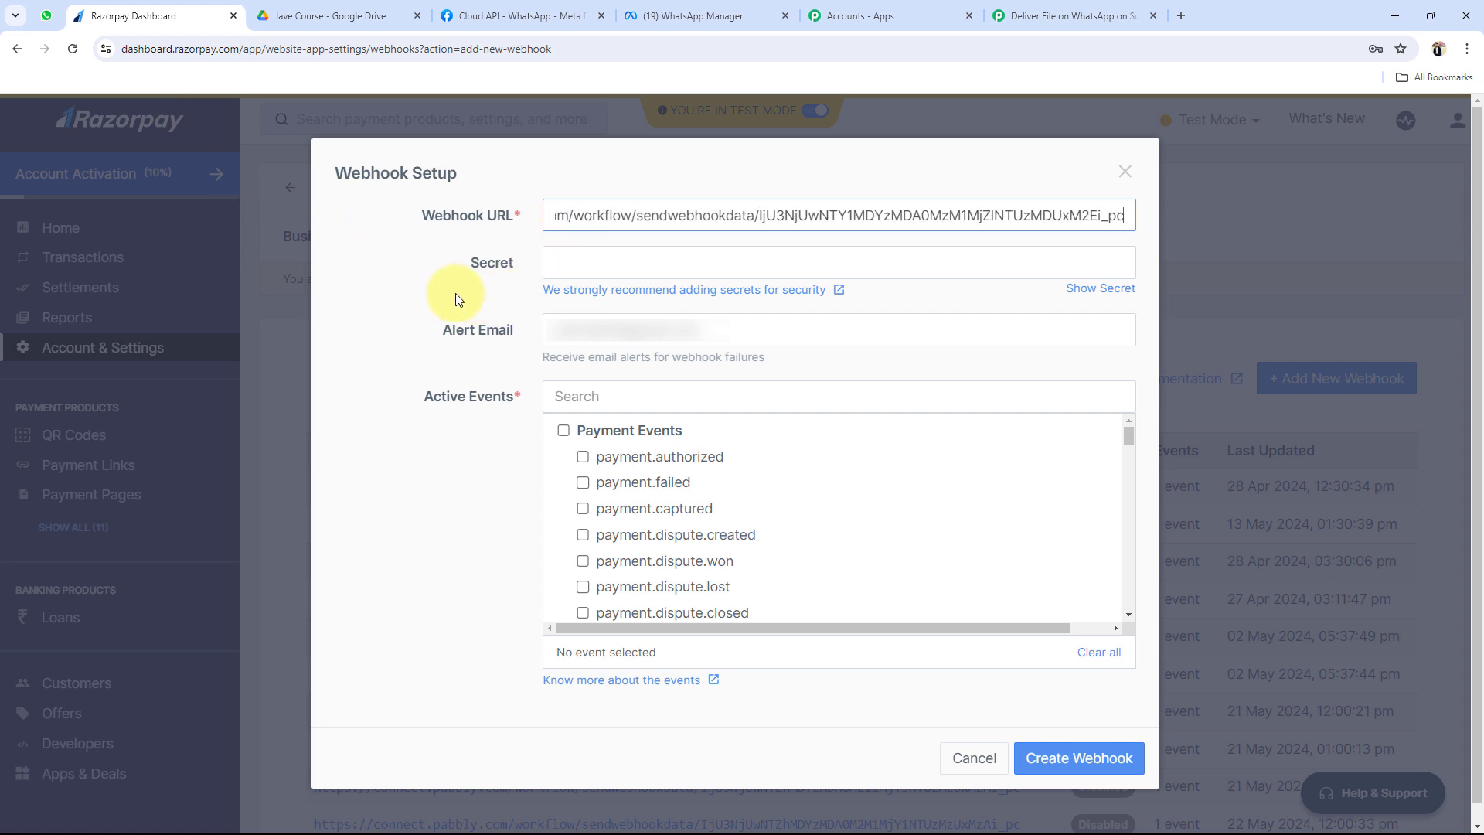
left_click(596, 239)
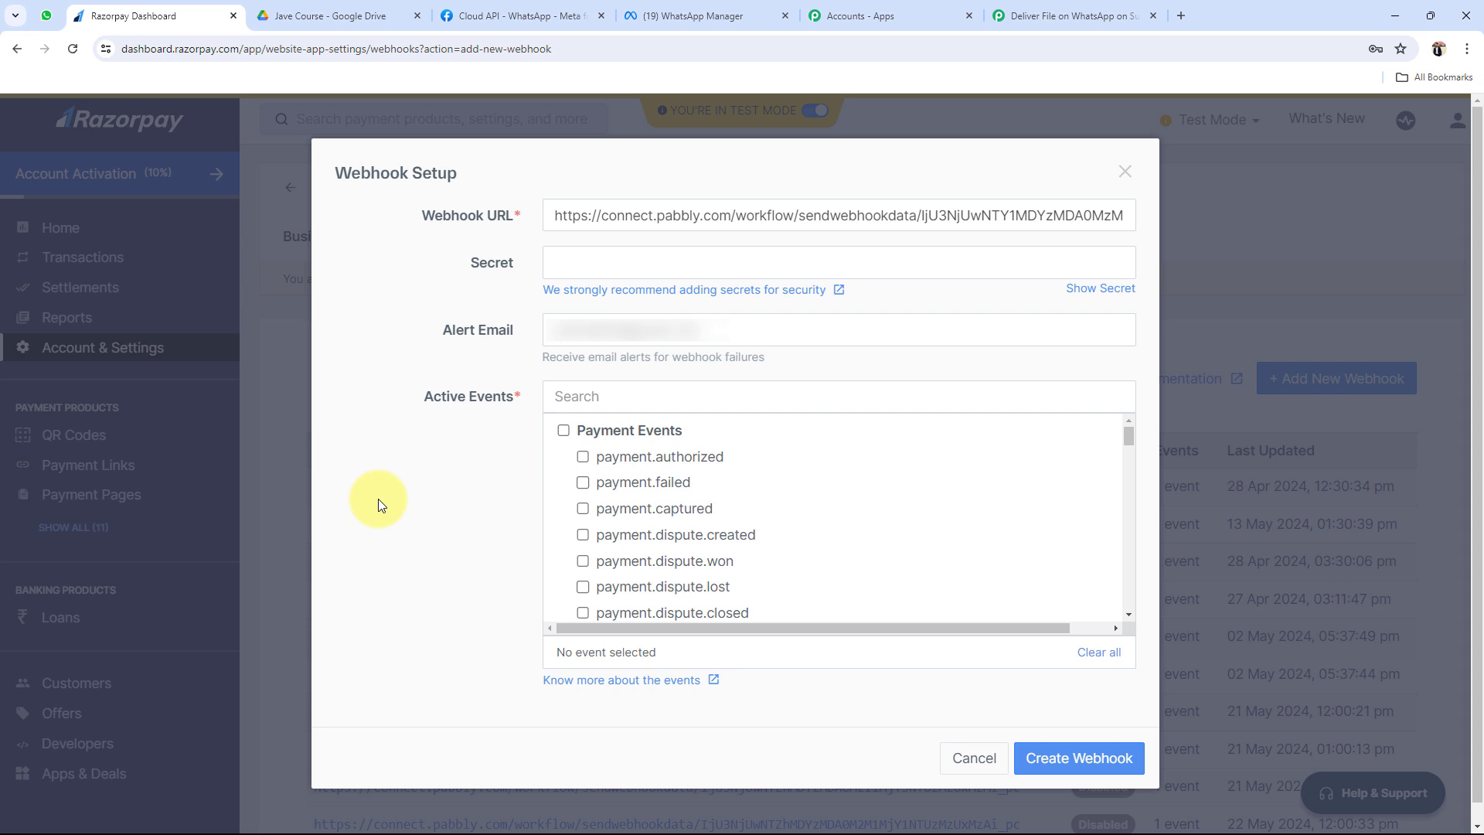
- Activate the payment.captured event, check it against the setup instructions in the Pabbly workflow, and create the webhook
left_click(582, 508)
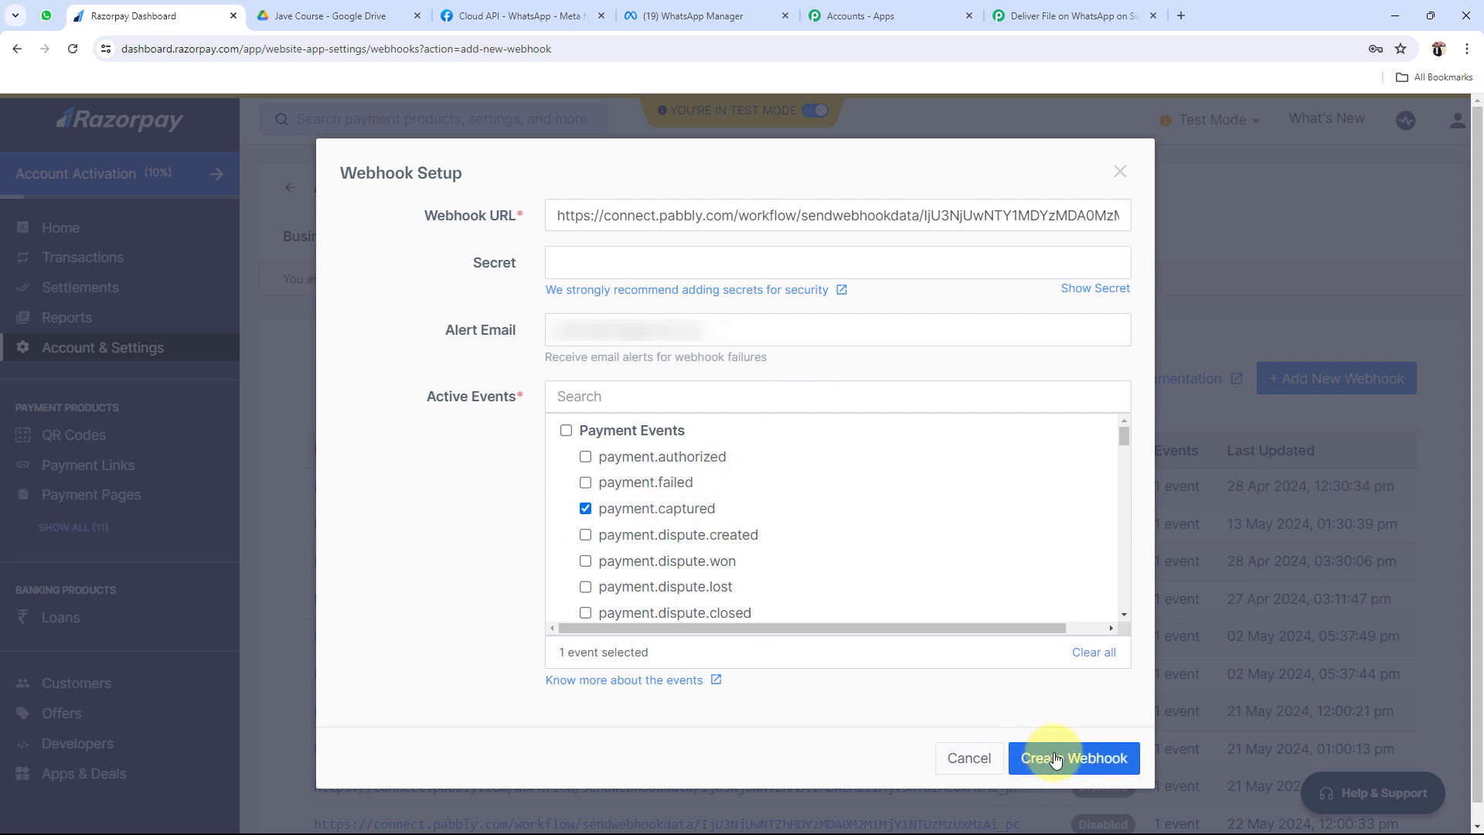
left_click(1110, 8)
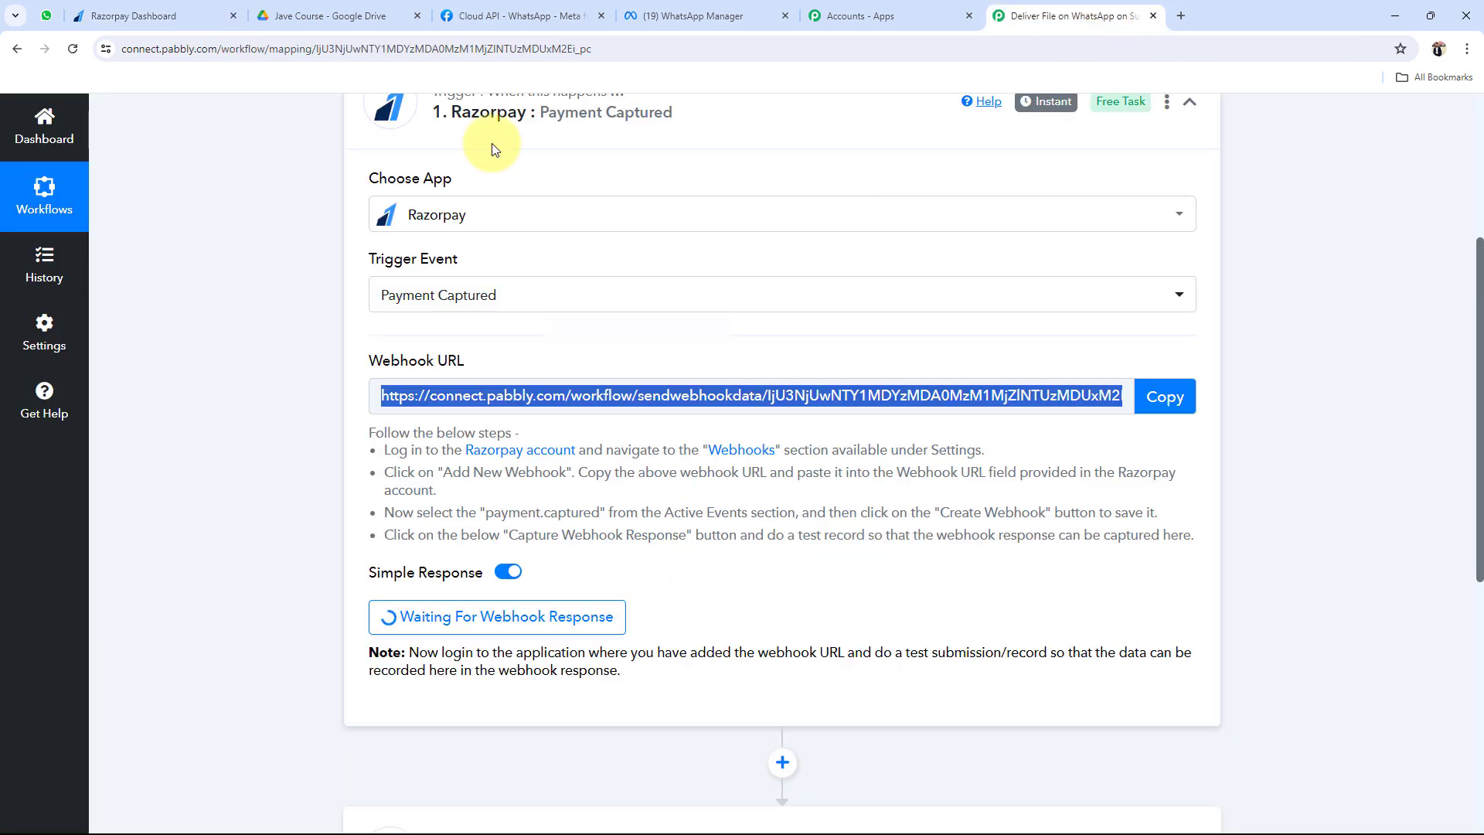
left_click(127, 16)
left_click(1066, 764)
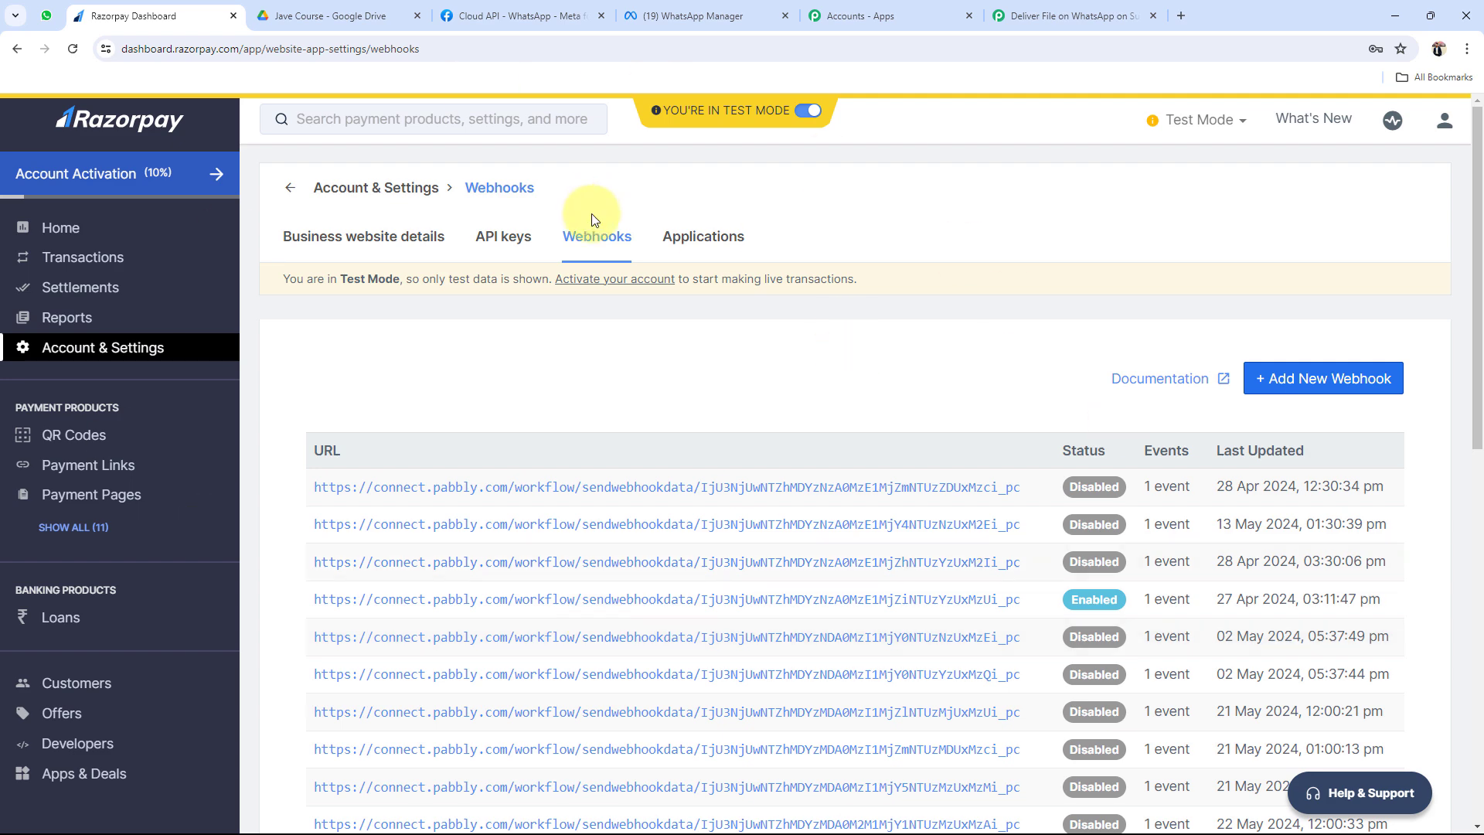
- Switch to the Pabbly workflow and read the Razorpay trigger's note about making a test submission to capture the webhook response
left_click(1066, 16)
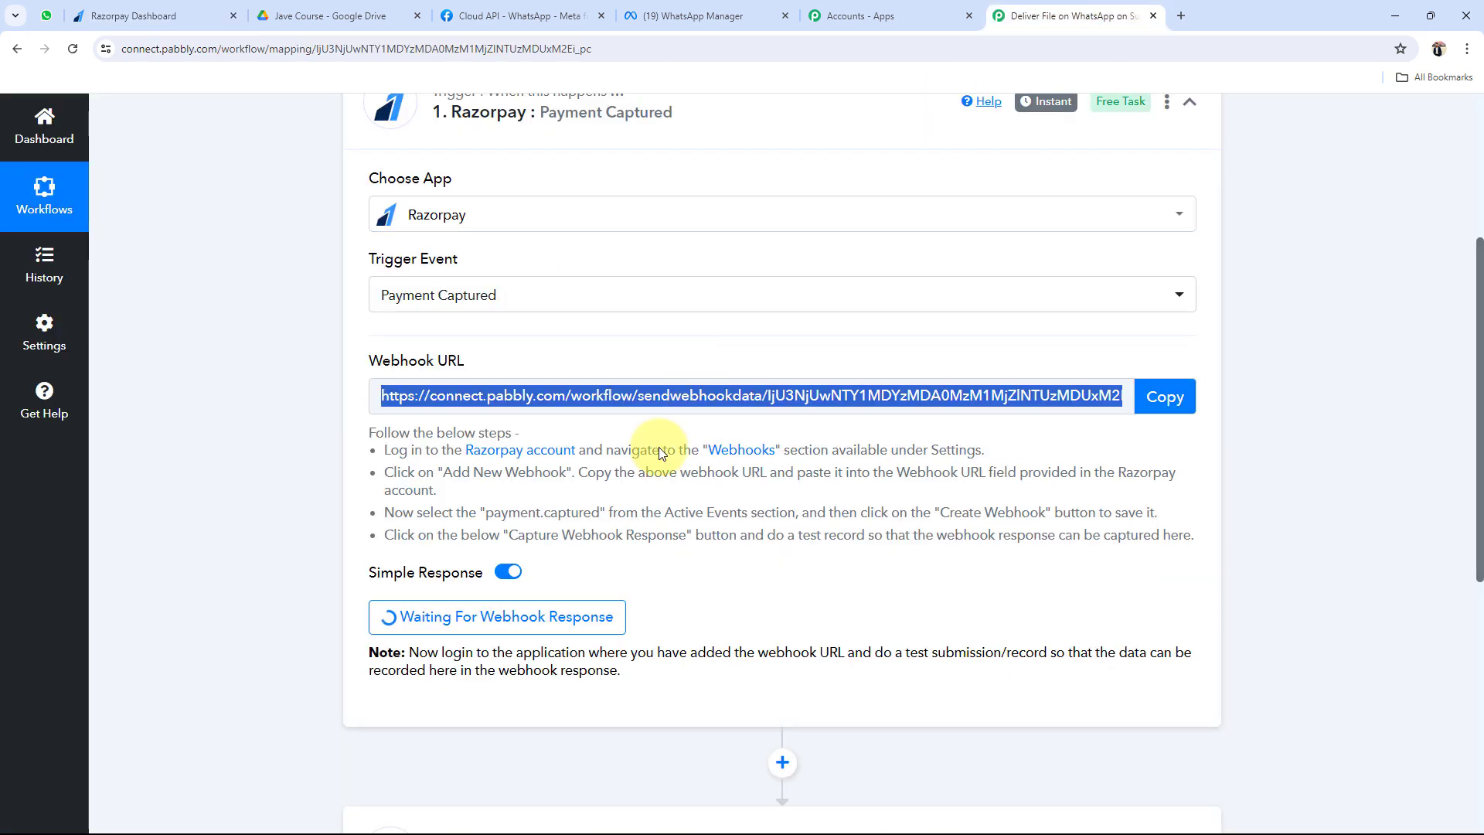
left_click(239, 562)
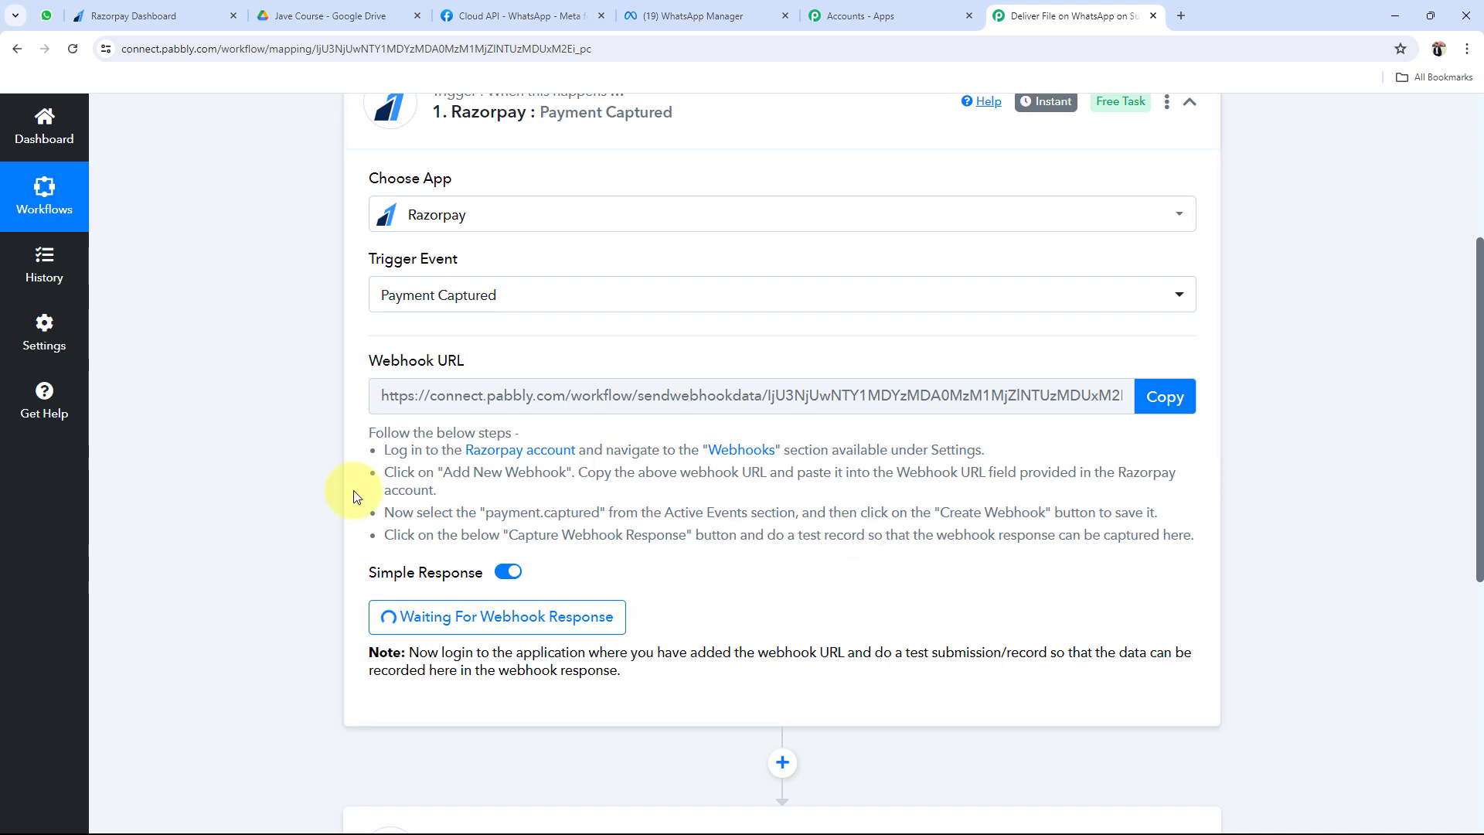
scroll(339, 649, "down", 2)
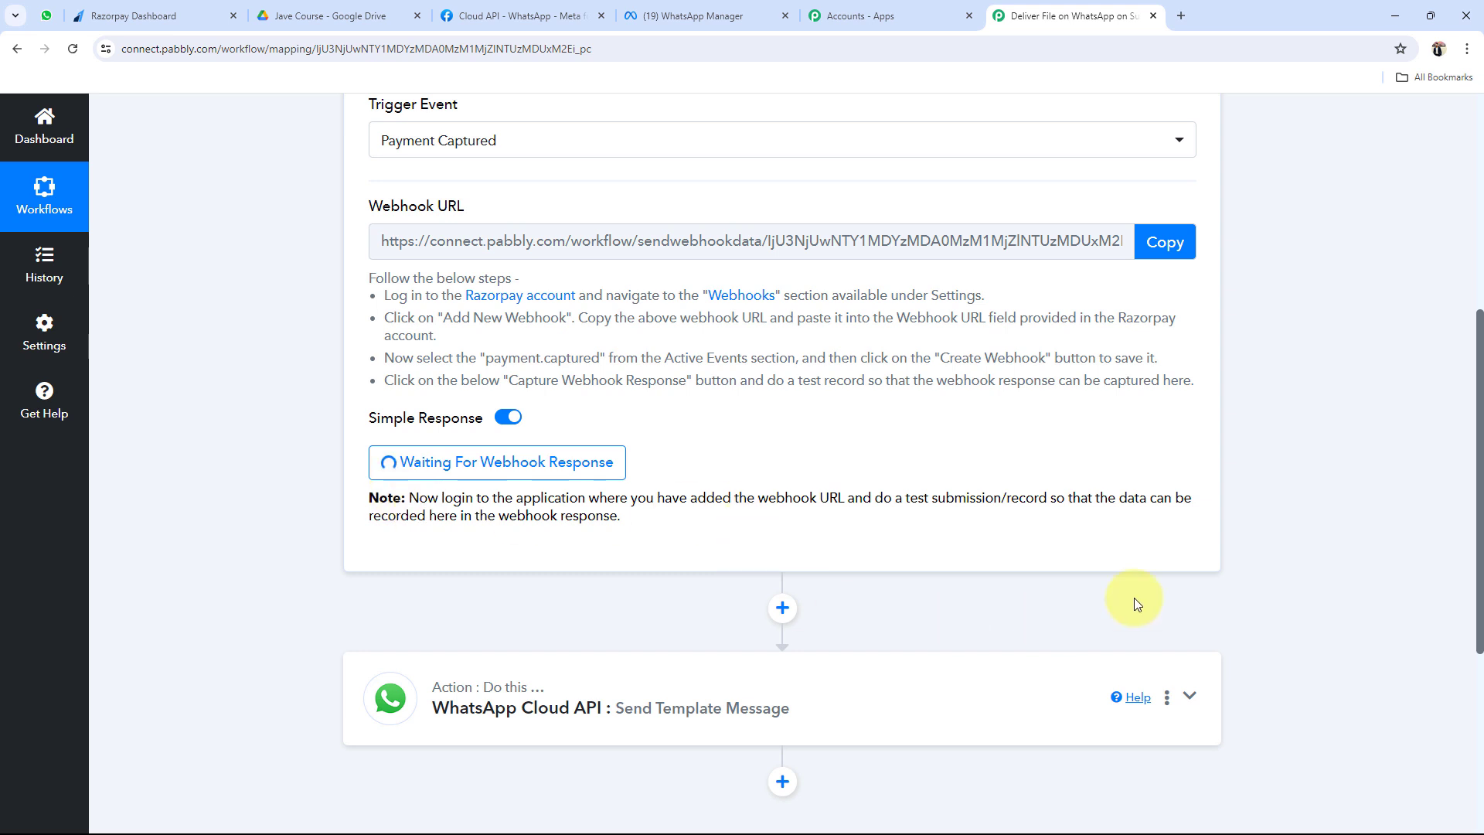
left_click_drag(899, 504, 1052, 501)
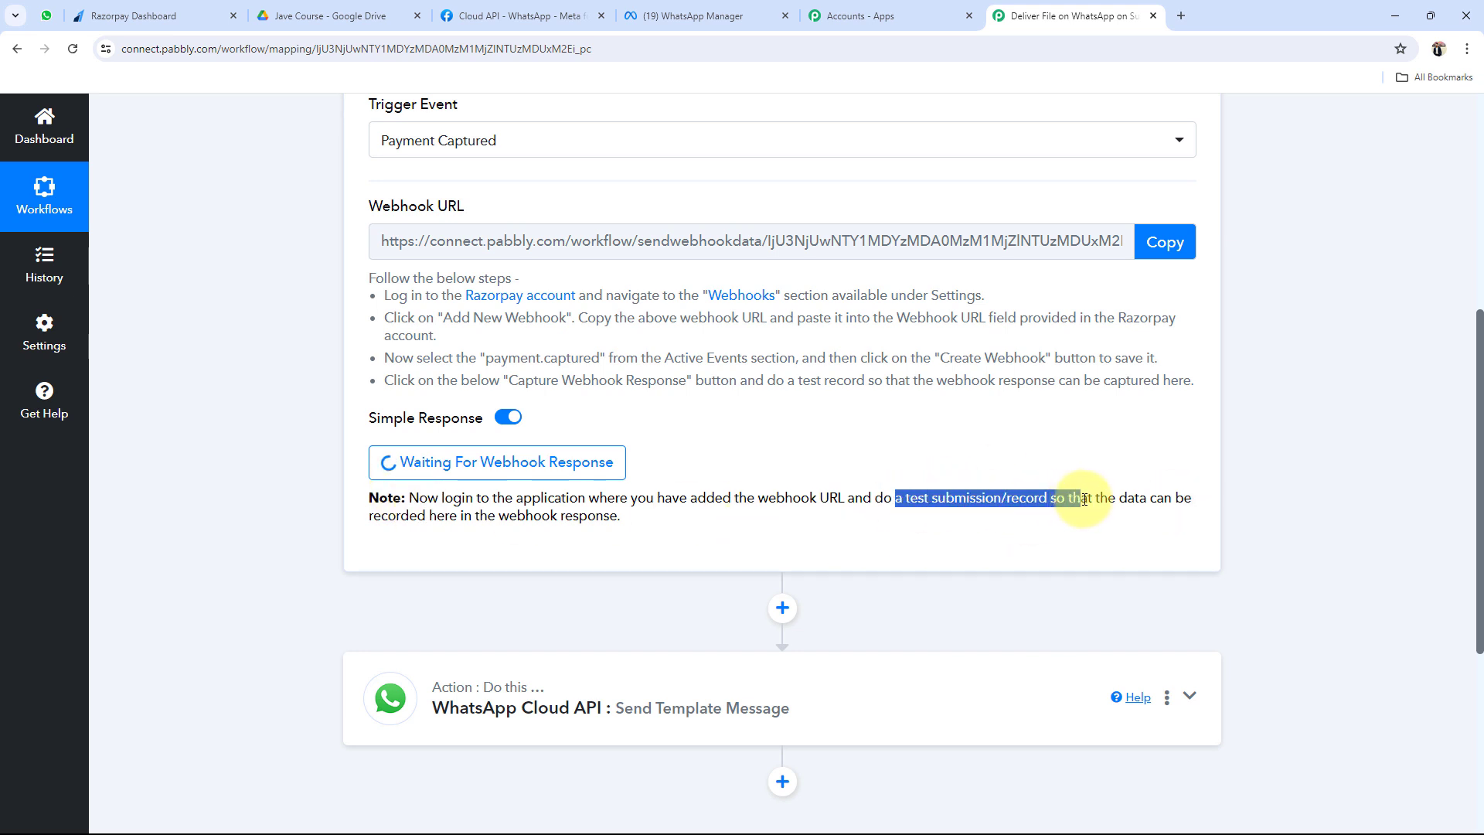
left_click(730, 395)
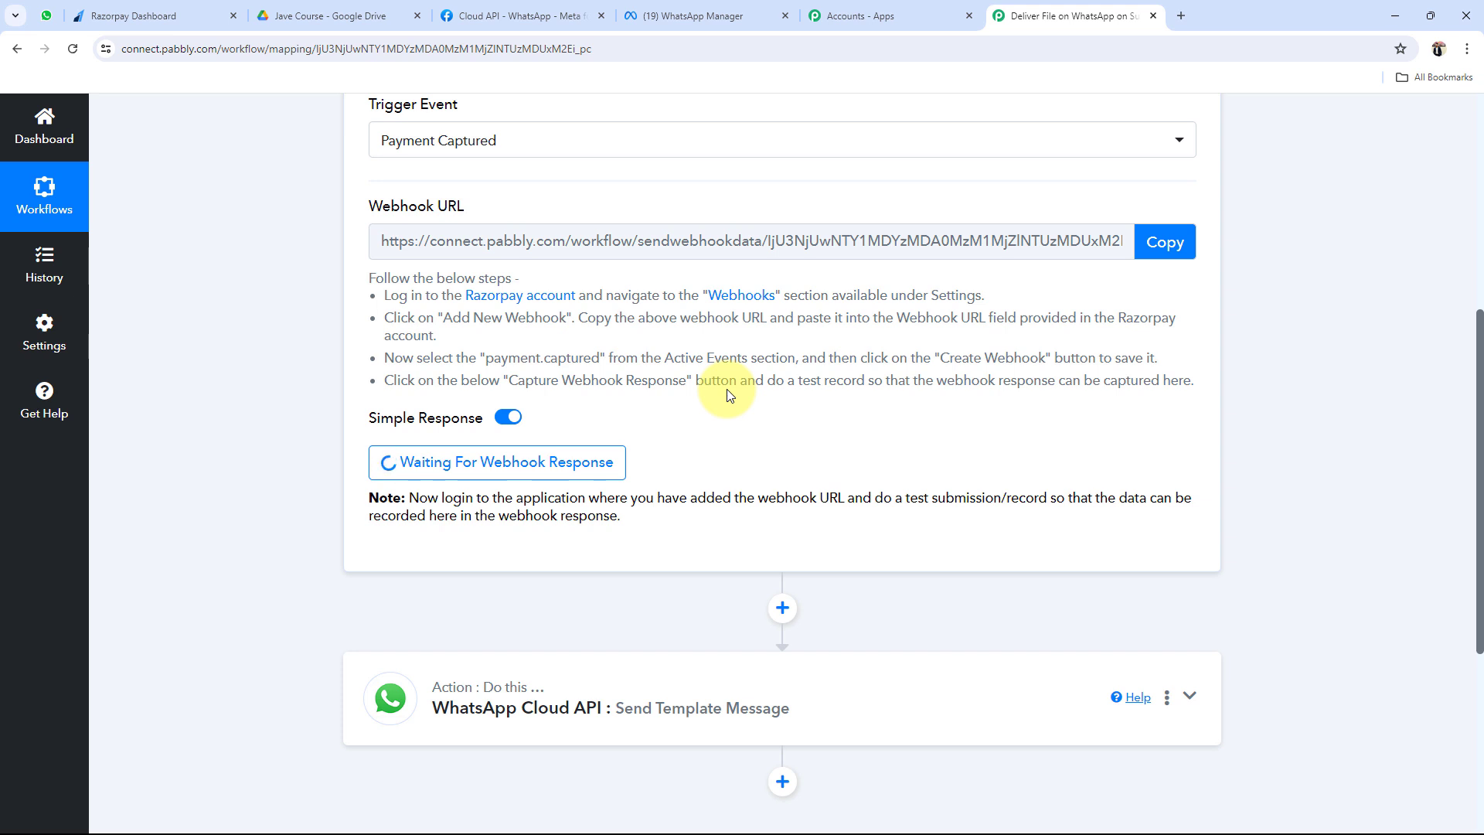
scroll(730, 395, "up", 2)
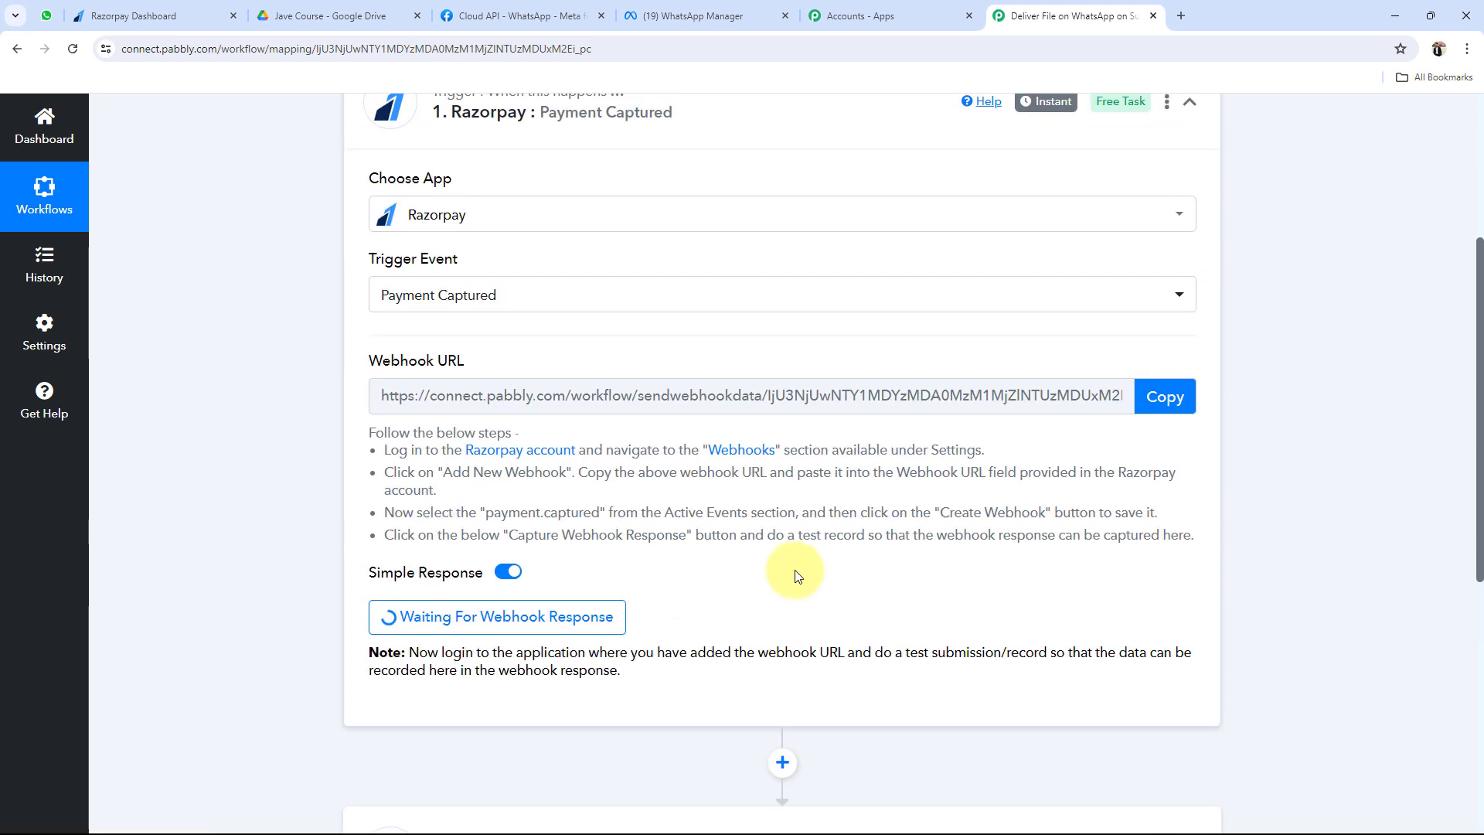
- Switch to the Razorpay dashboard and find the Online PHP Course for Beginners entry among the payment pages
left_click(143, 15)
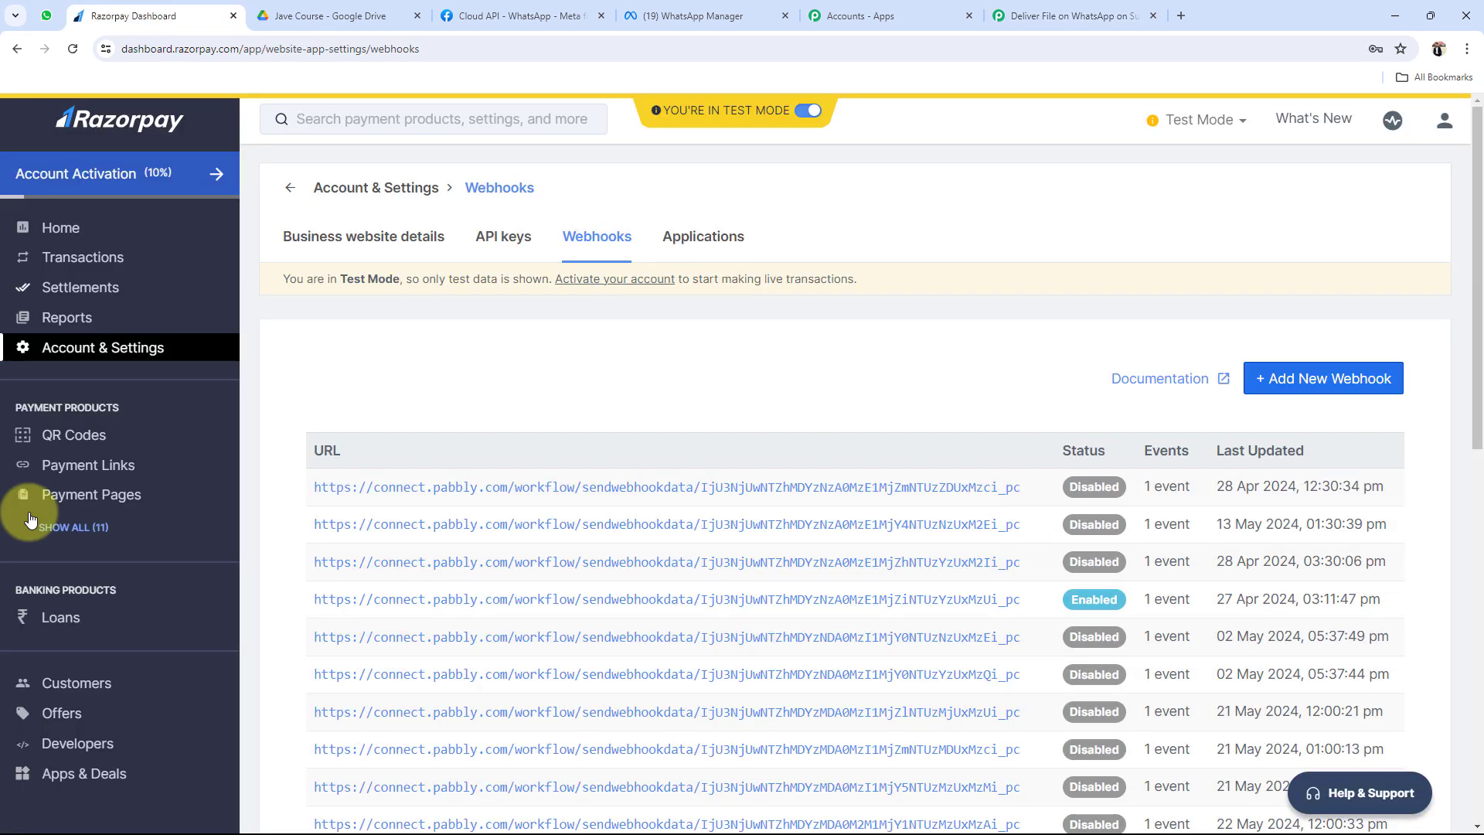
left_click(58, 499)
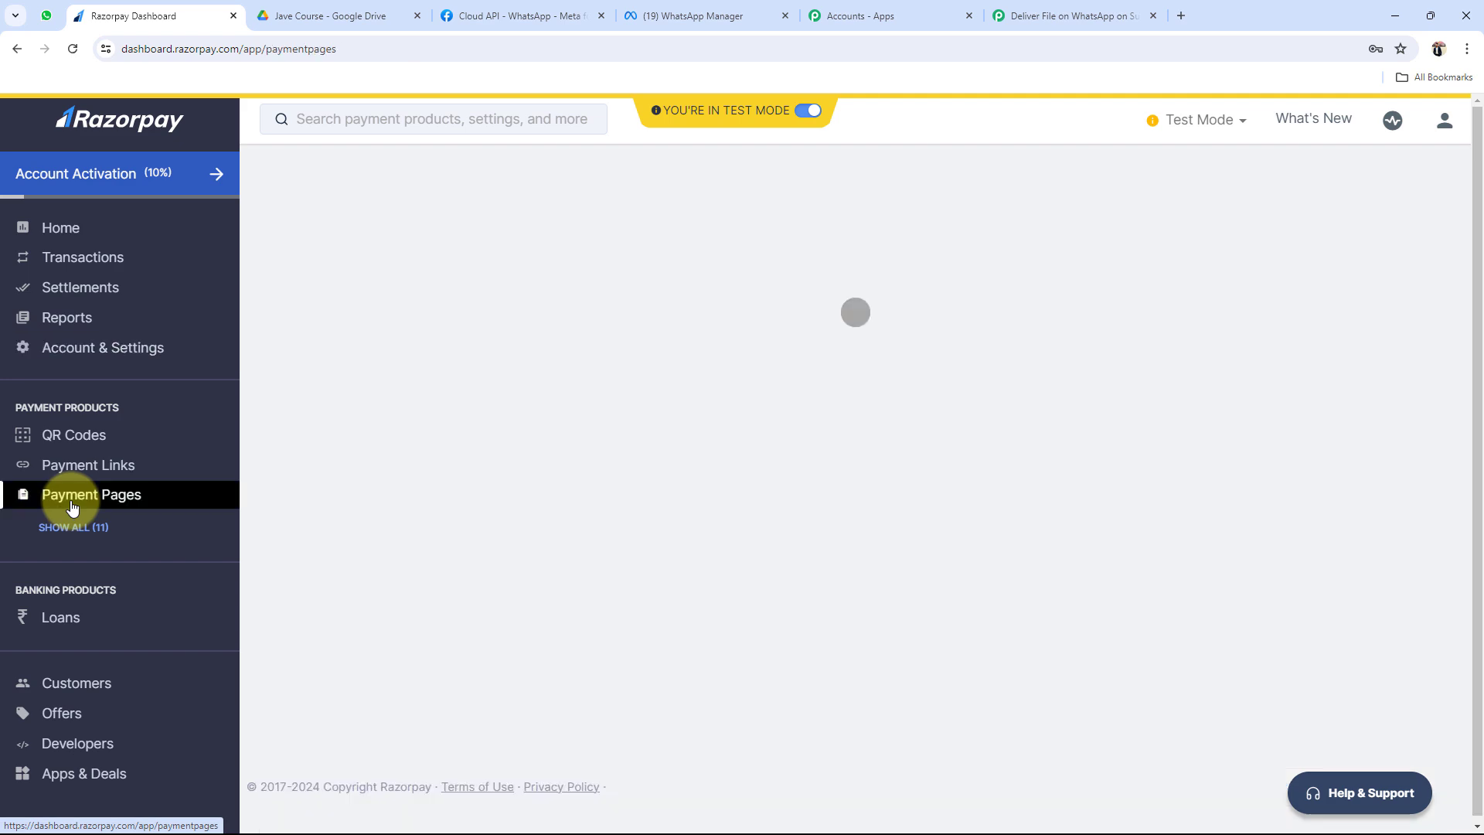
scroll(1103, 637, "down", 5)
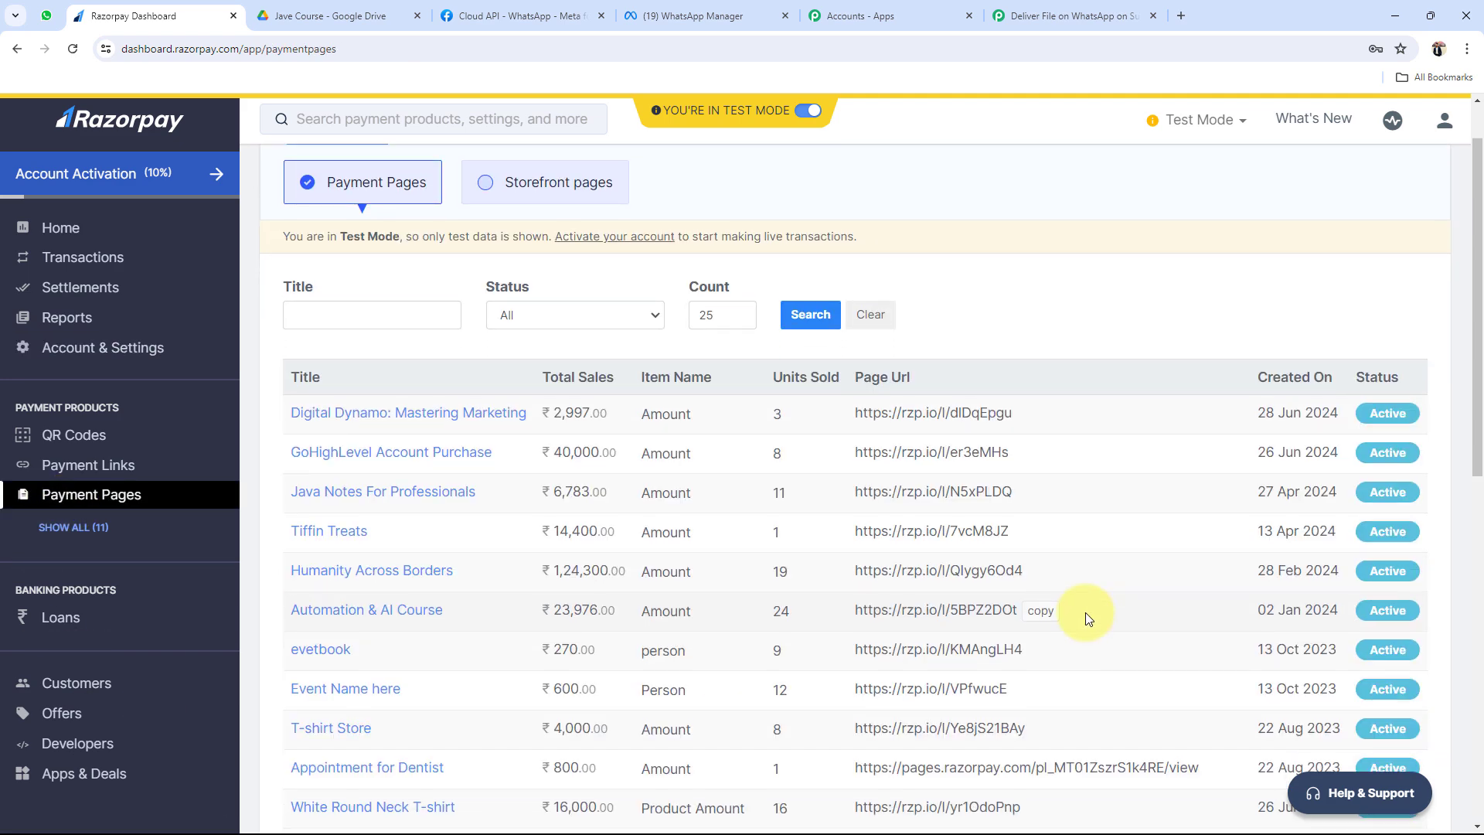
scroll(1083, 616, "down", 10)
left_click(1389, 679)
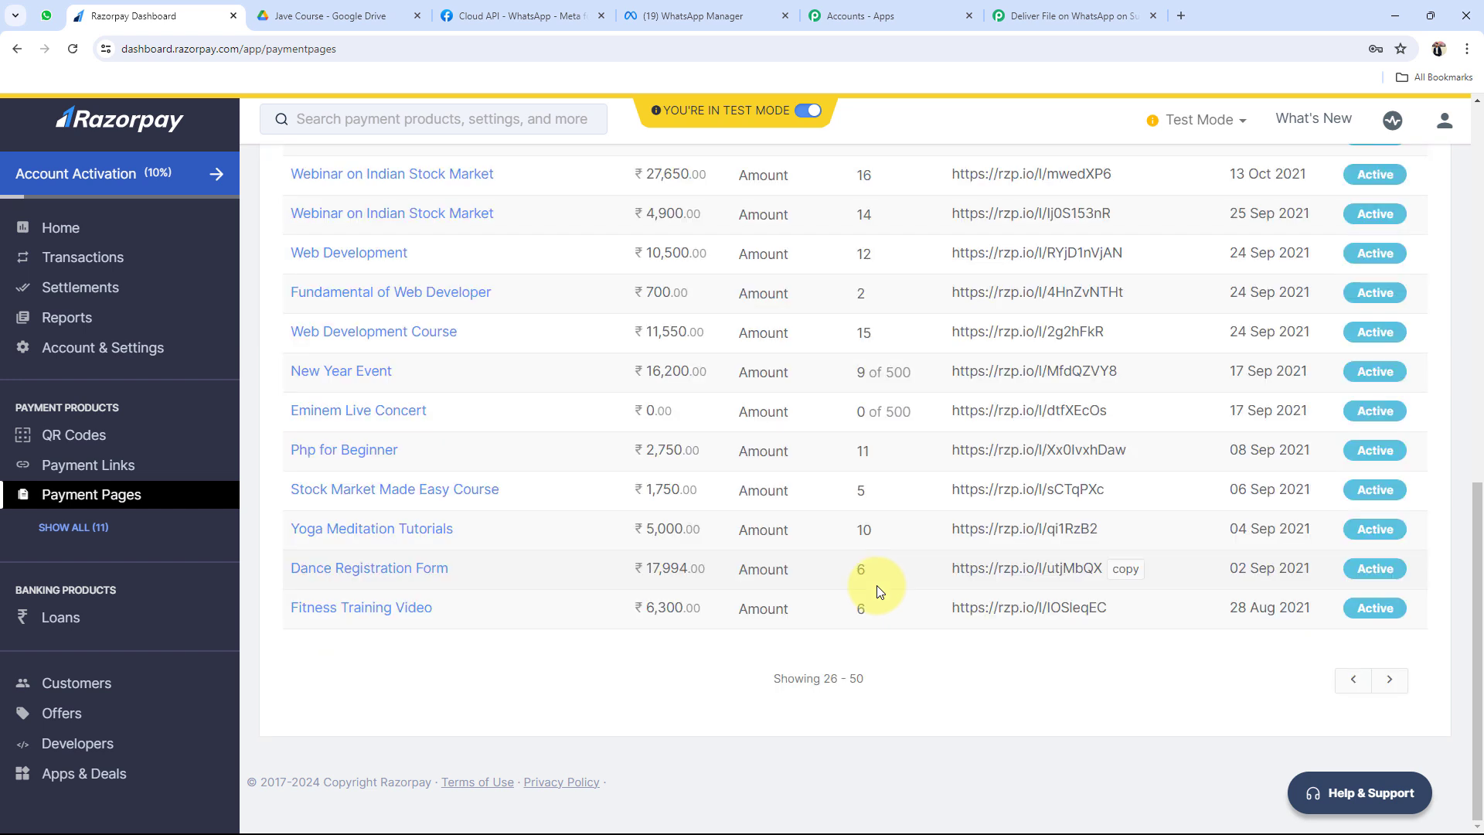
scroll(876, 586, "up", 10)
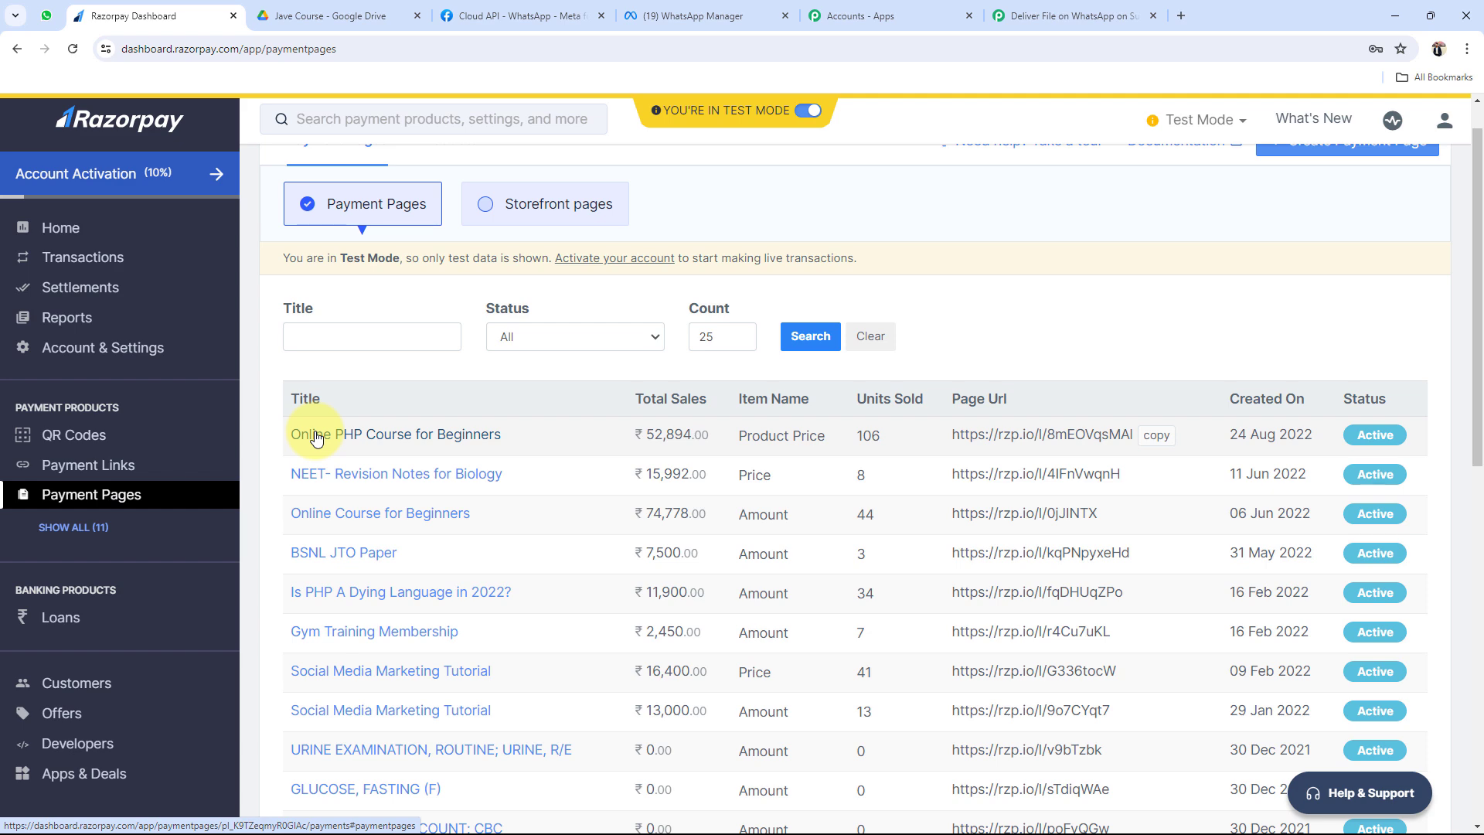
scroll(316, 436, "up", 1)
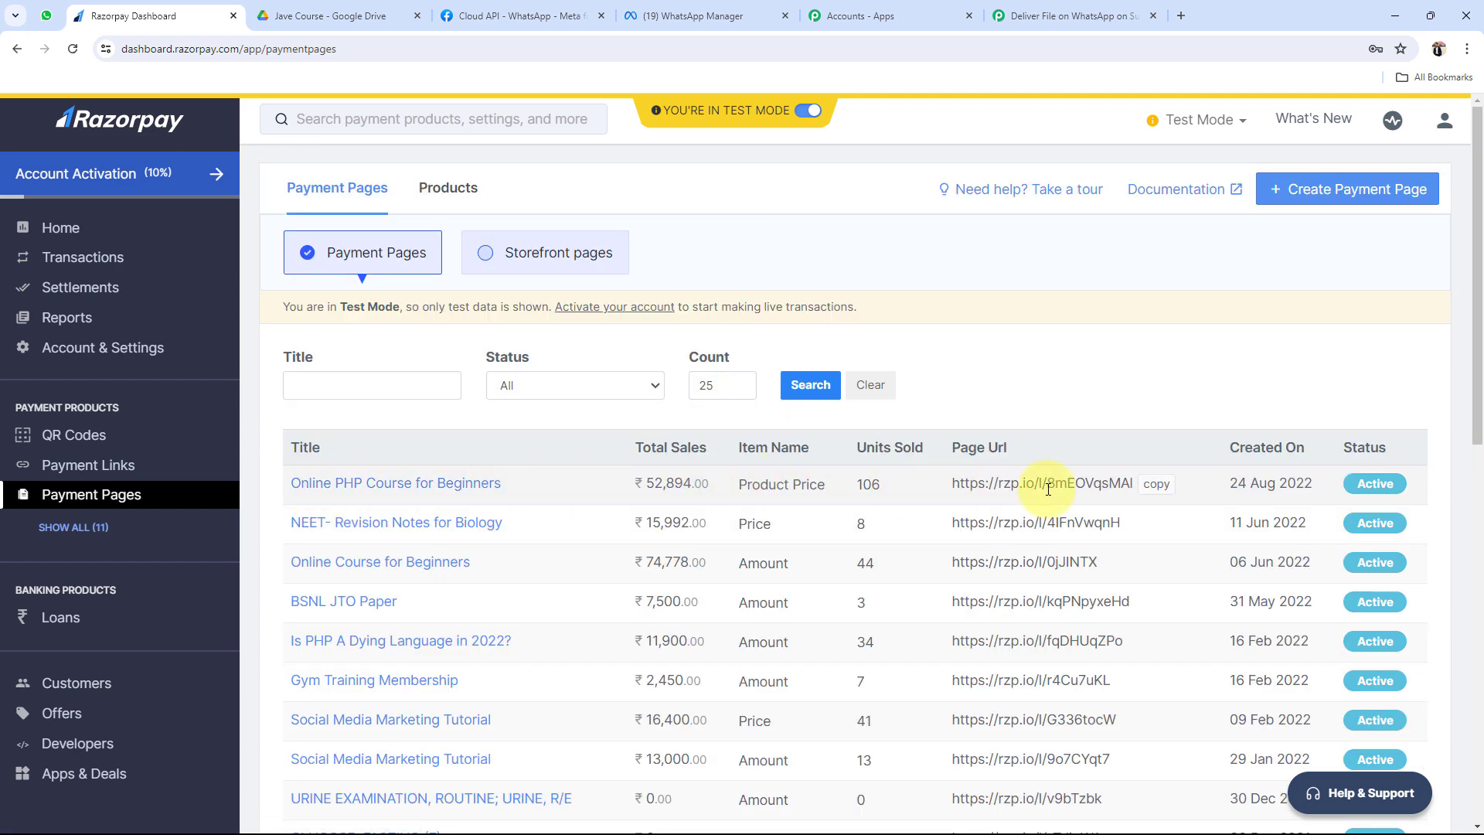
- Copy the URL of the Online PHP Course for Beginners payment page and open it in a new browser tab
left_click(1156, 483)
left_click(1185, 9)
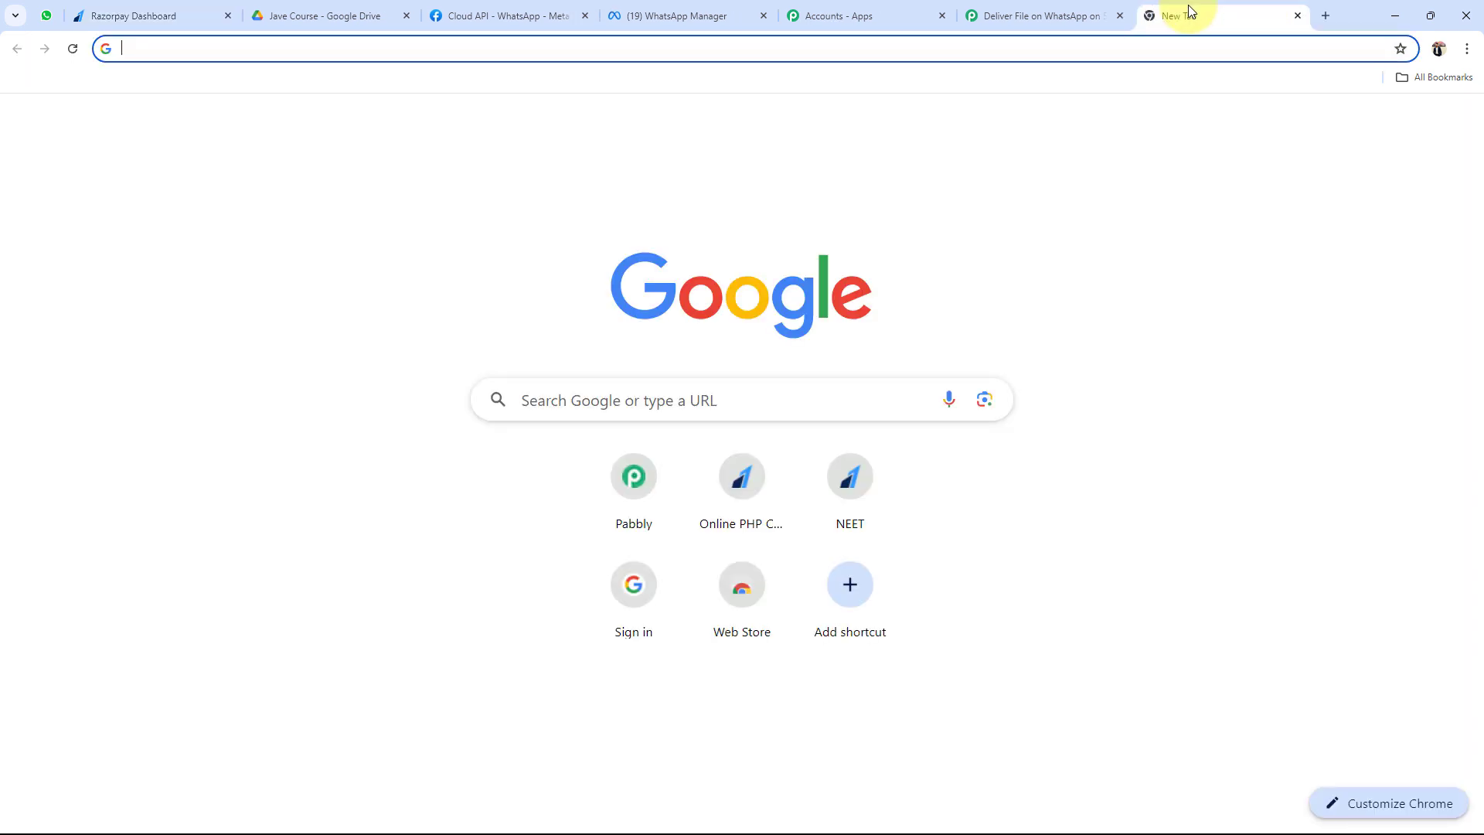
key("ctrl+v")
left_click(320, 84)
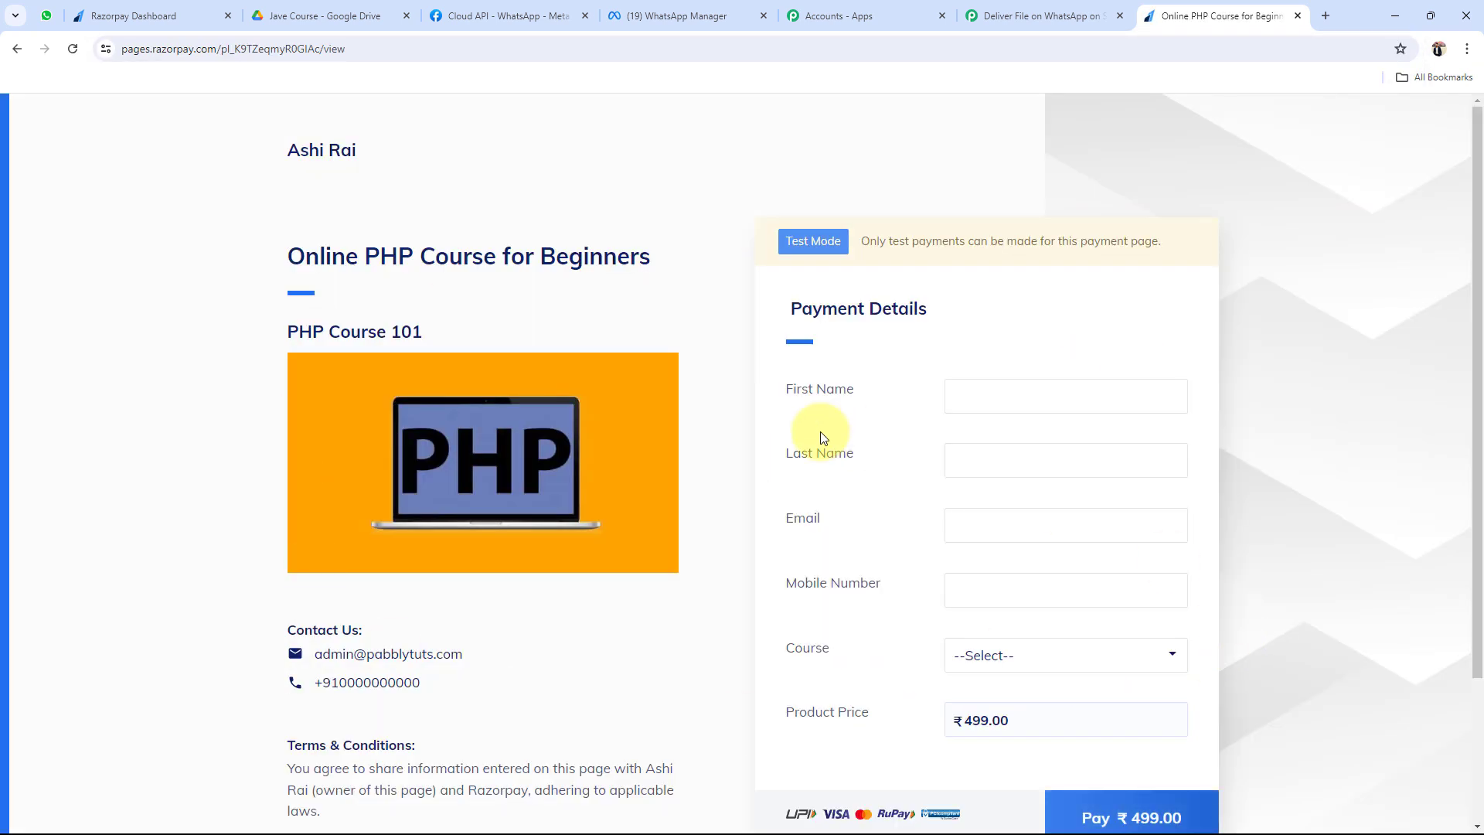
- Fill in the test customer's first name, last name, email and mobile number, leaving the plus sign off the number
scroll(821, 431, "down", 1)
left_click(958, 325)
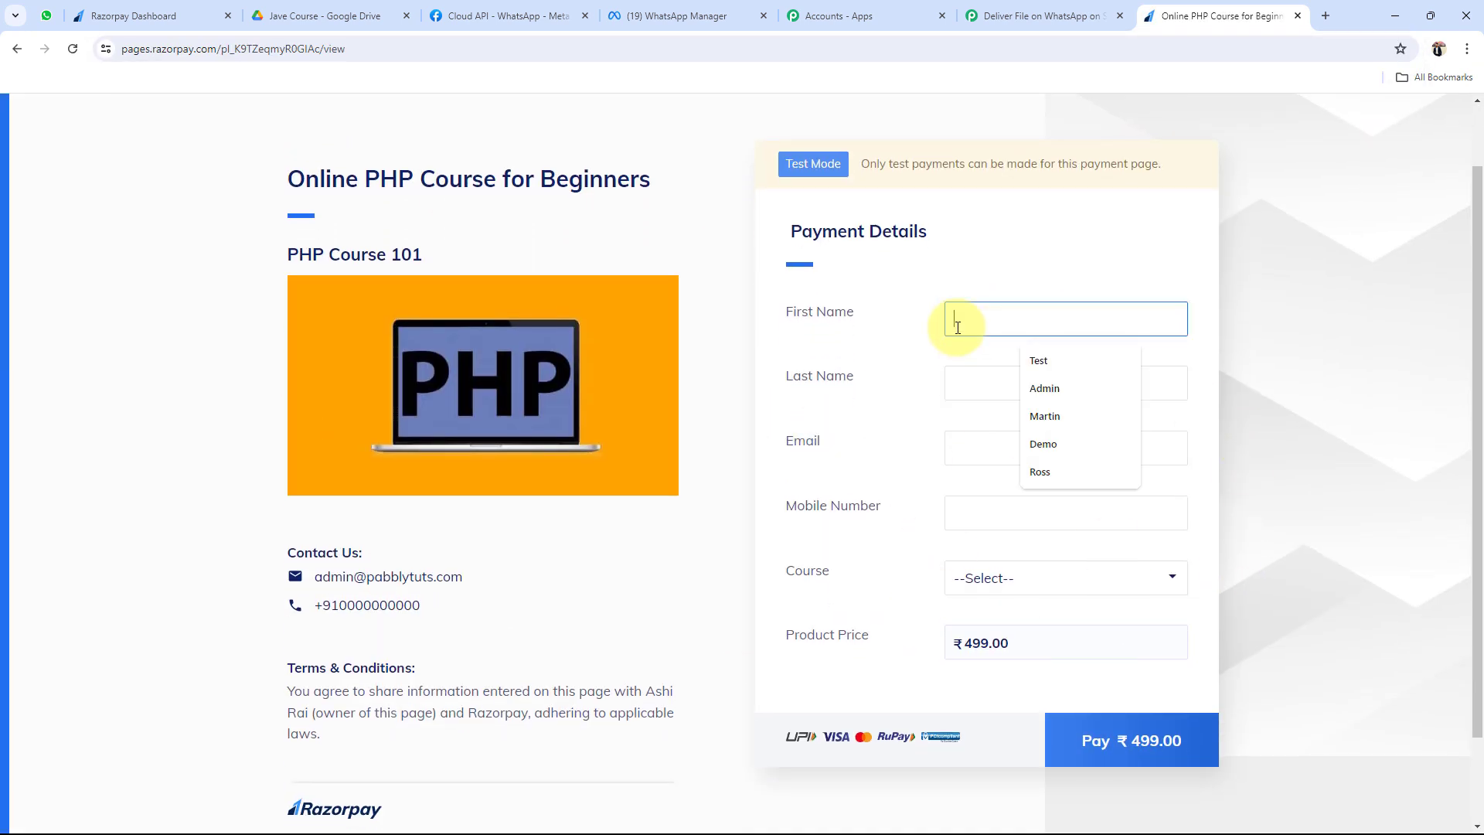
left_click(1044, 363)
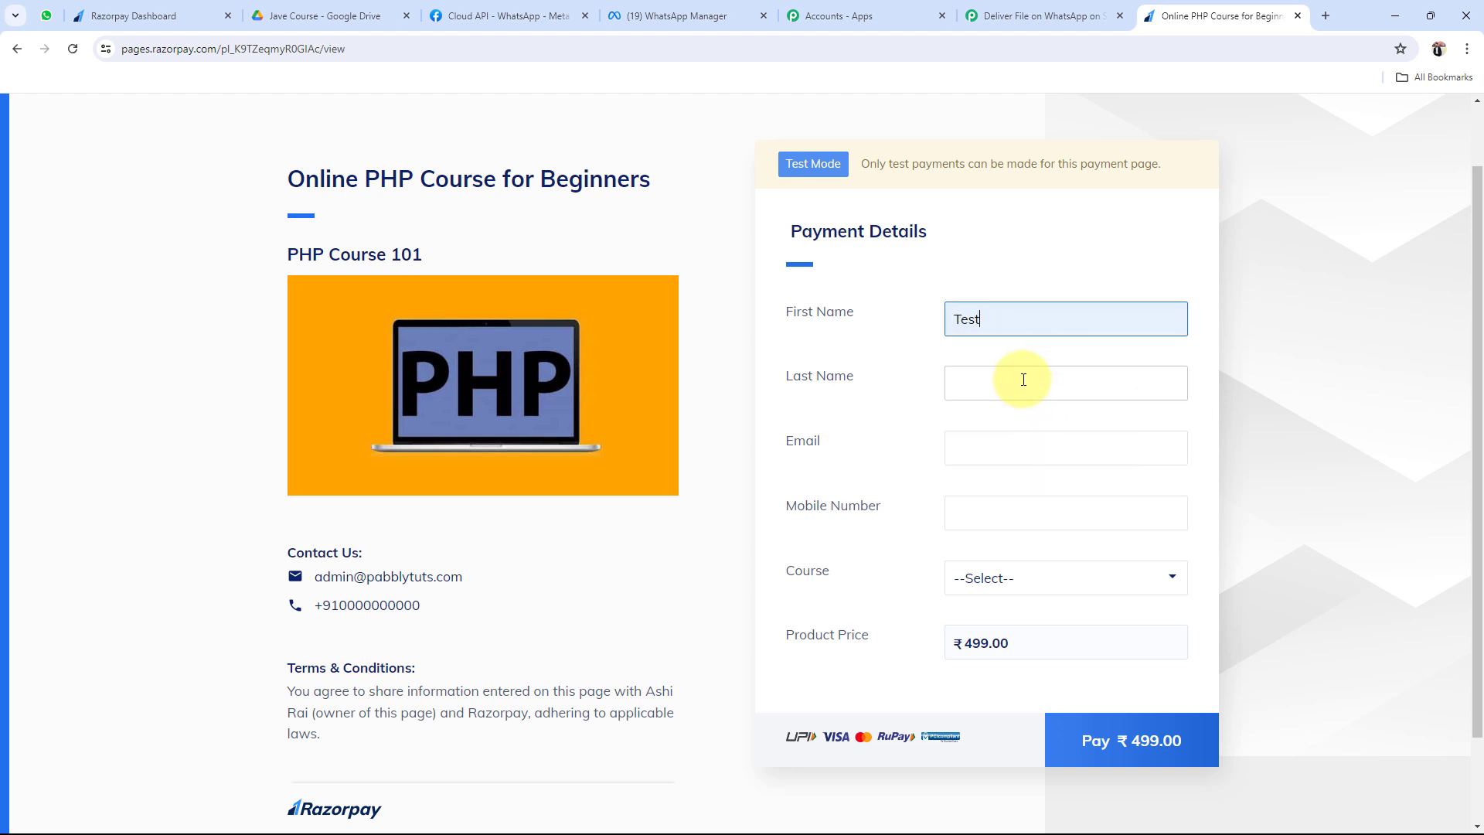
left_click(1028, 378)
left_click(1032, 433)
left_click(1023, 443)
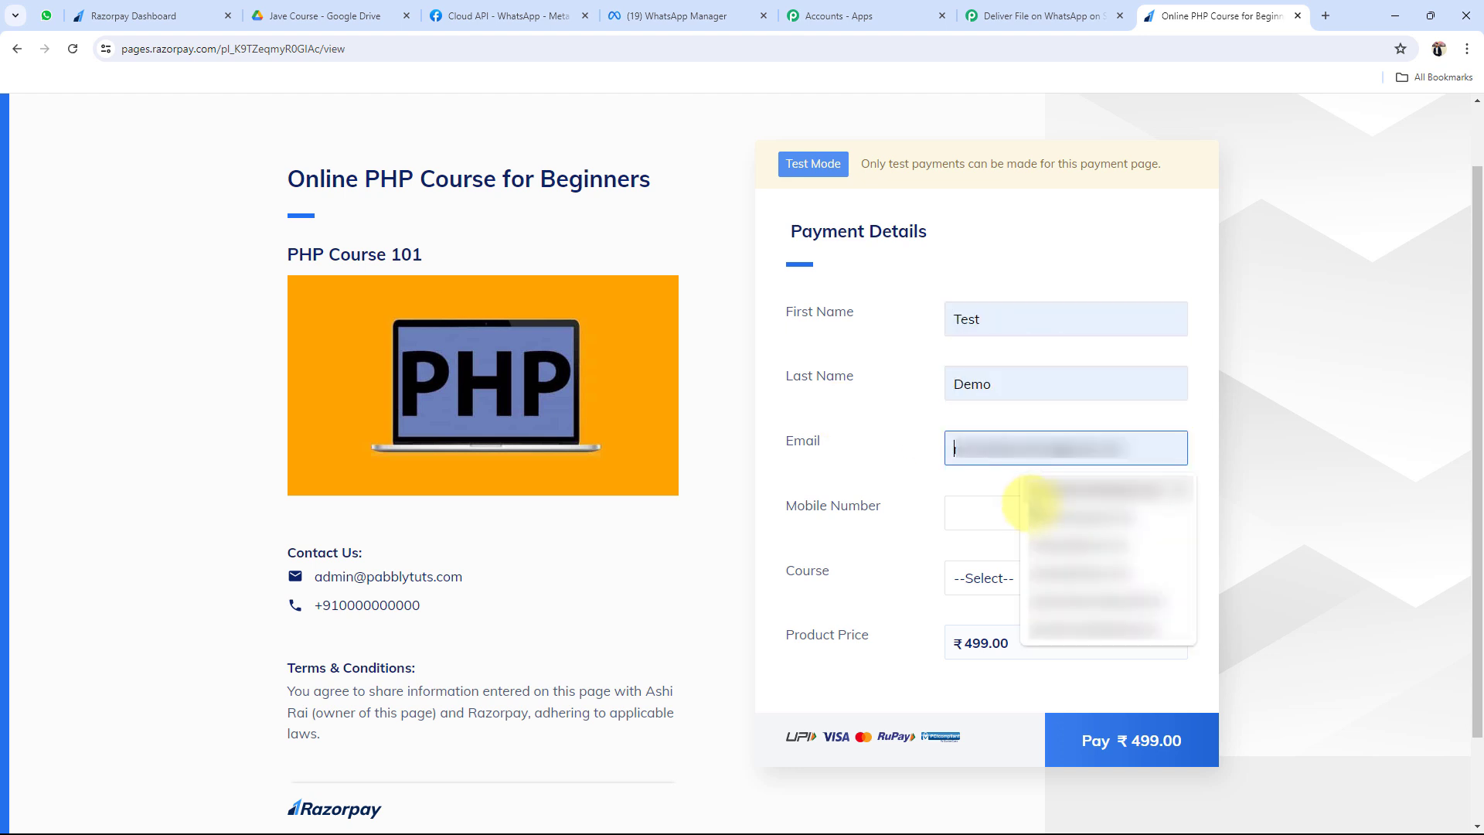
left_click(1035, 528)
left_click(1084, 520)
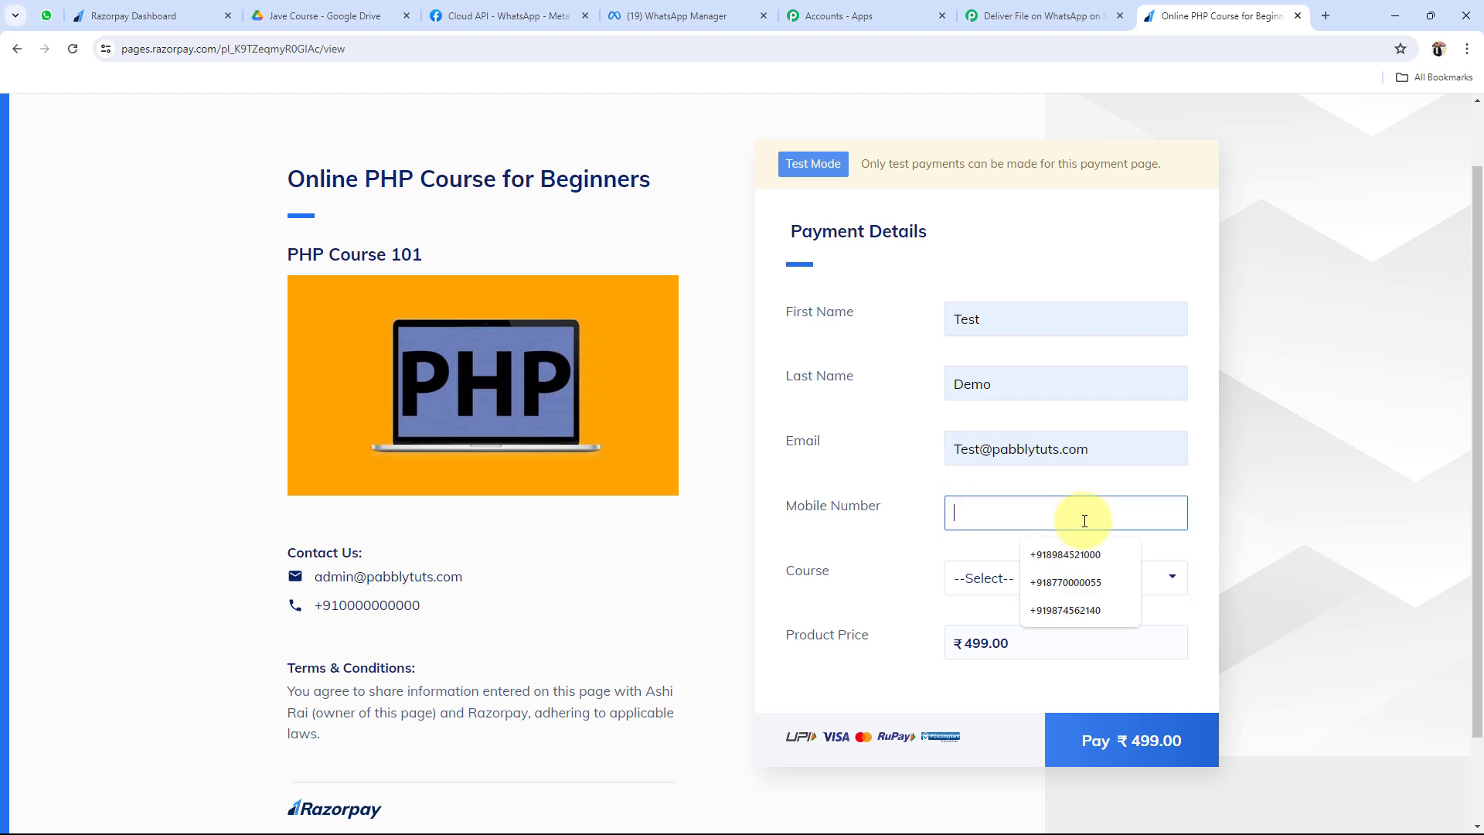
left_click(1073, 557)
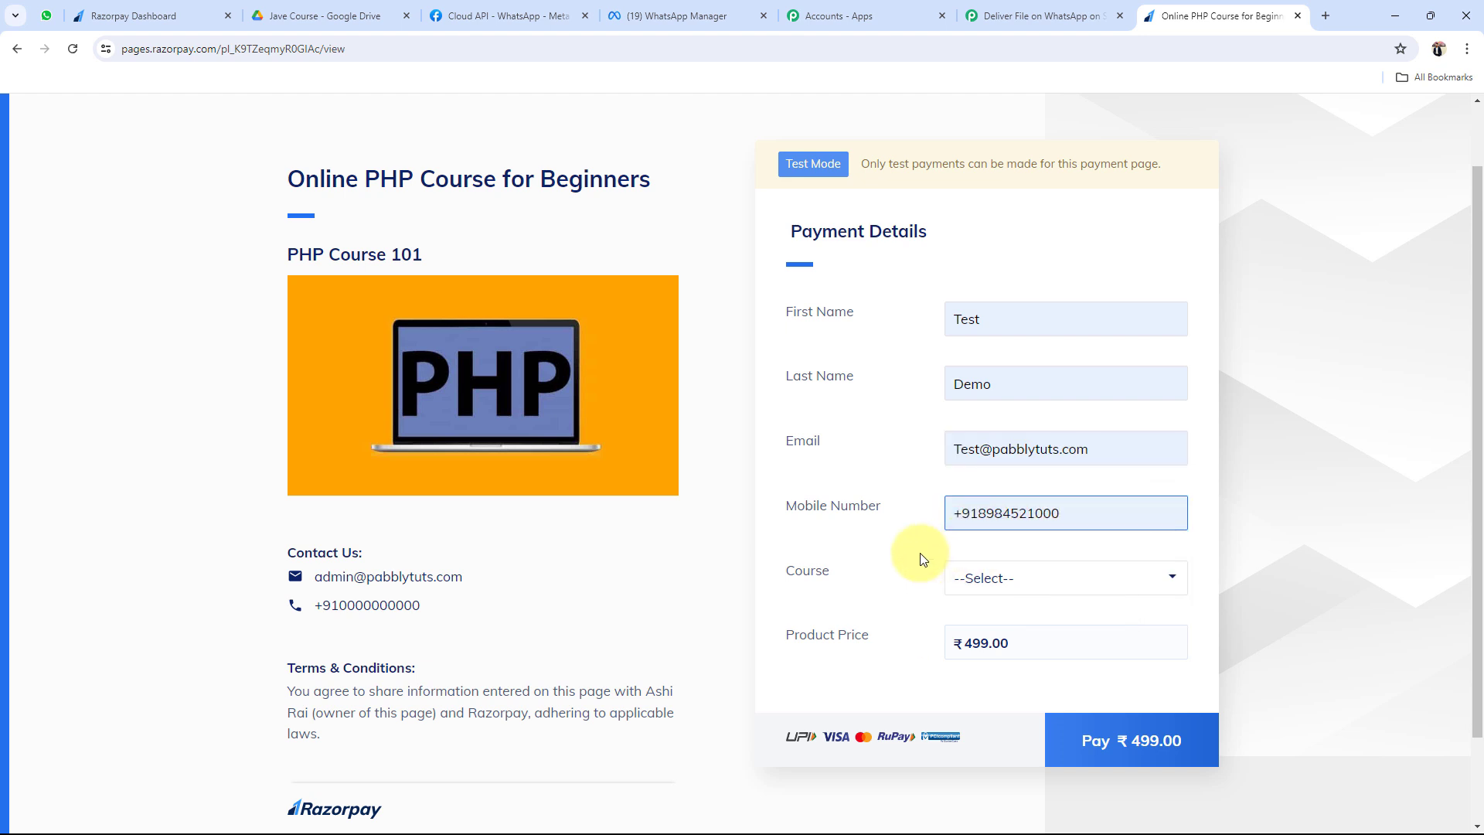
left_click(846, 572)
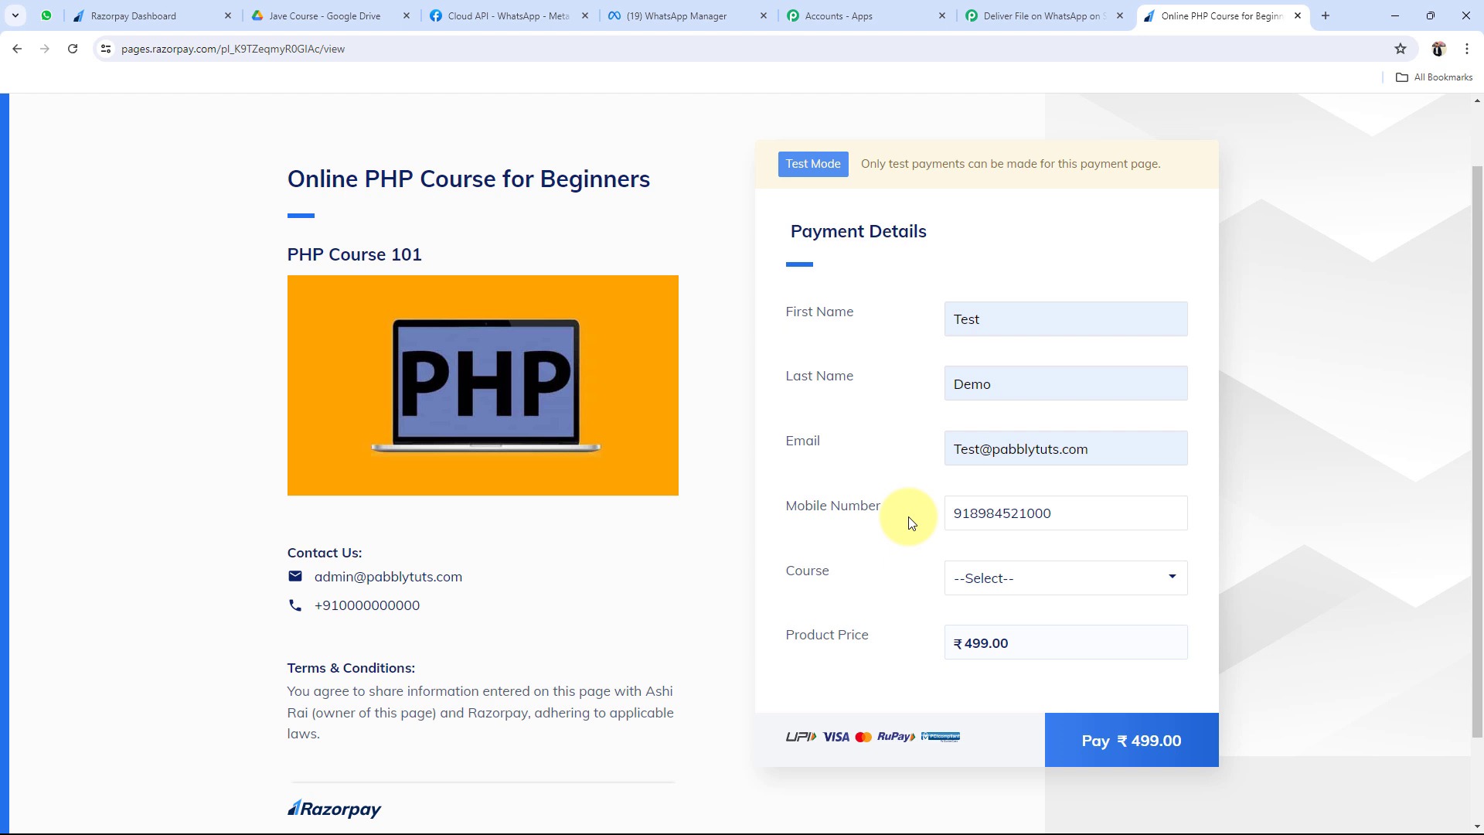
- Select PHP Course for Beginners as the course and proceed to pay ₹499.00
left_click(981, 578)
left_click(998, 619)
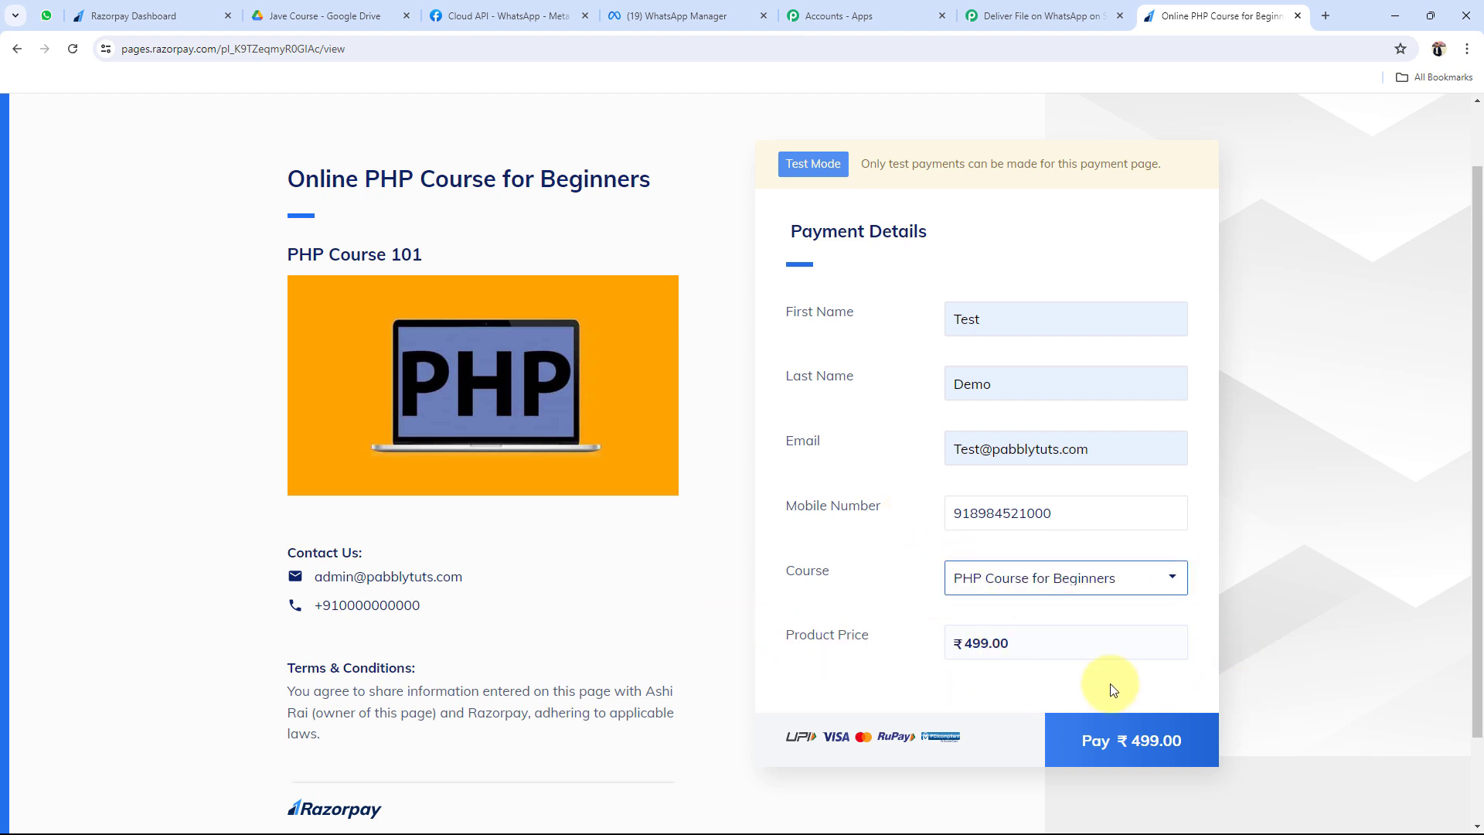
left_click(1113, 738)
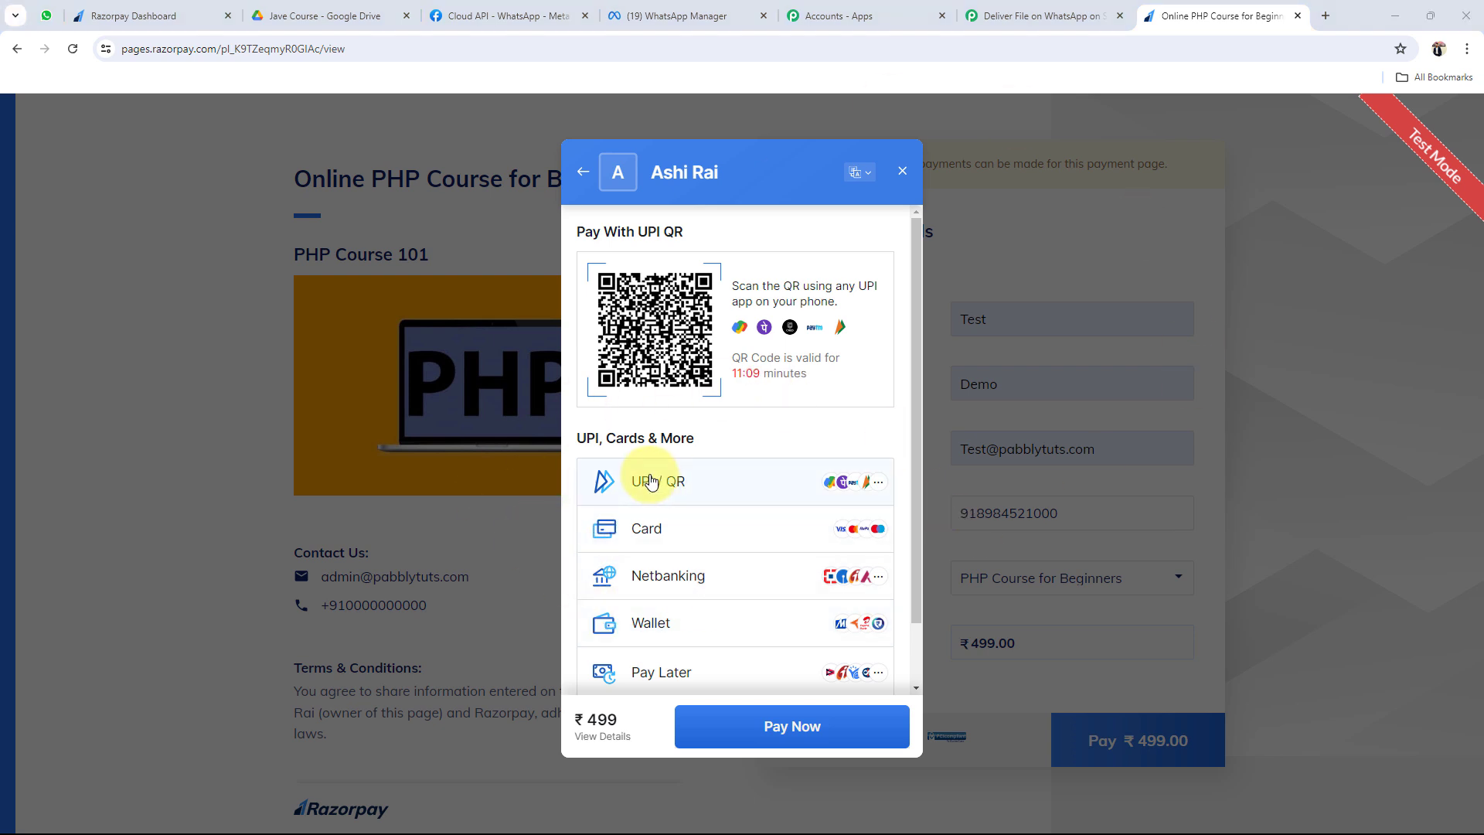
- Choose card payment, enter the card number, expiry, cardholder's name and CVV, and pay without saving the card
left_click(657, 530)
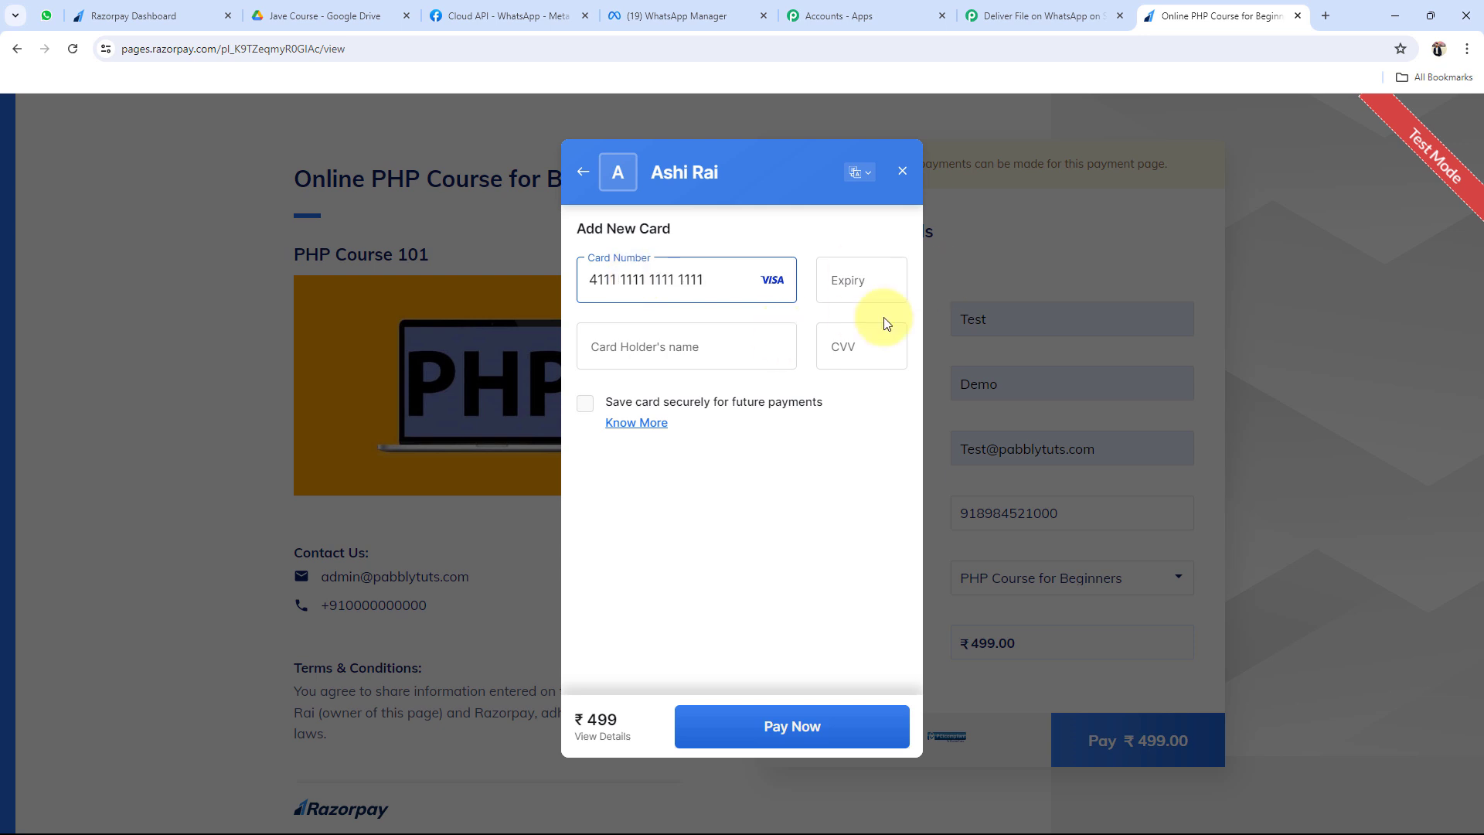
left_click(872, 288)
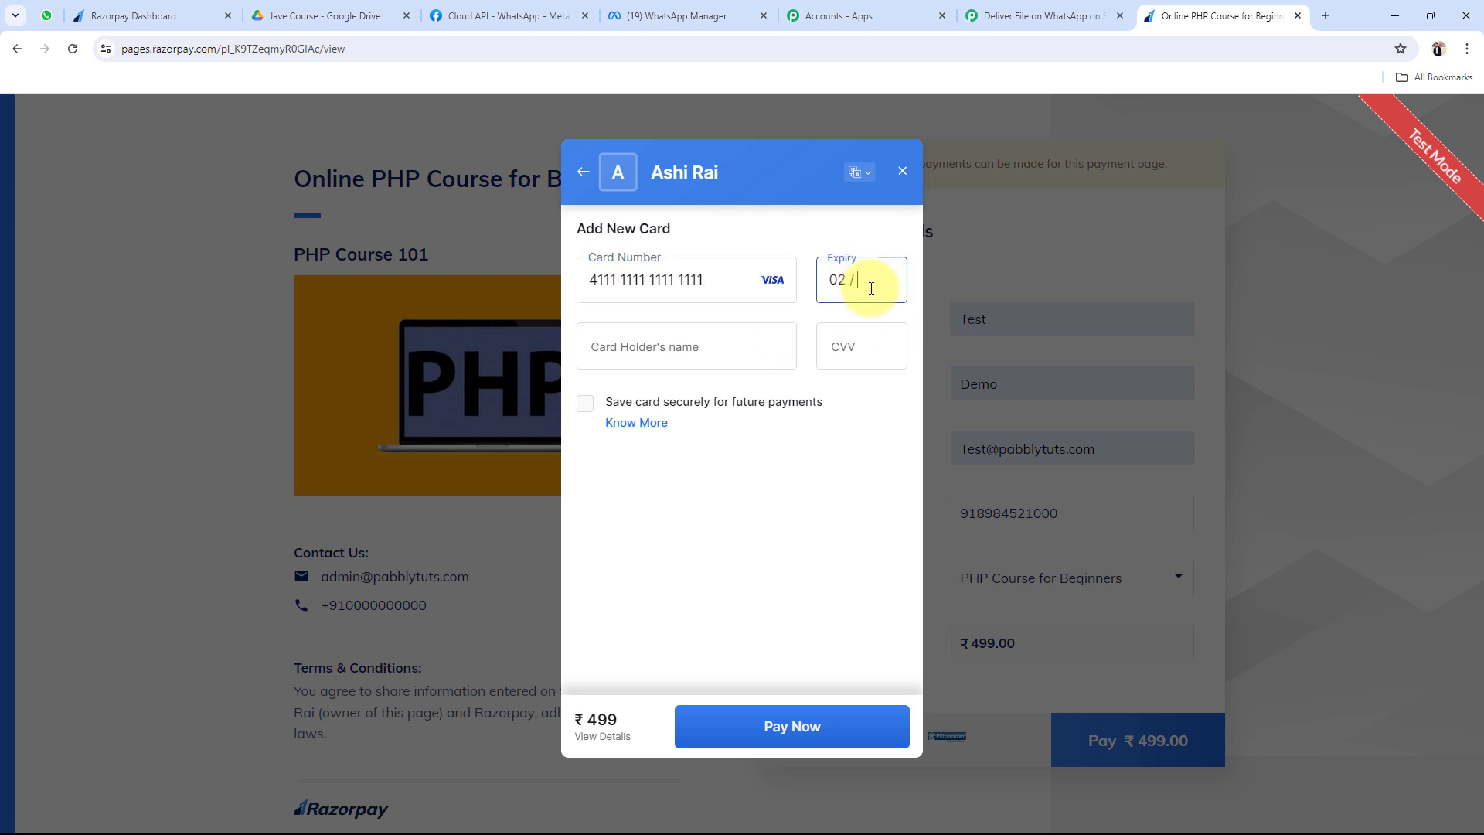
type("02 / 31")
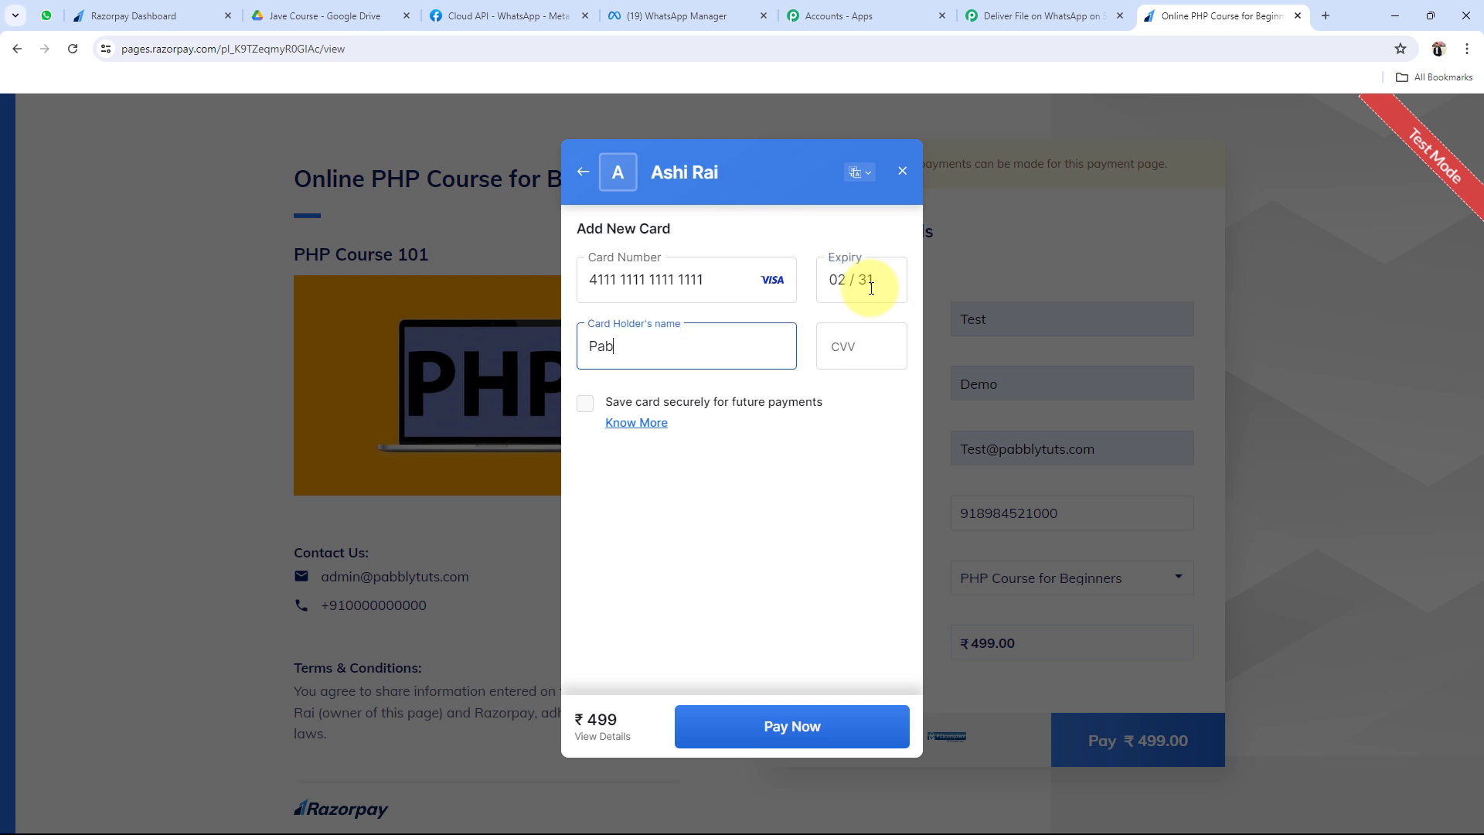
key("Tab")
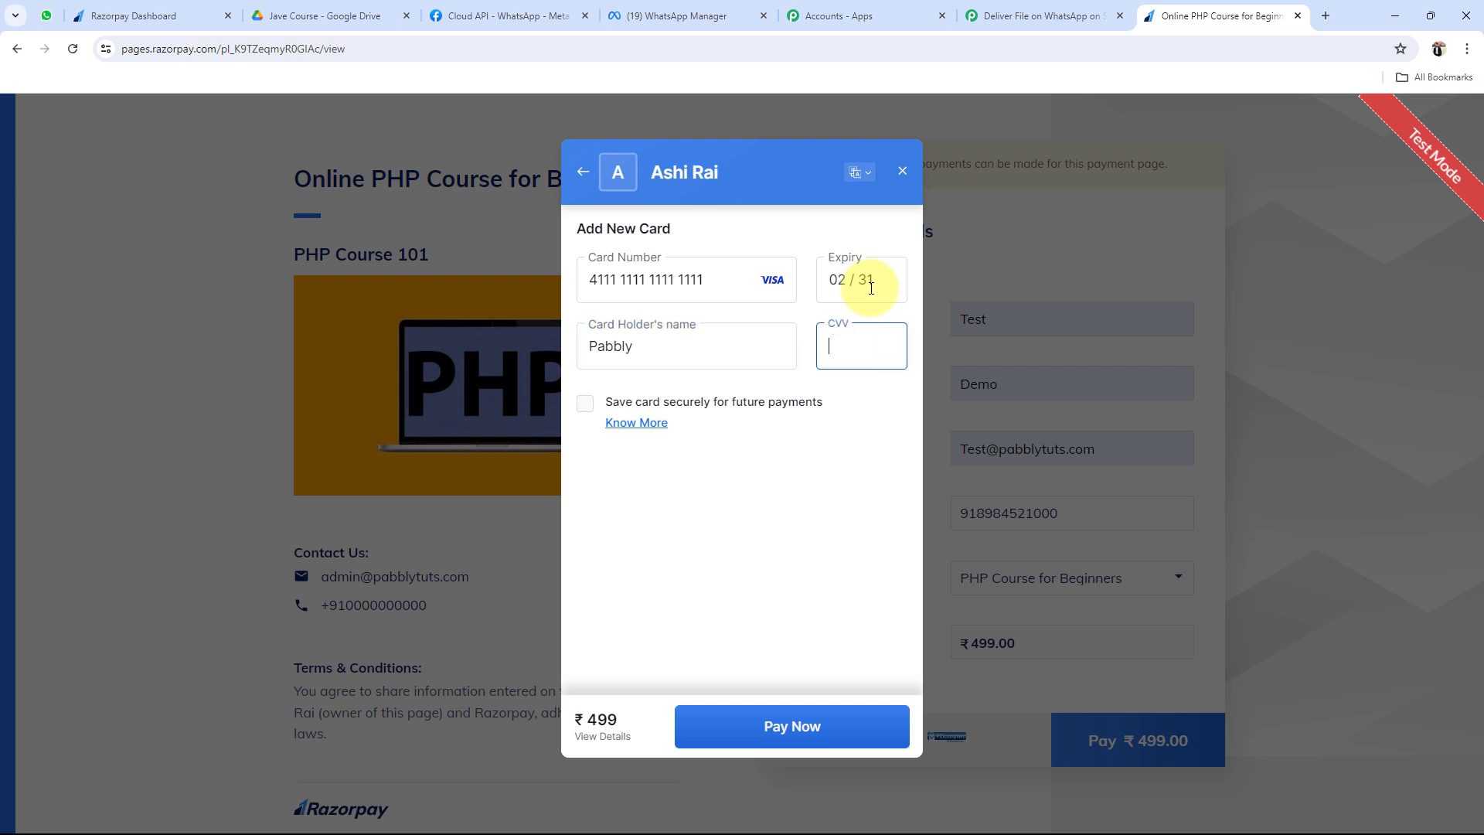
left_click(784, 715)
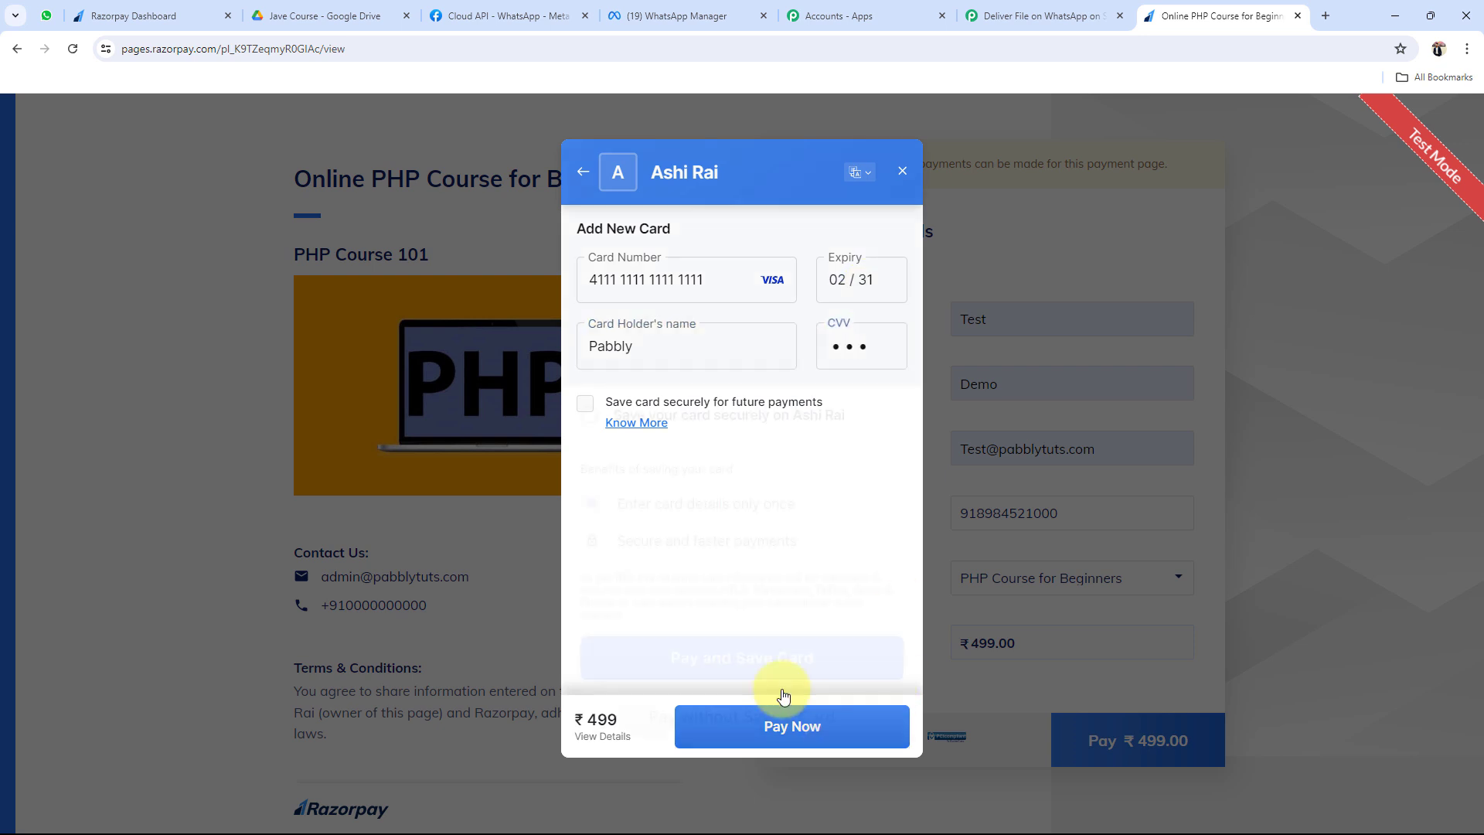
left_click(705, 719)
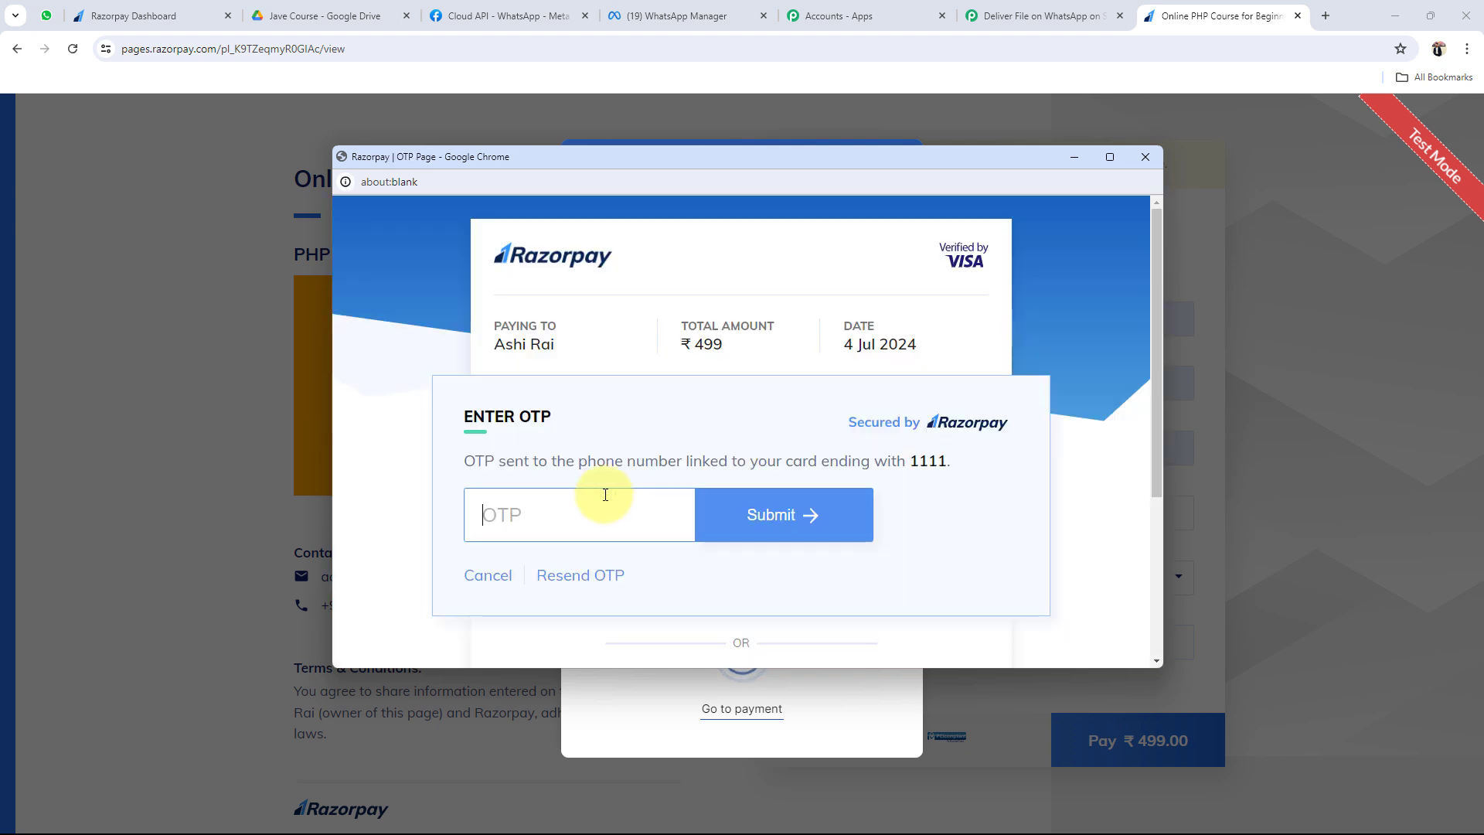
- Enter the OTP for the test card payment and submit it
type("1111")
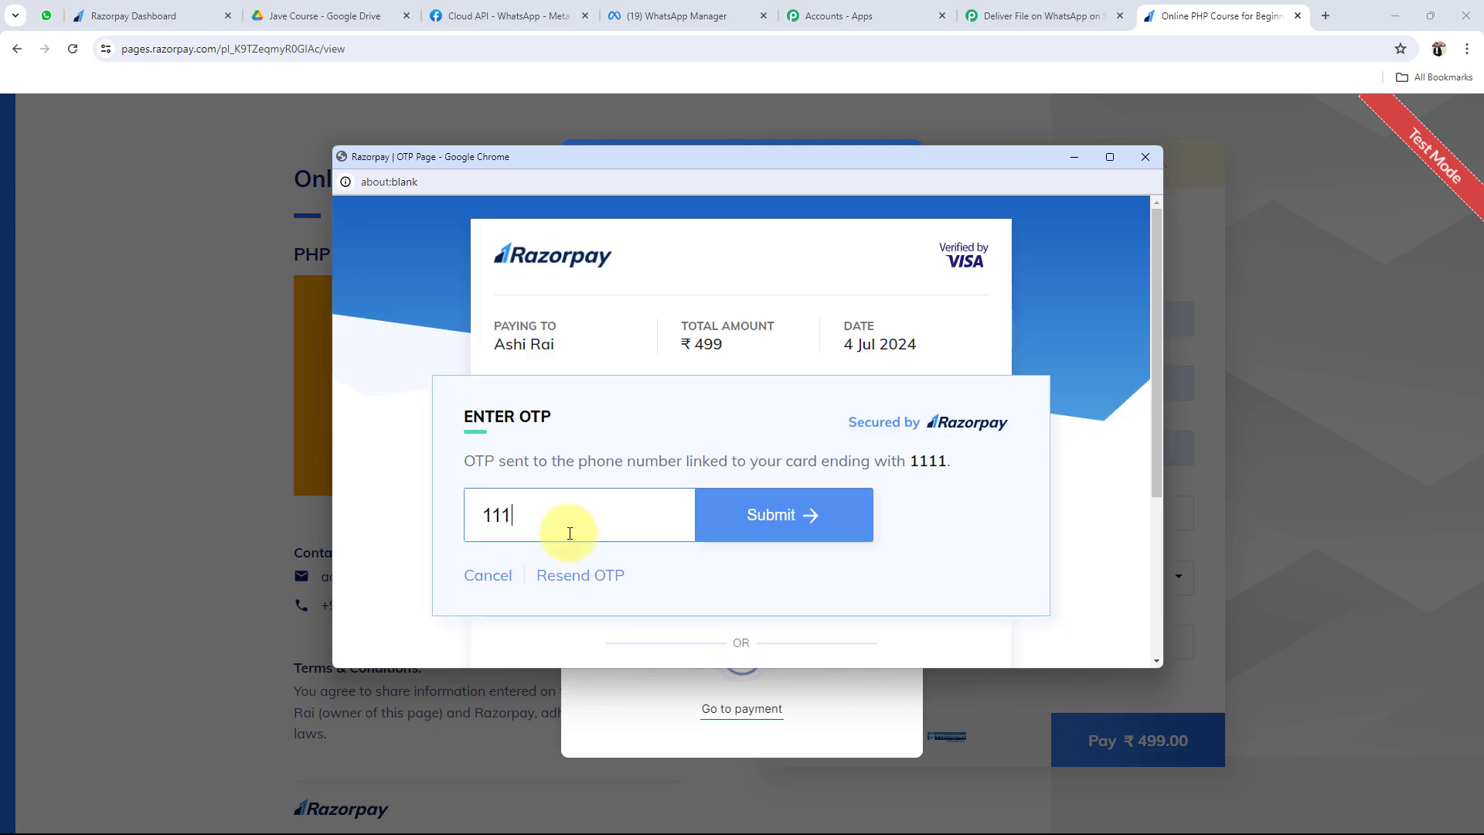
left_click(756, 524)
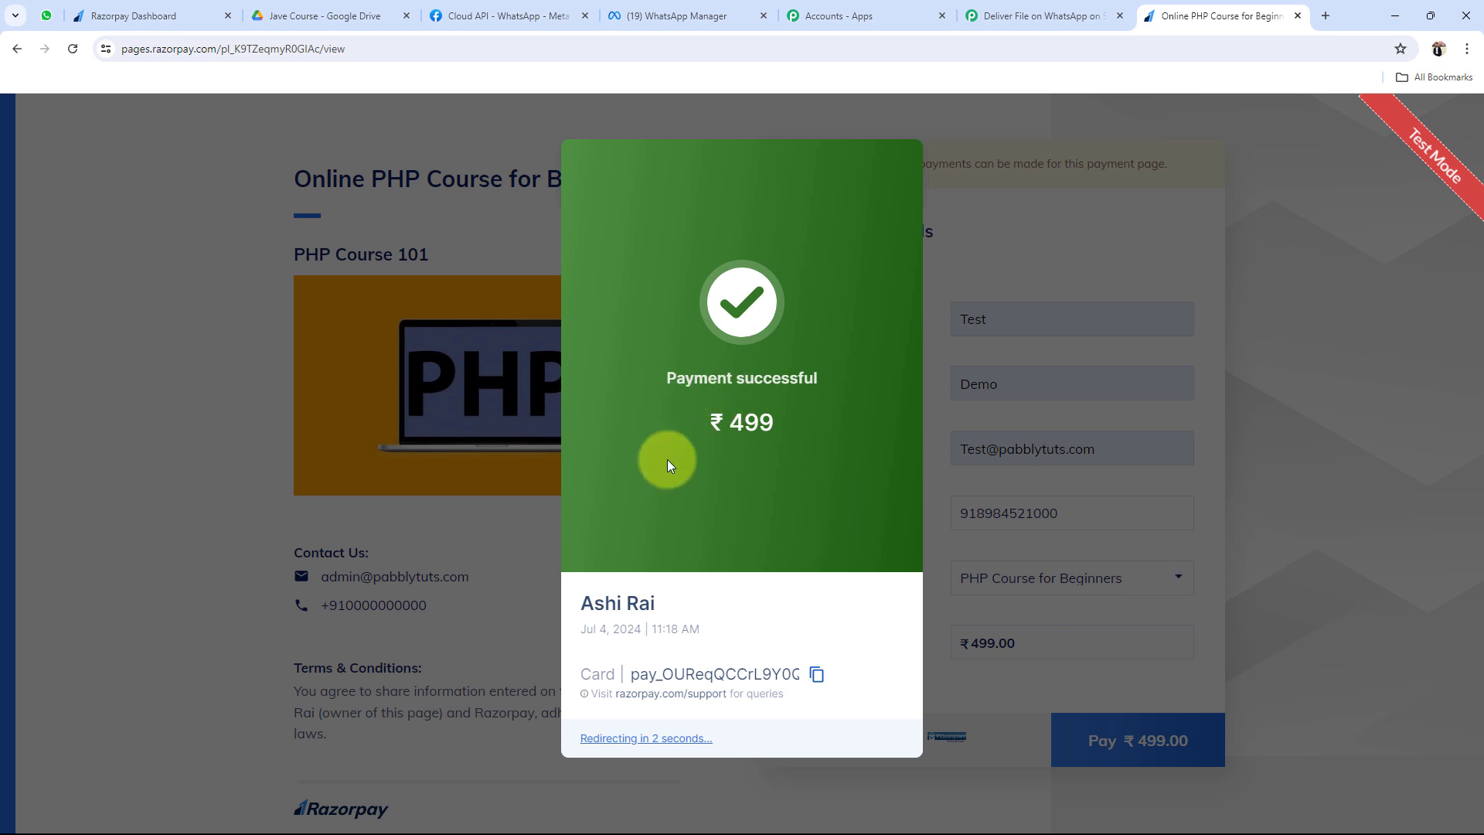
- Check the test payment's status on the Online PHP Course for Beginners payment page
left_click(1040, 15)
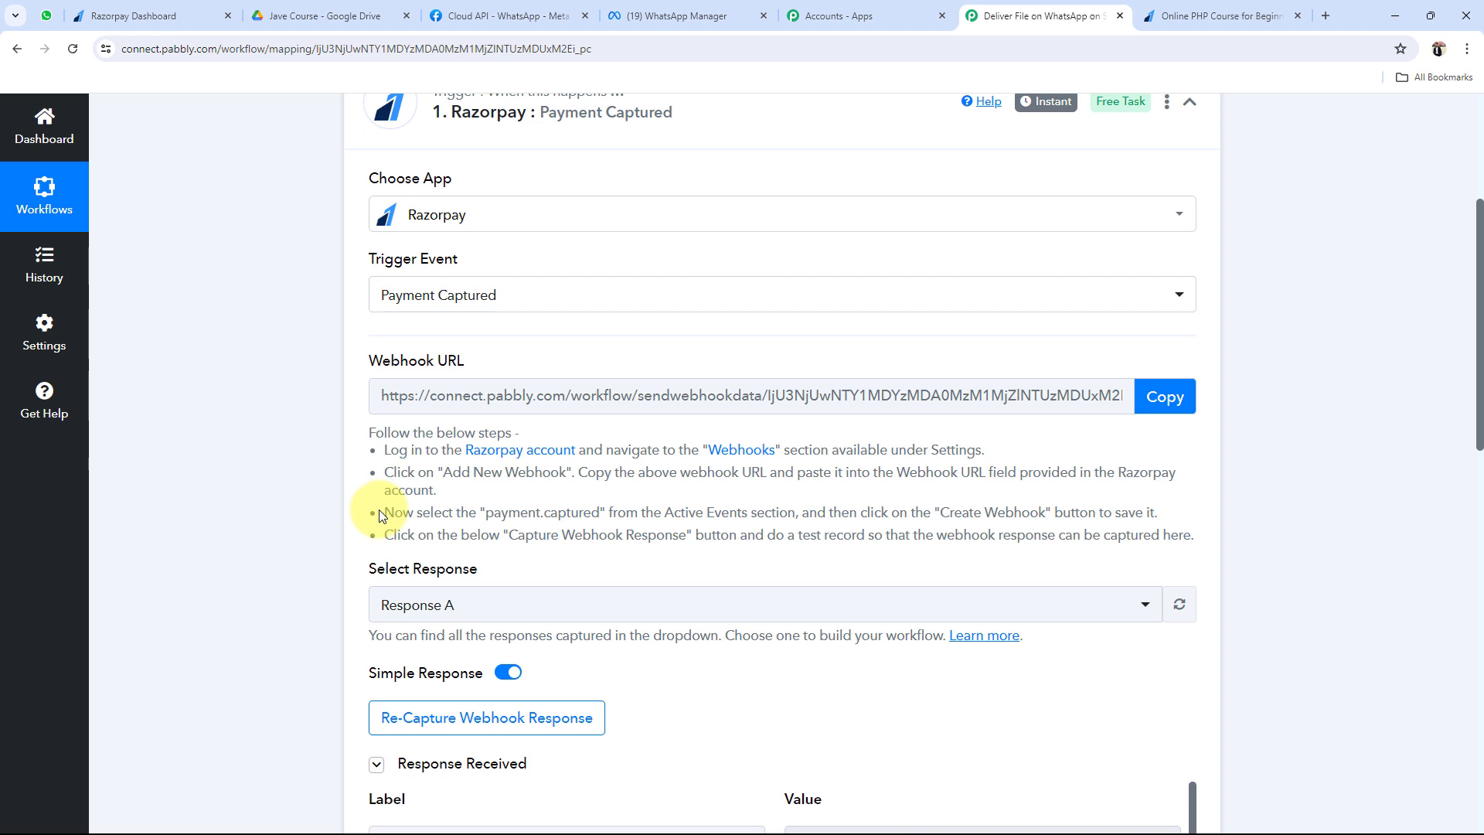
scroll(379, 514, "down", 3)
left_click(90, 9)
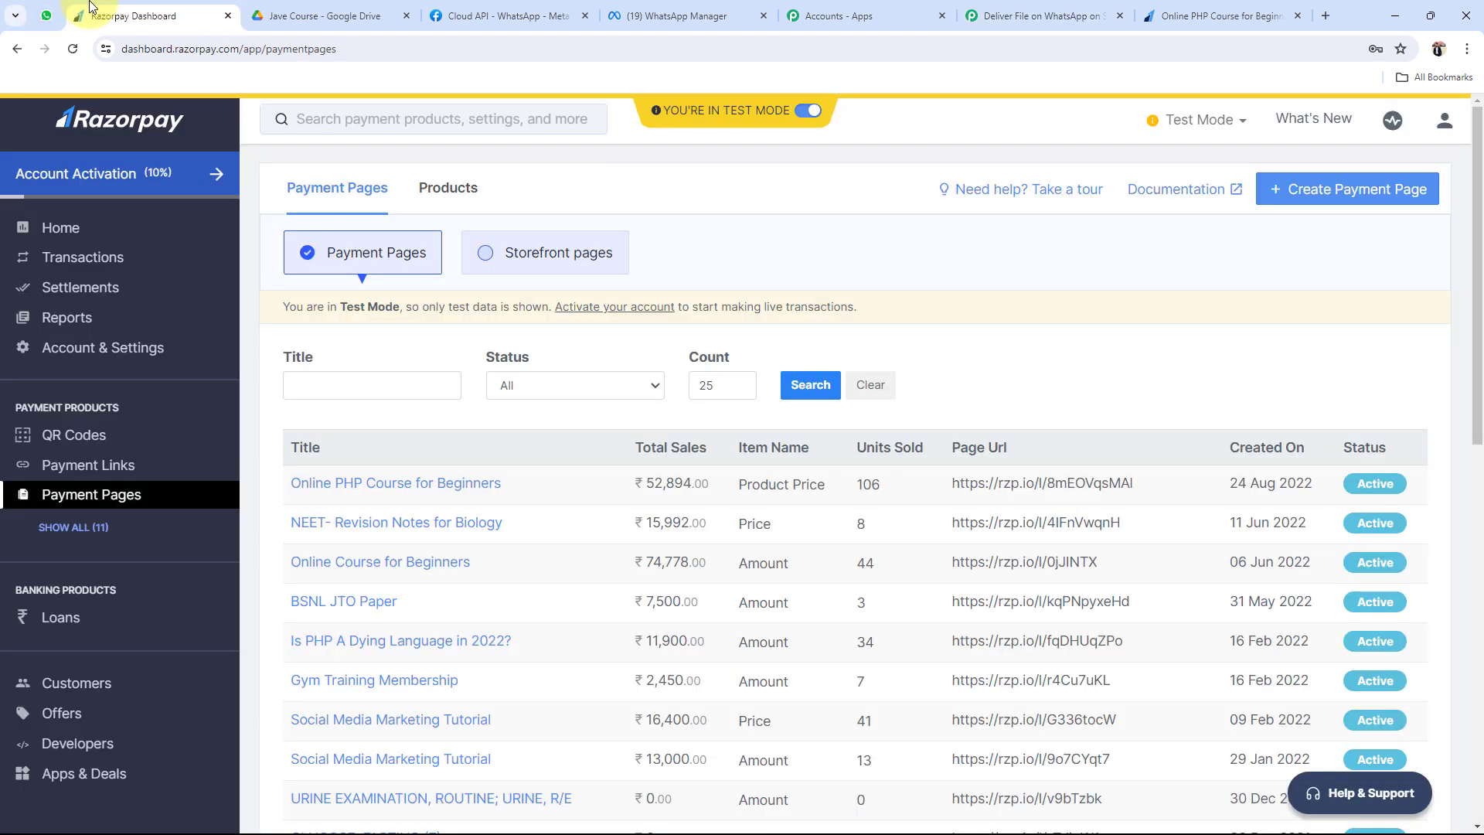
left_click(1233, 8)
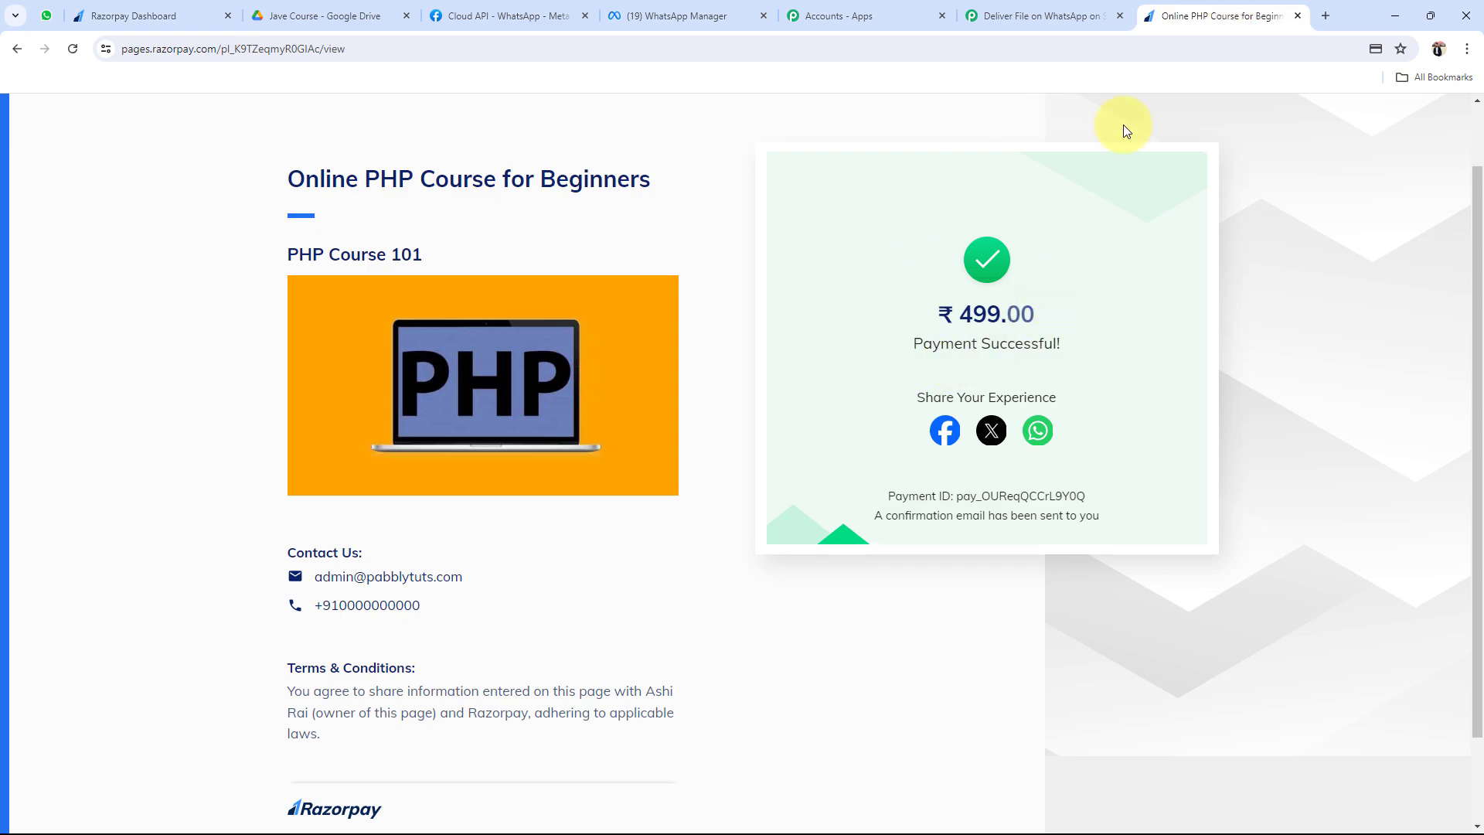
left_click_drag(861, 374, 1144, 349)
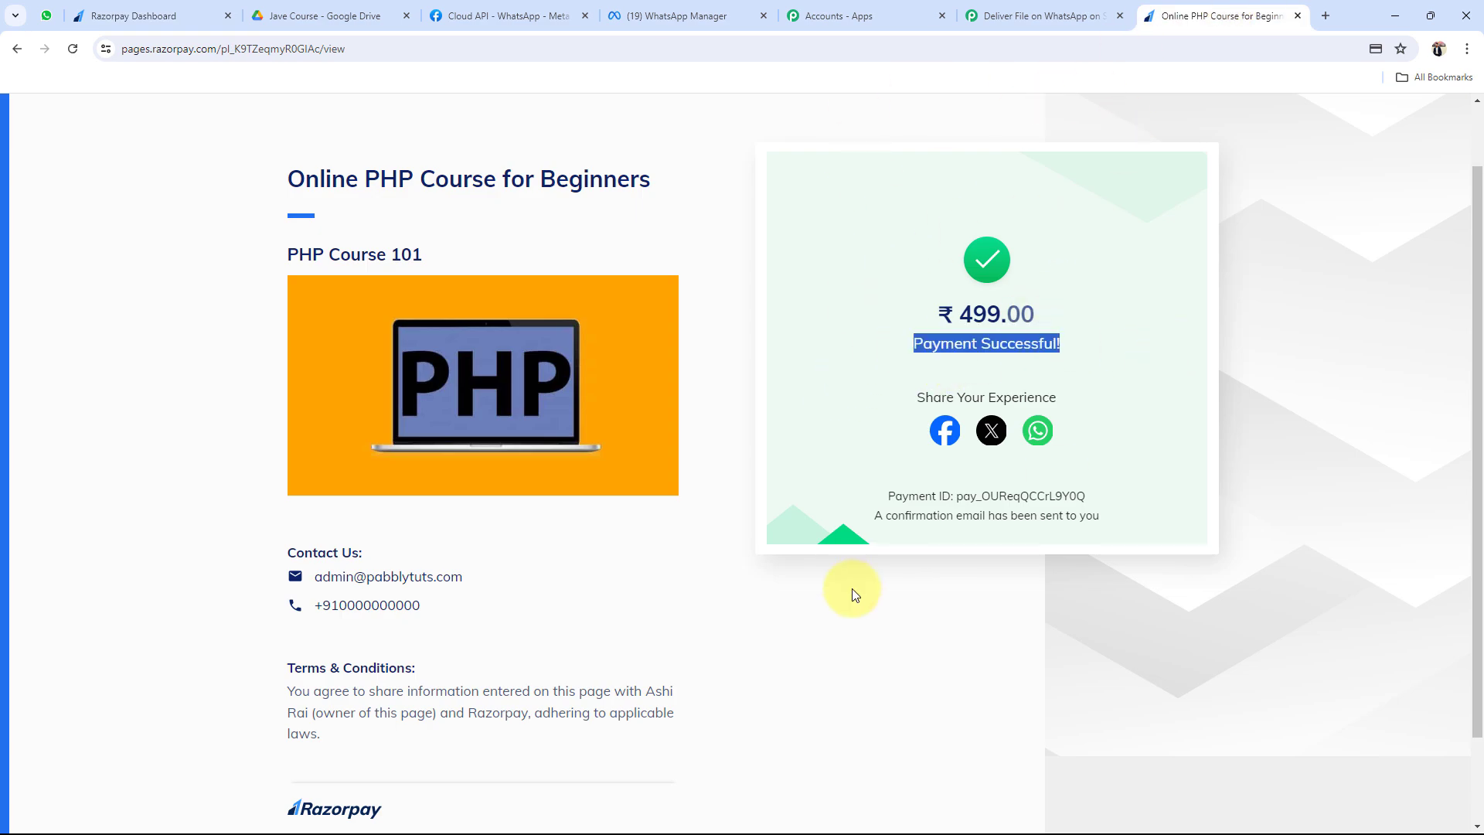
left_click(851, 587)
- Examine the captured webhook response in the Pabbly Connect workflow for the customer's first name, last name, mobile number, email and course
left_click(1040, 14)
scroll(304, 545, "down", 3)
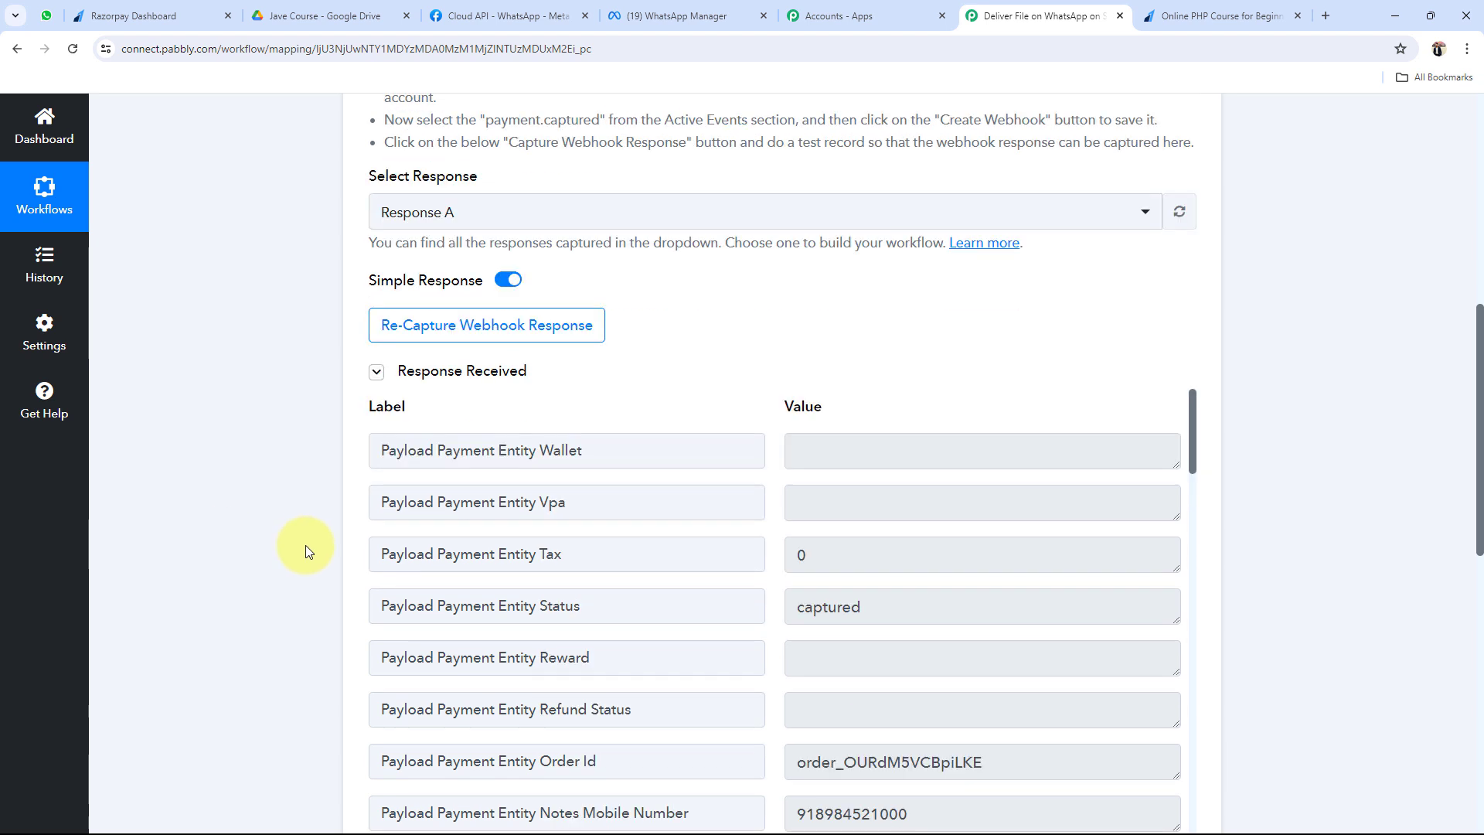
scroll(846, 521, "down", 3)
scroll(846, 520, "down", 2)
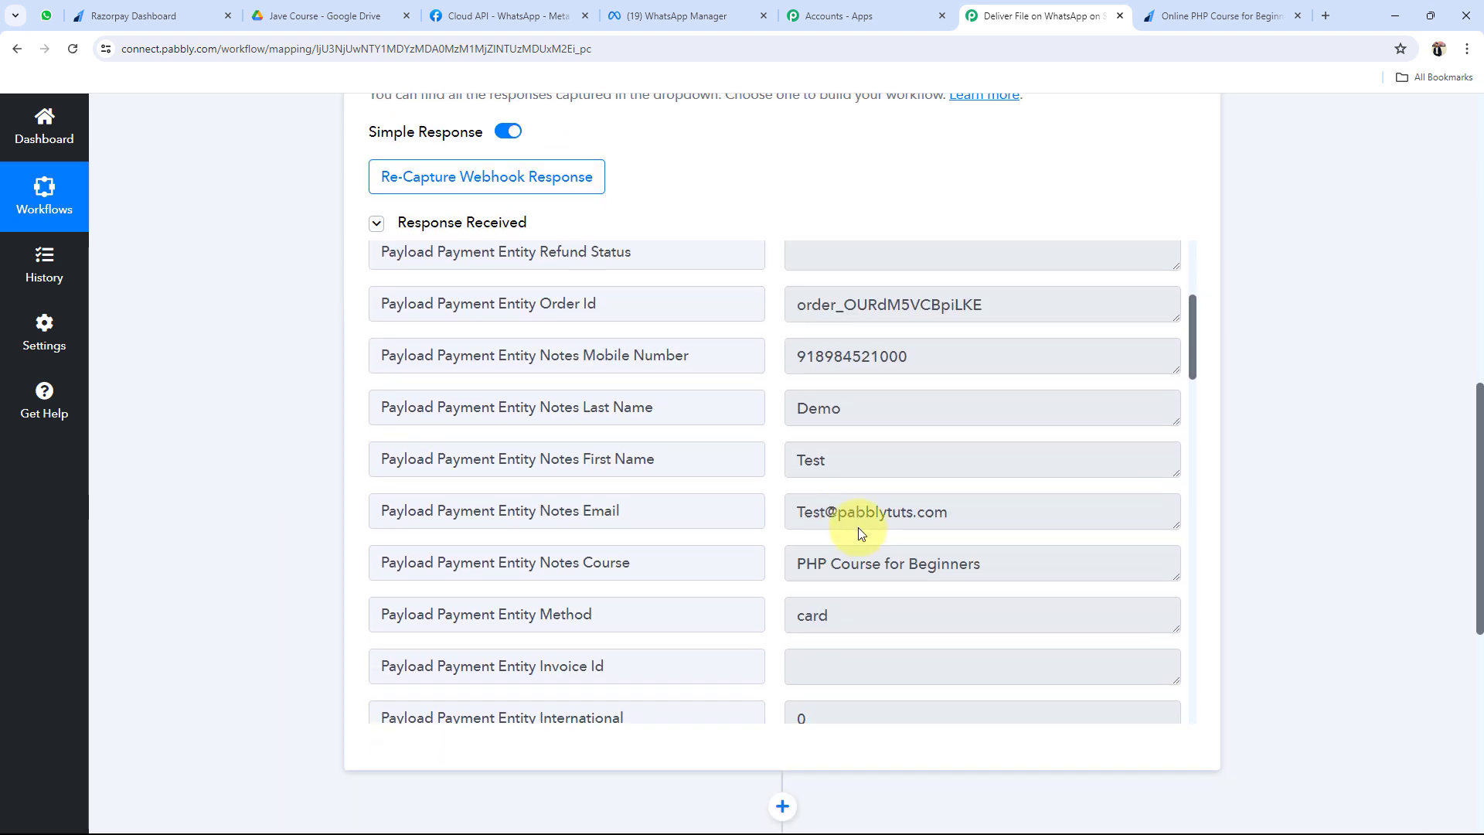
double_click(807, 462)
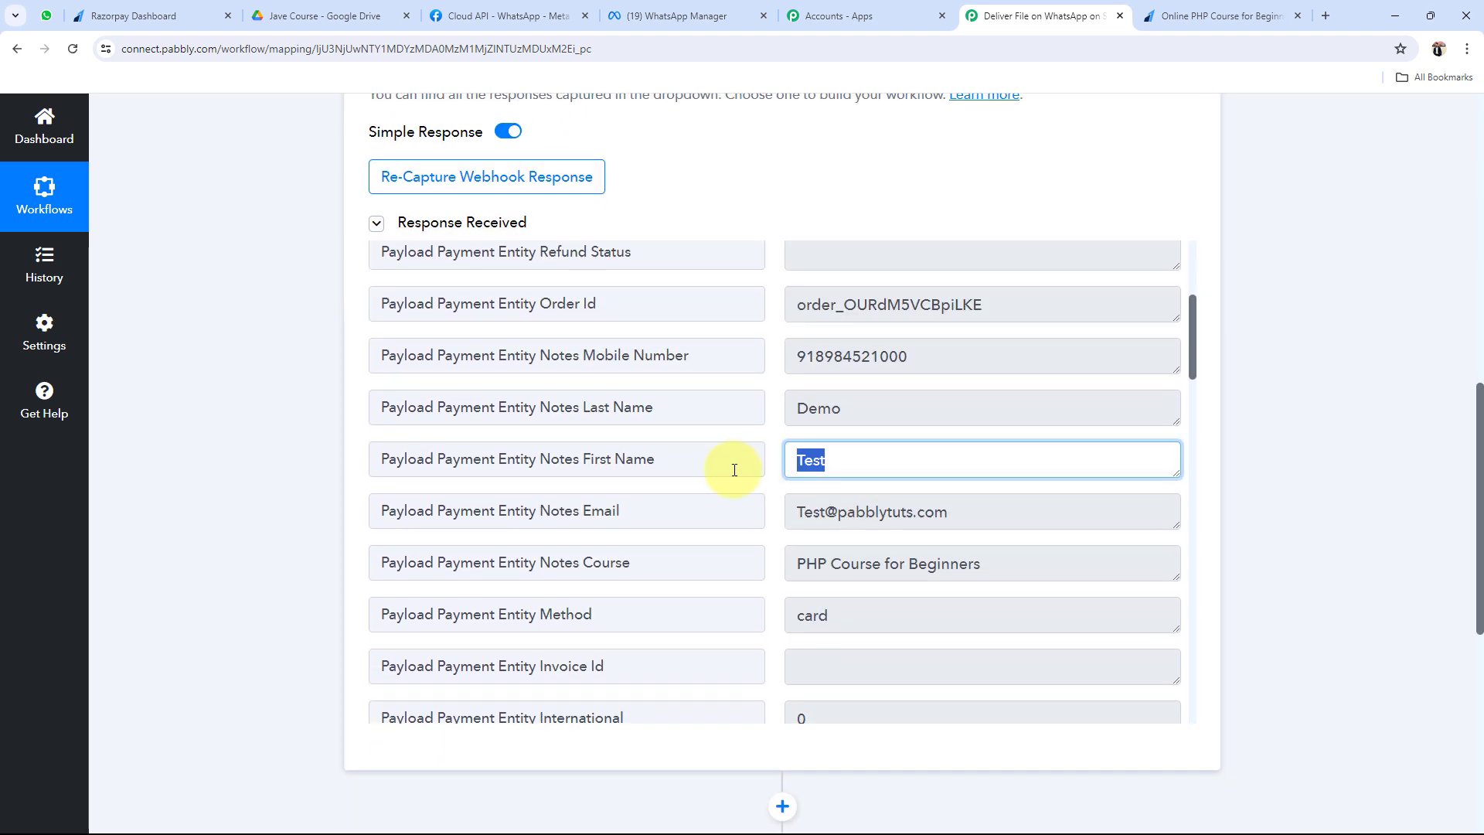
double_click(833, 410)
double_click(889, 354)
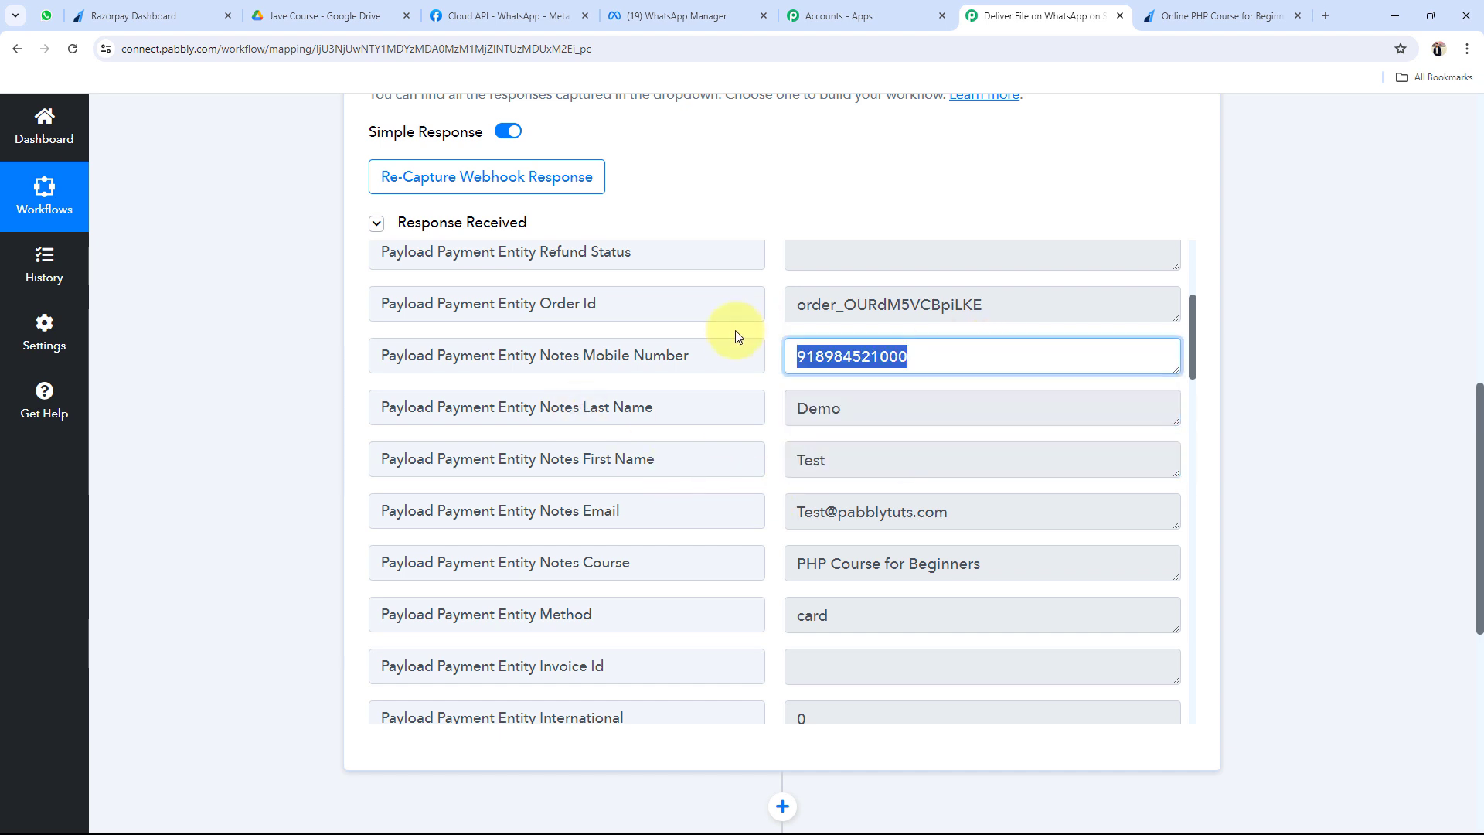
double_click(1032, 510)
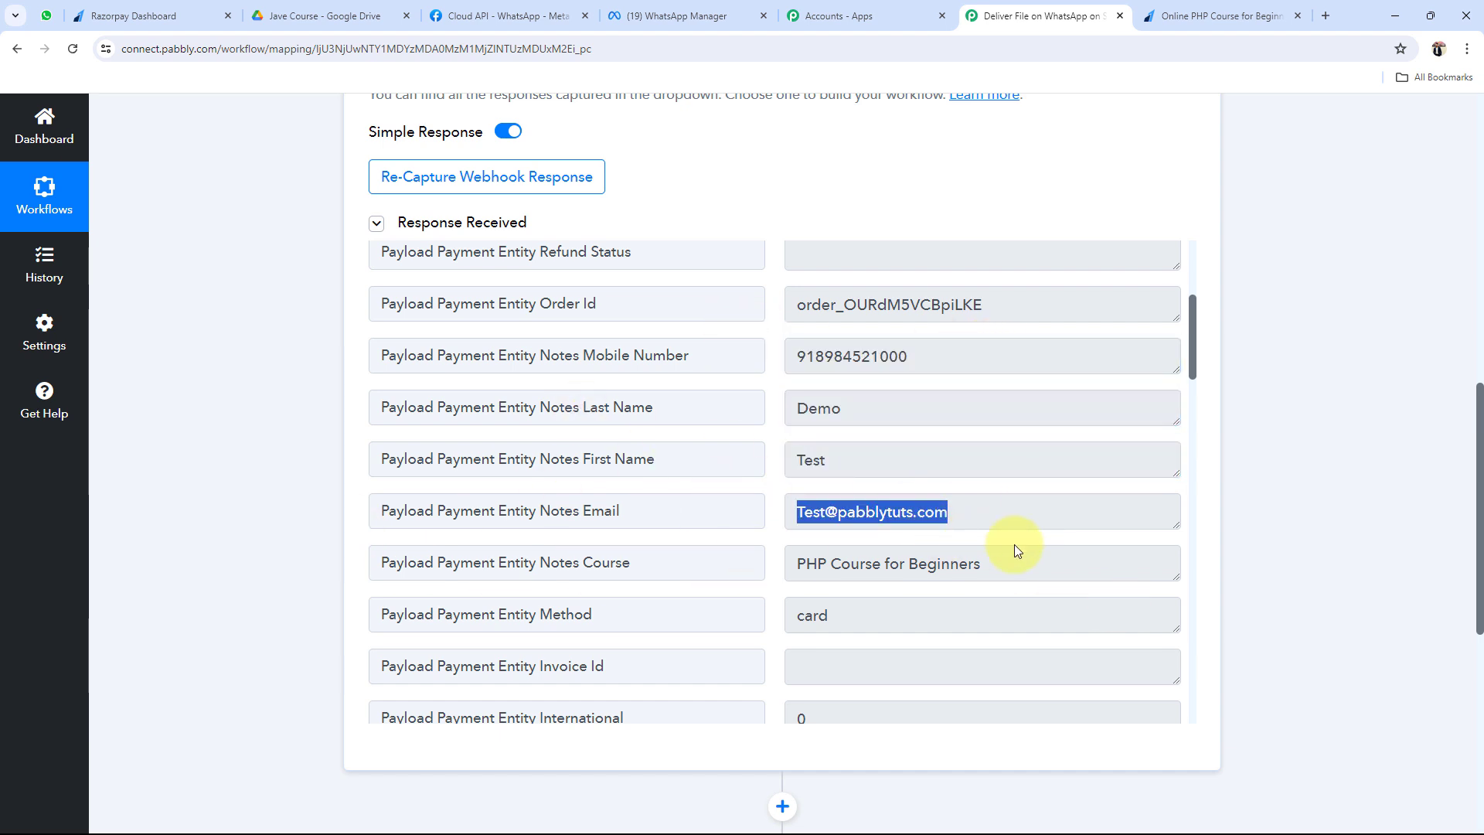
left_click_drag(1016, 550, 766, 555)
scroll(792, 578, "down", 3)
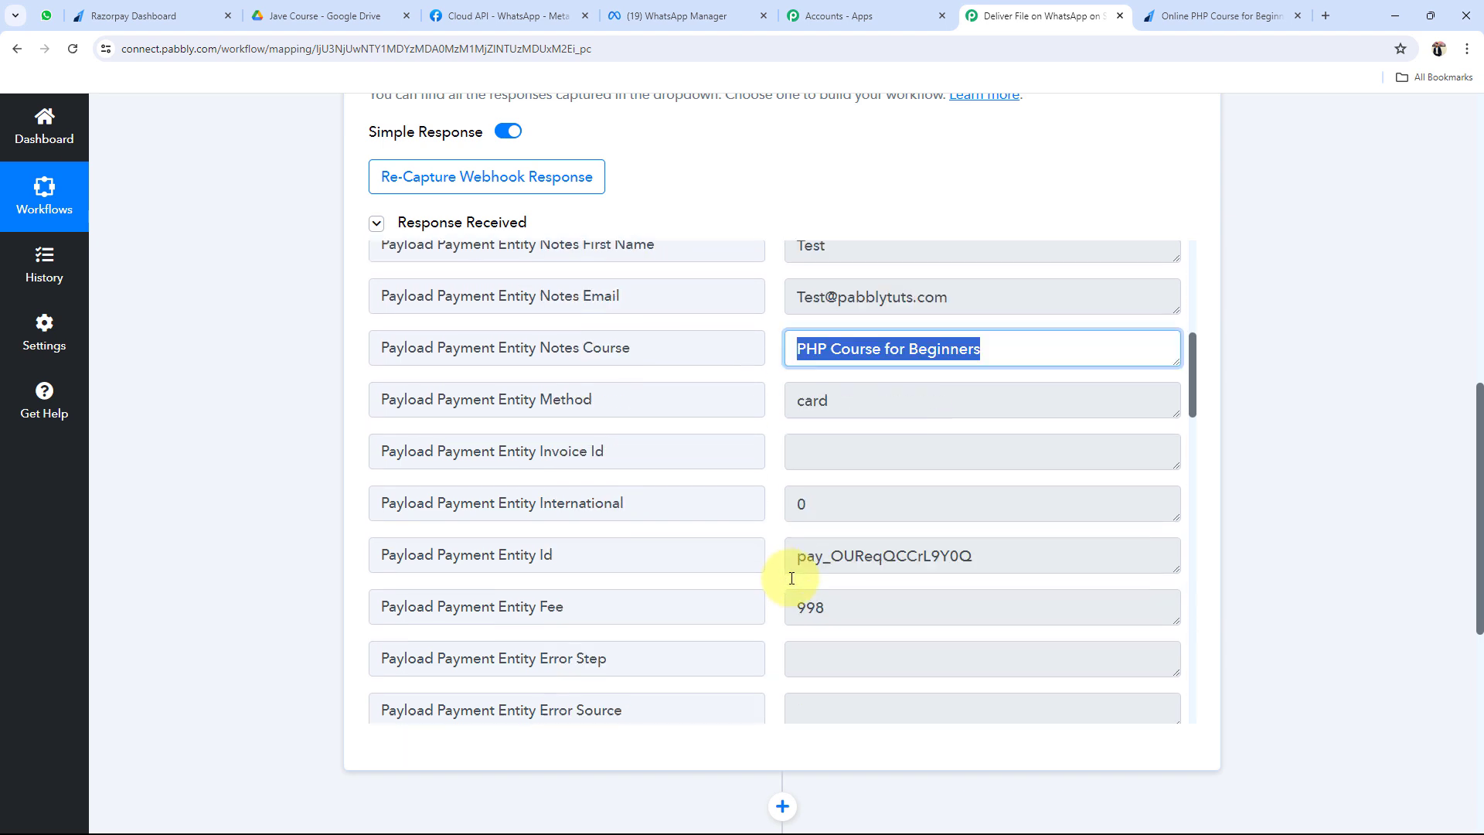
scroll(789, 574, "down", 4)
scroll(842, 586, "down", 5)
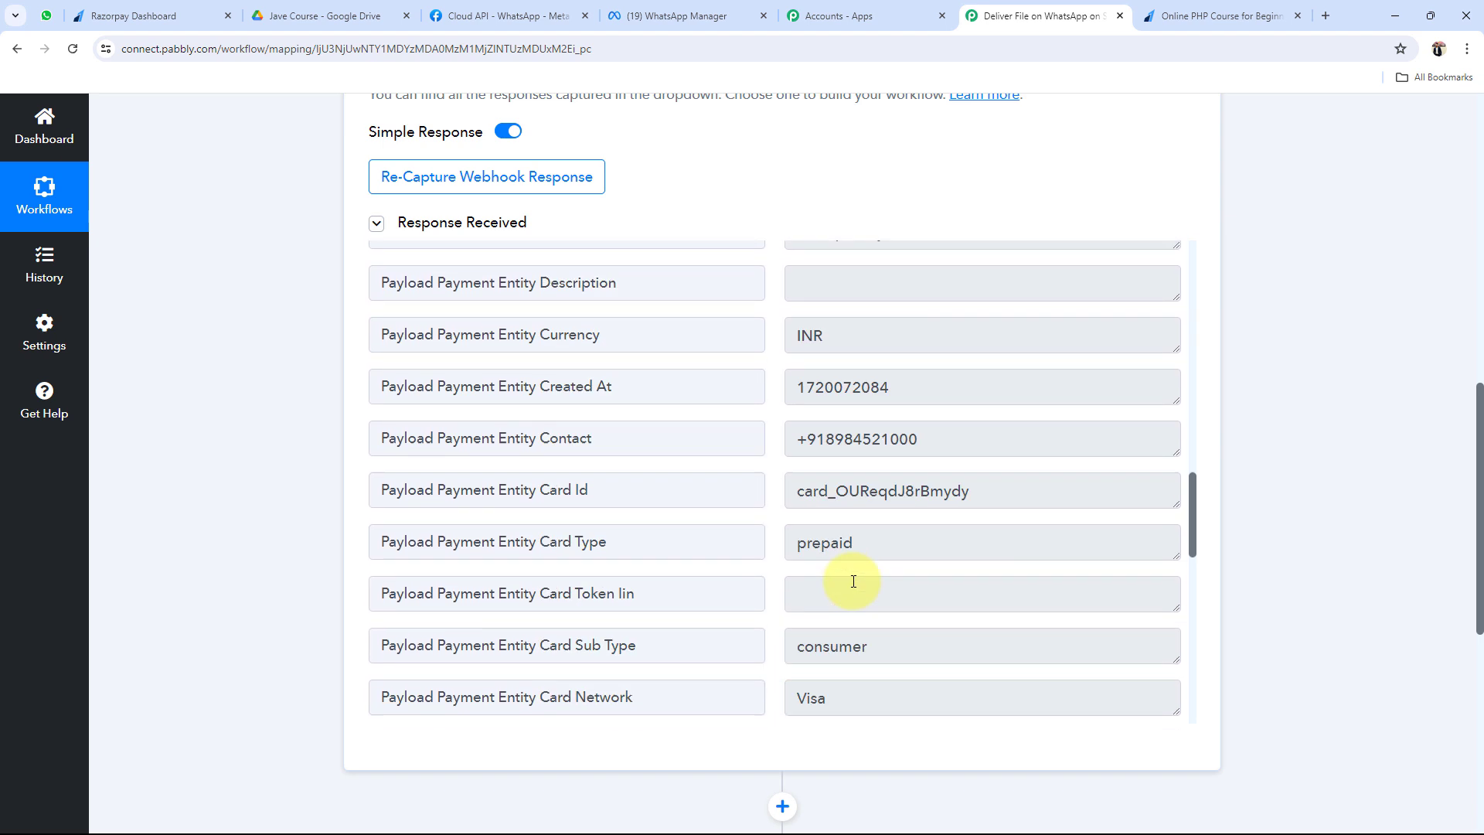
scroll(853, 581, "down", 8)
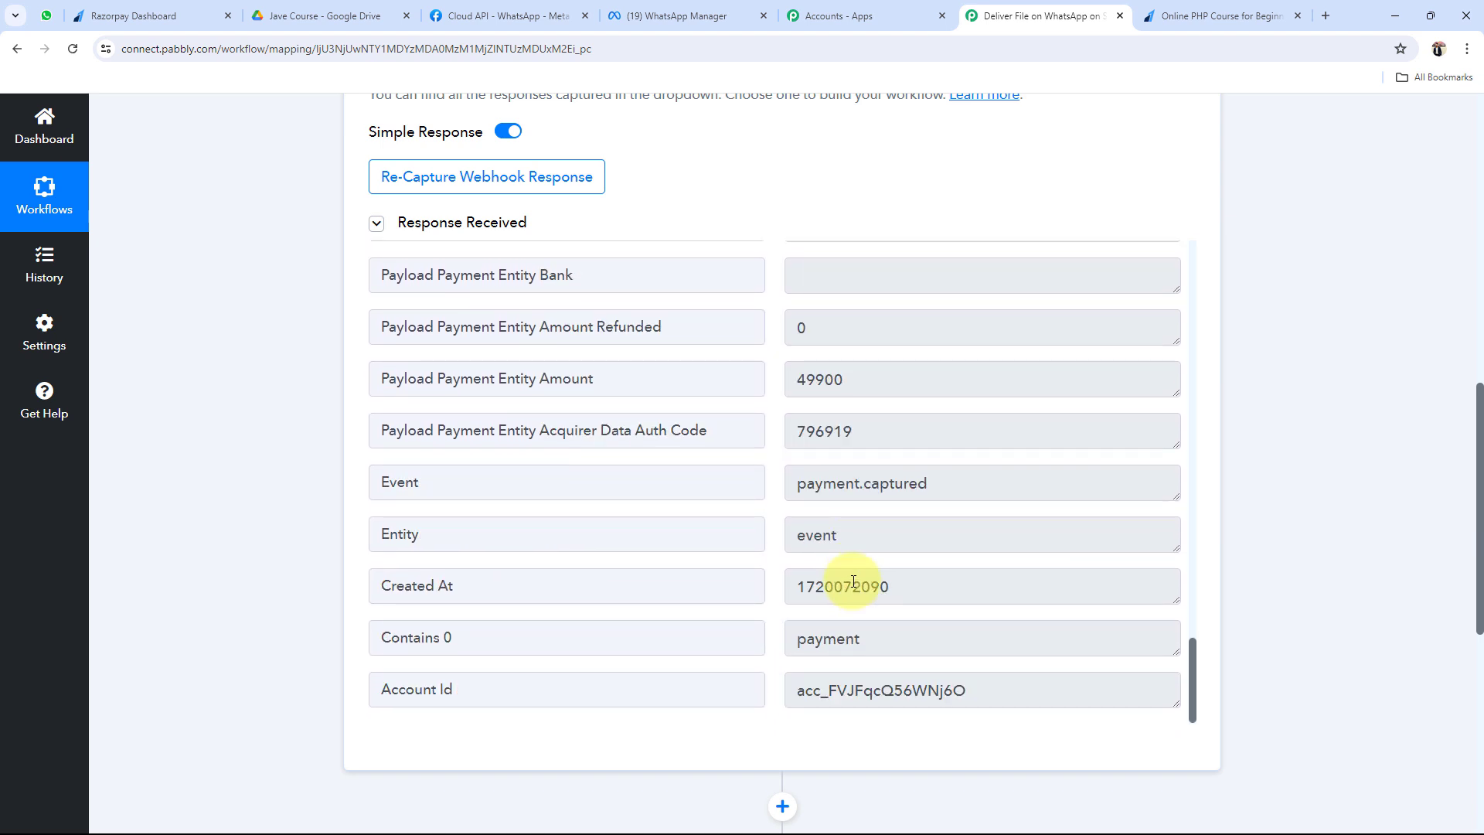
scroll(853, 581, "up", 5)
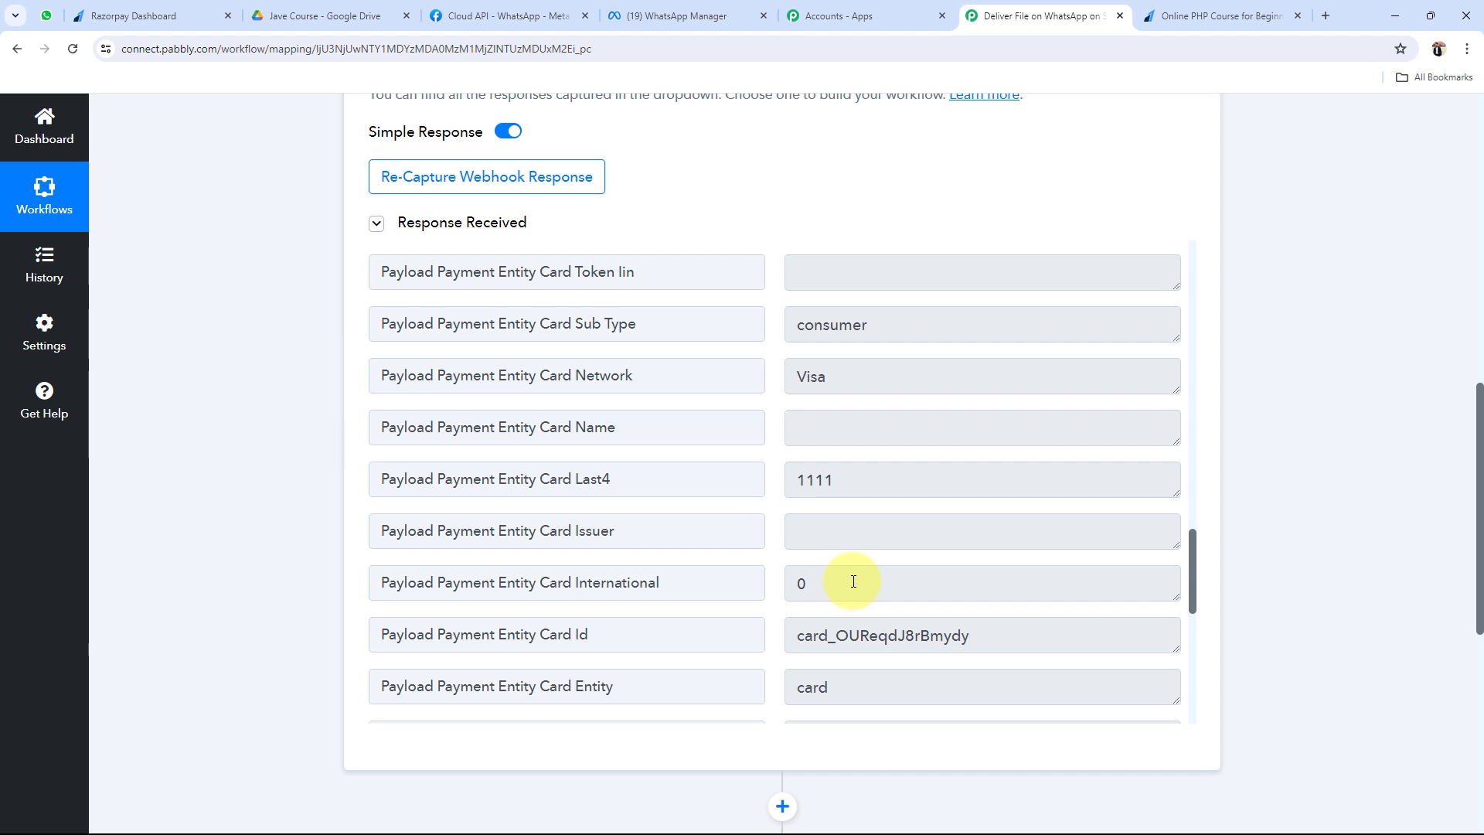
scroll(853, 582, "up", 15)
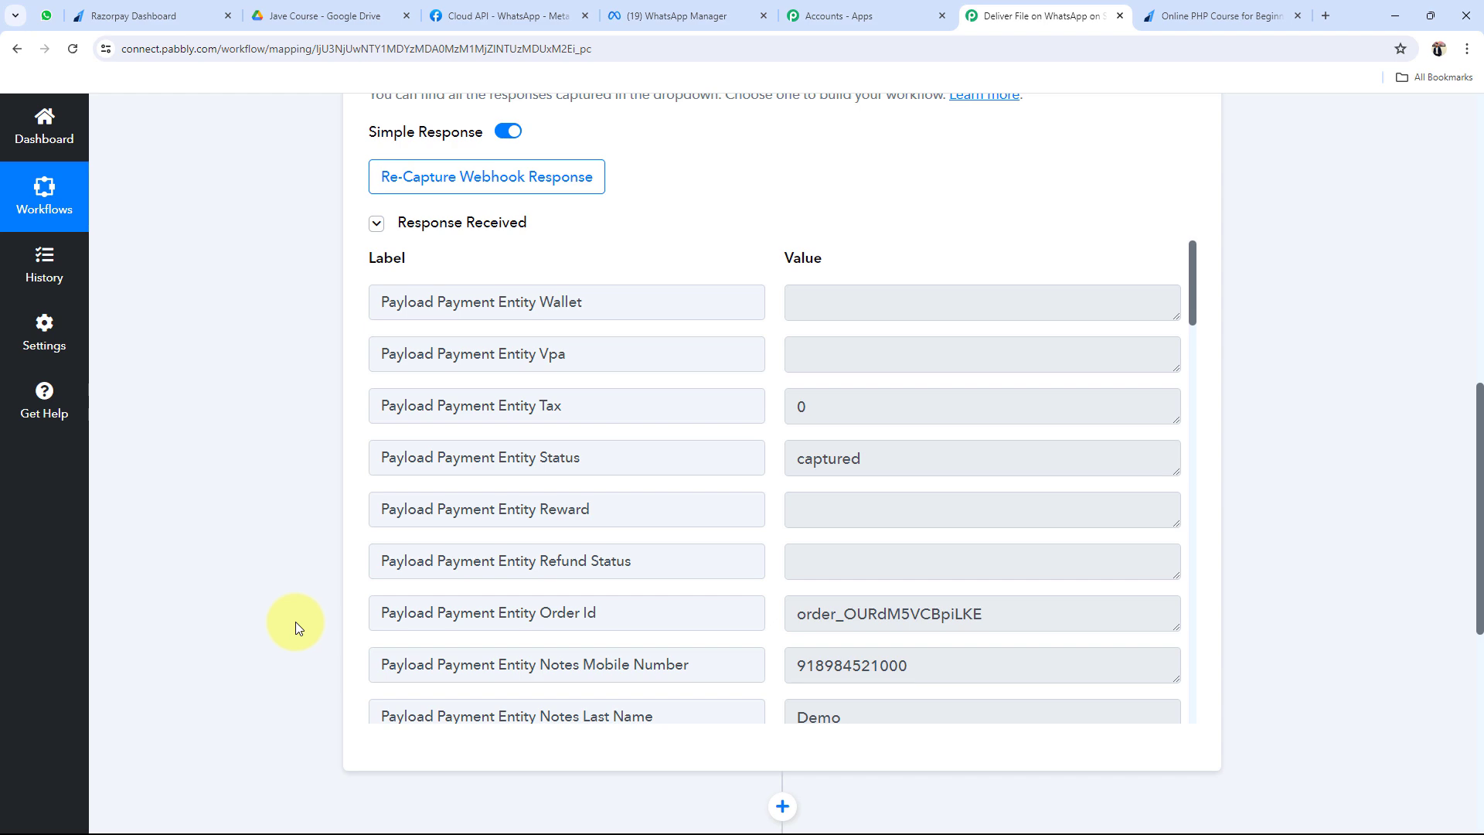
- Review the Razorpay trigger's webhook and response settings and collapse the trigger step
scroll(295, 623, "up", 5)
scroll(309, 624, "up", 4)
left_click(822, 387)
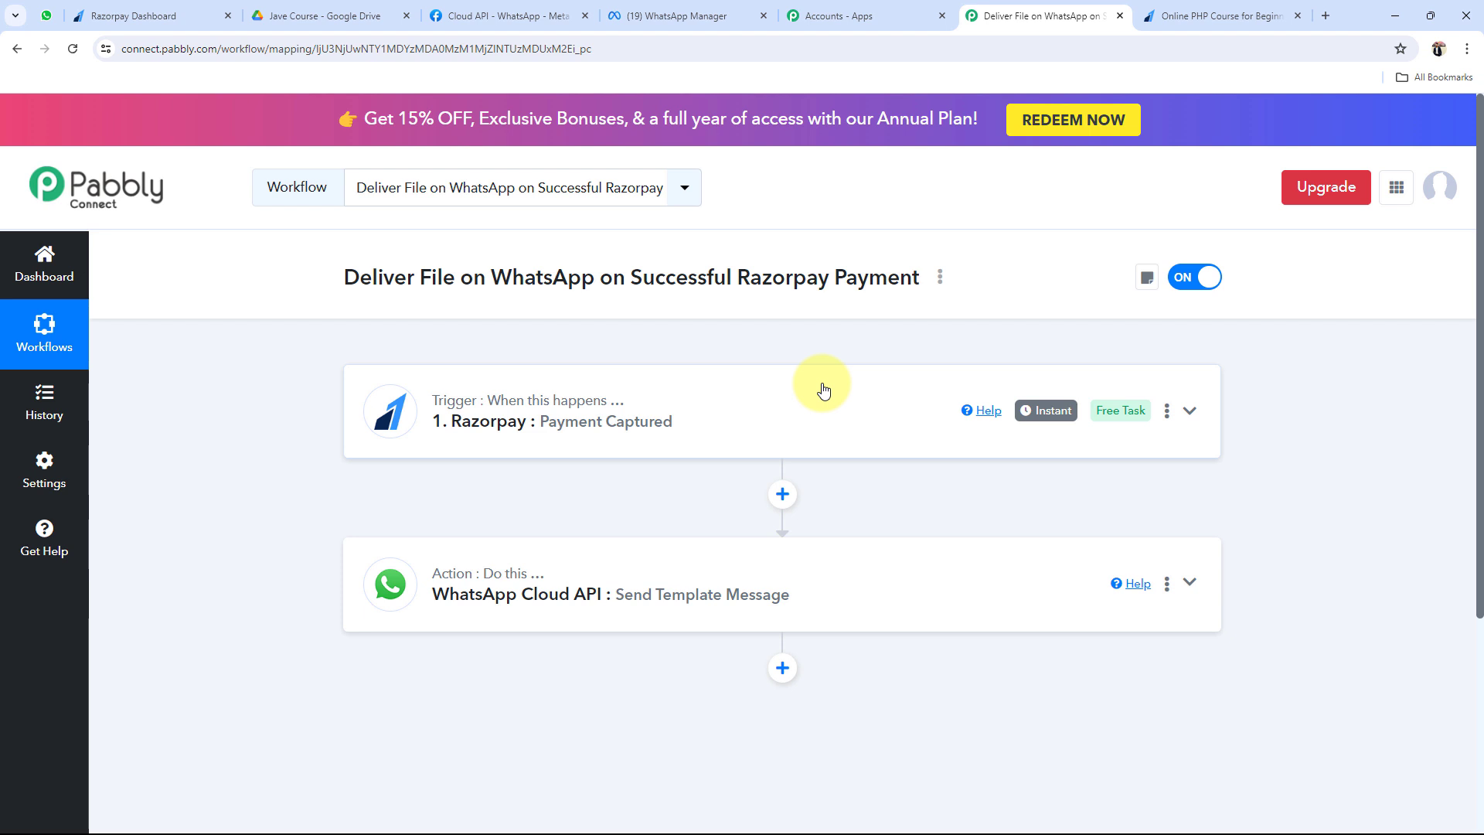
left_click(683, 394)
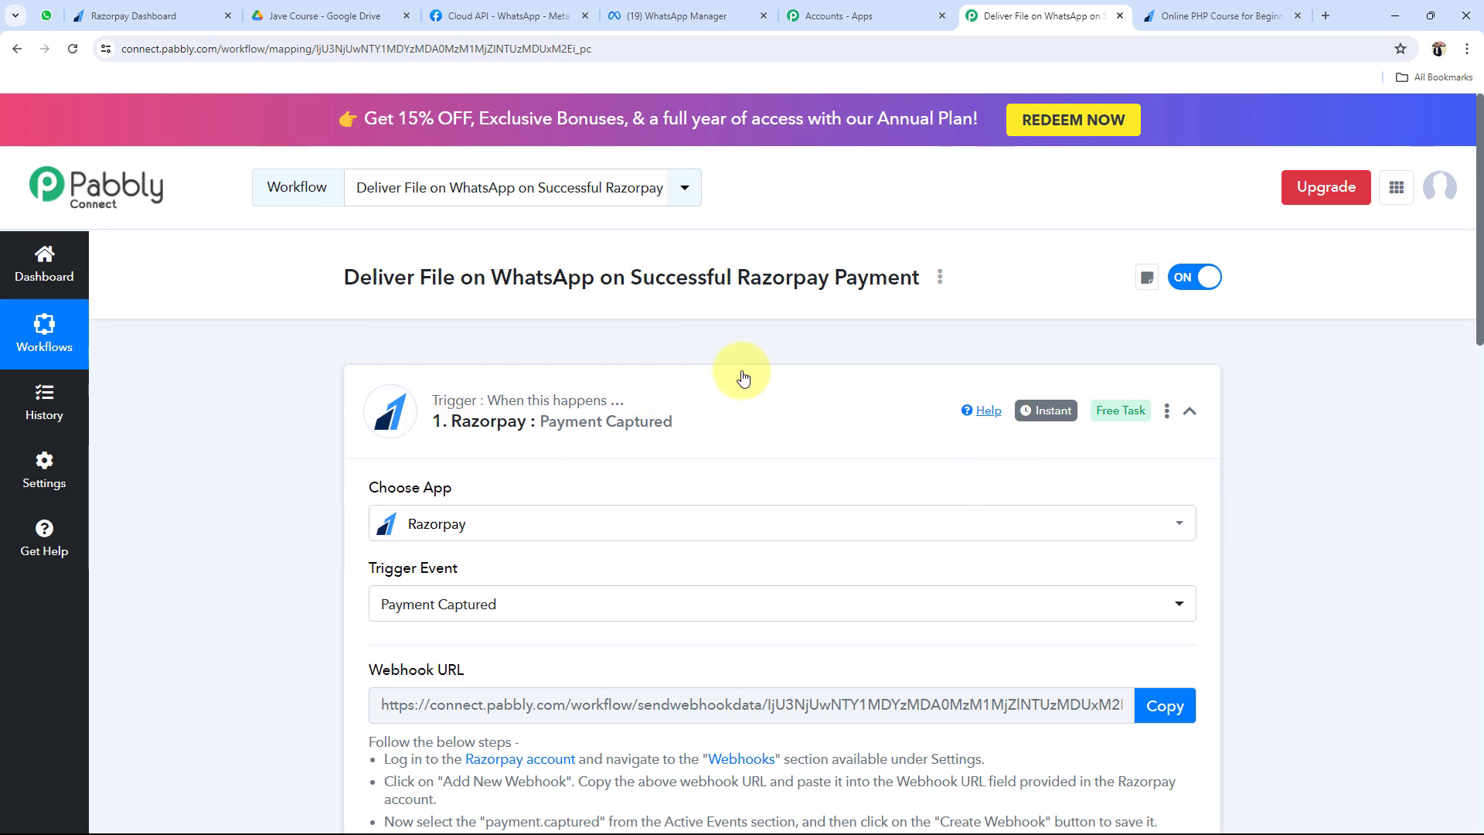
scroll(348, 490, "down", 5)
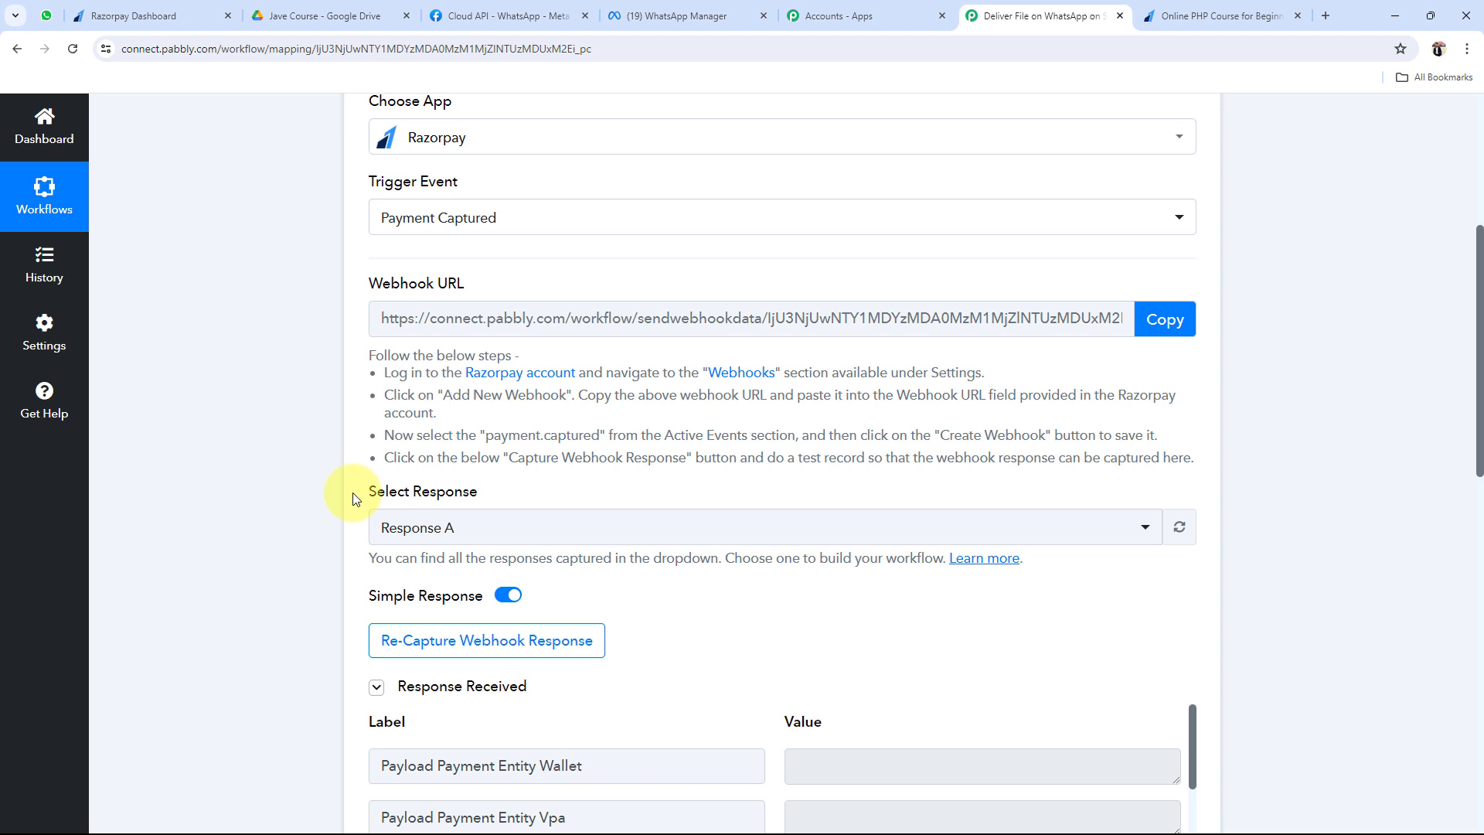
scroll(352, 495, "up", 5)
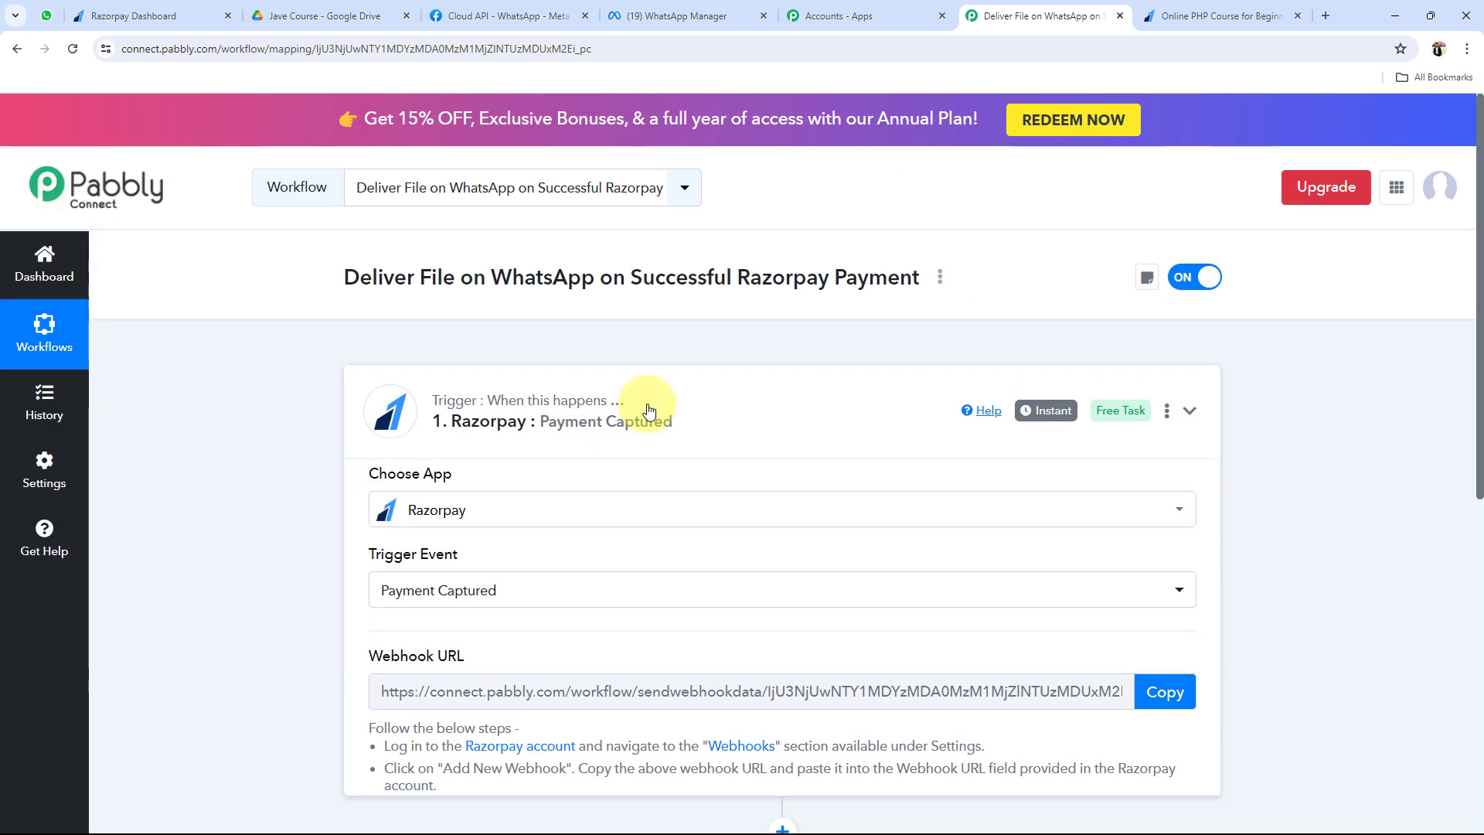
left_click(647, 410)
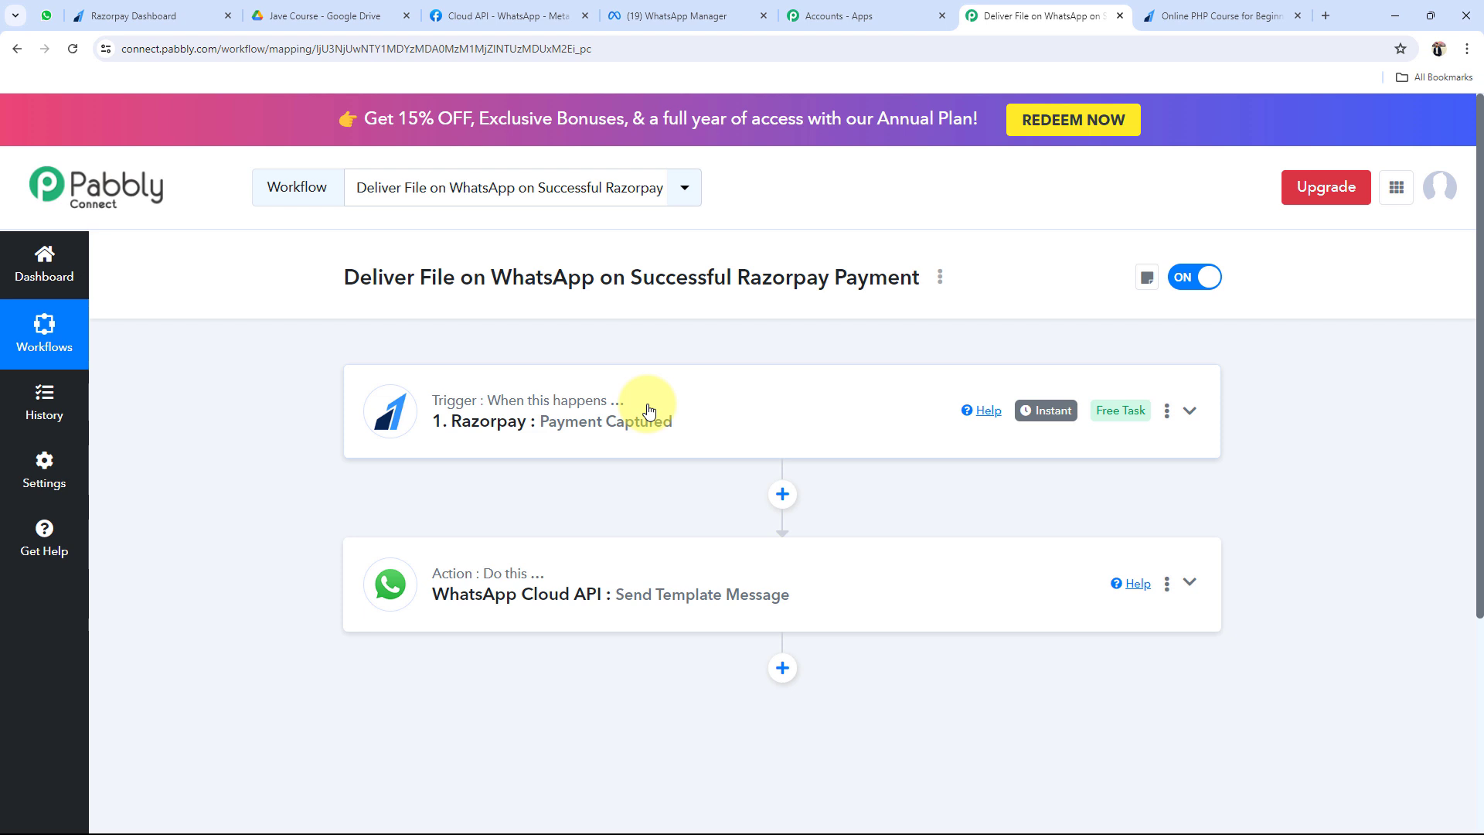
- Compare the Java Programming.pdf file in the Google Drive course folder with the courses offered on the Razorpay payment pages
left_click(325, 16)
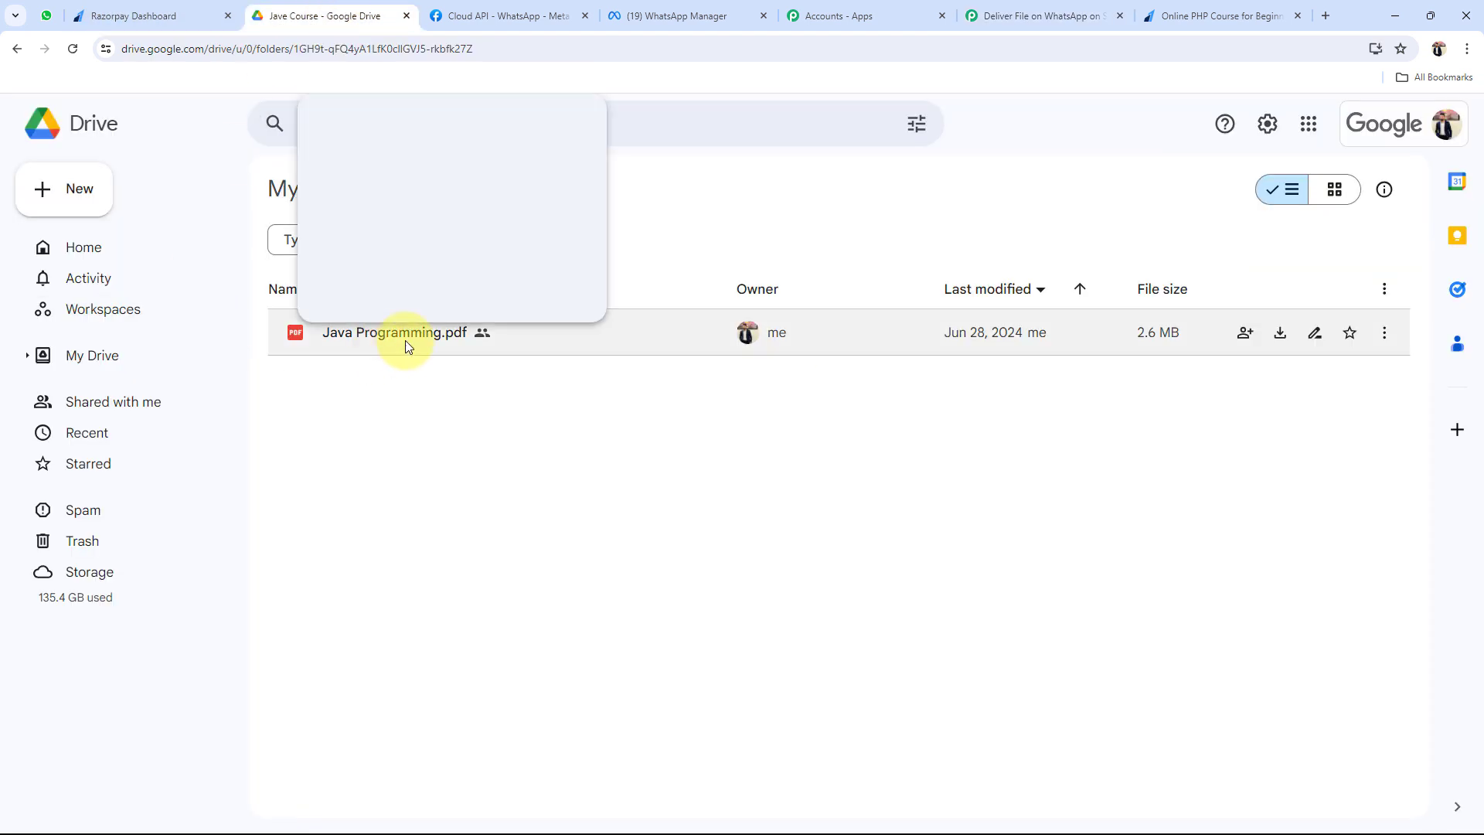
left_click(147, 16)
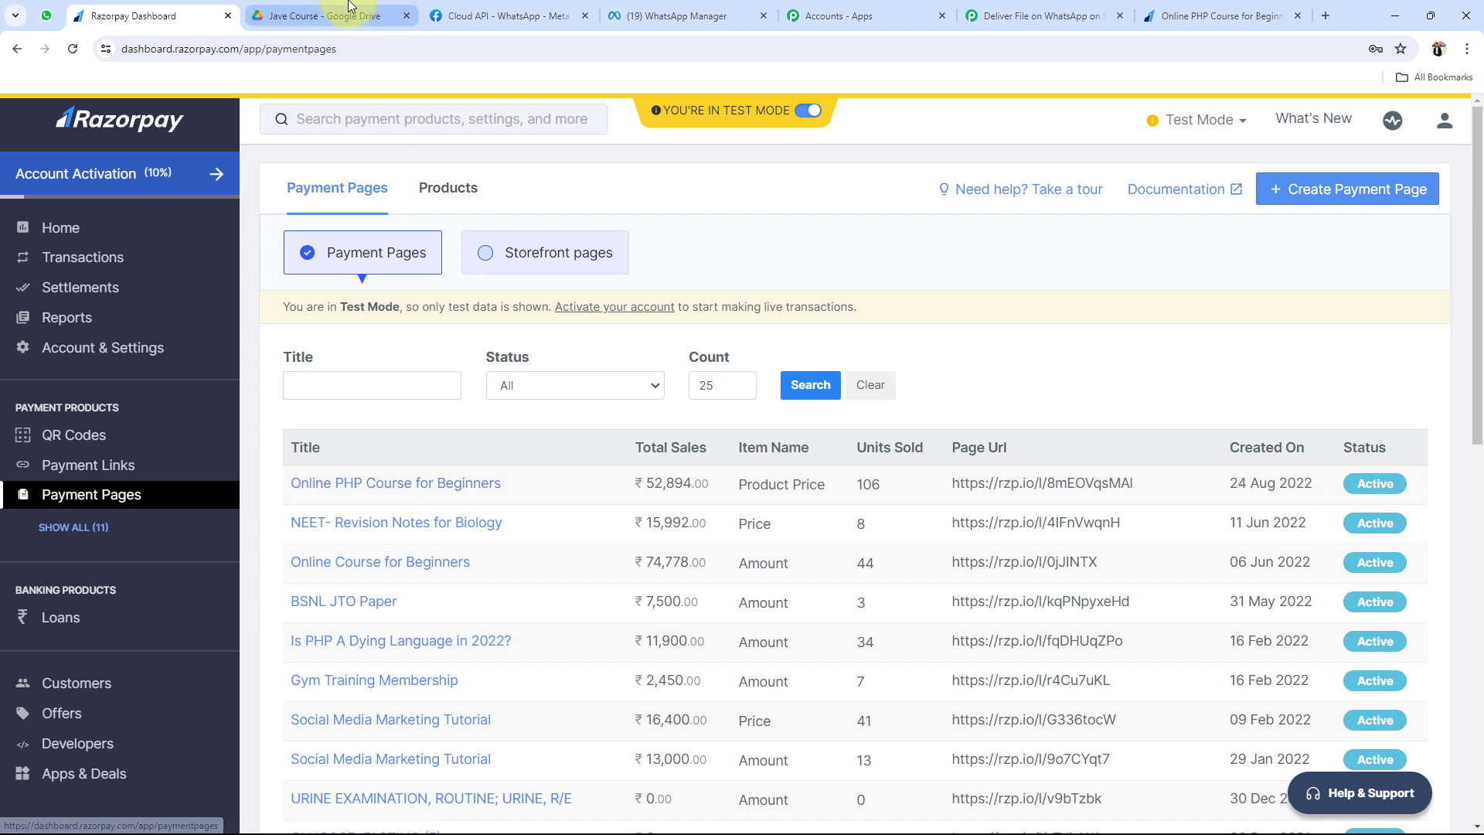
left_click(325, 15)
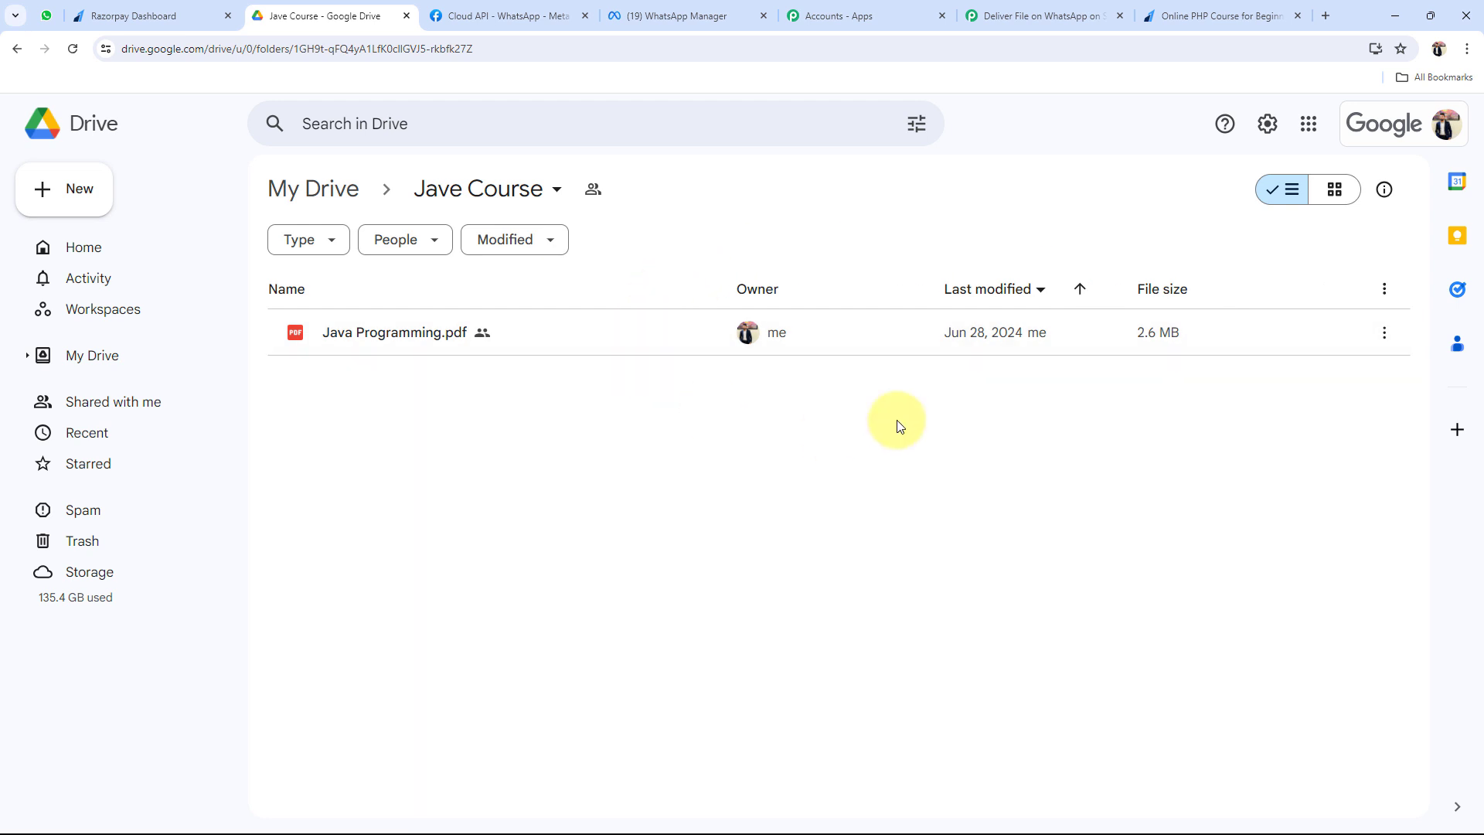
left_click(114, 9)
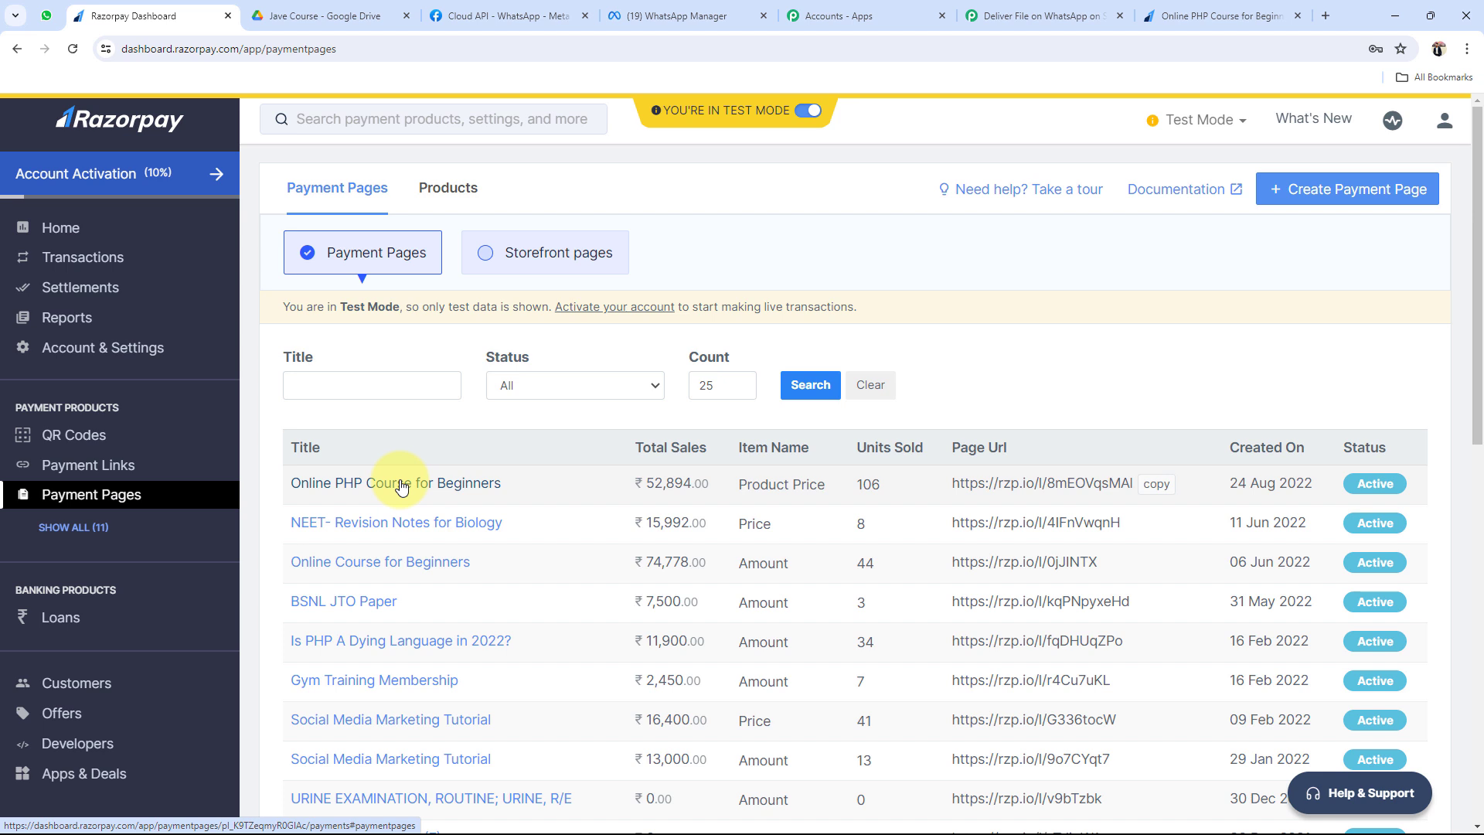
left_click(324, 16)
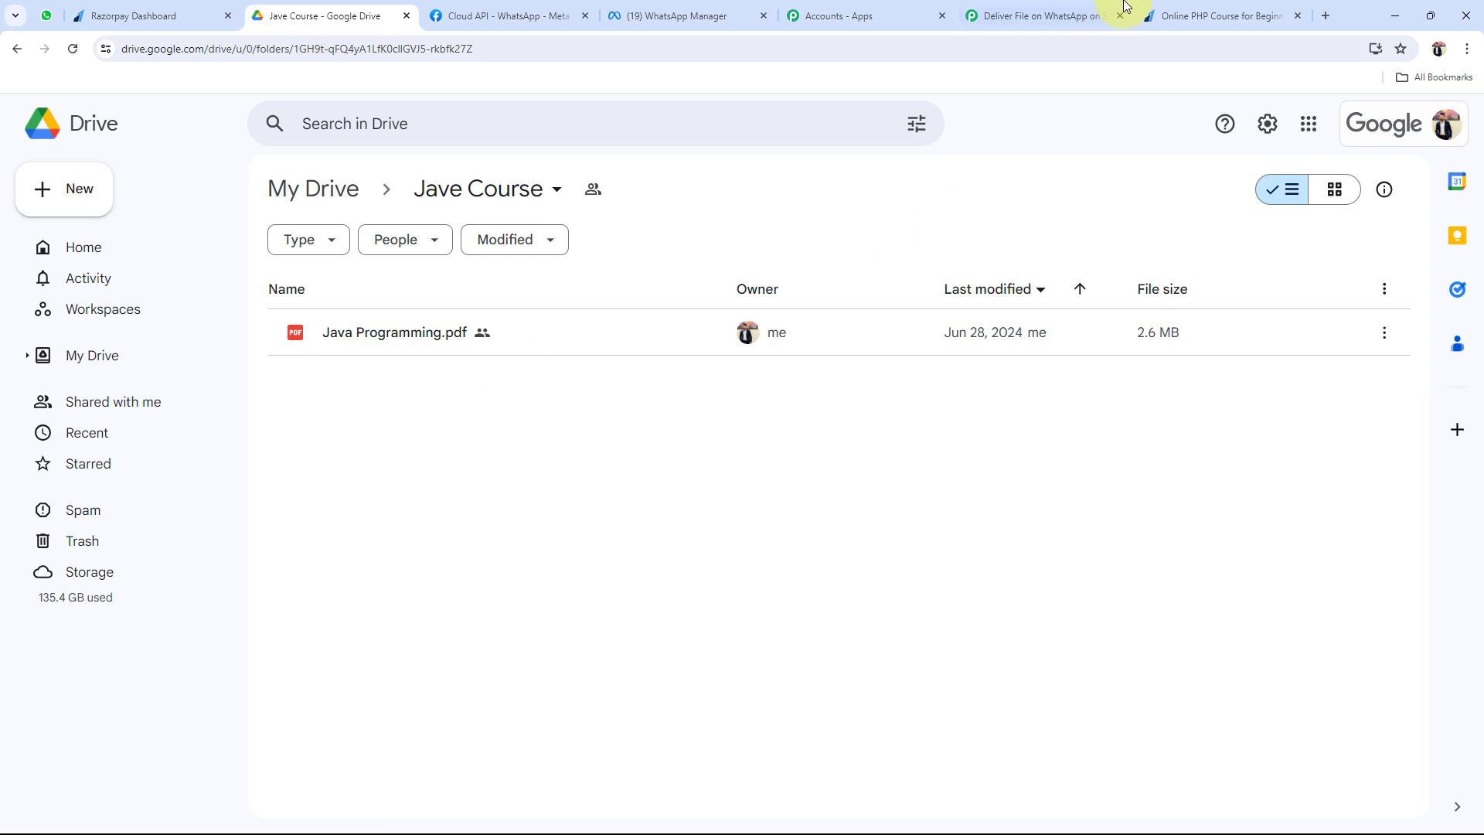
left_click(1237, 15)
left_click(966, 7)
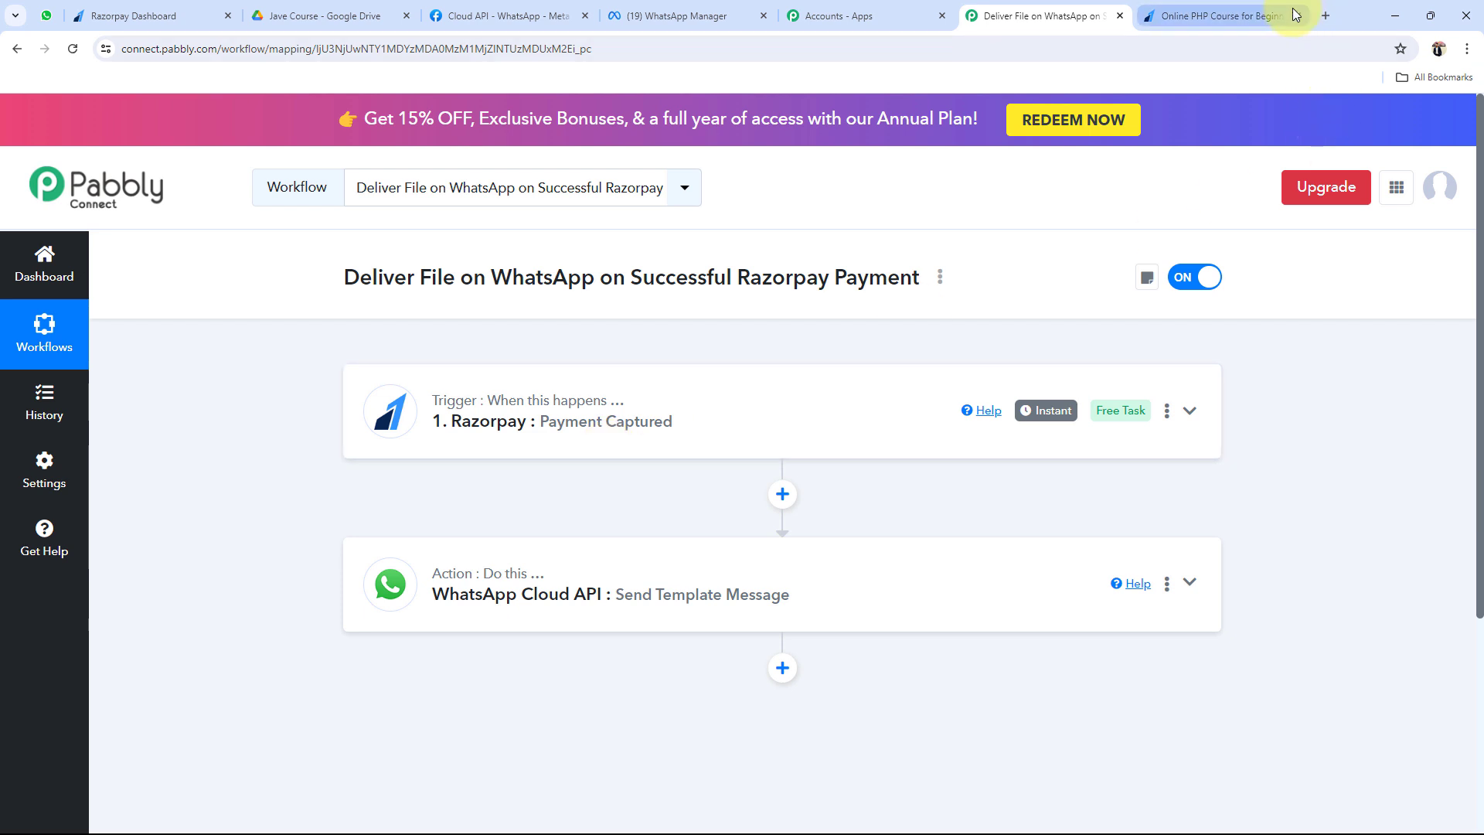
mouse_move(1296, 22)
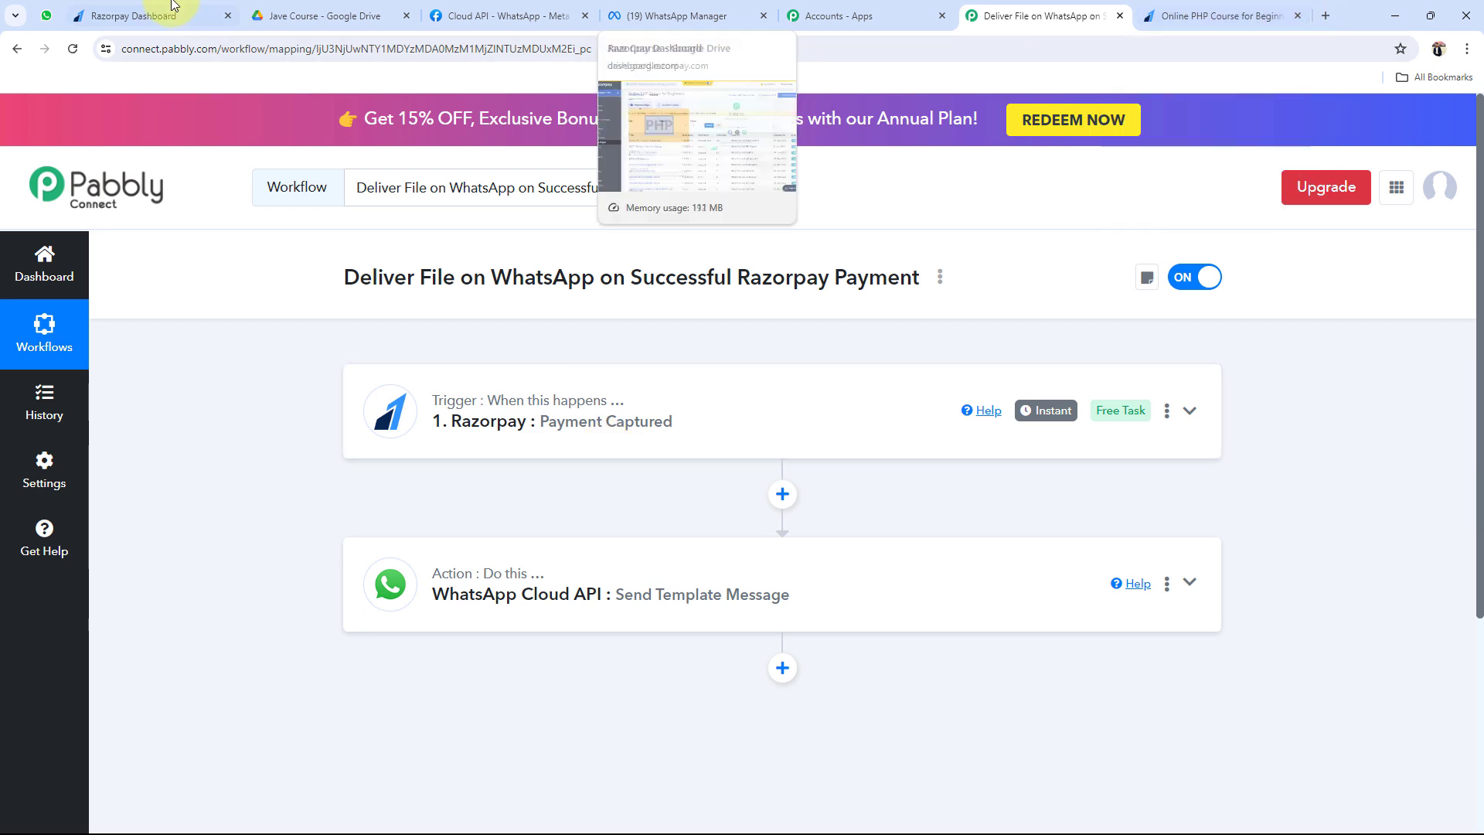
left_click(136, 15)
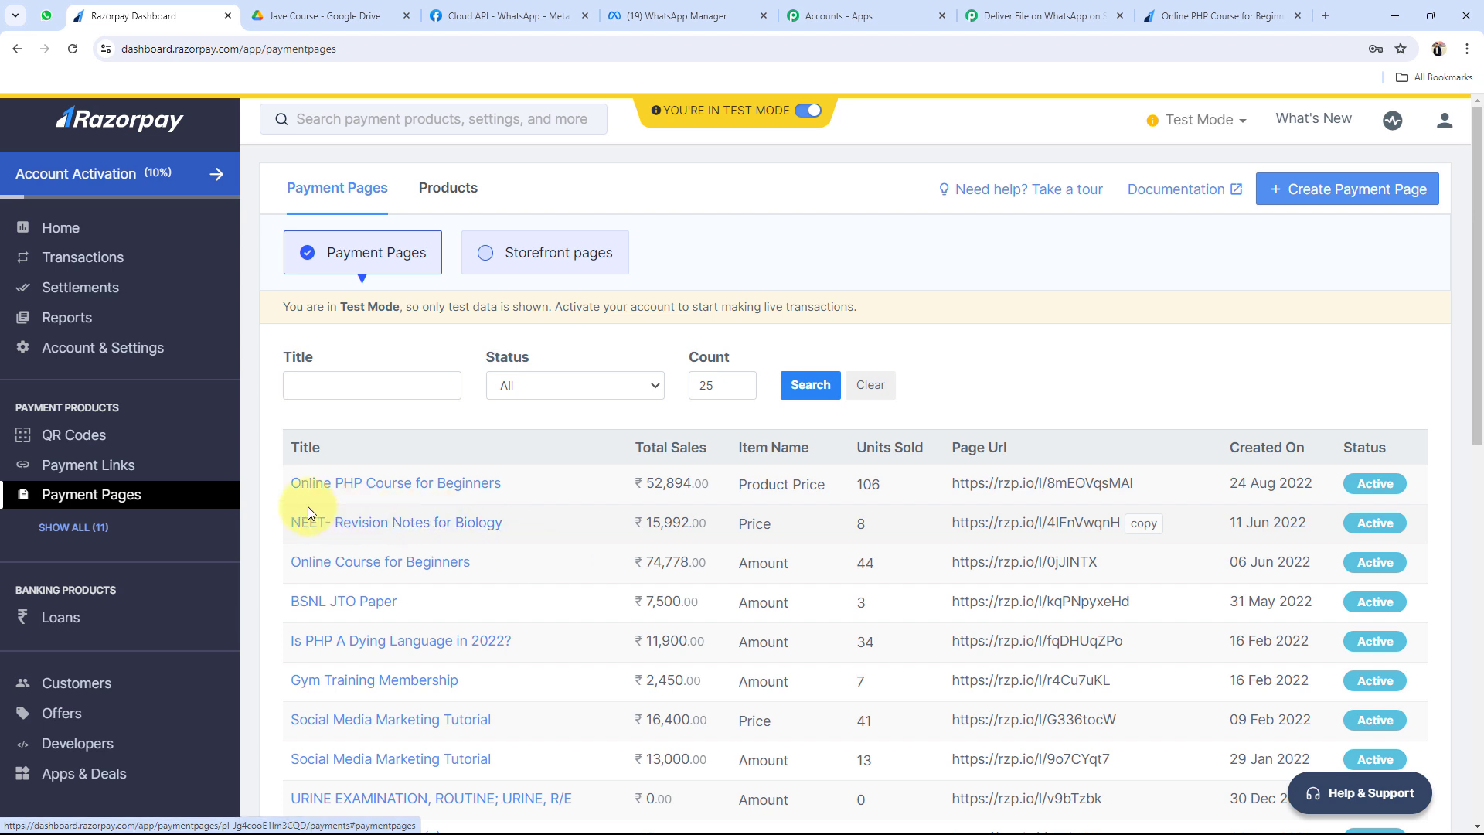
left_click(1228, 11)
left_click(1043, 15)
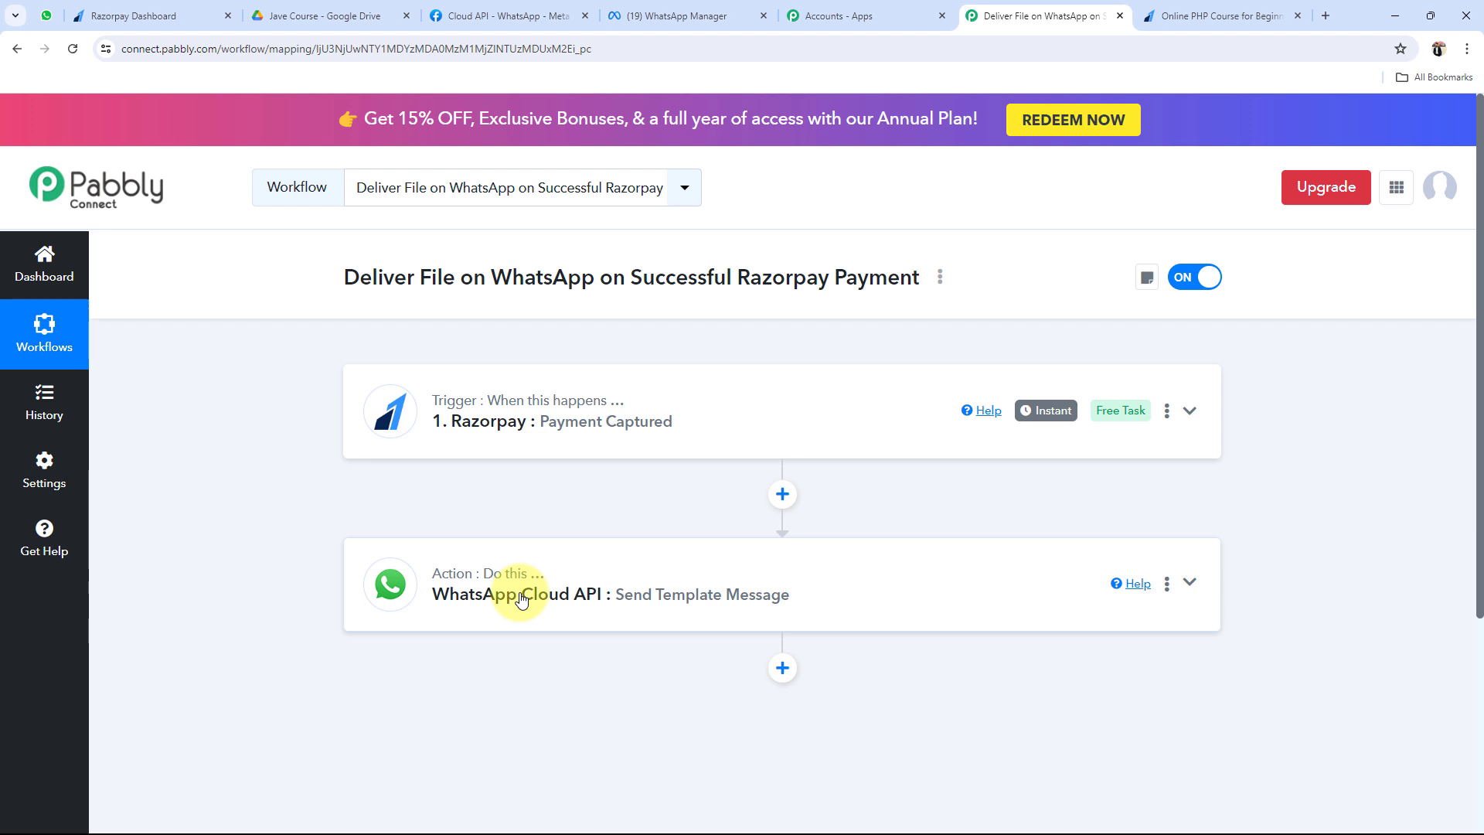
left_click(321, 16)
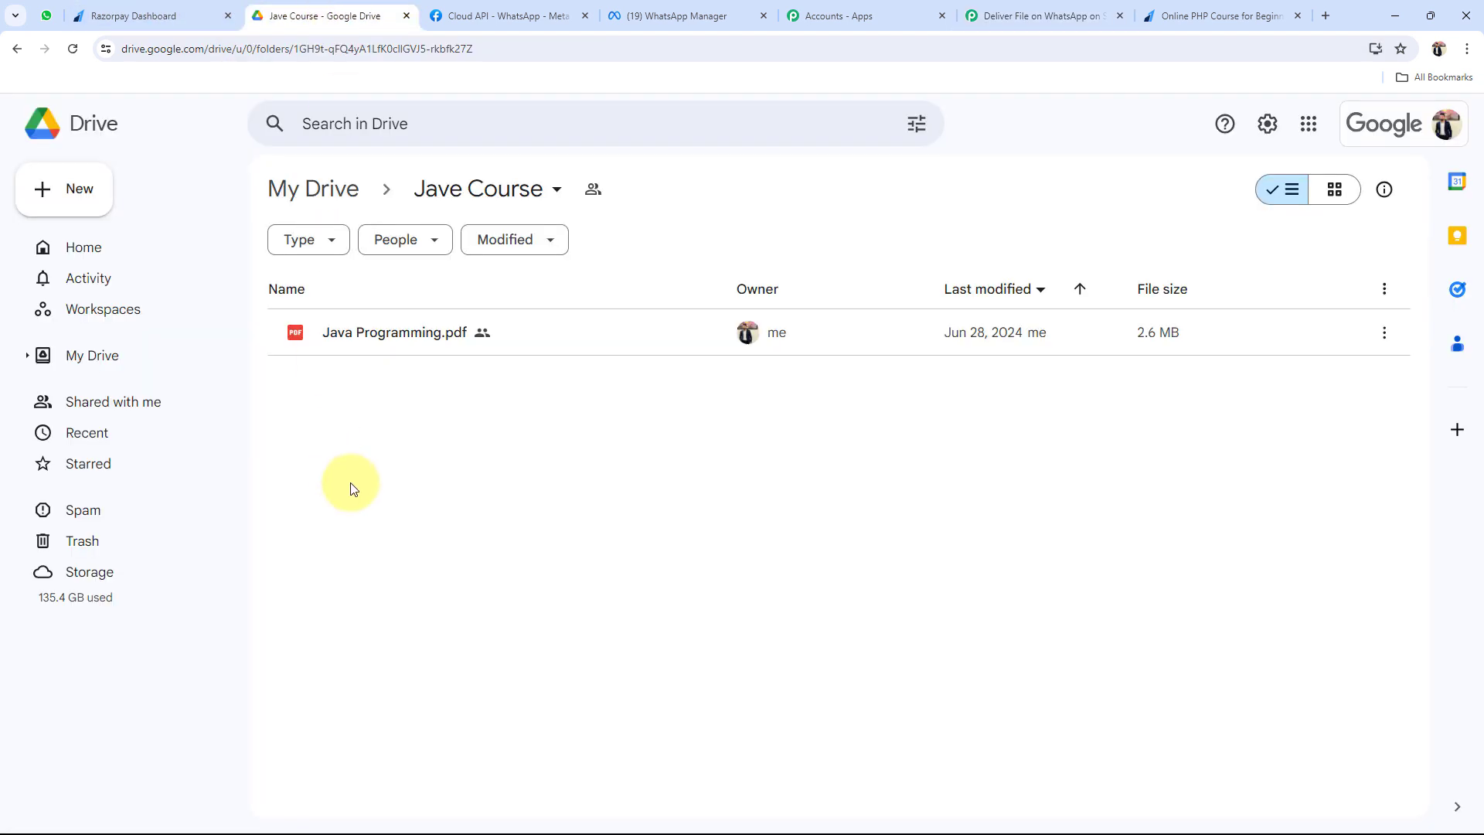
- Add a Filter (Pabbly) action to the Pabbly Connect workflow between the Razorpay trigger and the WhatsApp Cloud API action
left_click(981, 6)
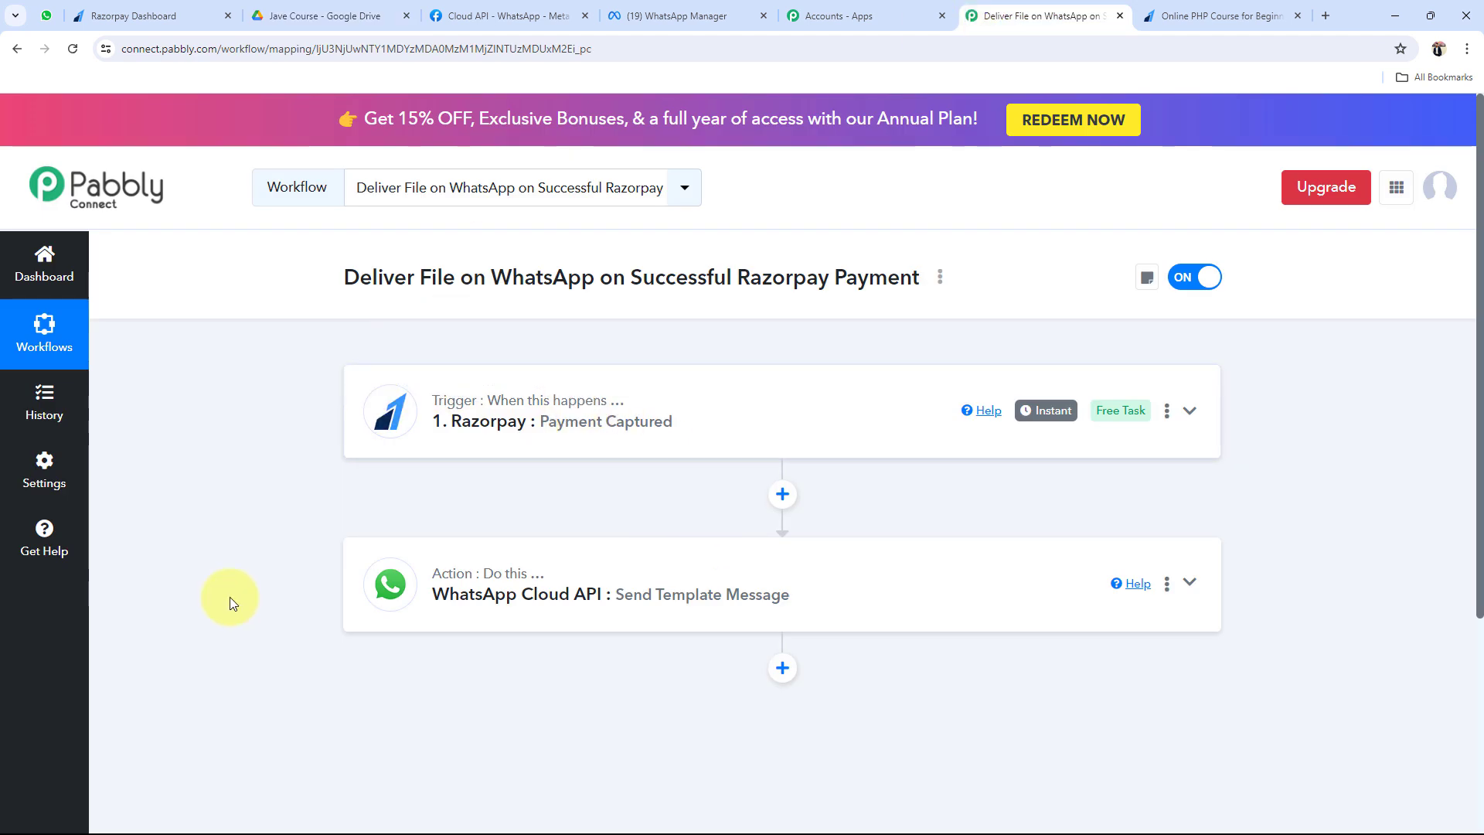
left_click(782, 494)
scroll(359, 513, "down", 3)
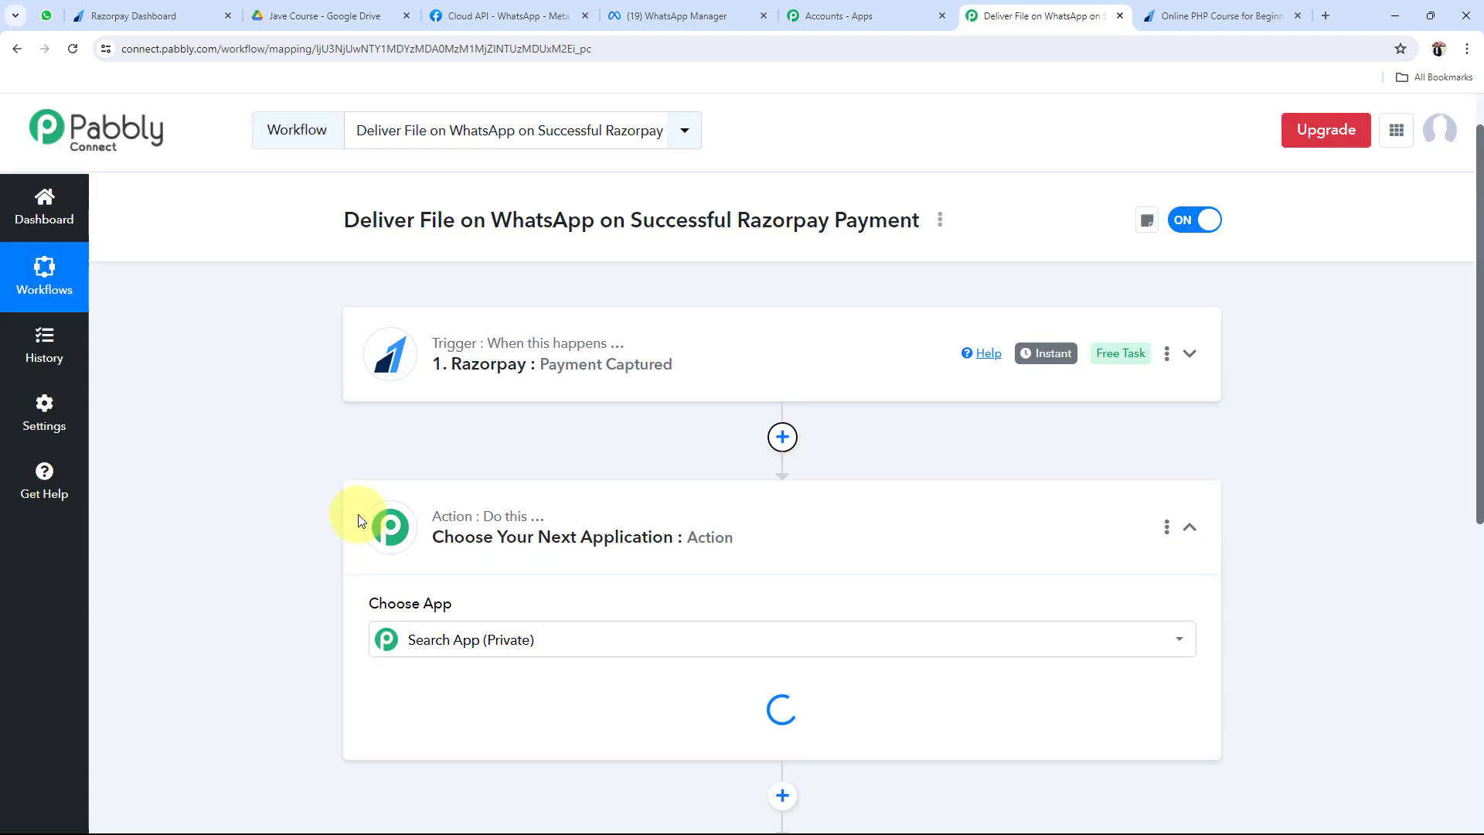
left_click(421, 522)
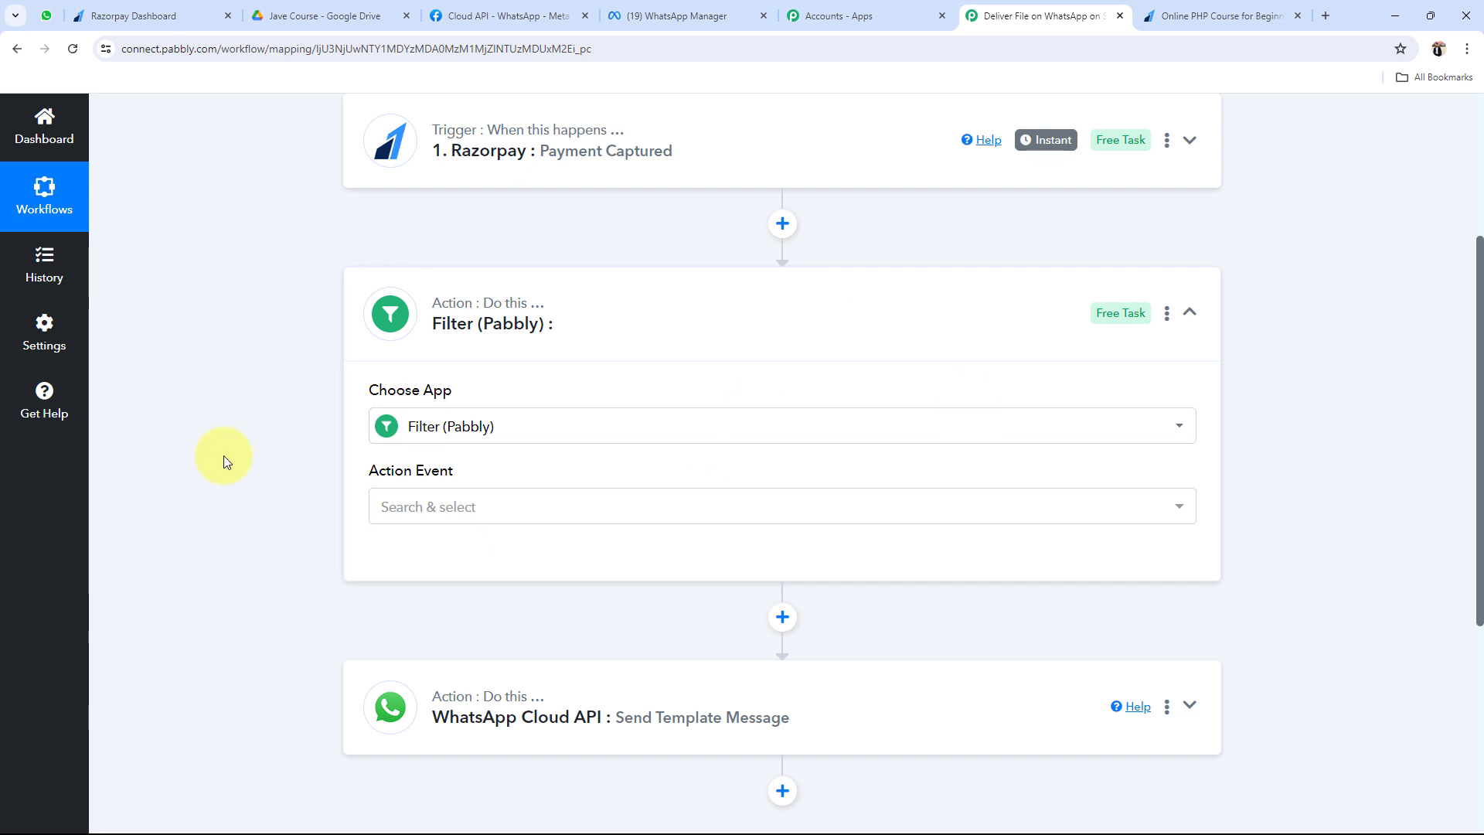
- Set the filter's action event to Filter Values and connect it
left_click(461, 510)
left_click(430, 520)
left_click(430, 519)
left_click(404, 611)
left_click(417, 558)
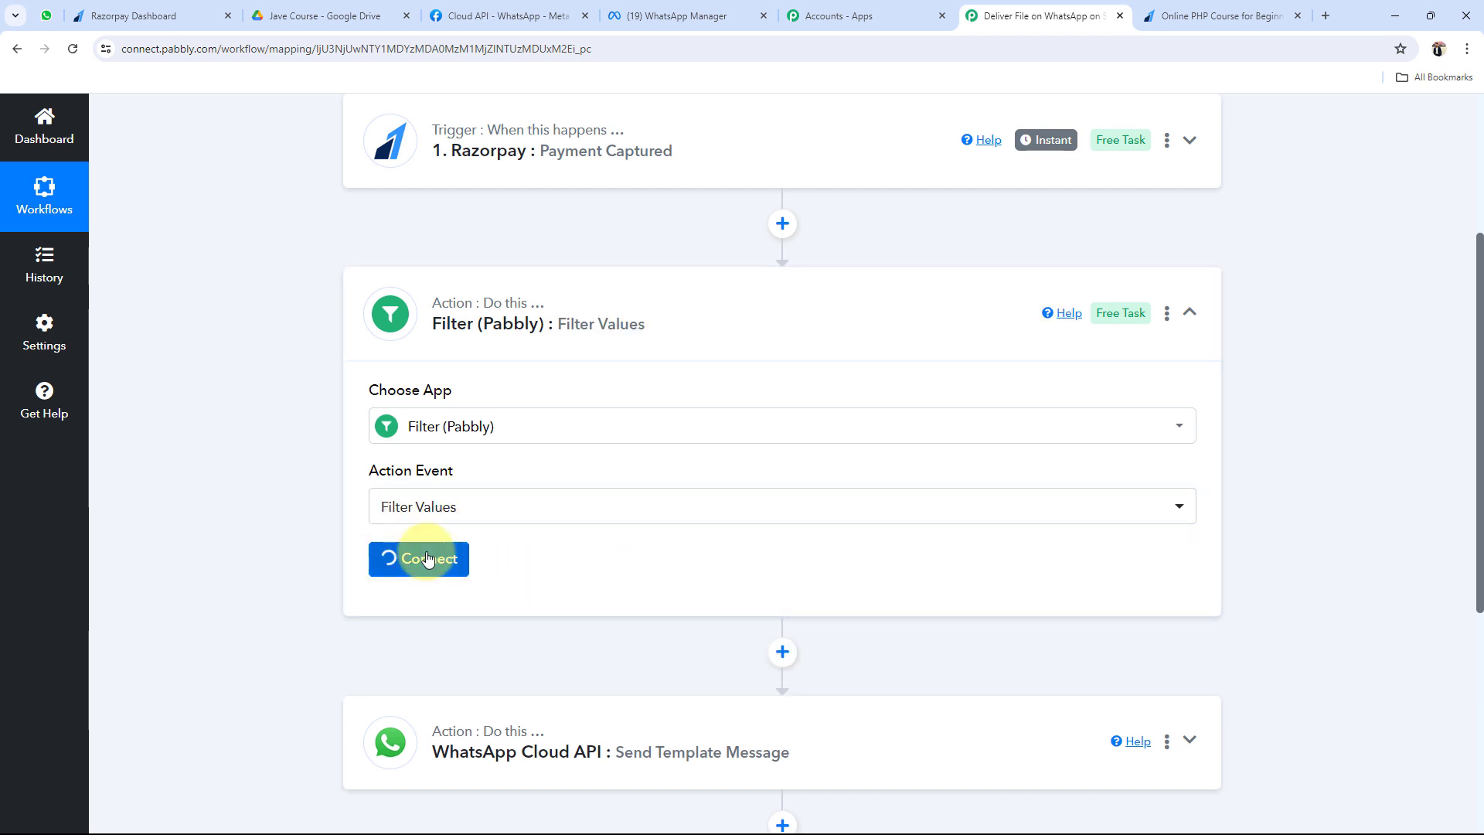
- Set the filter condition's label to the Razorpay field Payload Payment Entity Notes Course by searching the payment data for "ph"
scroll(206, 599, "down", 5)
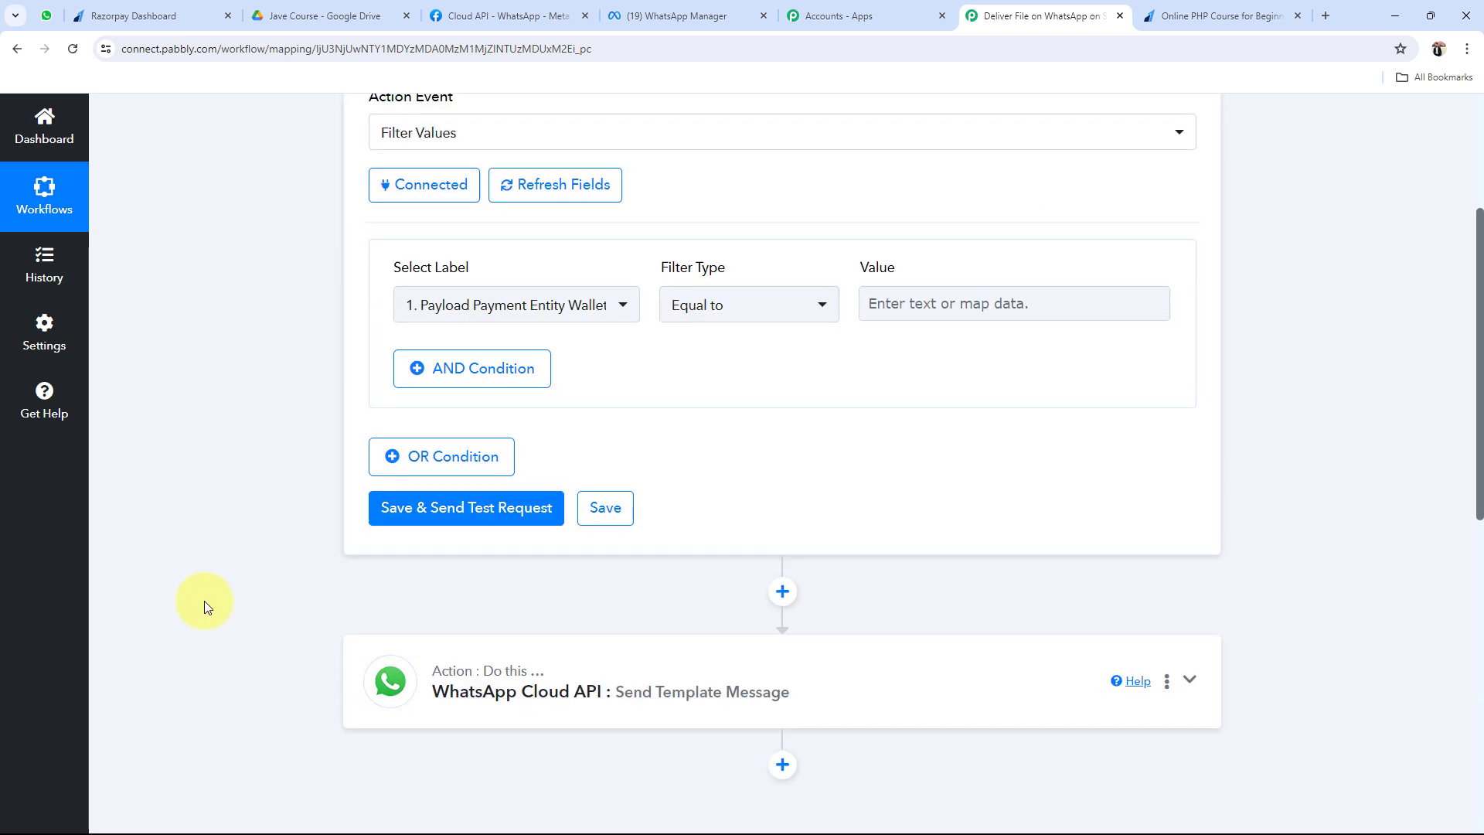
left_click(545, 291)
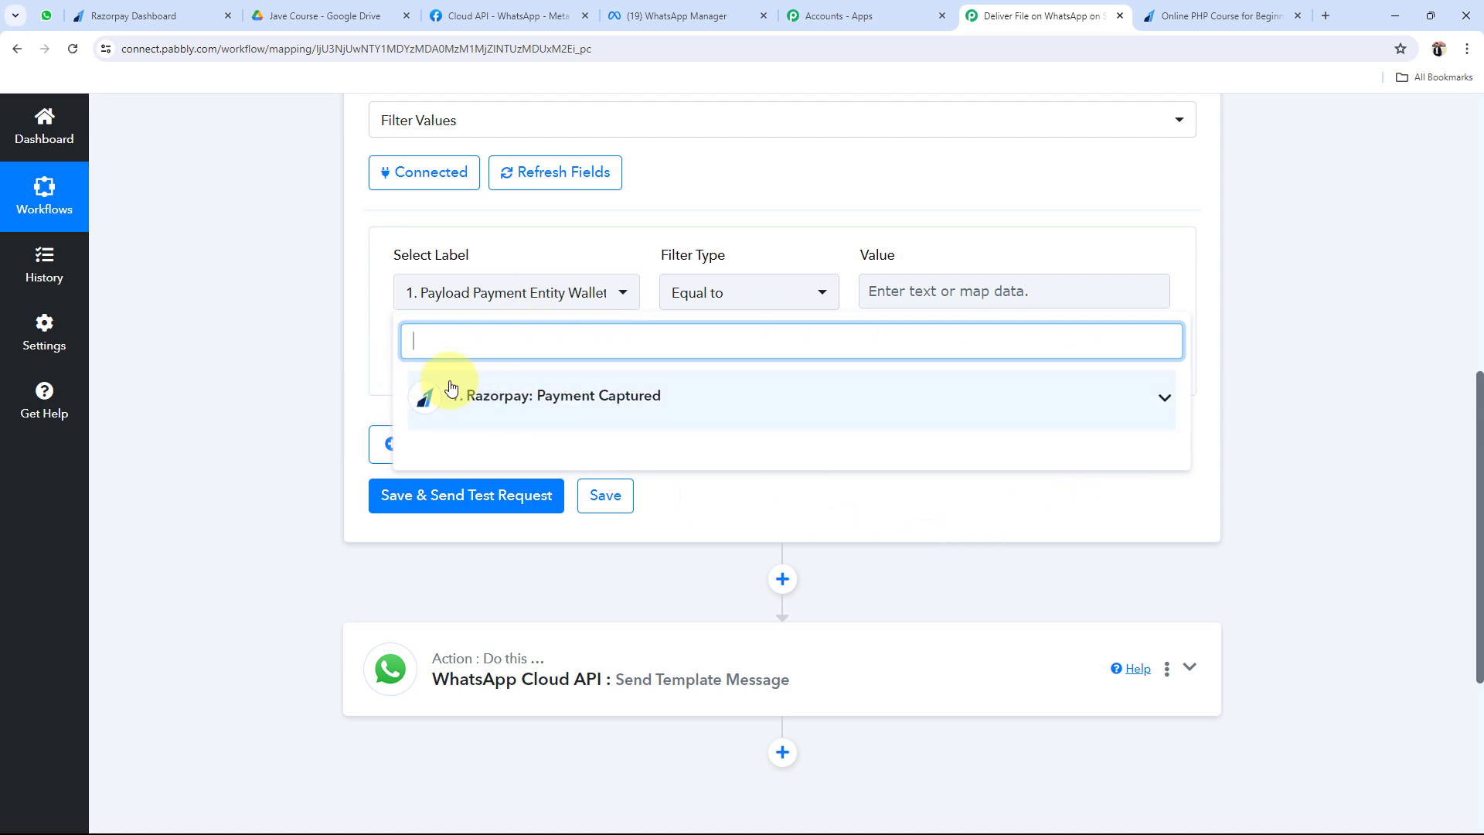
left_click(328, 327)
left_click(423, 292)
left_click(1119, 409)
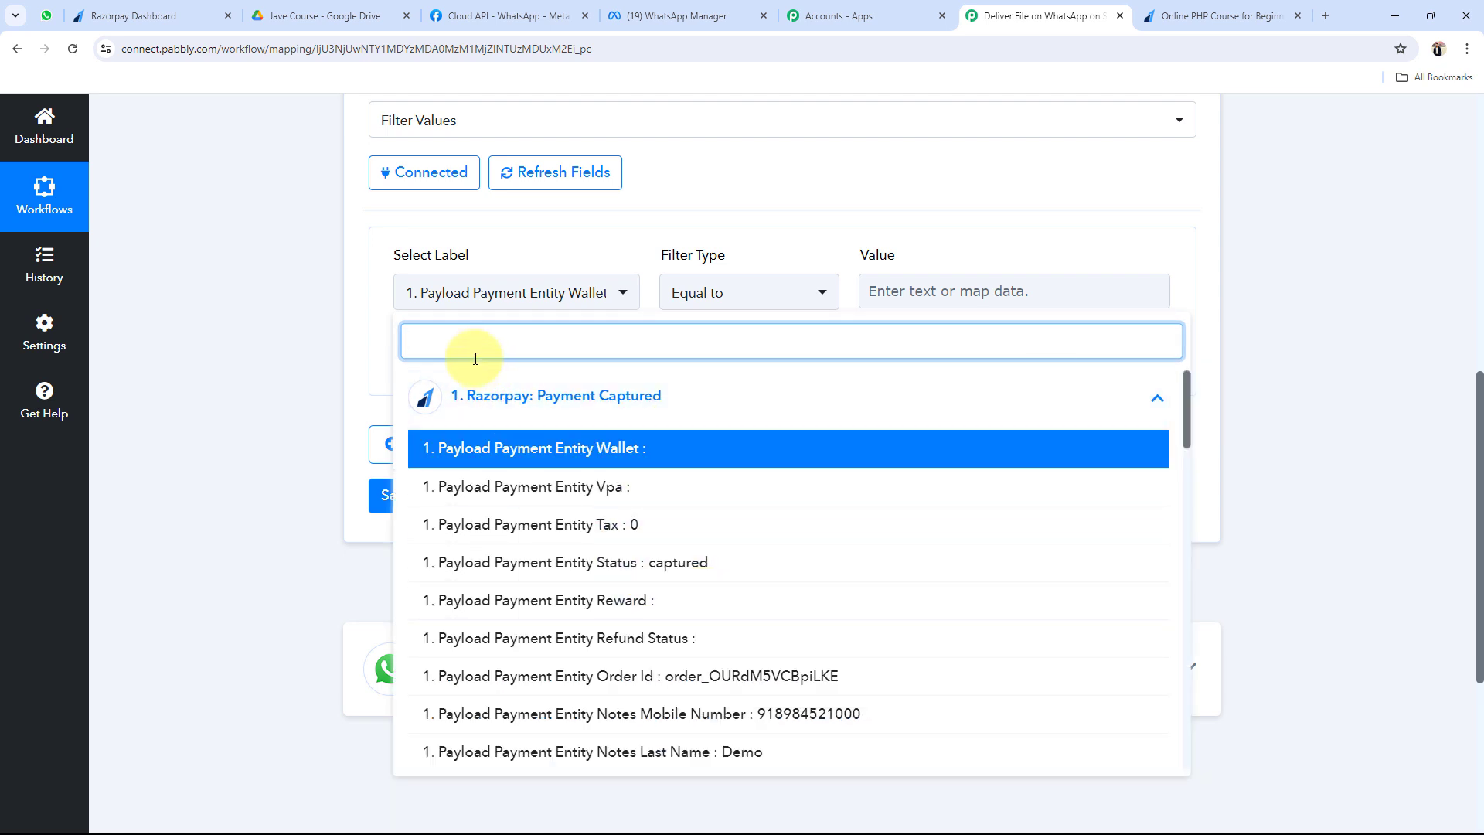
type("ph")
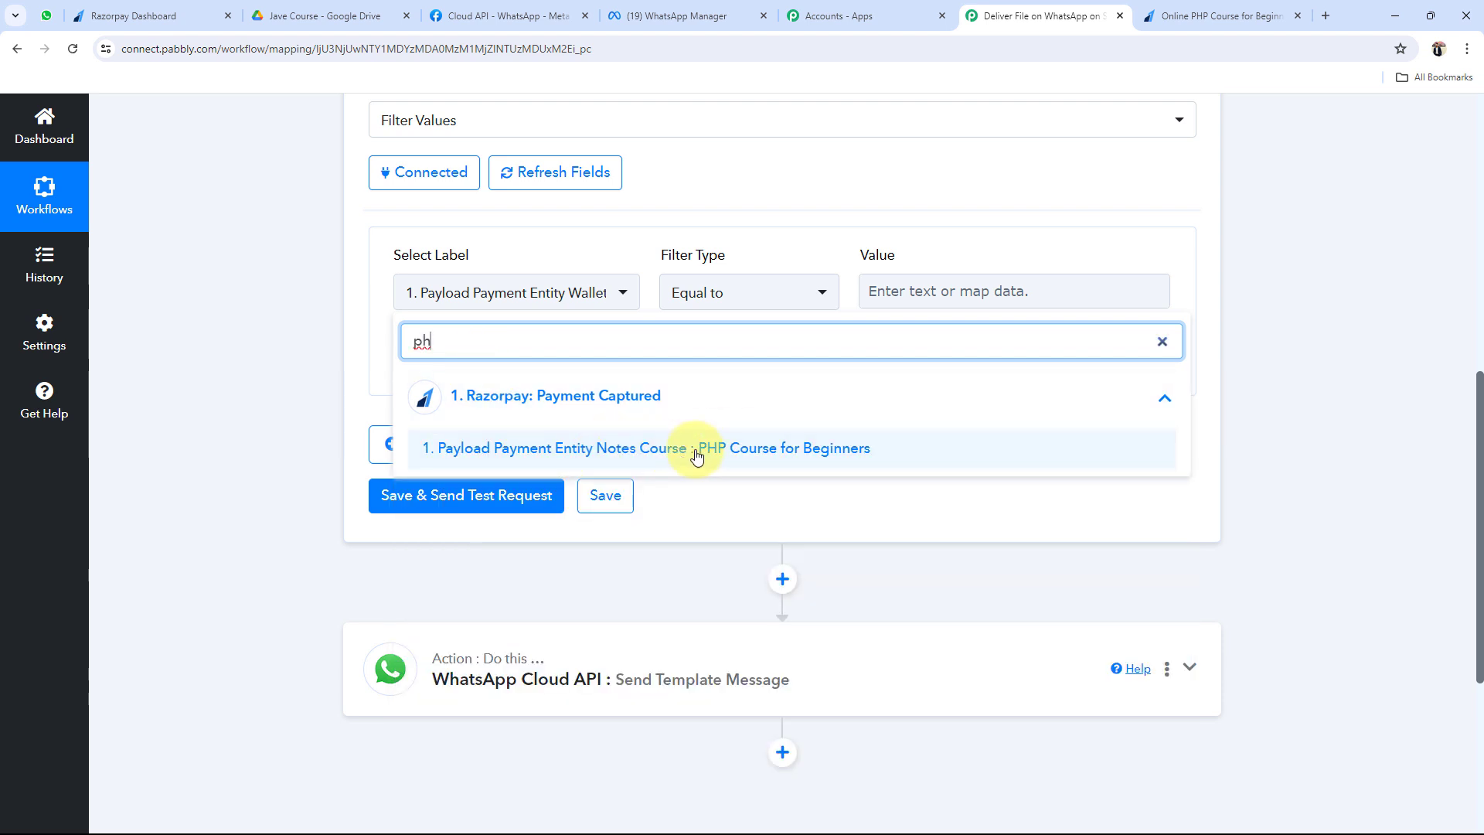
left_click(729, 452)
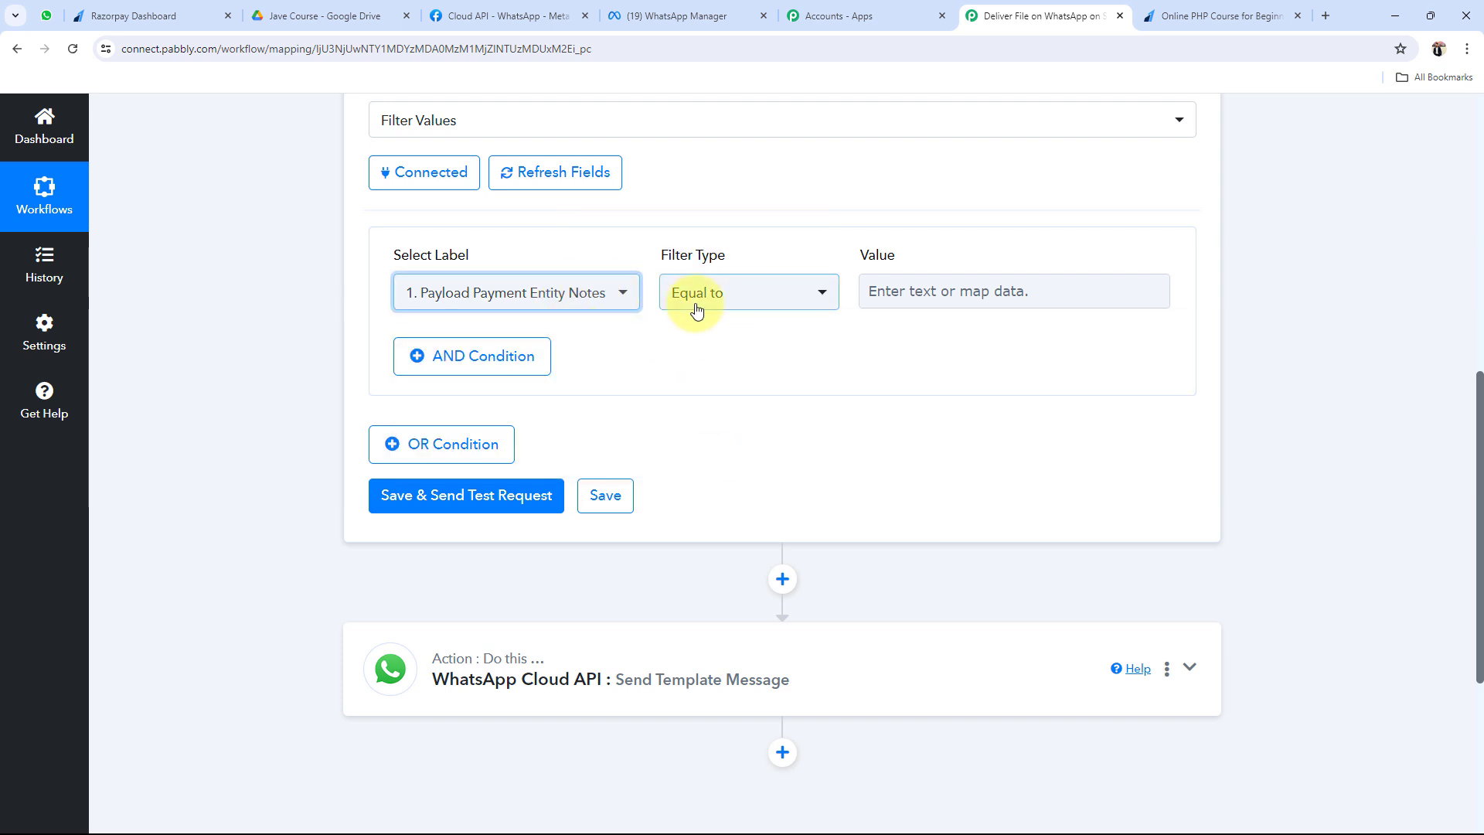
- Set the filter condition's comparison value to PHP Course for Beginners, keeping the filter type Equal to
left_click(897, 290)
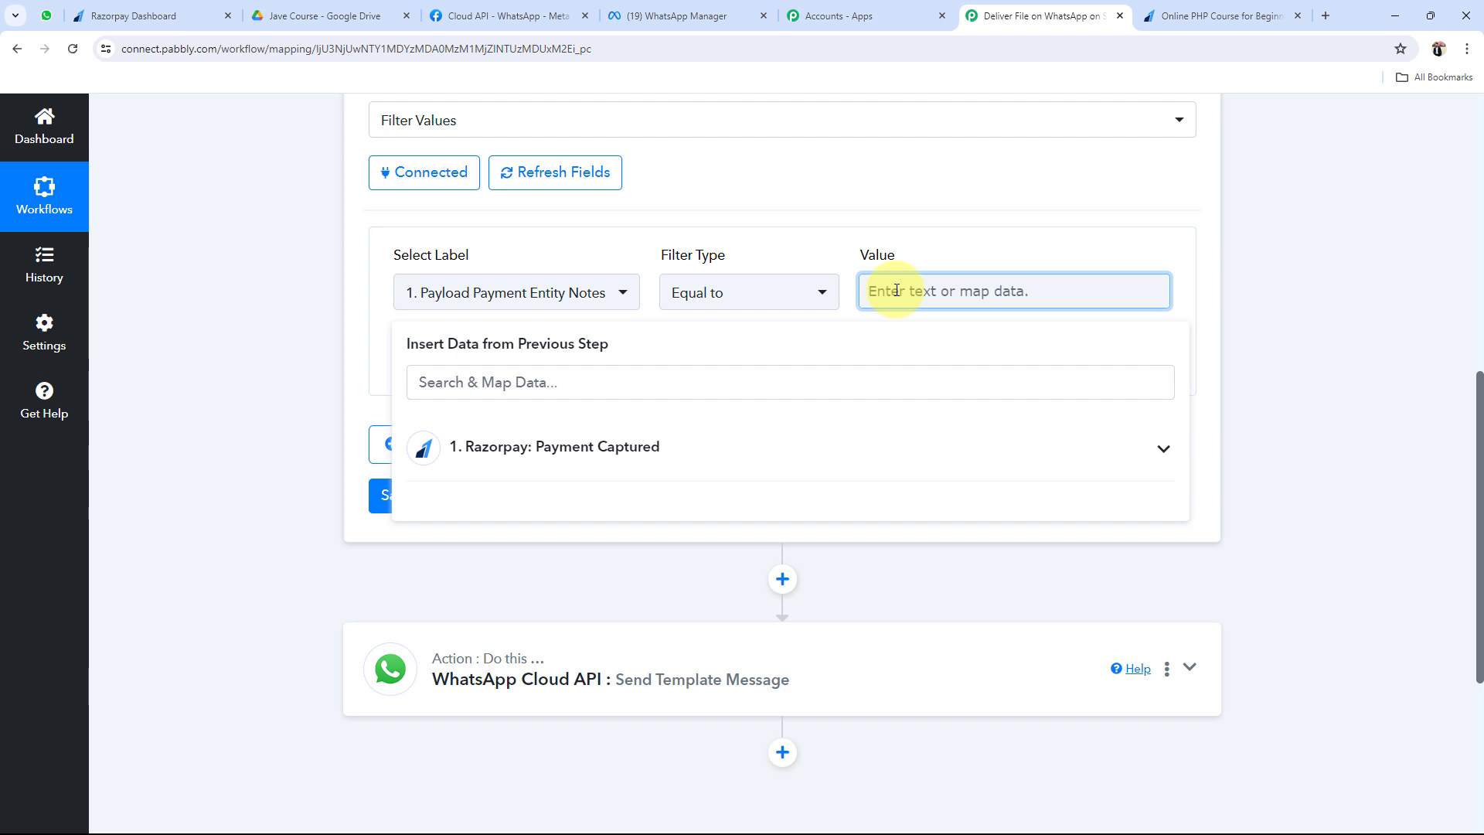
left_click(1037, 314)
left_click(878, 291)
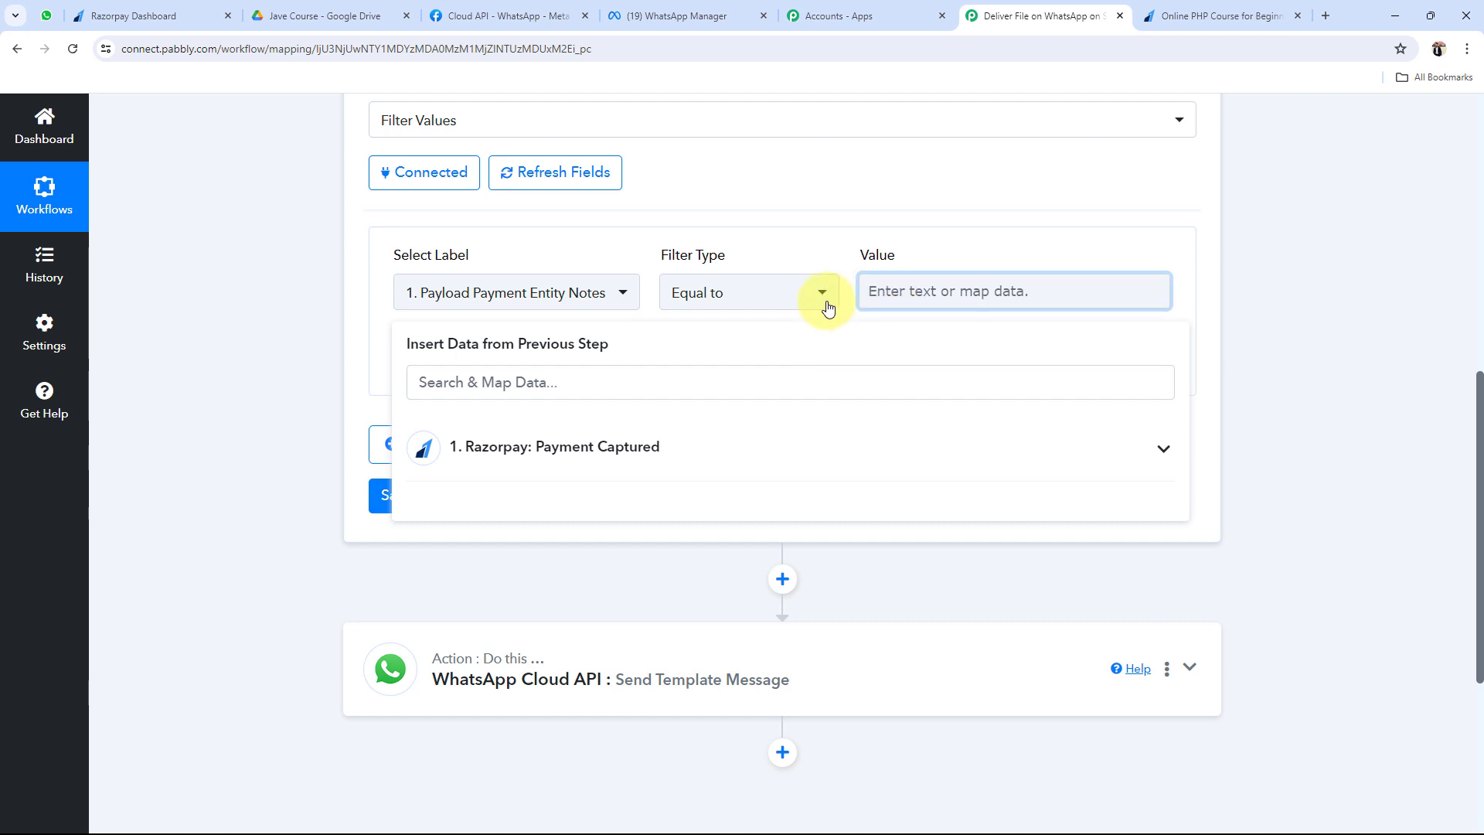
type("PHP Course for Beginners")
left_click(306, 349)
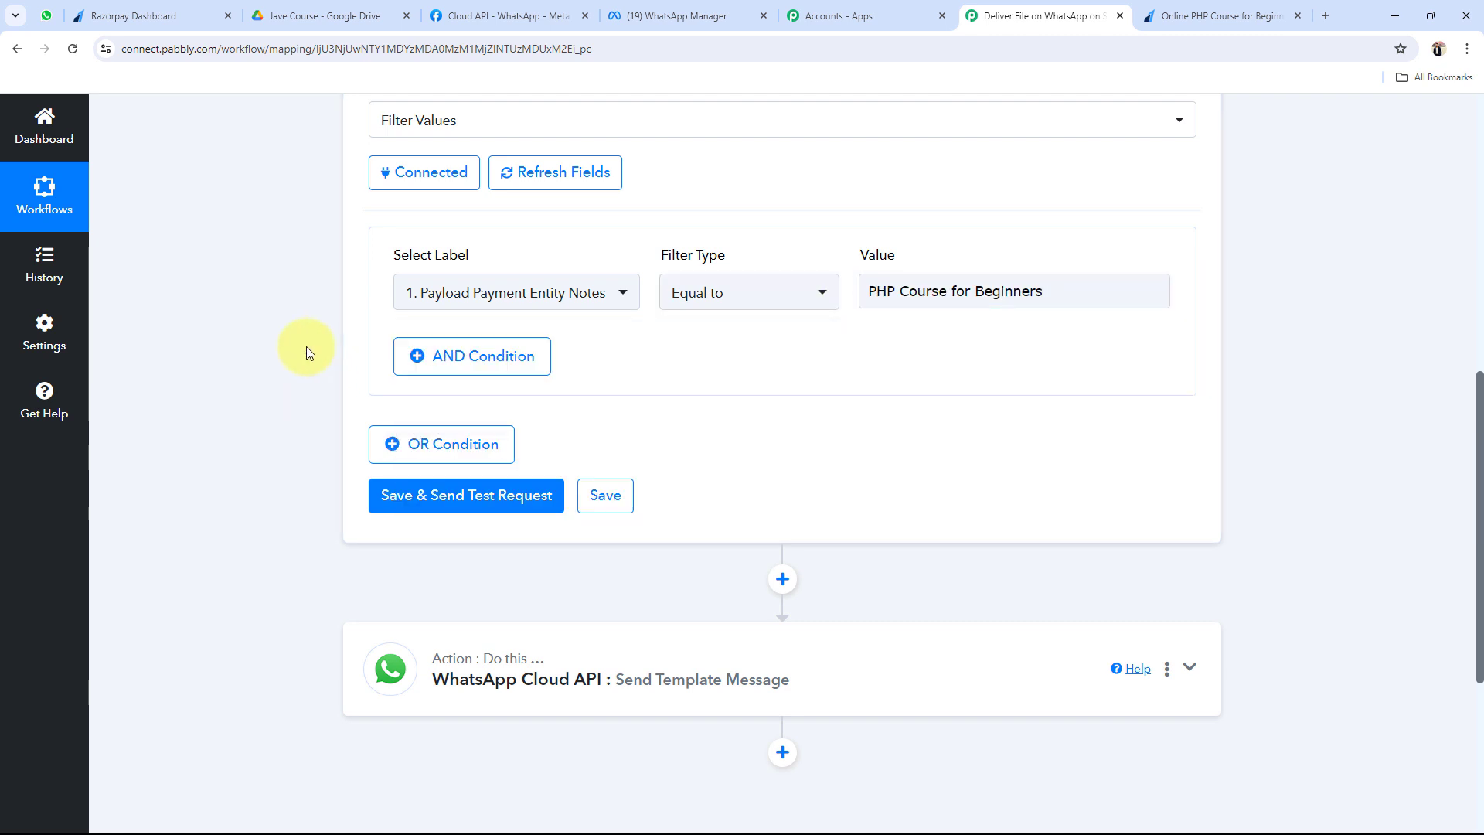
- Compare the filter condition with the Razorpay payment pages list and the Online PHP Course for Beginners page
scroll(306, 346, "up", 2)
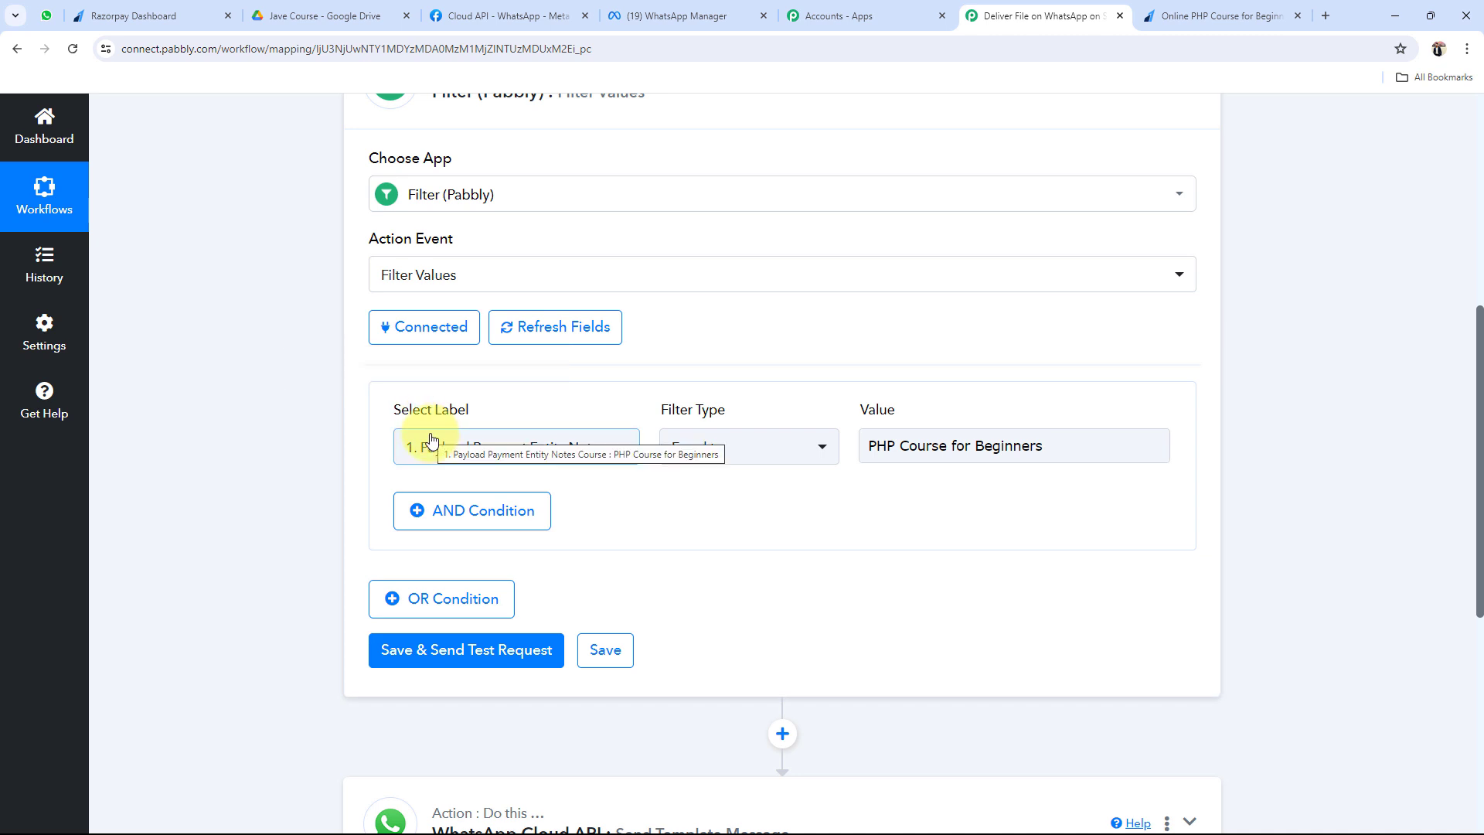
scroll(430, 440, "up", 7)
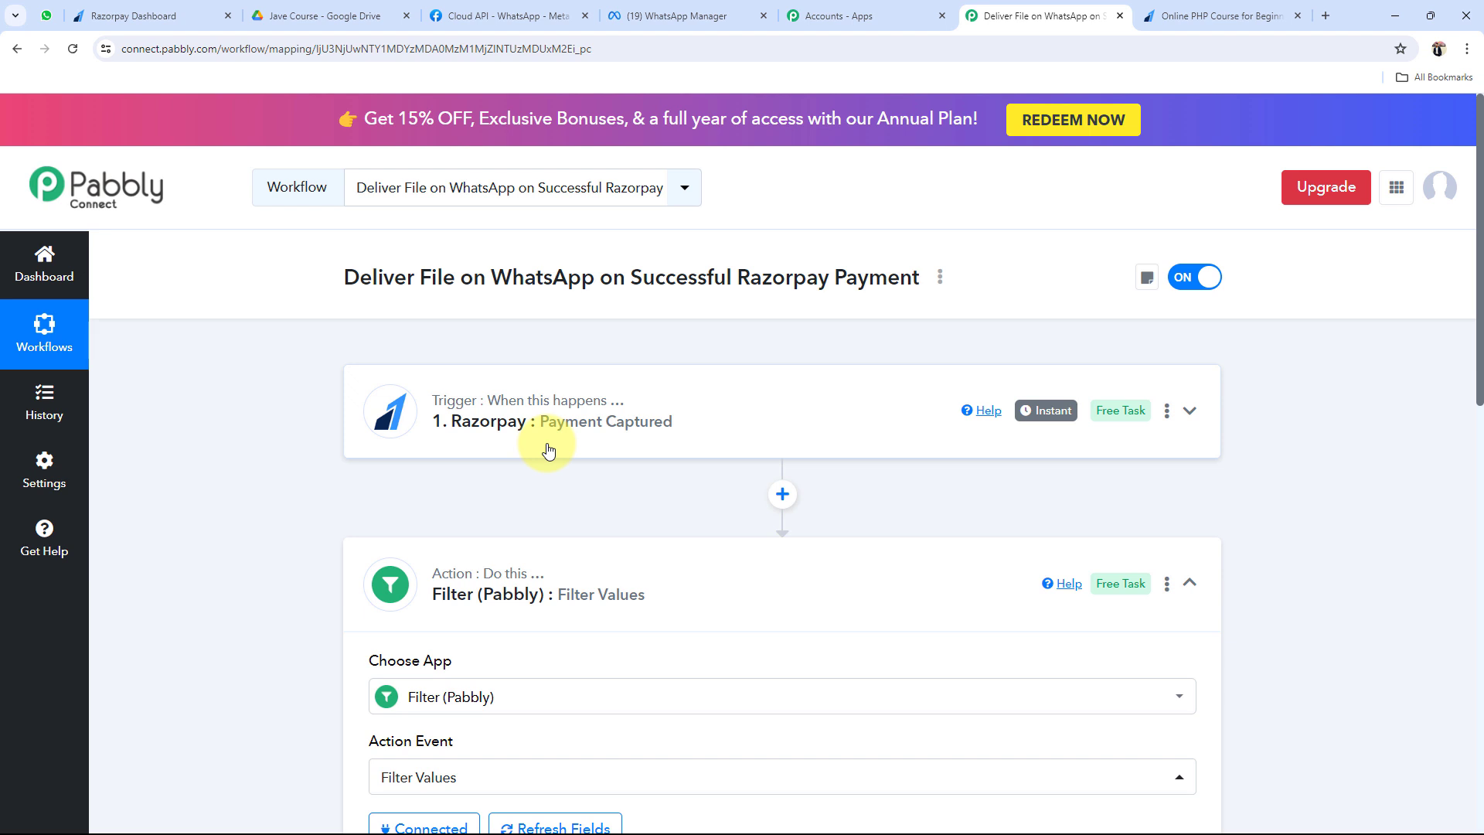
left_click(139, 15)
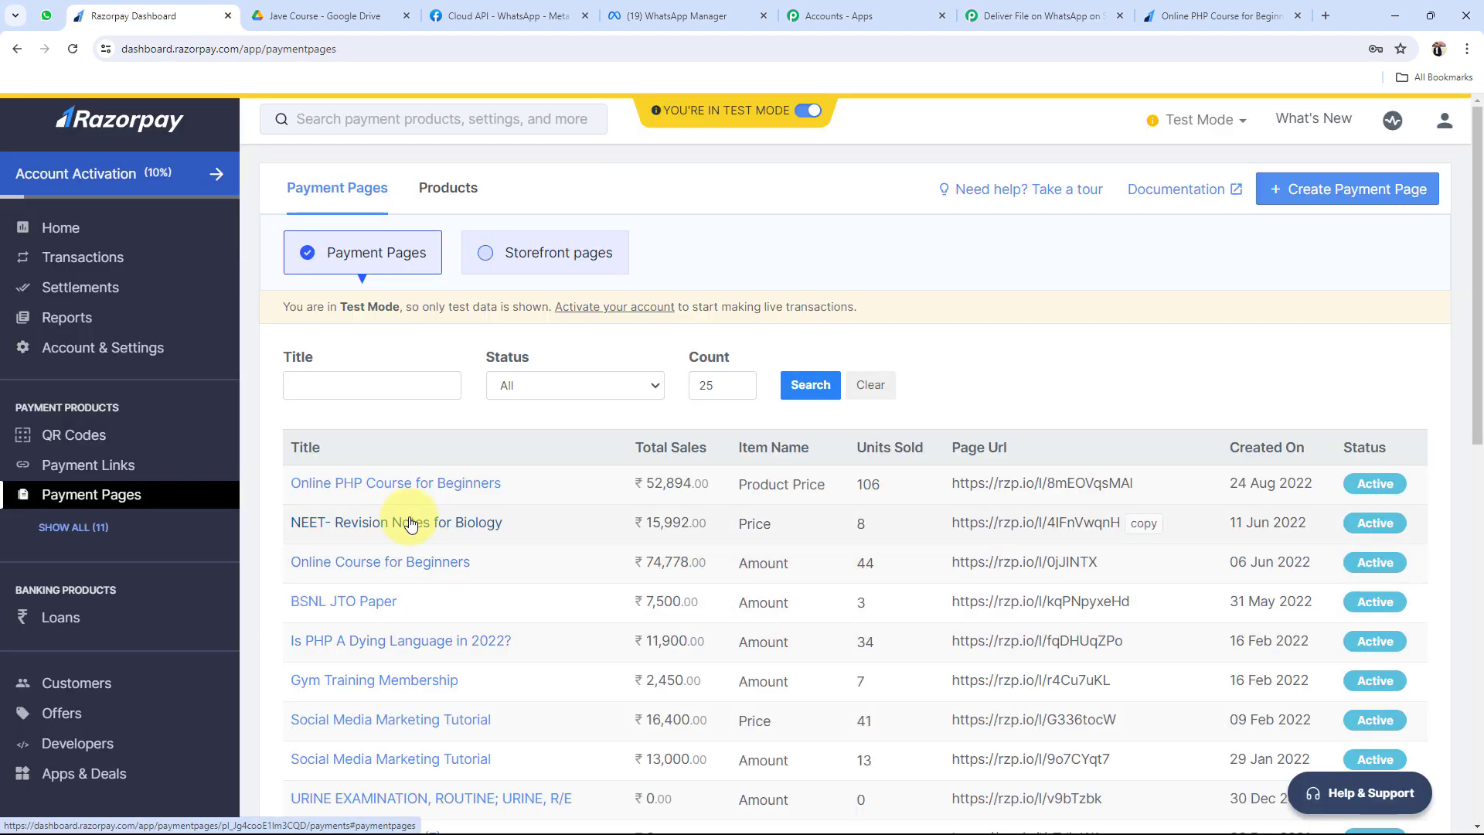
left_click(1221, 16)
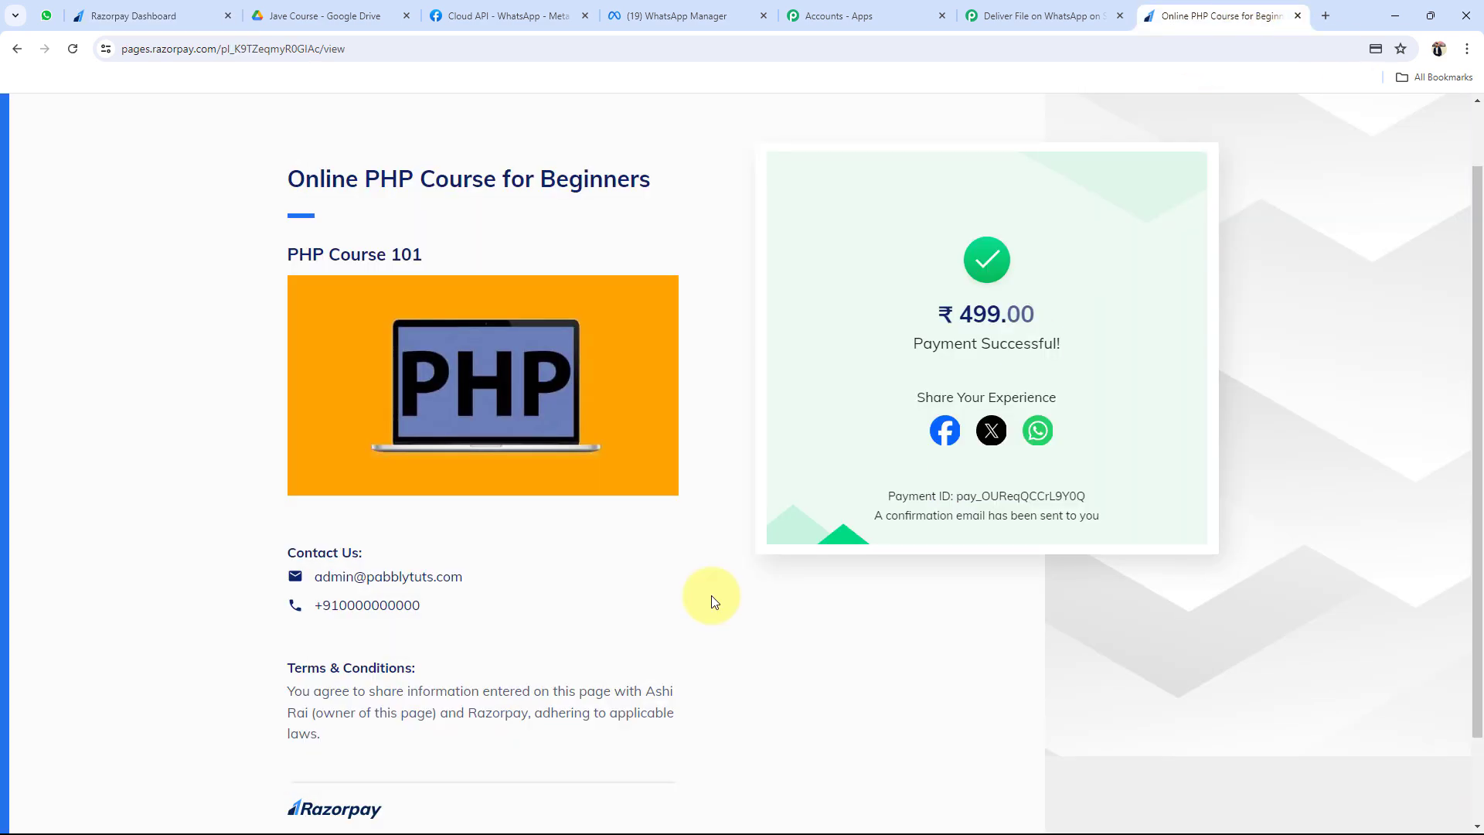
left_click(1020, 9)
scroll(375, 583, "down", 3)
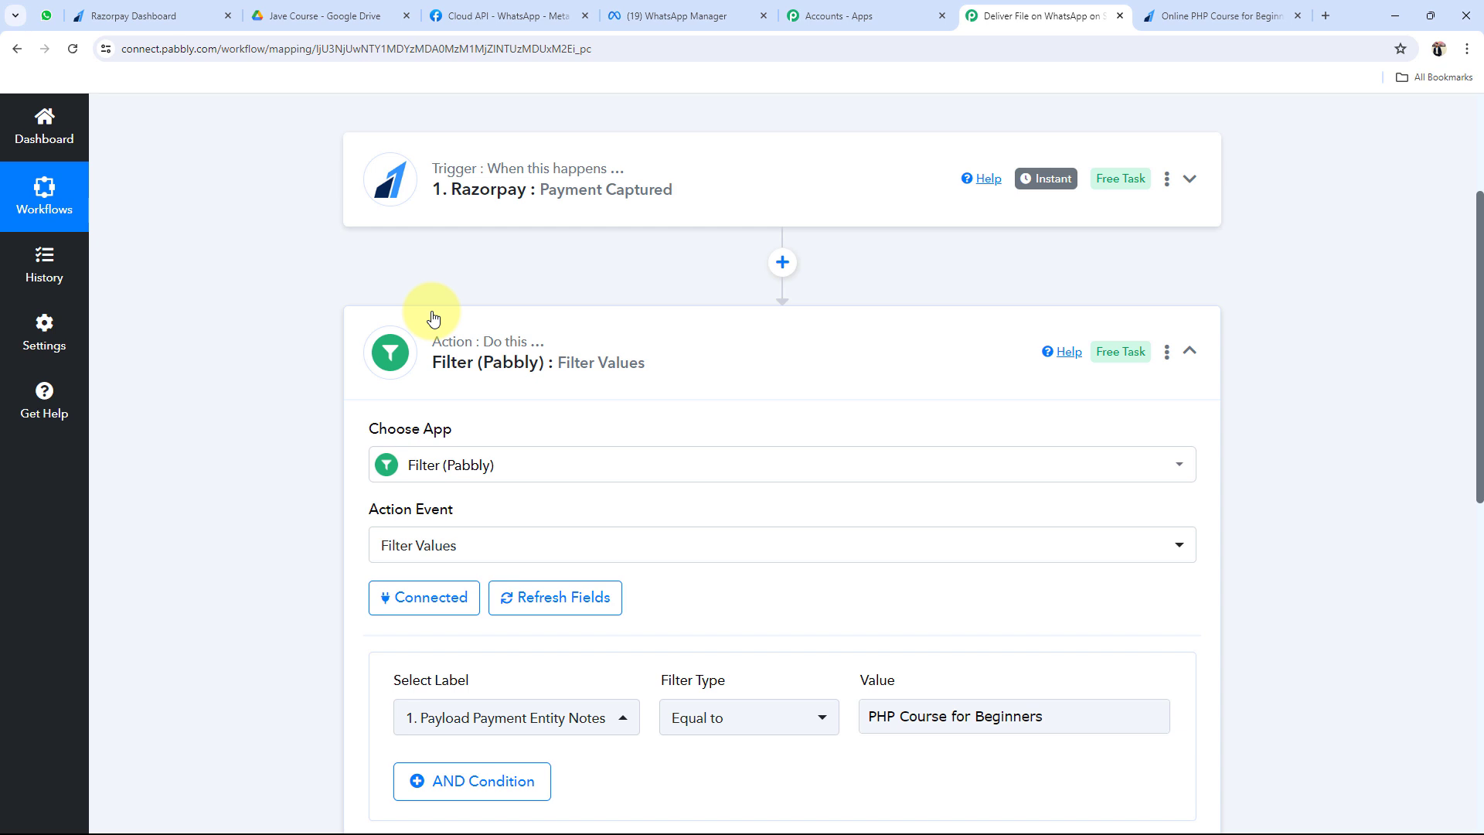
- Copy the filter condition's value PHP Course for Beginners
scroll(418, 348, "down", 2)
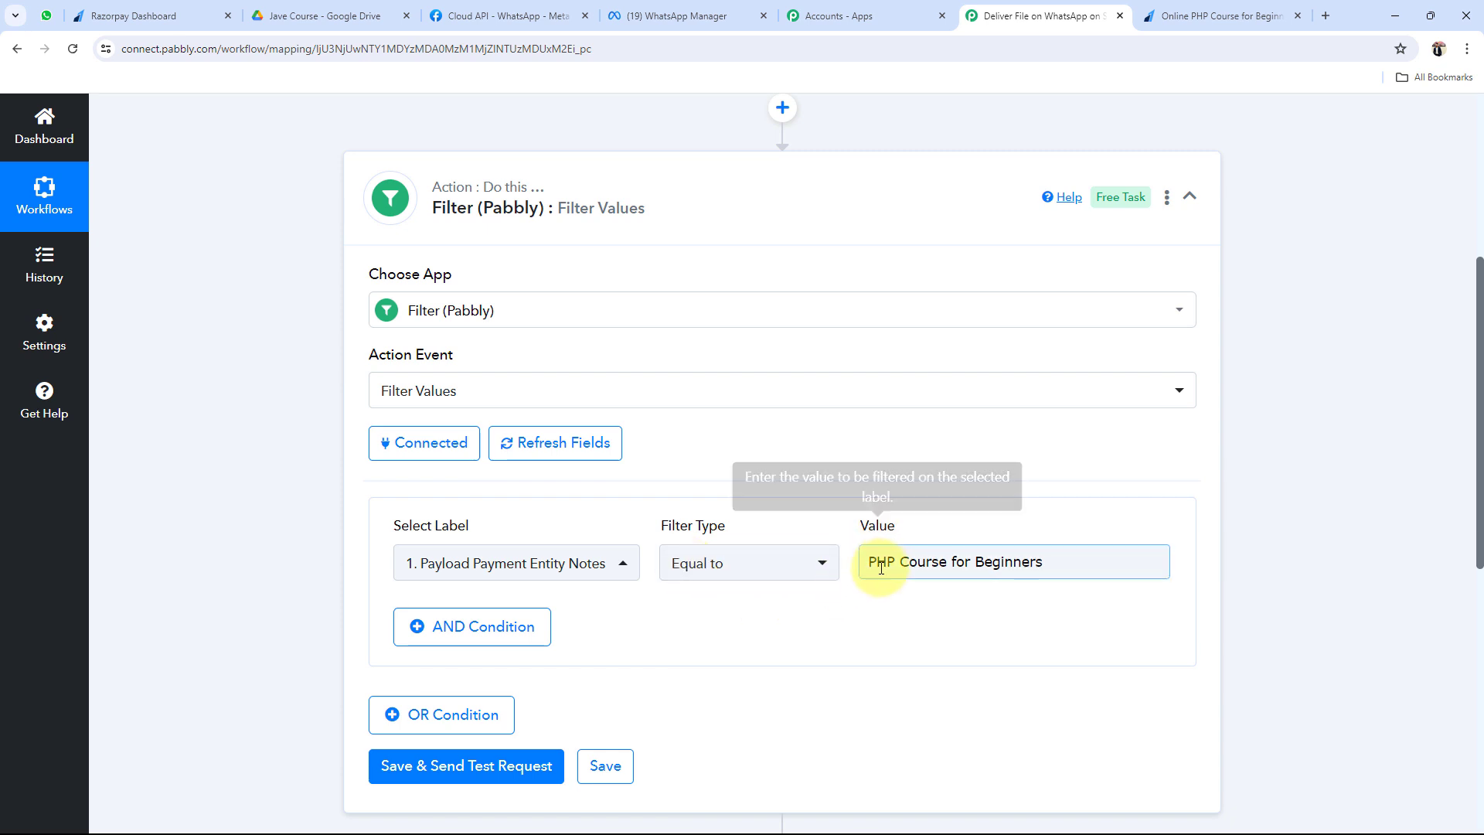
left_click(920, 562)
left_click_drag(1047, 570, 431, 507)
key("ctrl+c")
left_click(289, 509)
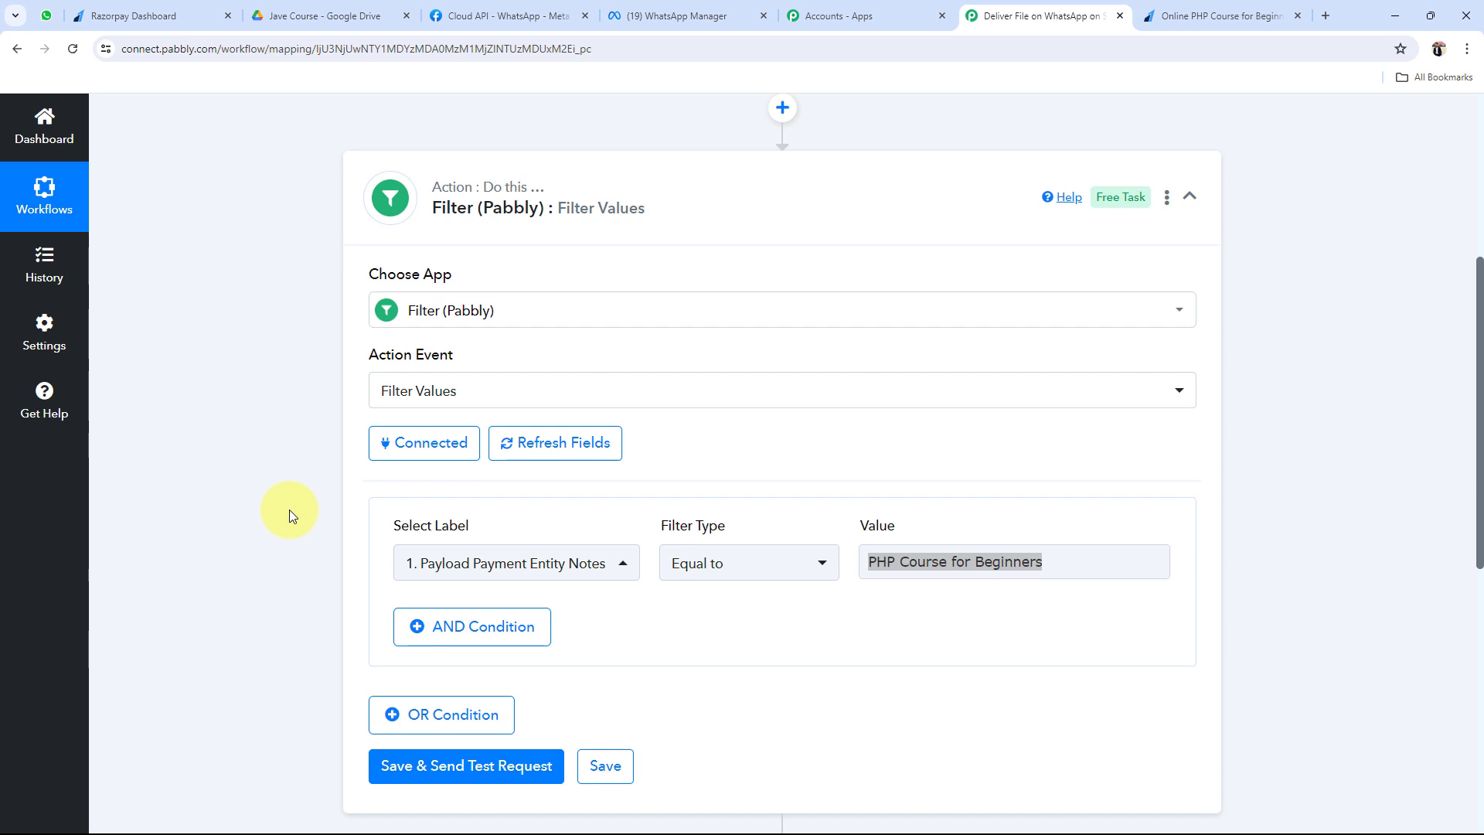
left_click(1051, 564)
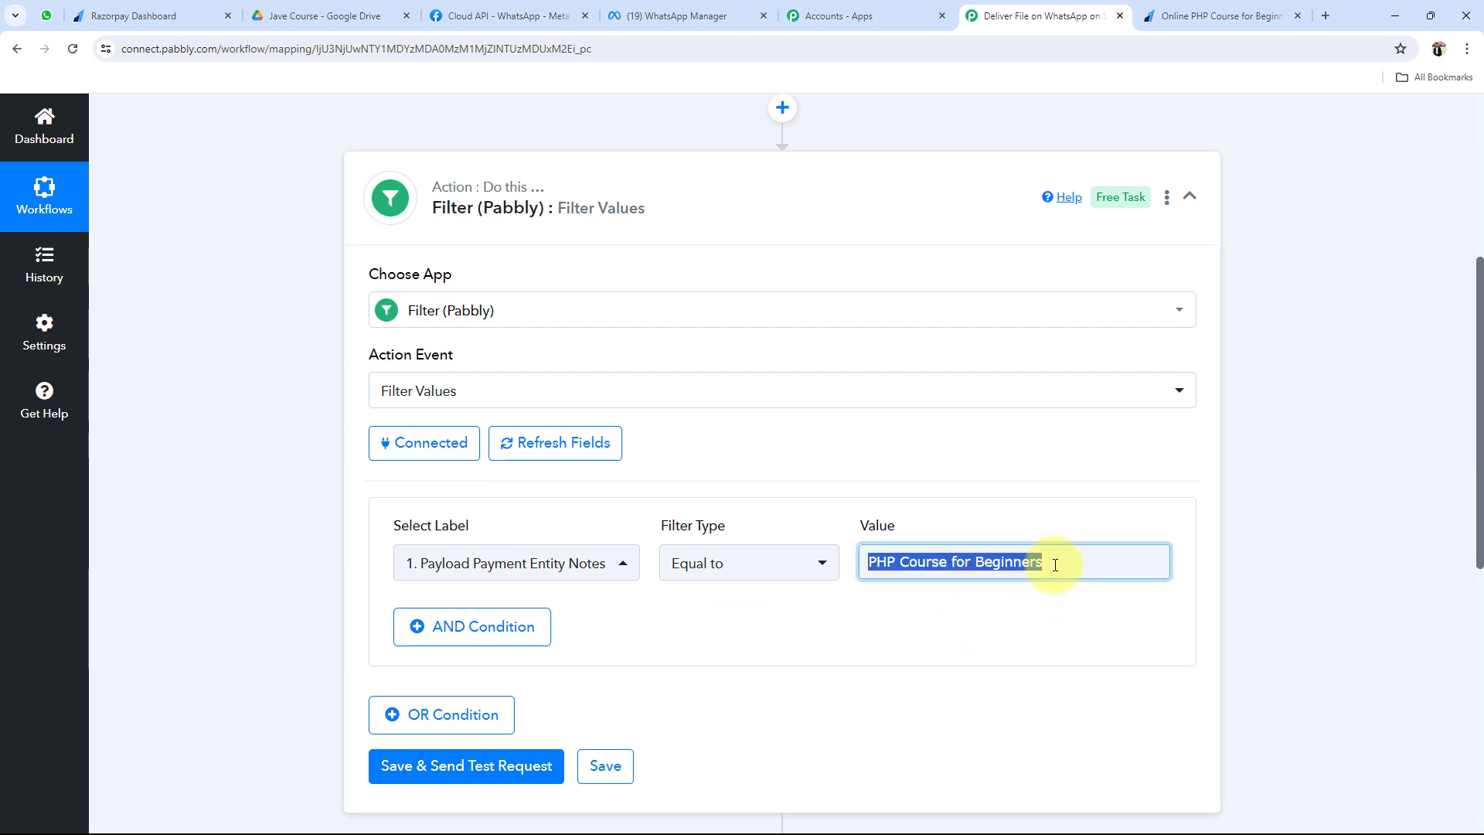
left_click(877, 500)
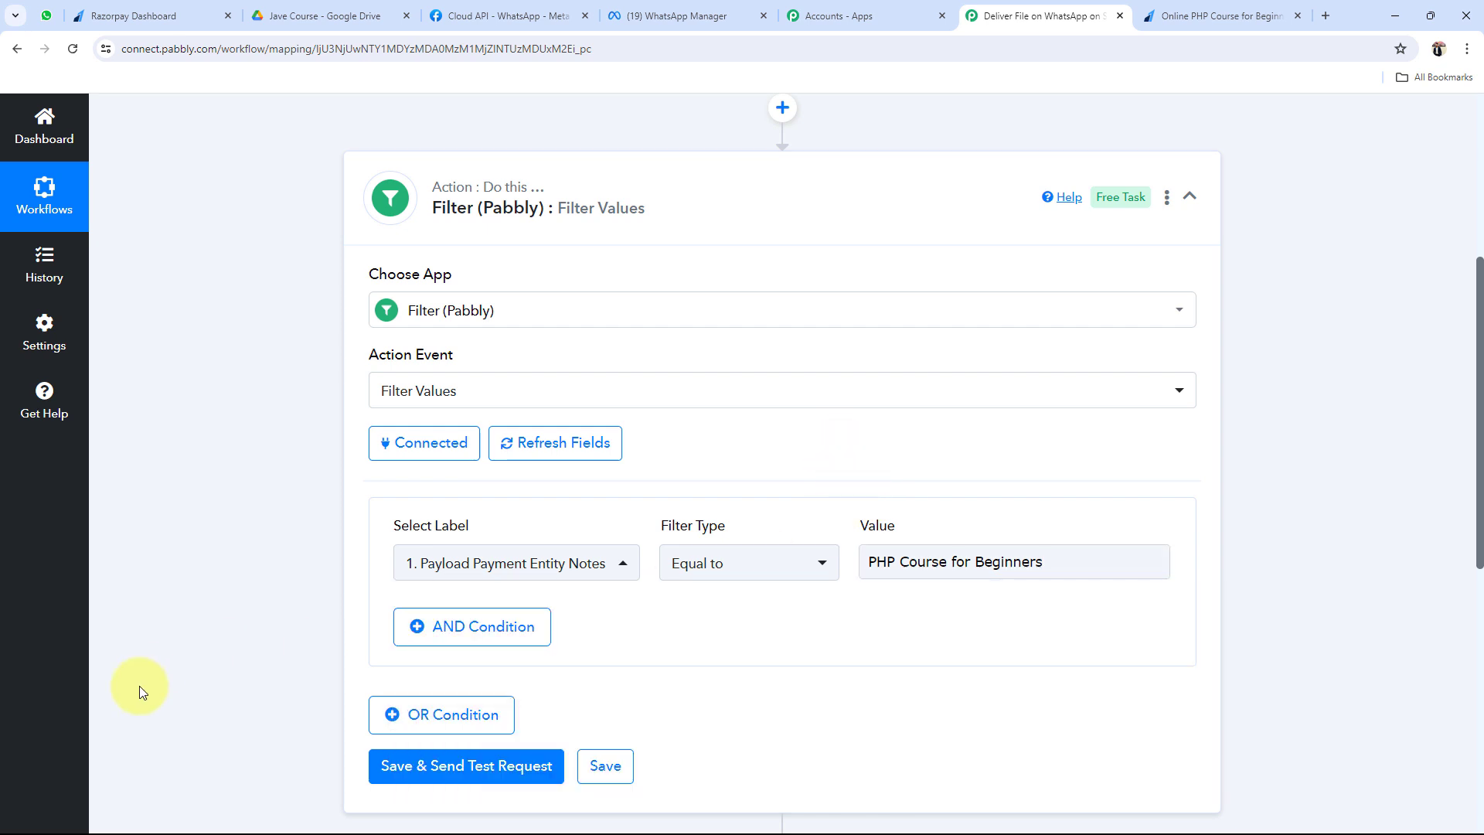
- Save the filter step with a test request and check the status and message in the received response
scroll(196, 697, "down", 2)
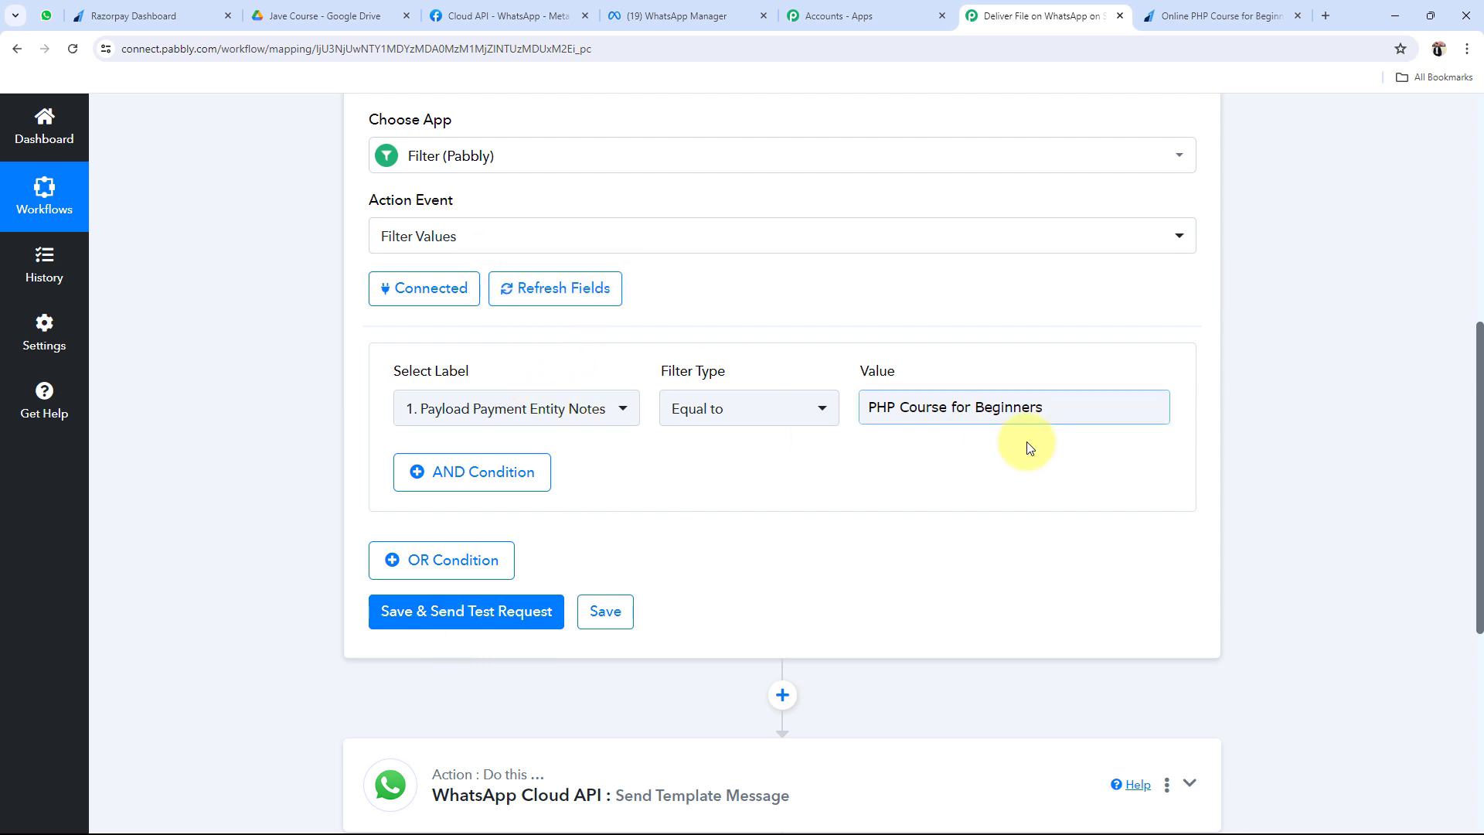
left_click(396, 626)
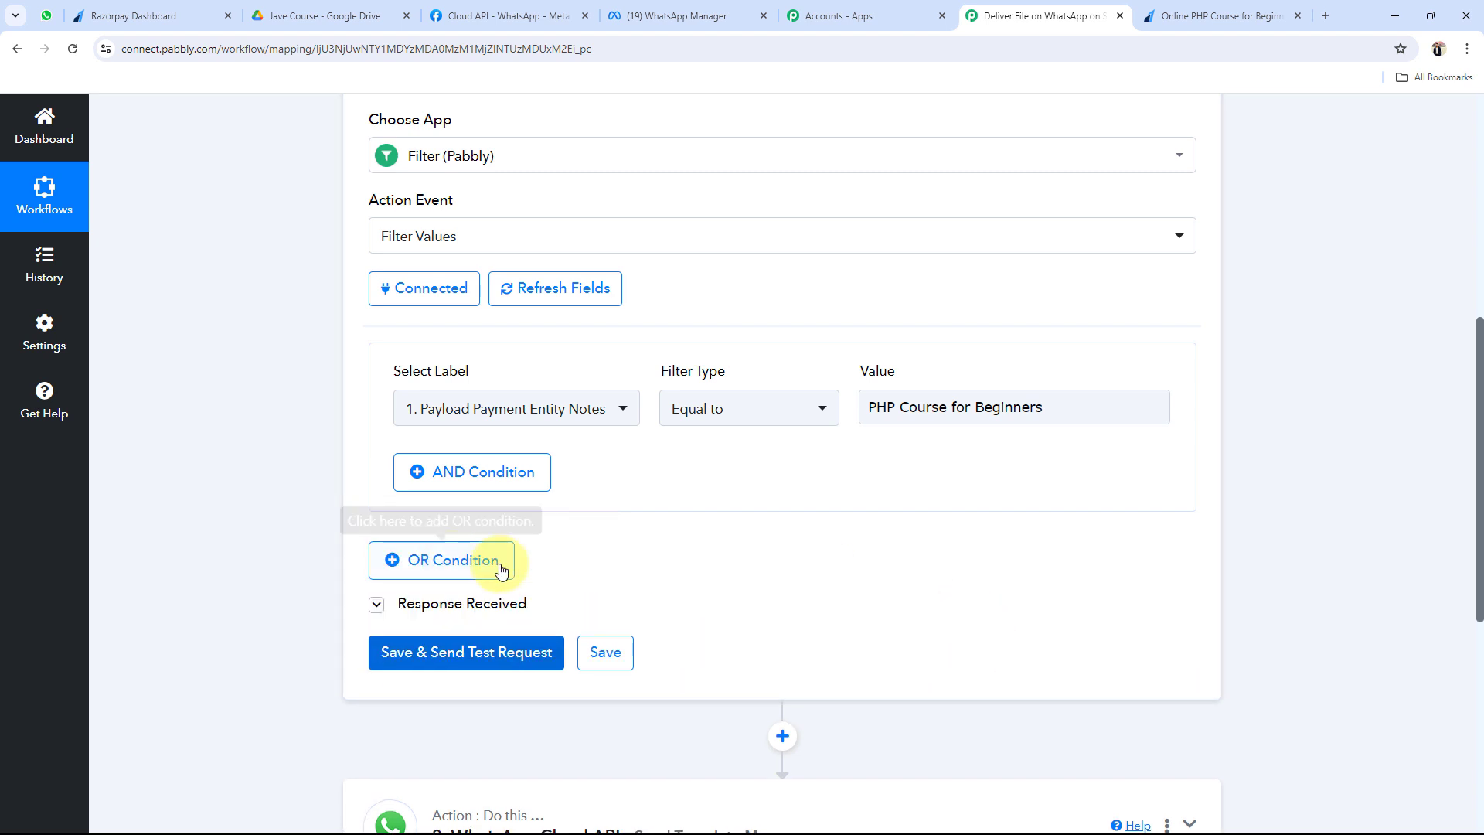
scroll(745, 639, "down", 2)
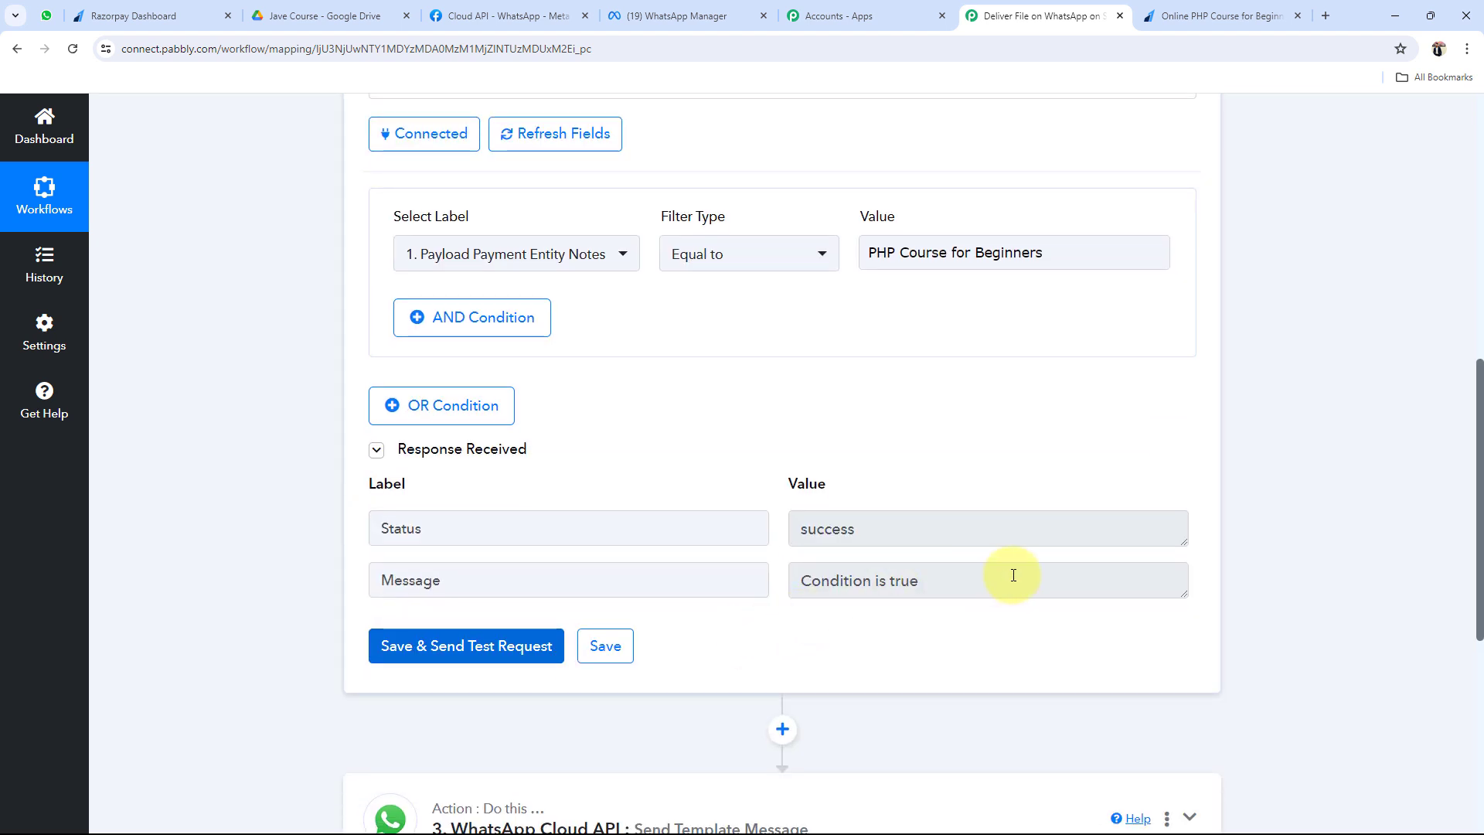
left_click_drag(1010, 572, 194, 580)
left_click(194, 580)
scroll(276, 613, "down", 3)
- Shorten the filter value to Beginners, send a test request and check the response message
scroll(424, 603, "up", 5)
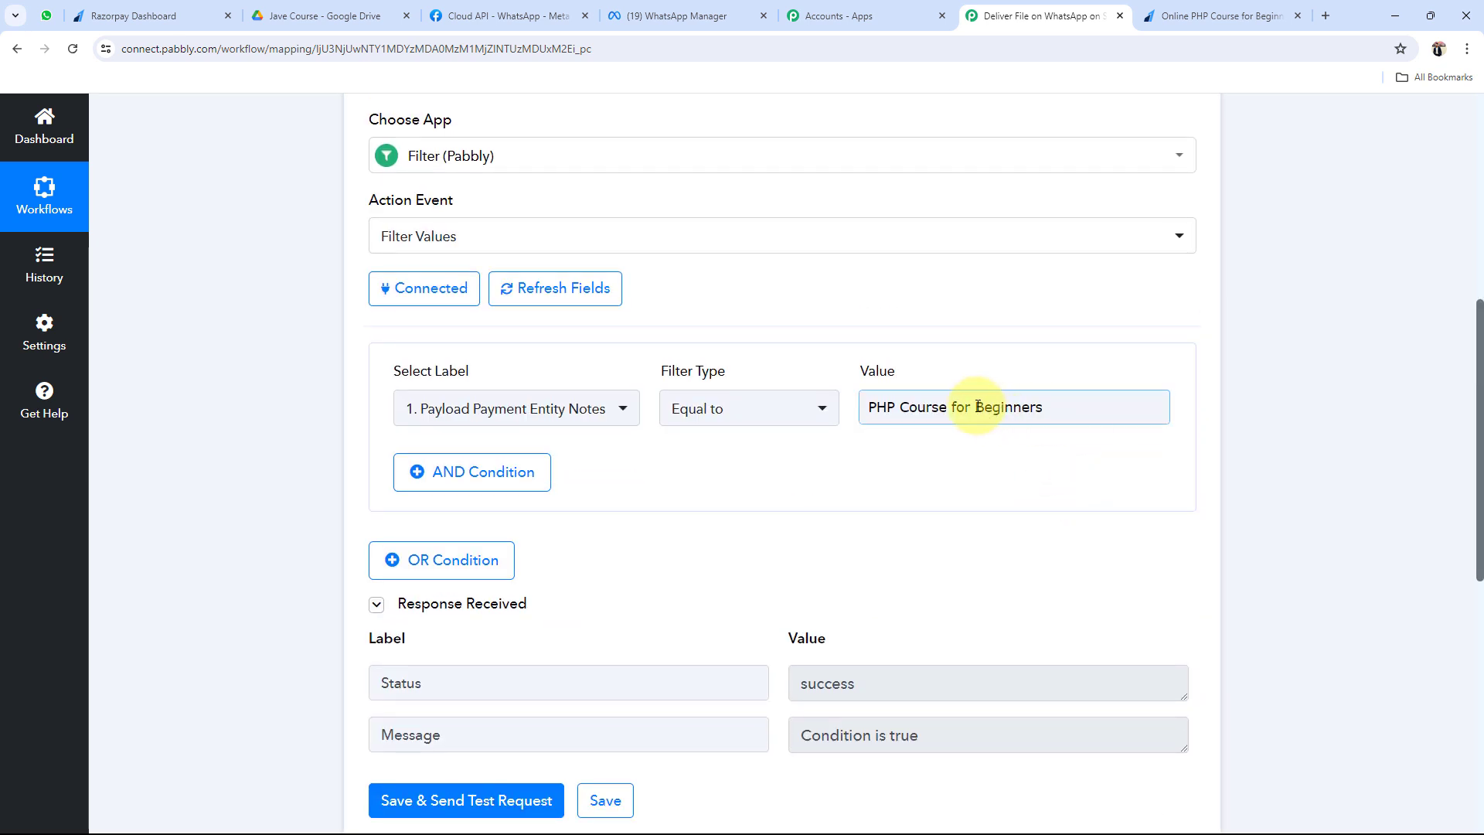
left_click_drag(975, 406, 741, 438)
key("BackSpace")
left_click(298, 473)
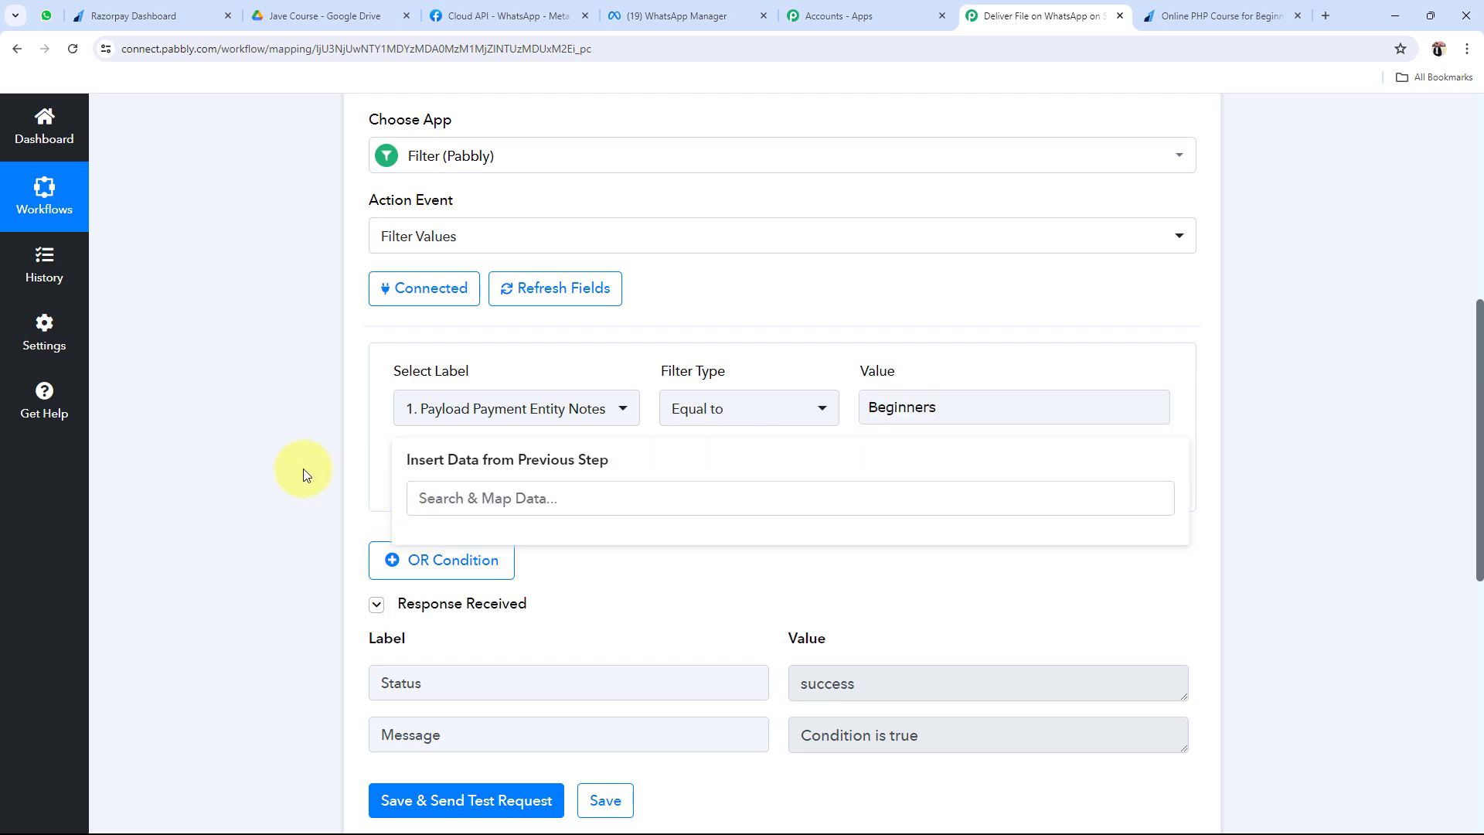
left_click(392, 800)
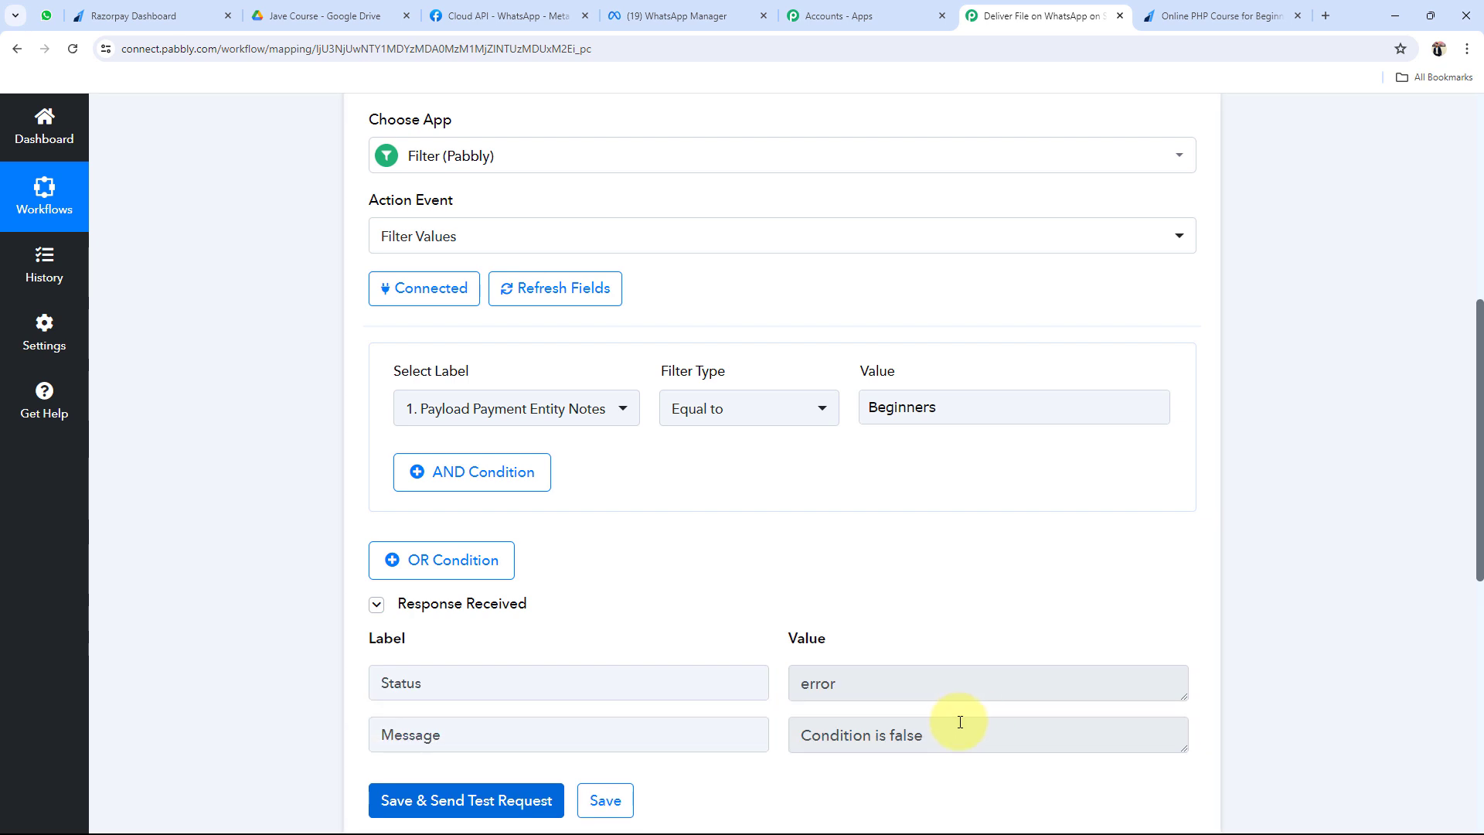
left_click_drag(958, 723, 795, 729)
left_click(319, 655)
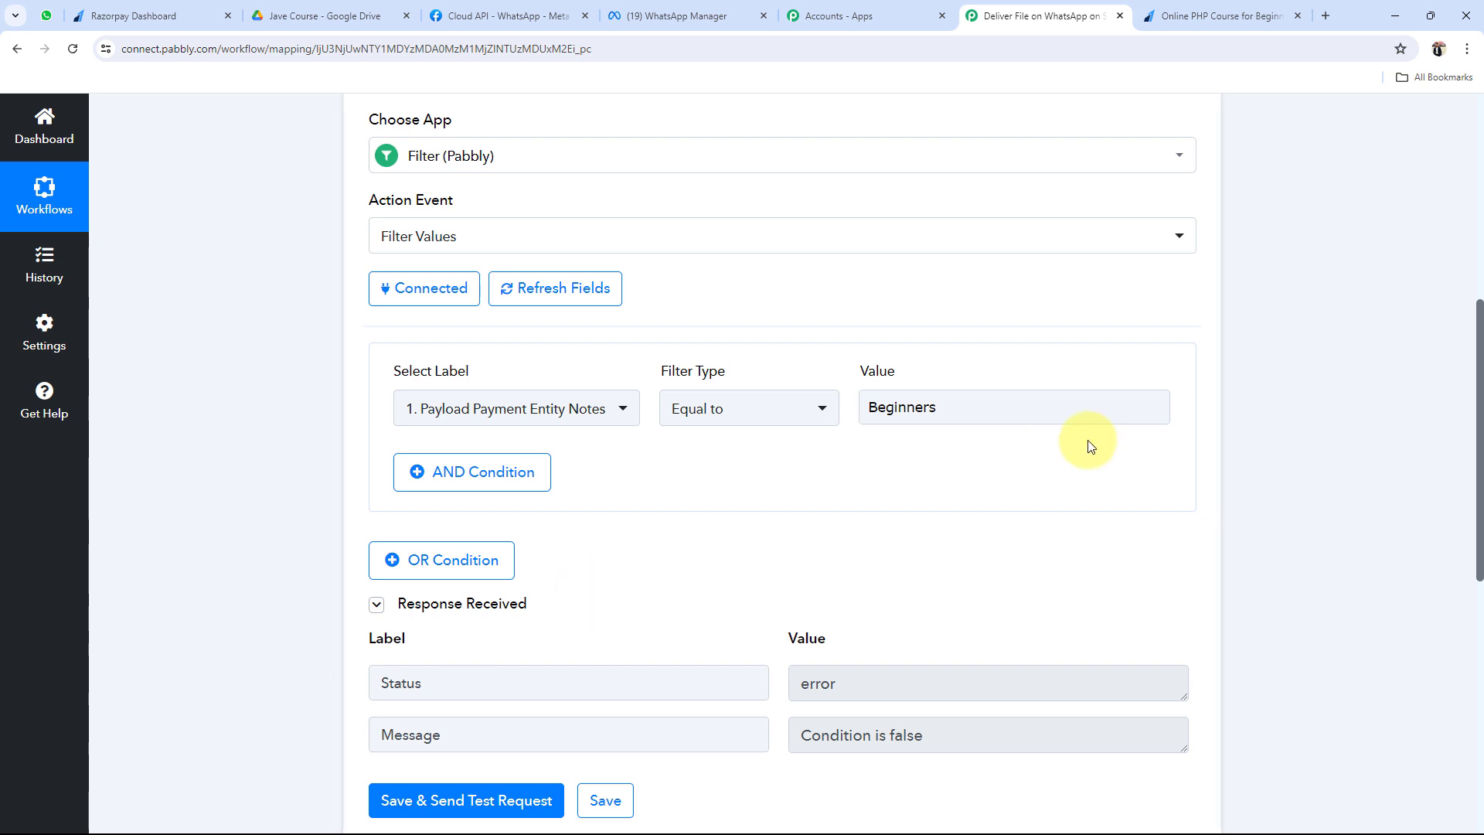
- Restore the filter value PHP Course for Beginners by pasting it, save with a test request and collapse the filter step
left_click_drag(1031, 407, 665, 401)
key("ctrl+v")
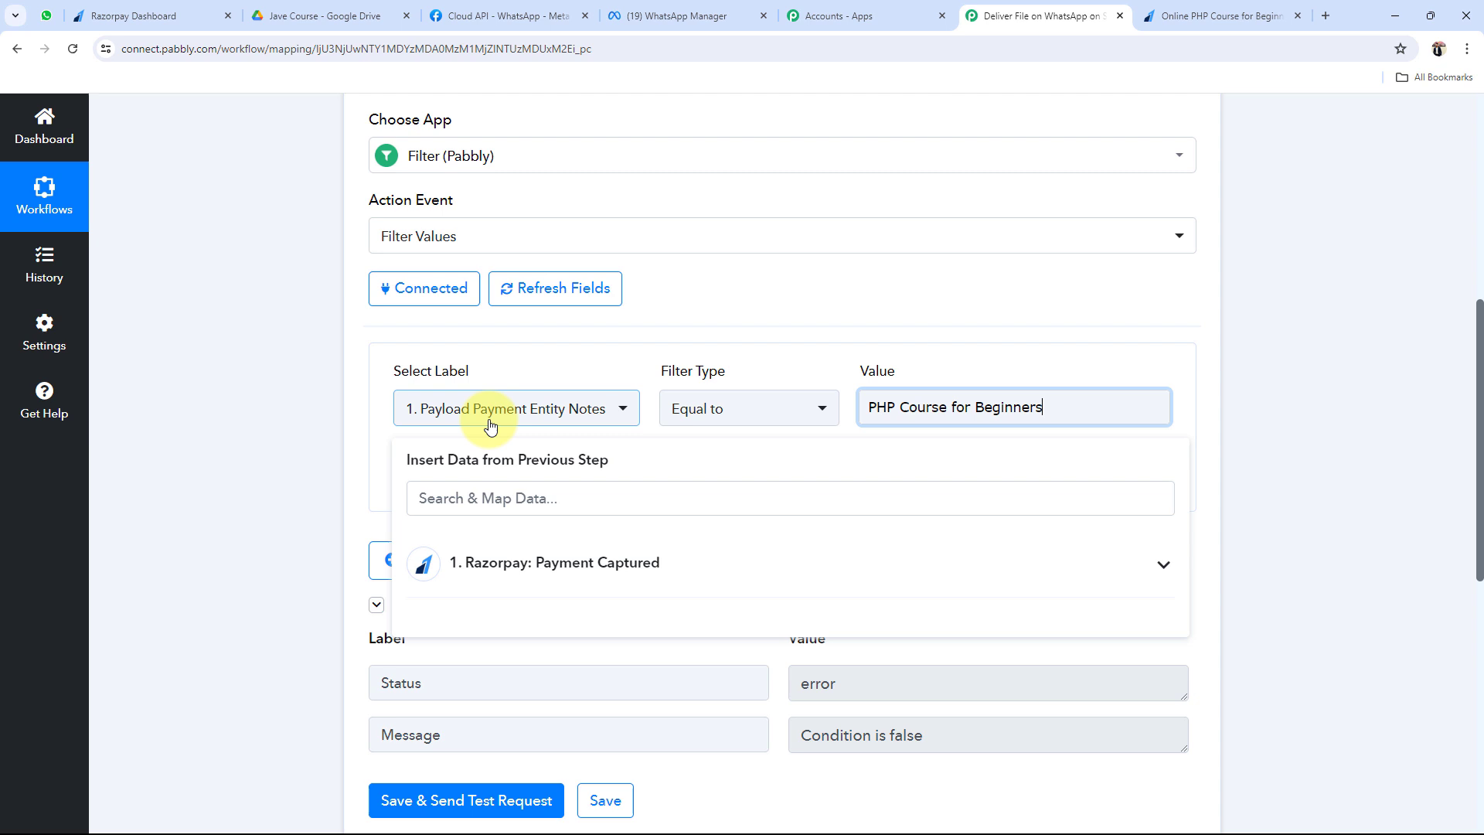
left_click(298, 416)
left_click(492, 800)
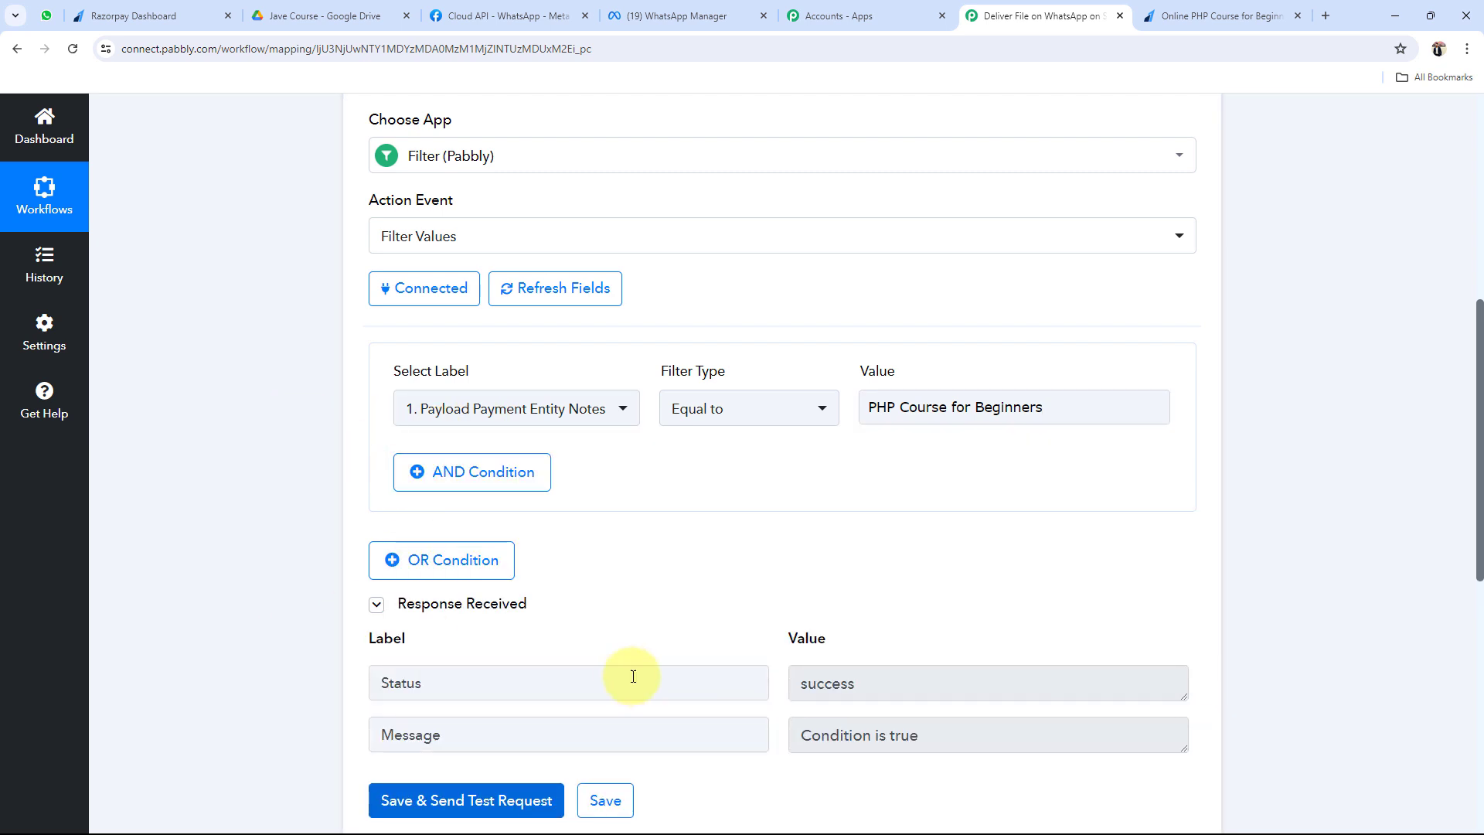
scroll(247, 387, "up", 4)
left_click(889, 377)
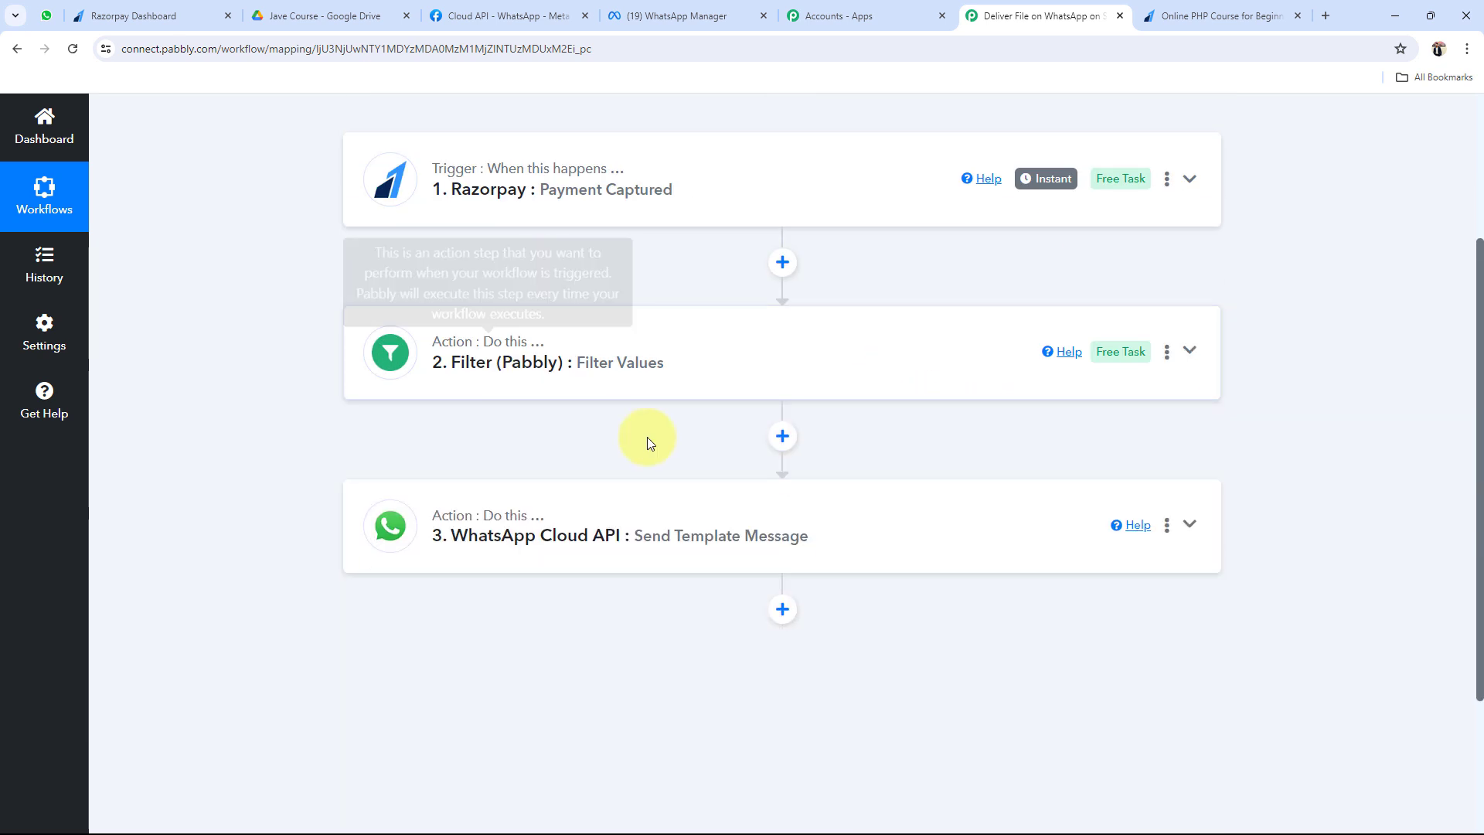
- Expand the WhatsApp Cloud API action, start connecting it with a new connection and view the required credential fields
left_click(570, 536)
scroll(939, 740, "down", 3)
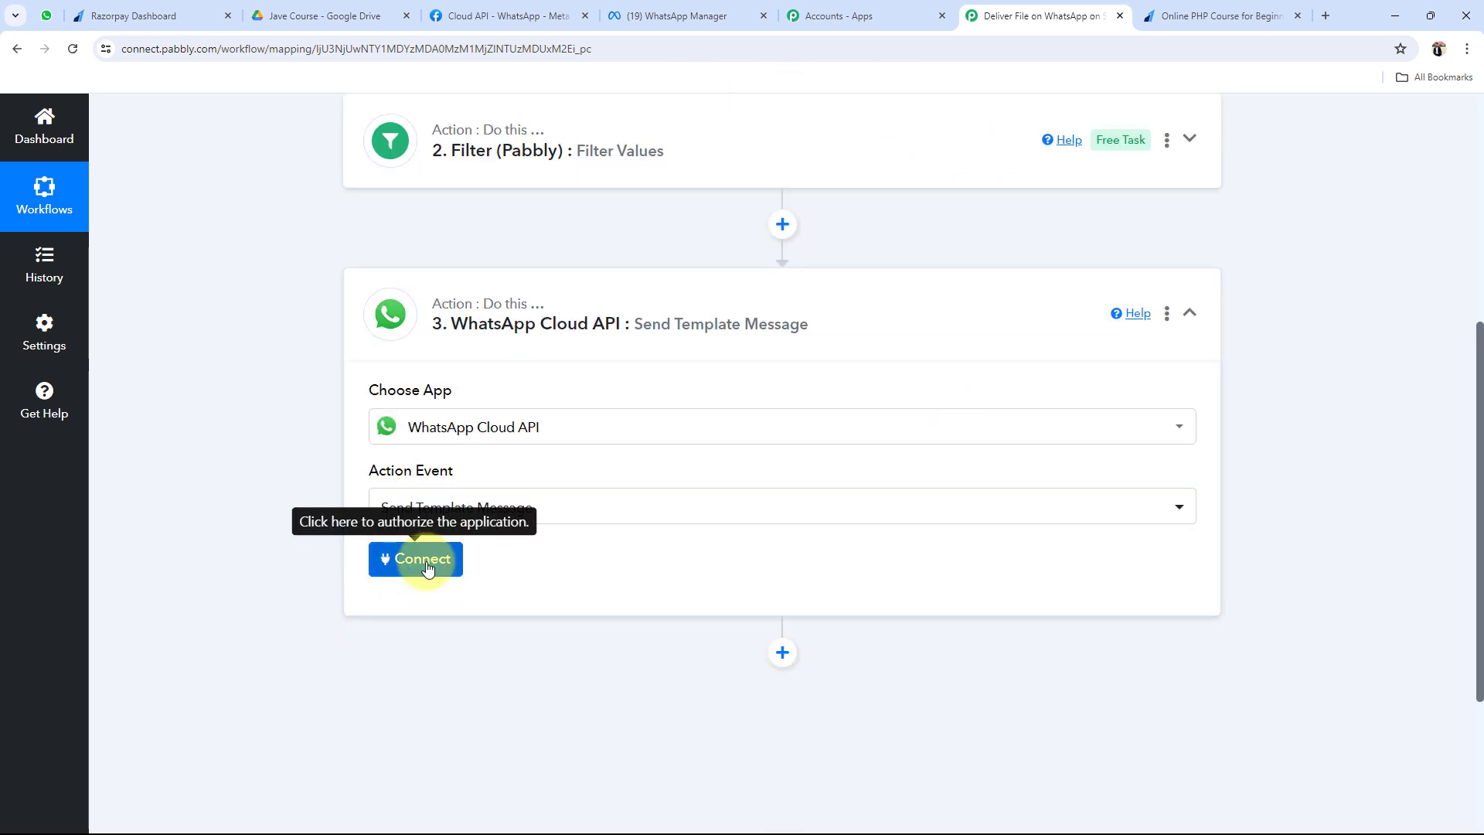
left_click(427, 563)
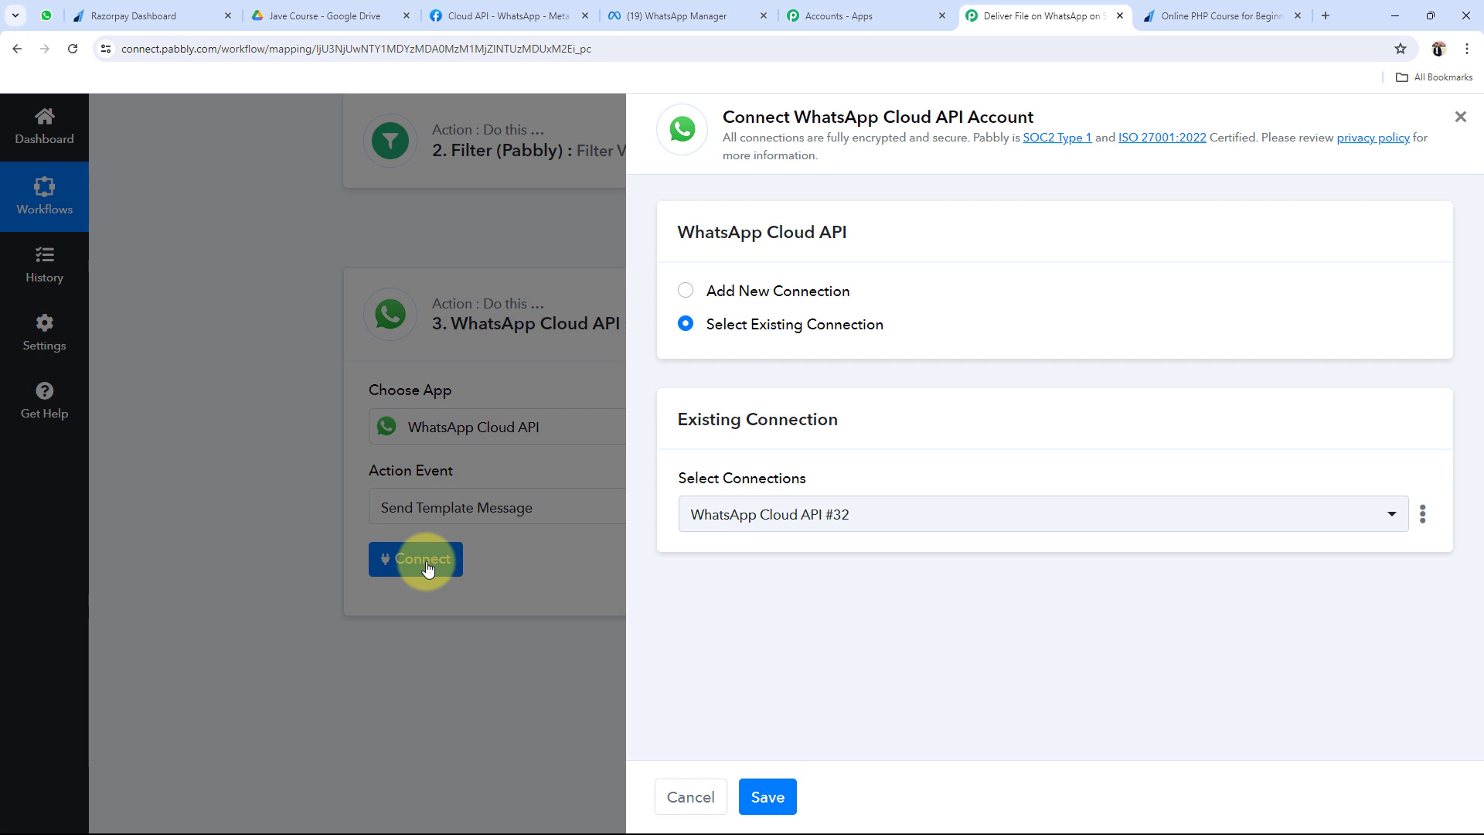
left_click(685, 292)
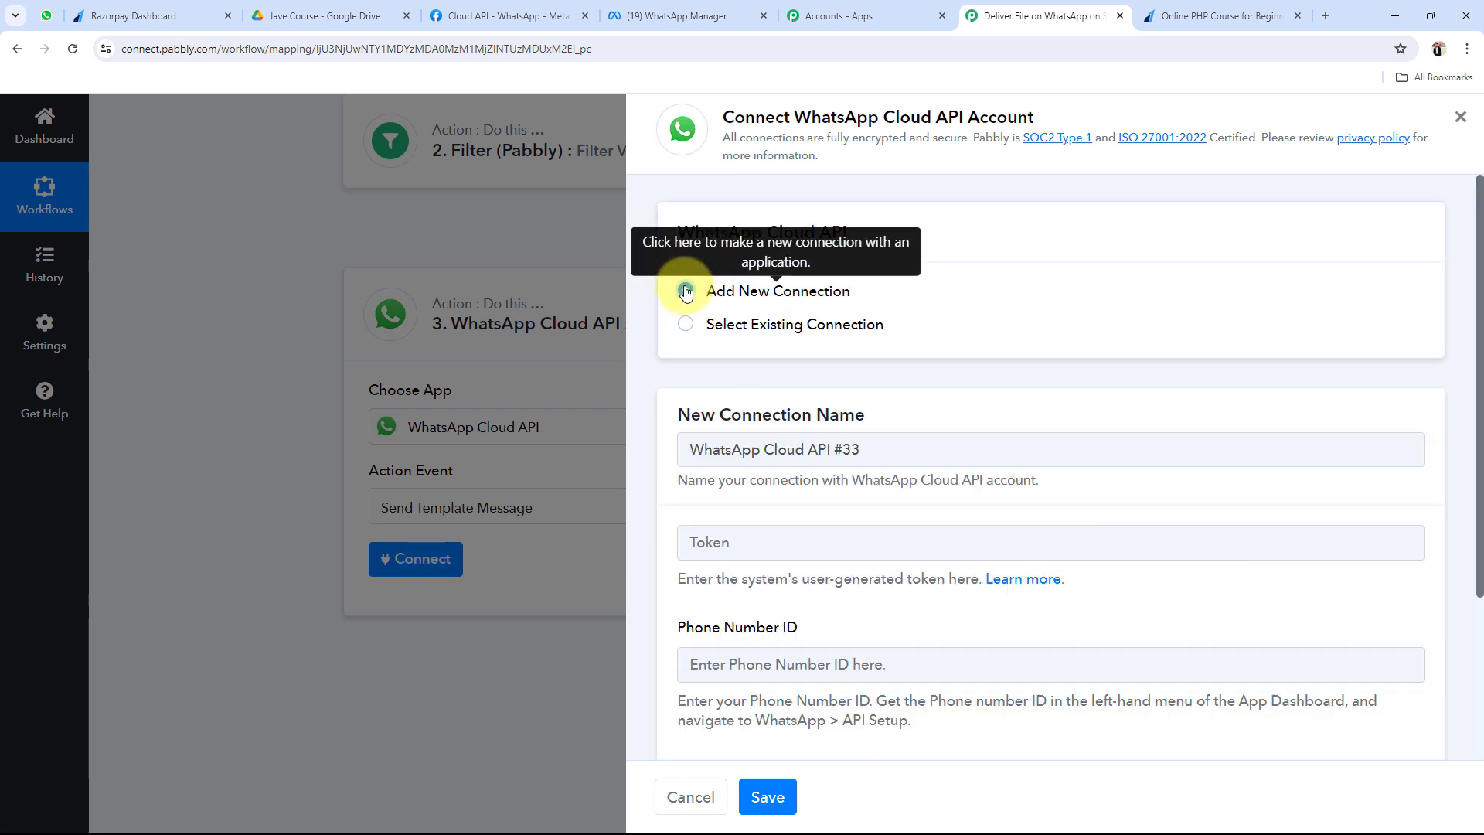
scroll(830, 408, "down", 3)
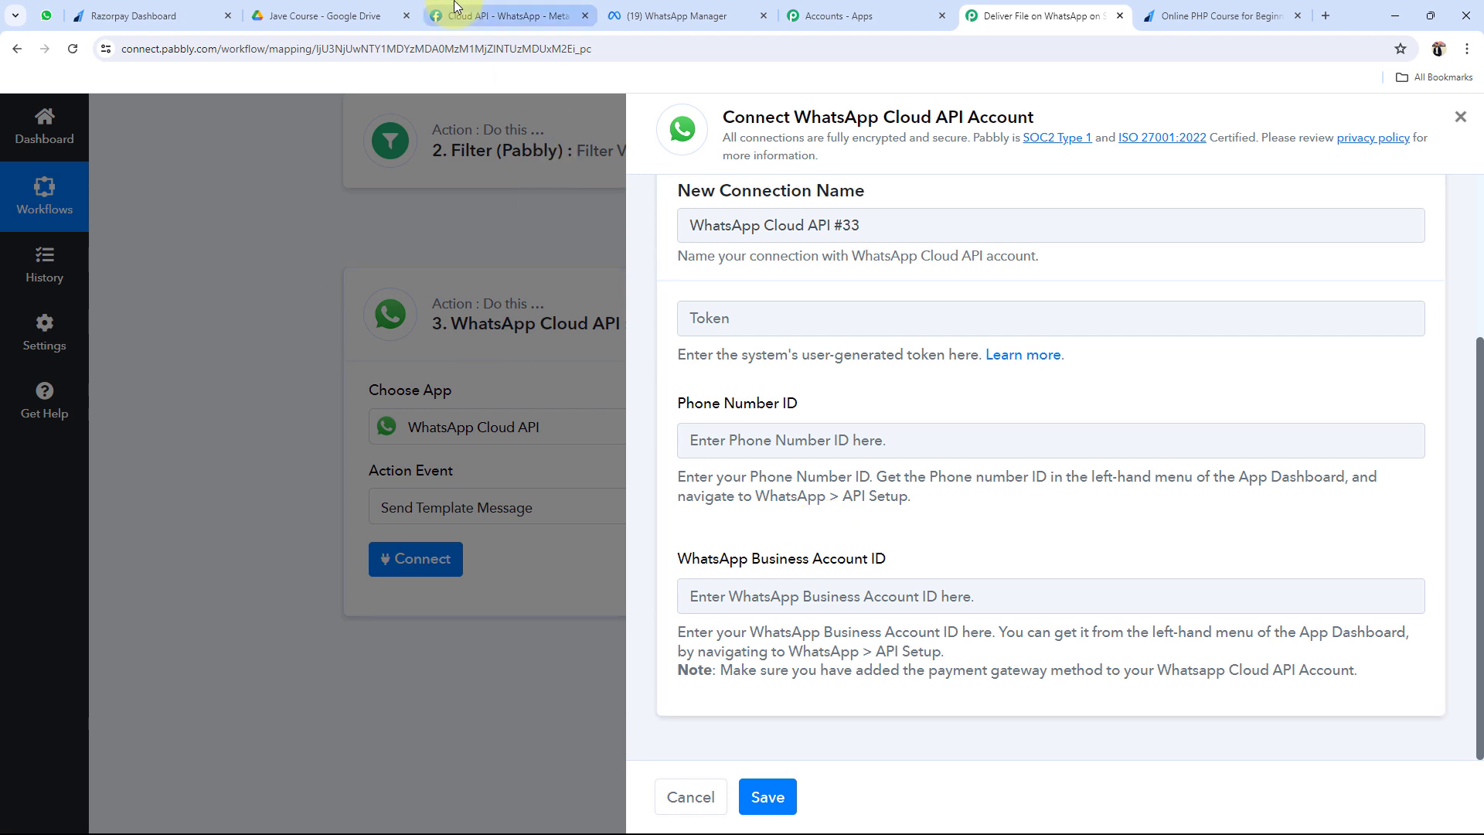
- Locate the access token and IDs on Meta's API Setup page, return to the connection form and close the PHP course payment page
left_click(504, 17)
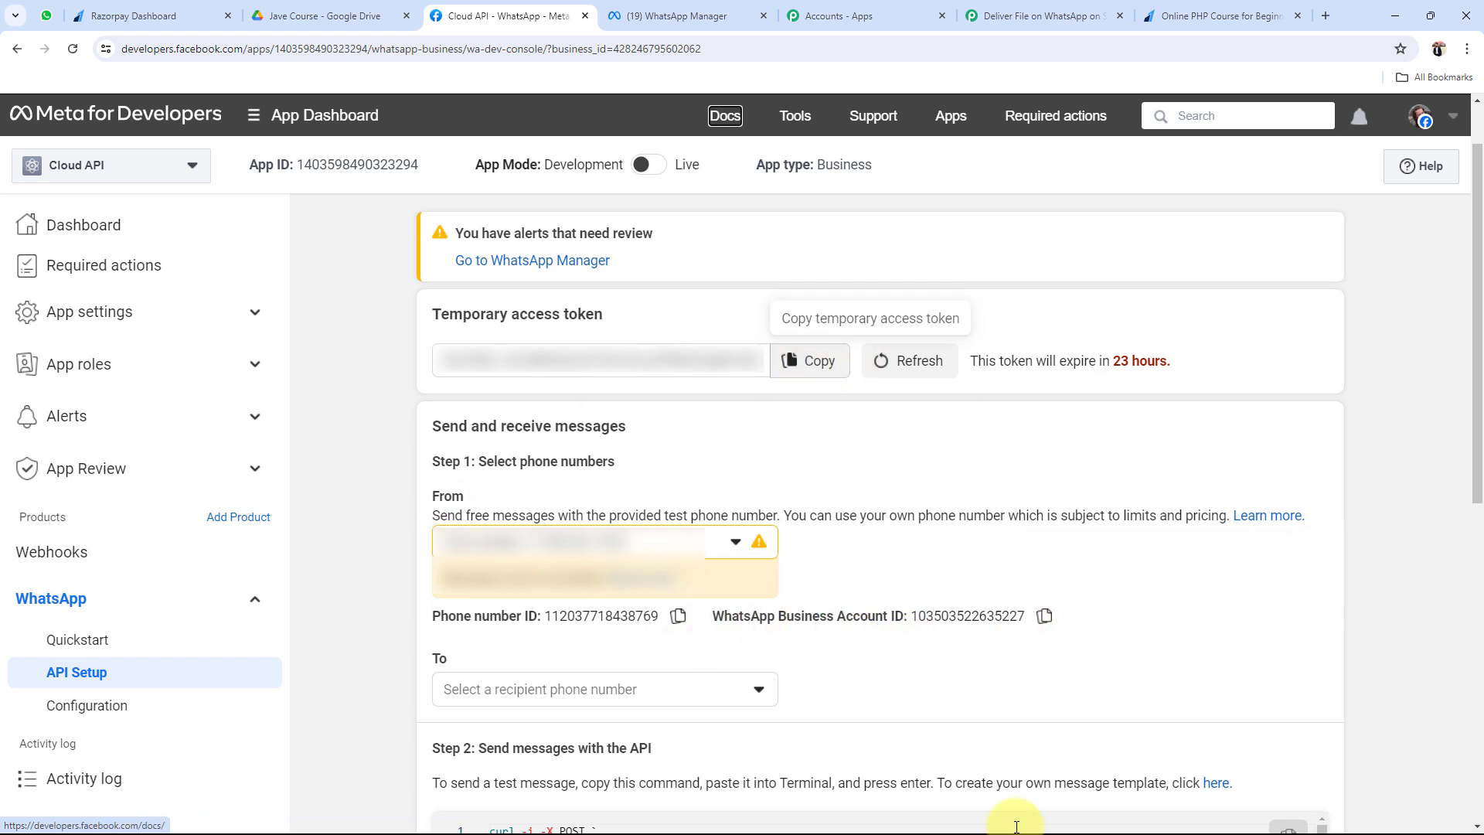
left_click(1043, 15)
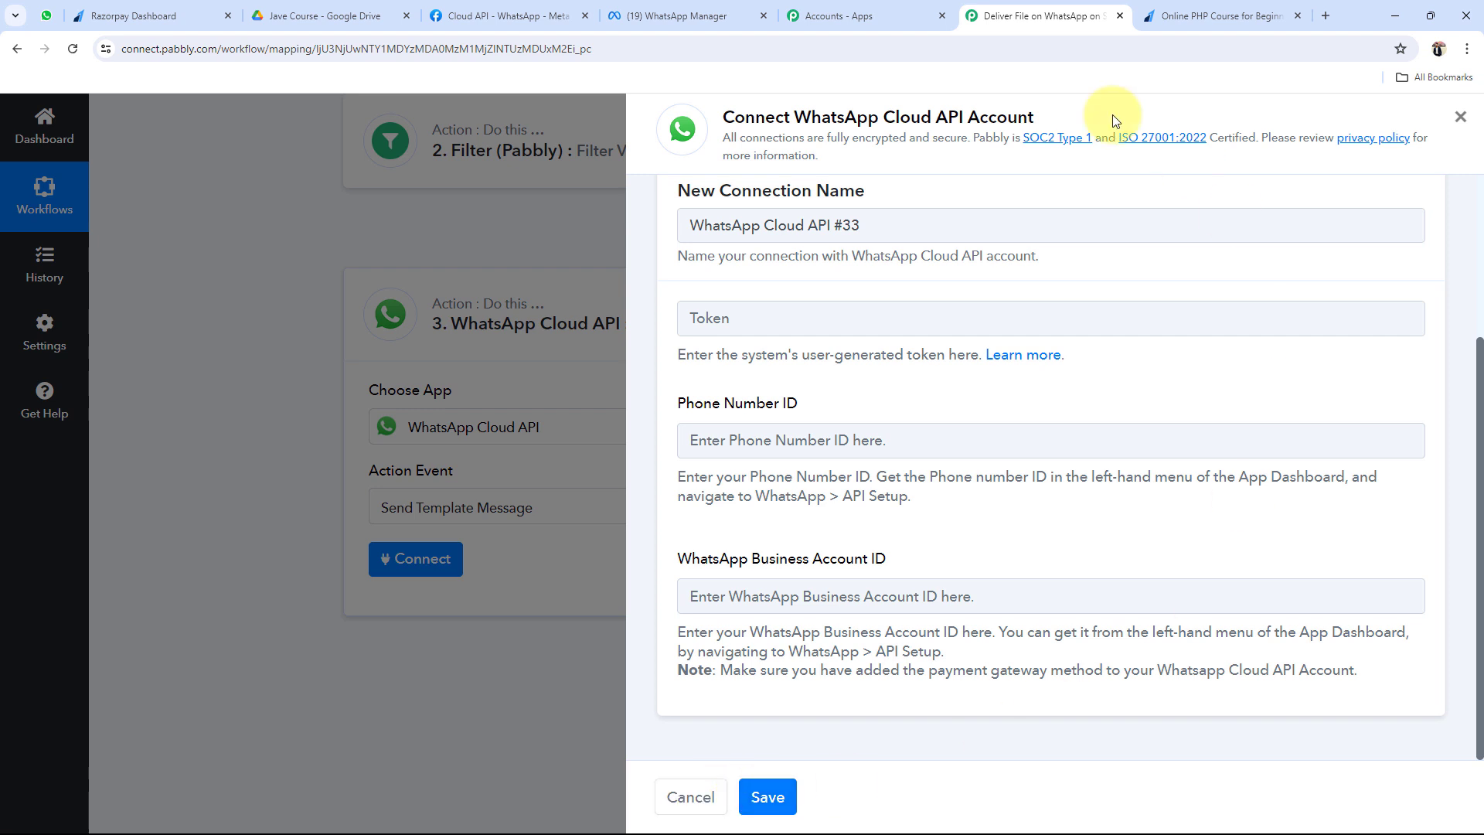
left_click(1296, 17)
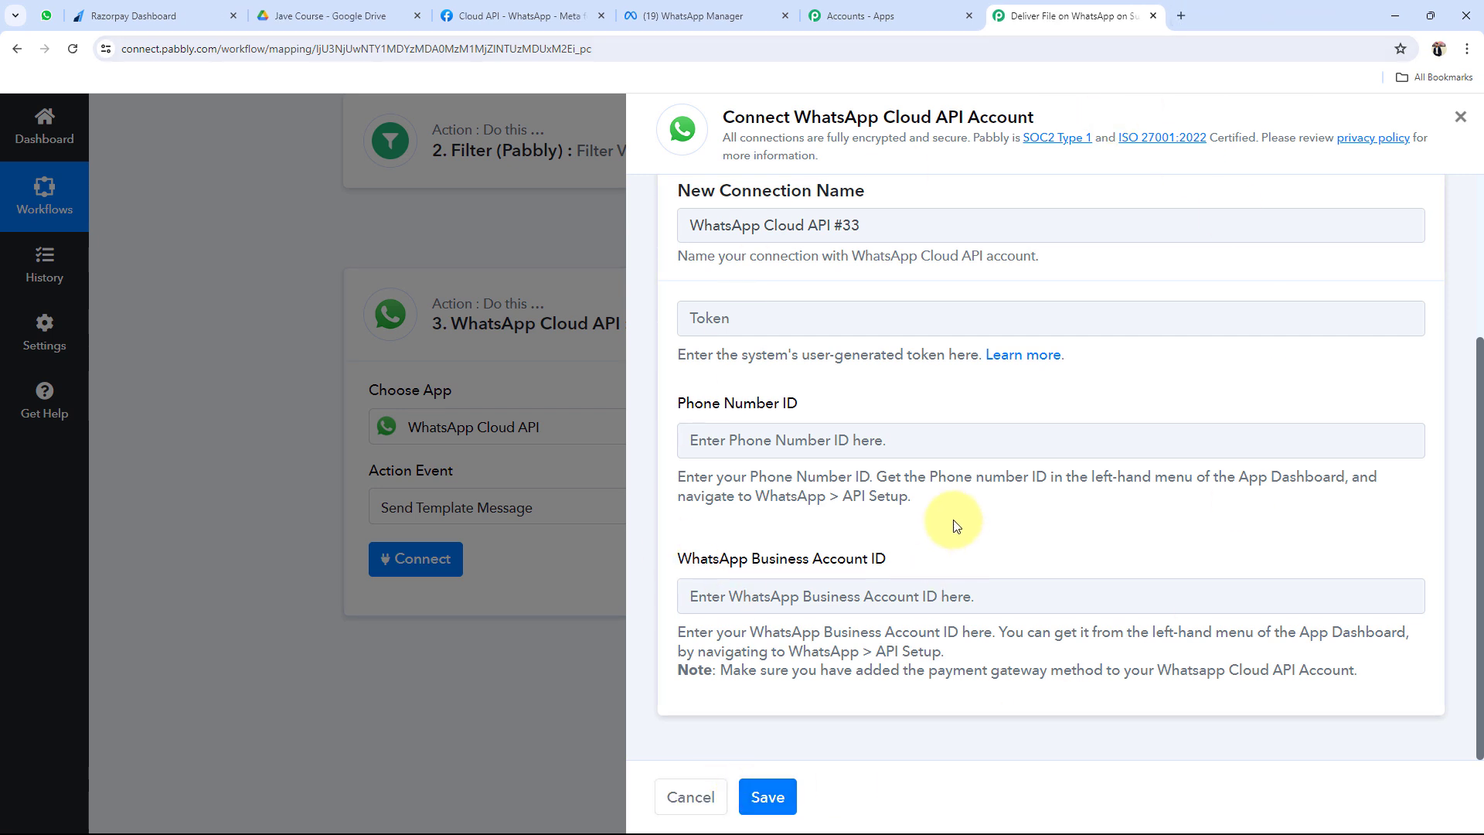
scroll(956, 525, "up", 3)
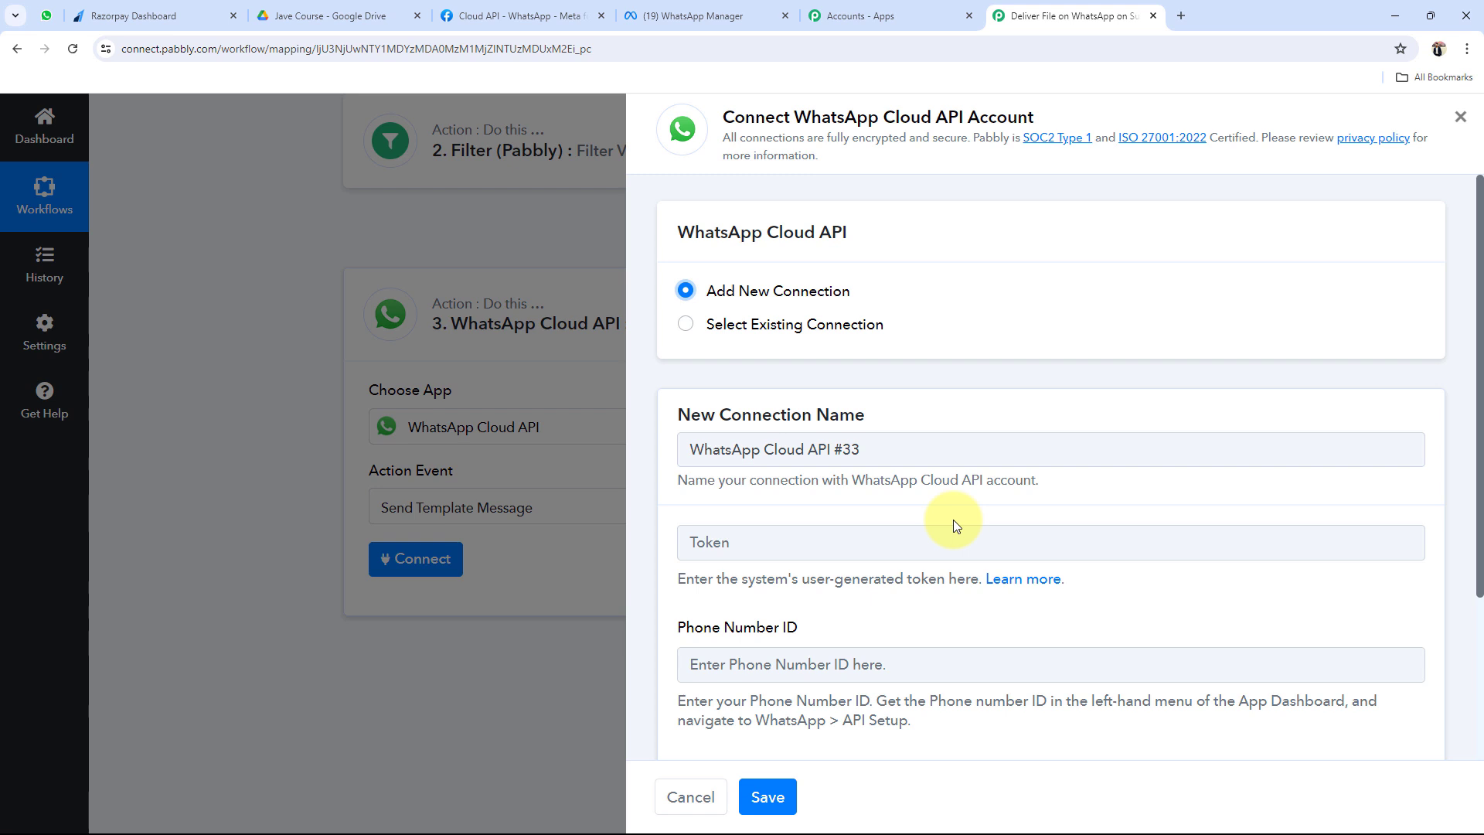
- Connect the WhatsApp Cloud API action using the existing connection WhatsApp Cloud API #32 and save it
left_click(685, 324)
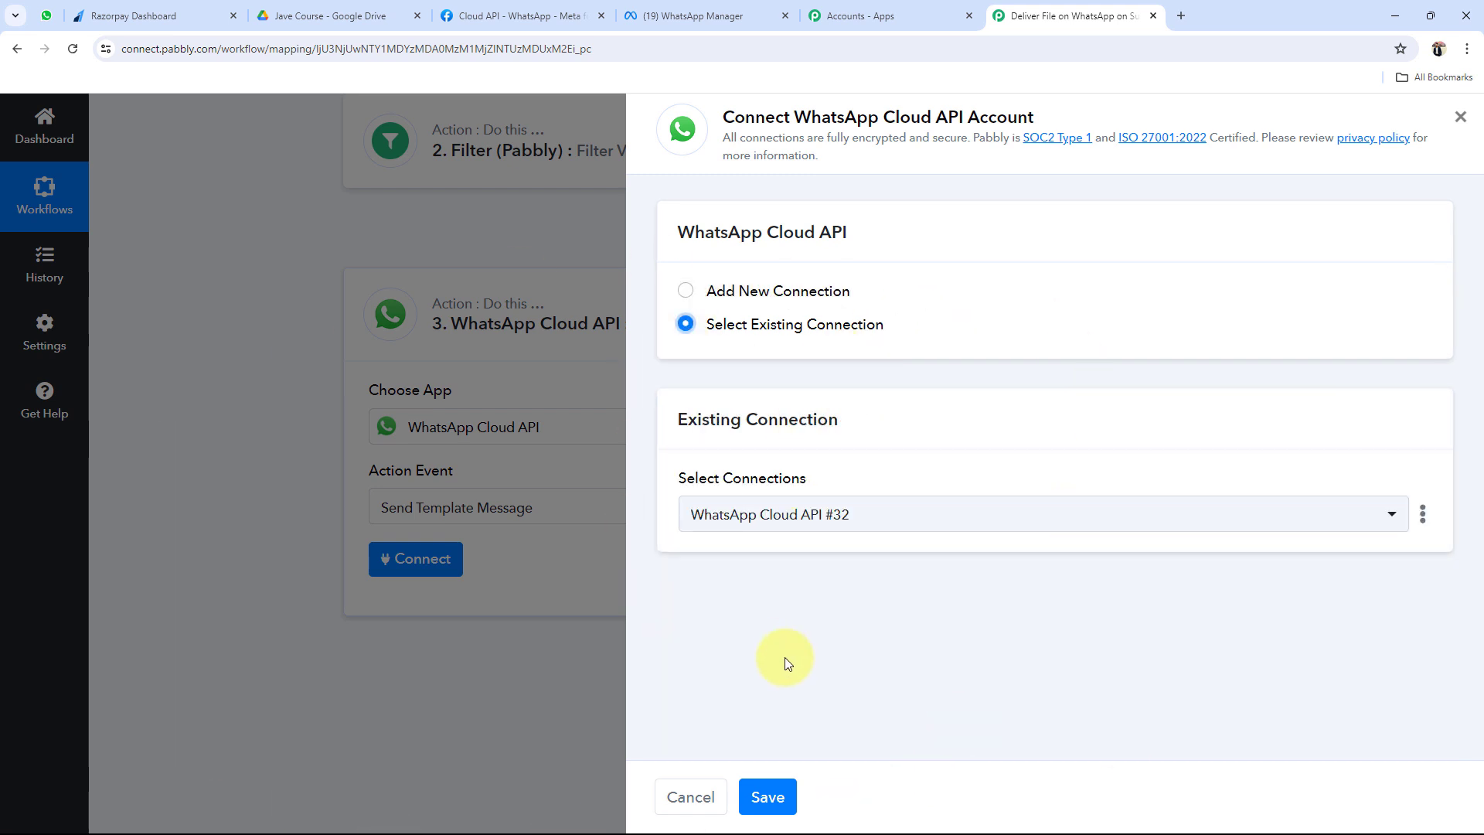
left_click(766, 797)
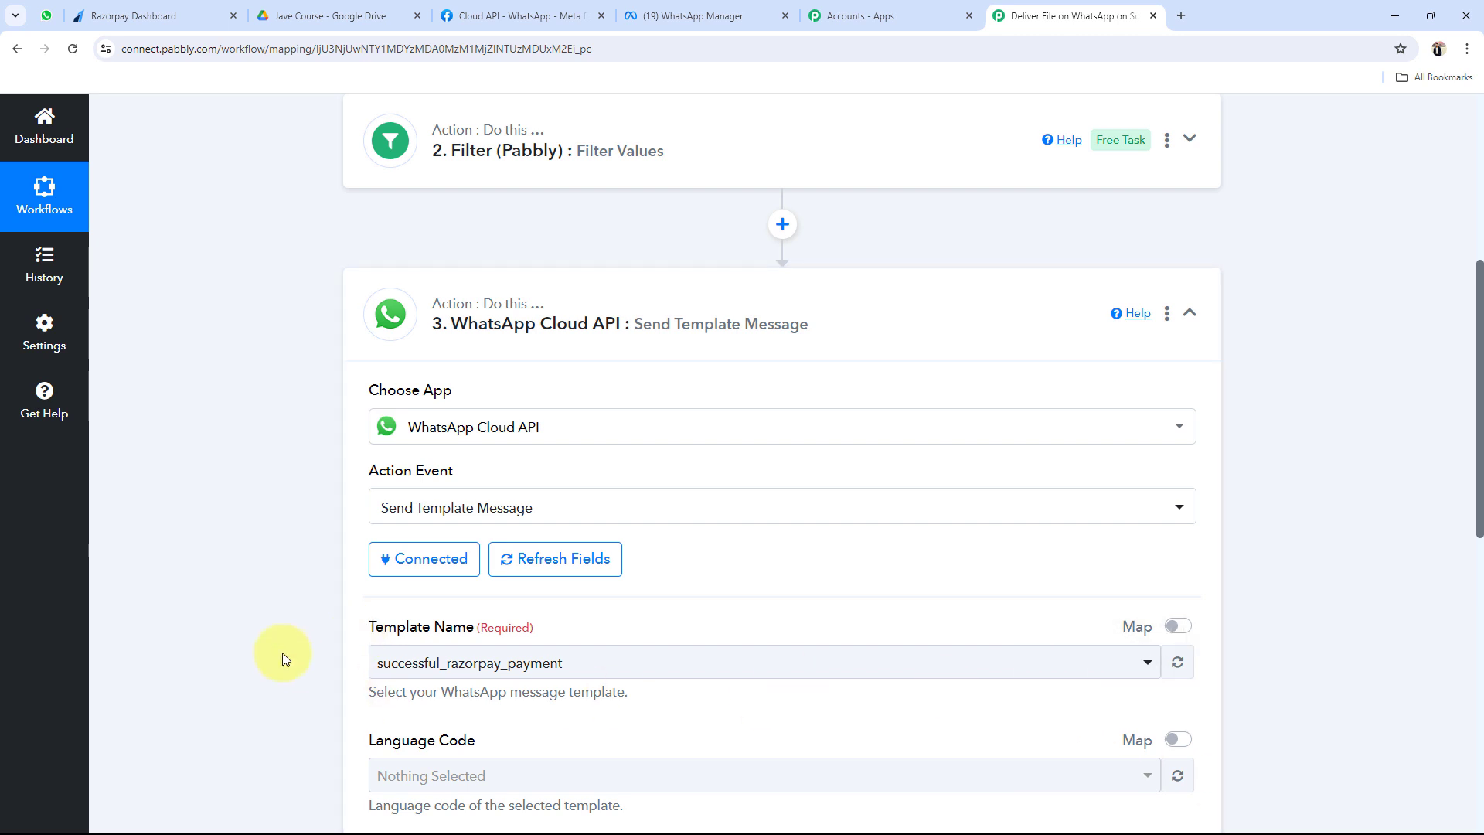
scroll(310, 657, "down", 1)
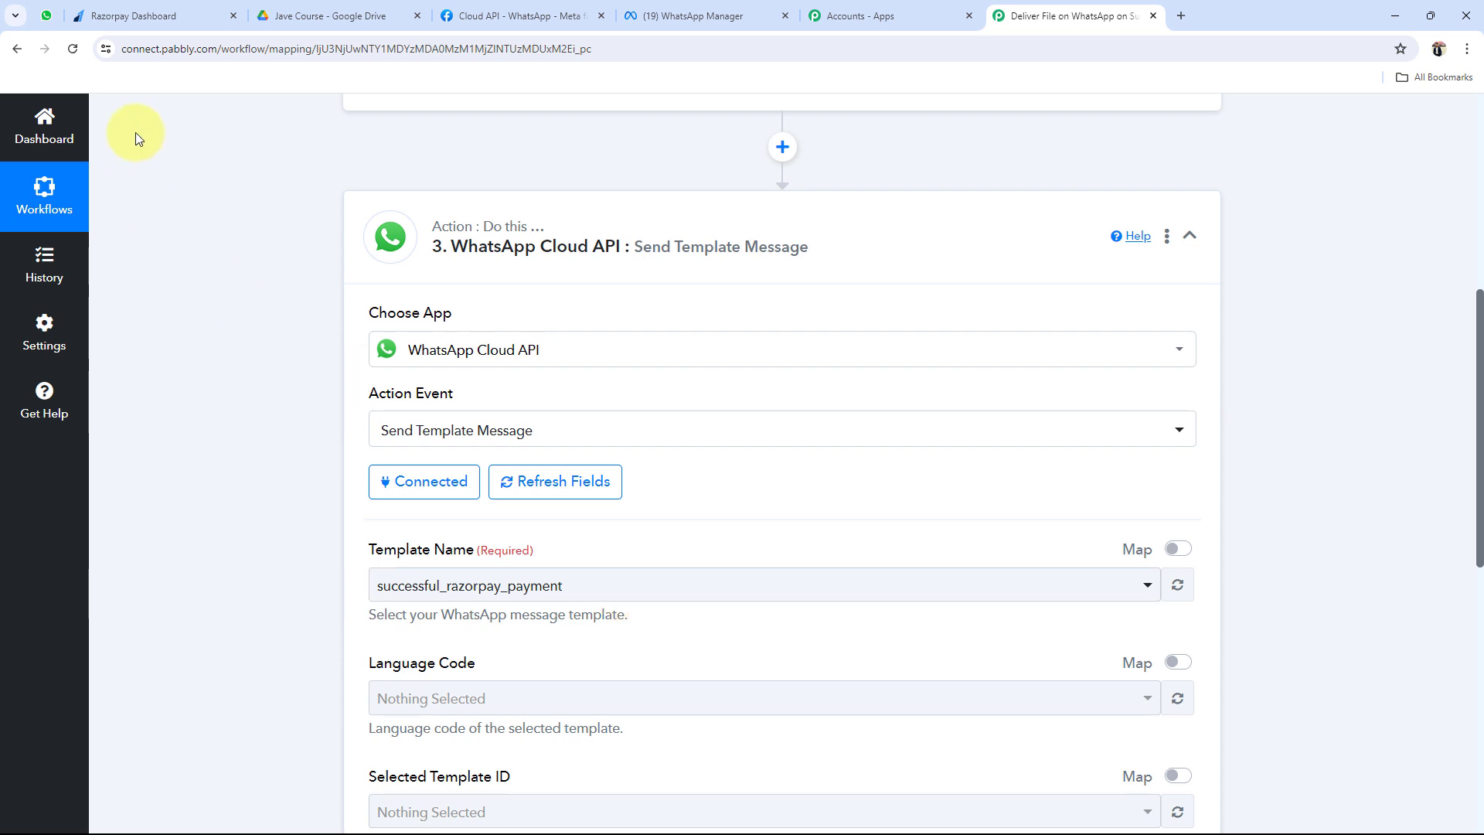
- Switch to WhatsApp Manager, look through the message templates and open successful_razorpay_payment for editing
left_click(530, 10)
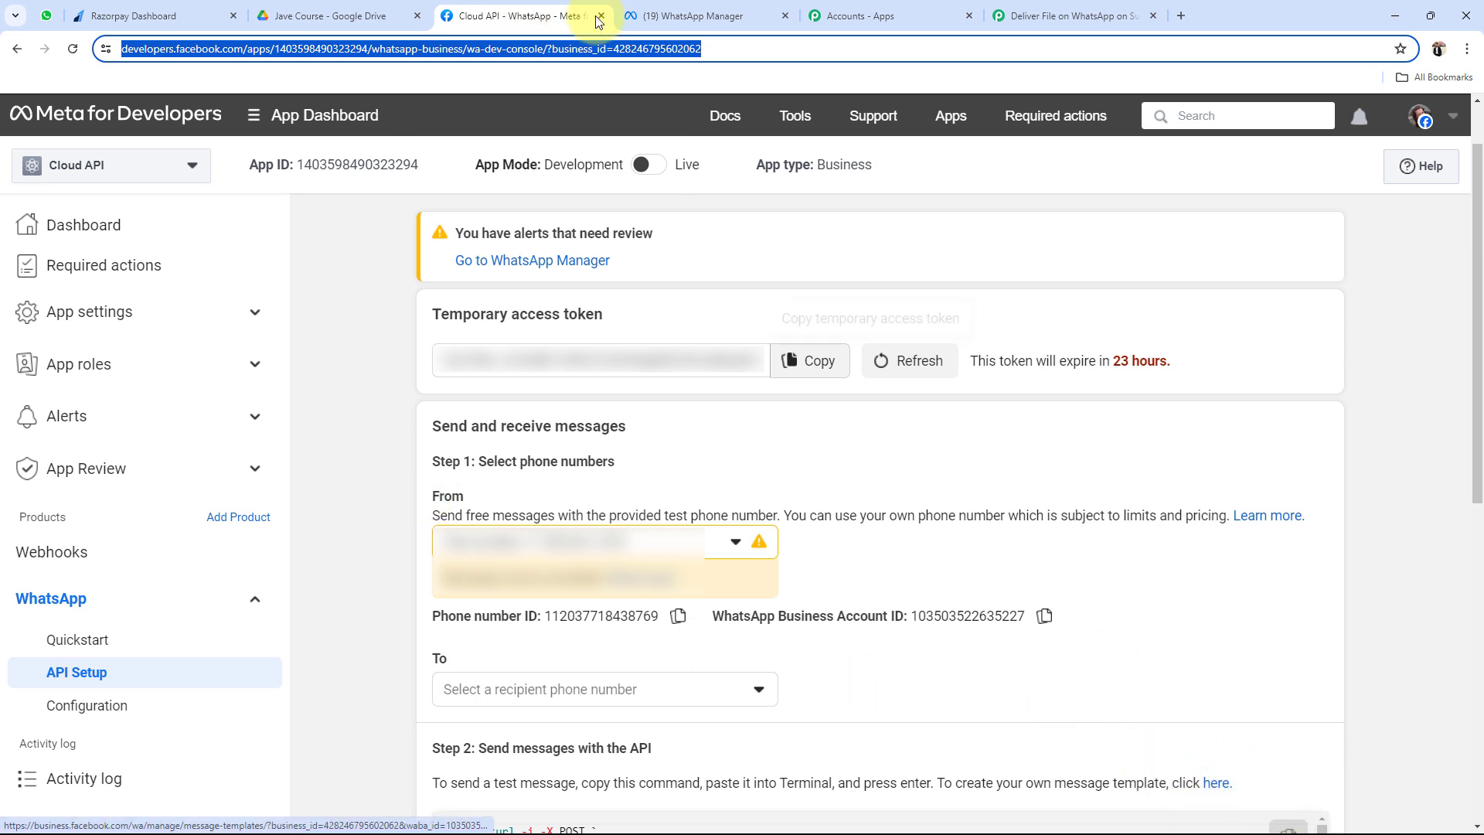
left_click(380, 247)
left_click(694, 16)
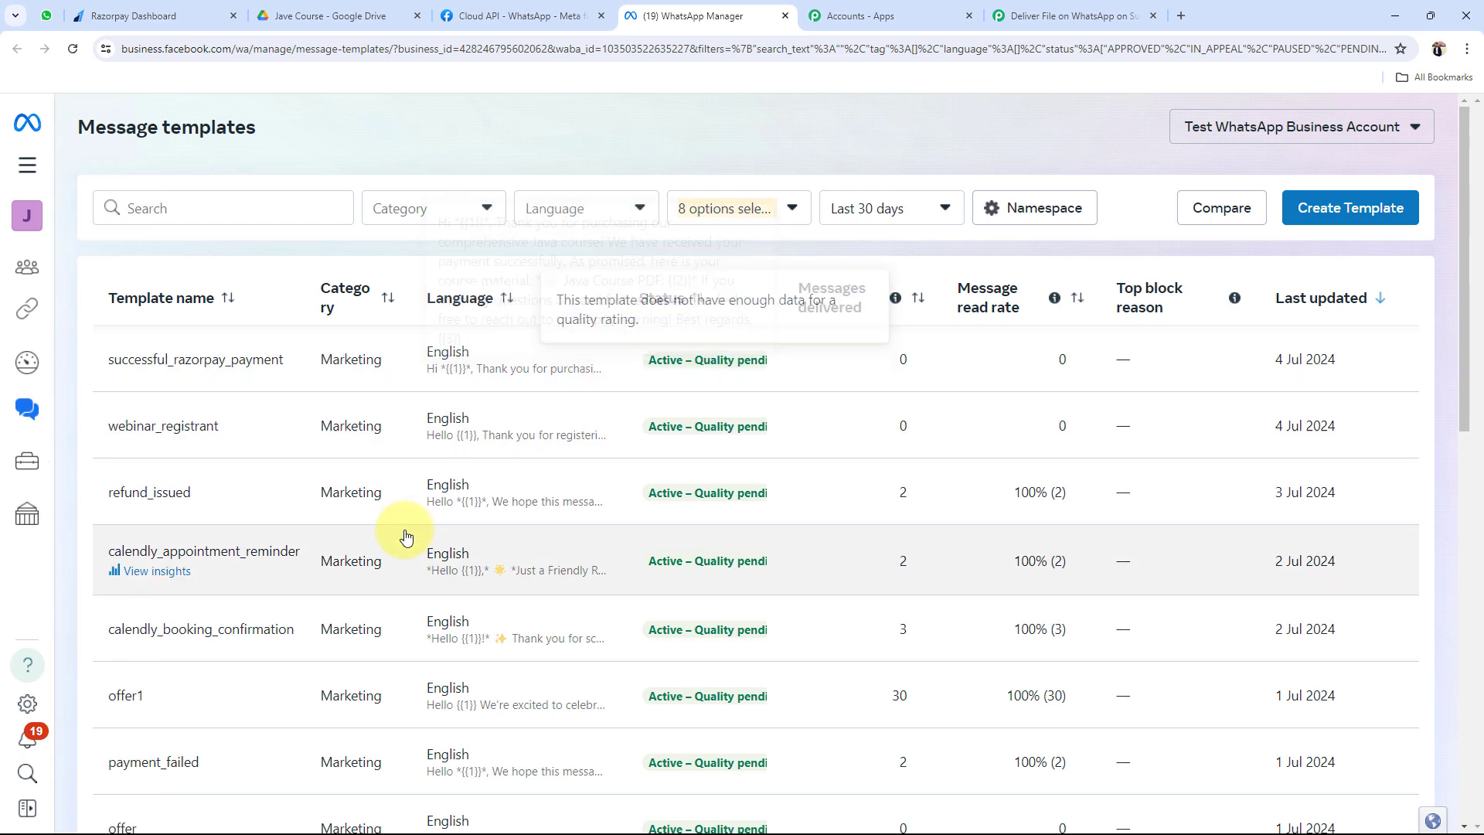
scroll(401, 537, "down", 8)
scroll(406, 537, "up", 8)
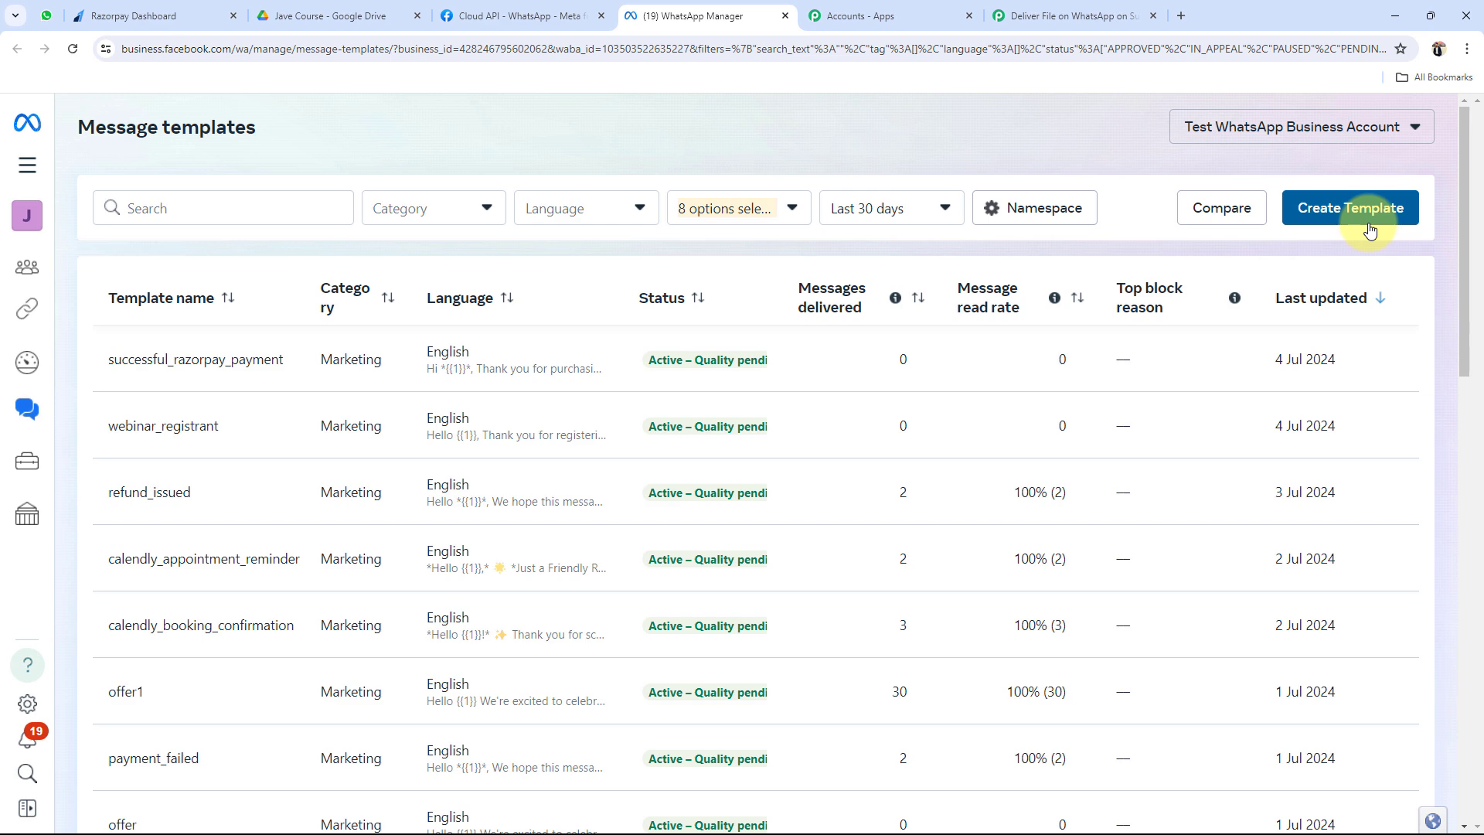
left_click(250, 351)
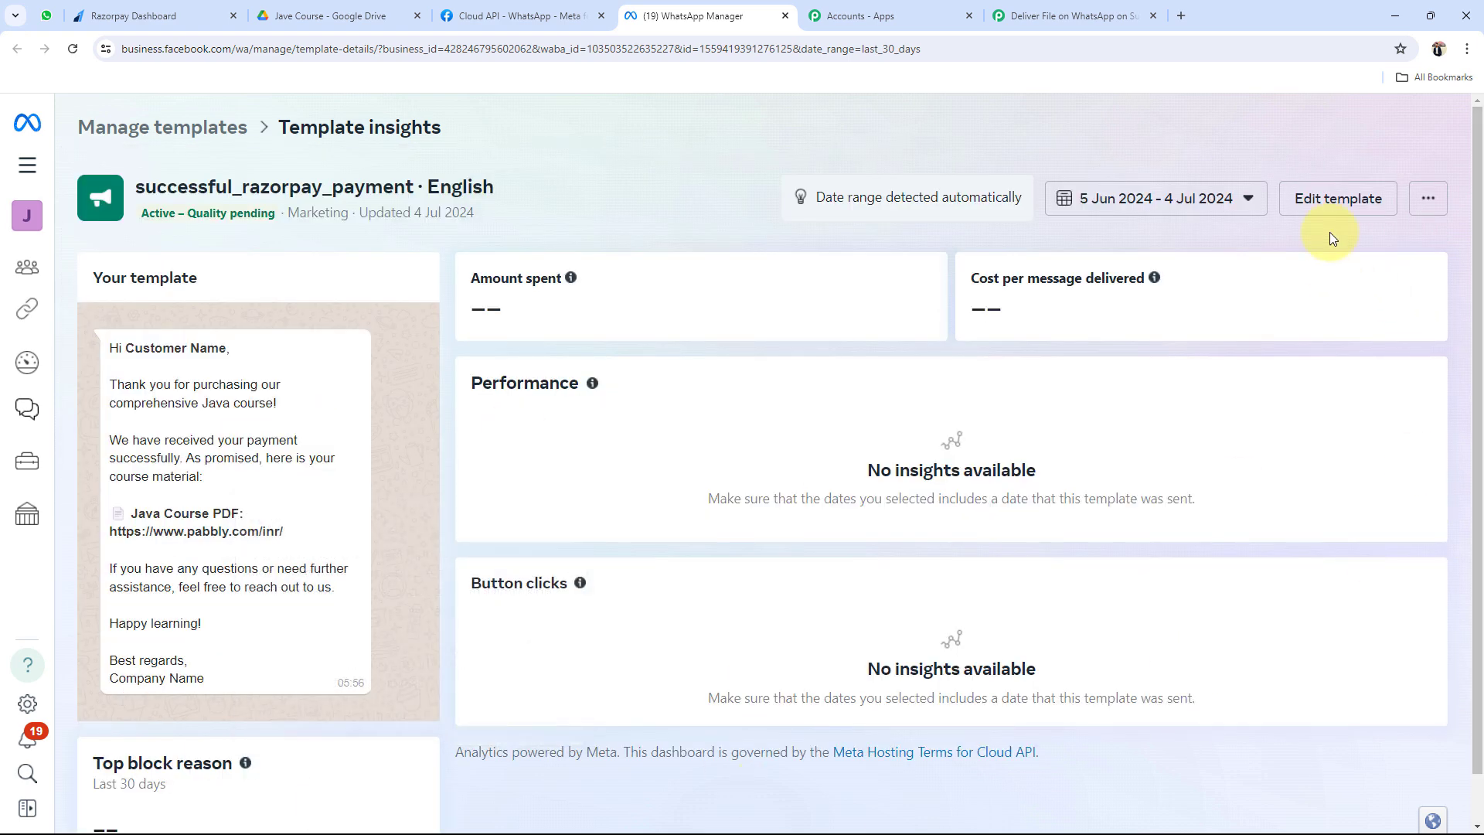
left_click(1326, 200)
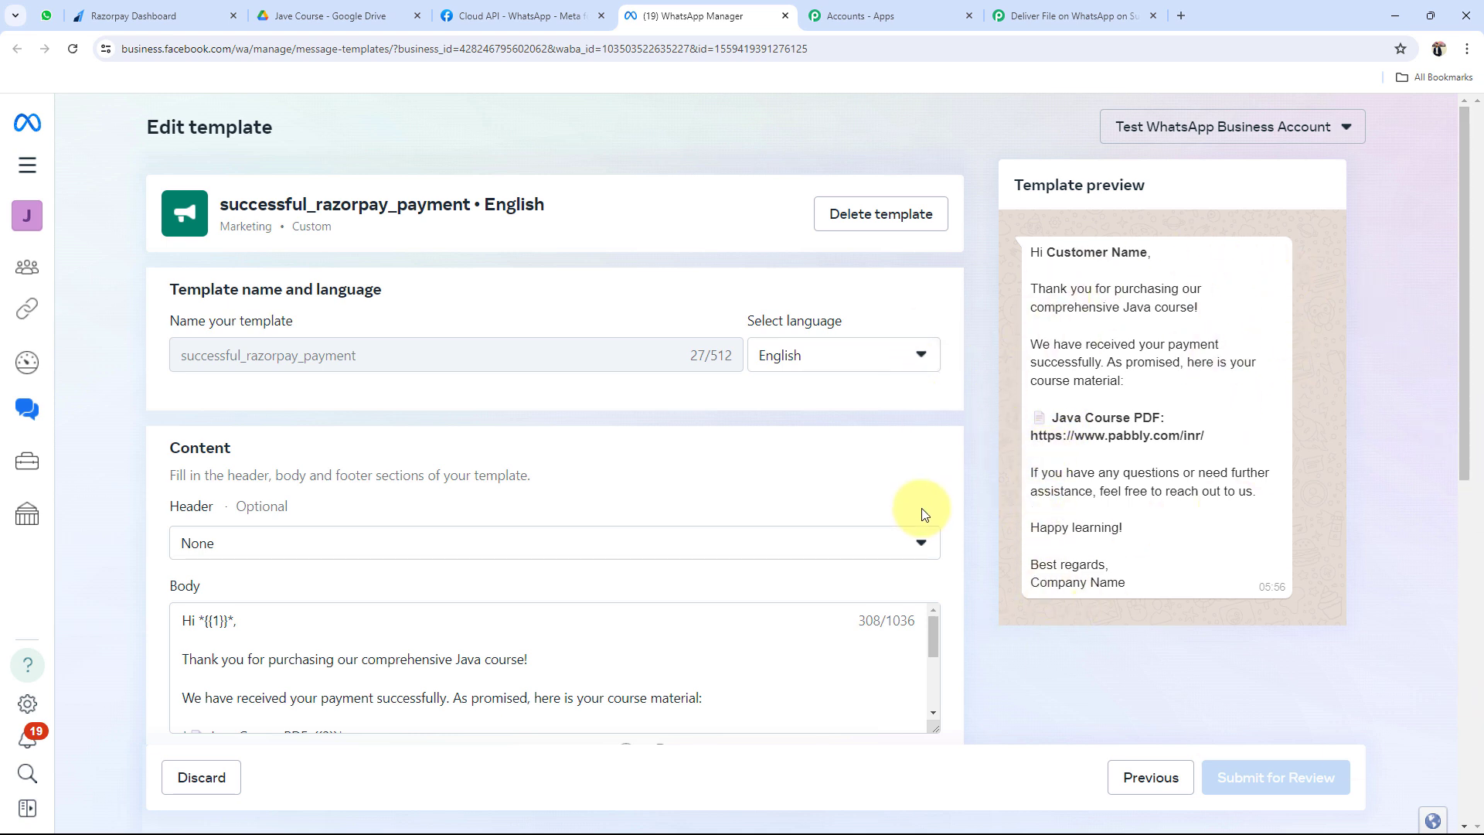
- Examine the template's body text and where its numbered variables stand in the greeting, course link and sign-off
scroll(198, 658, "down", 1)
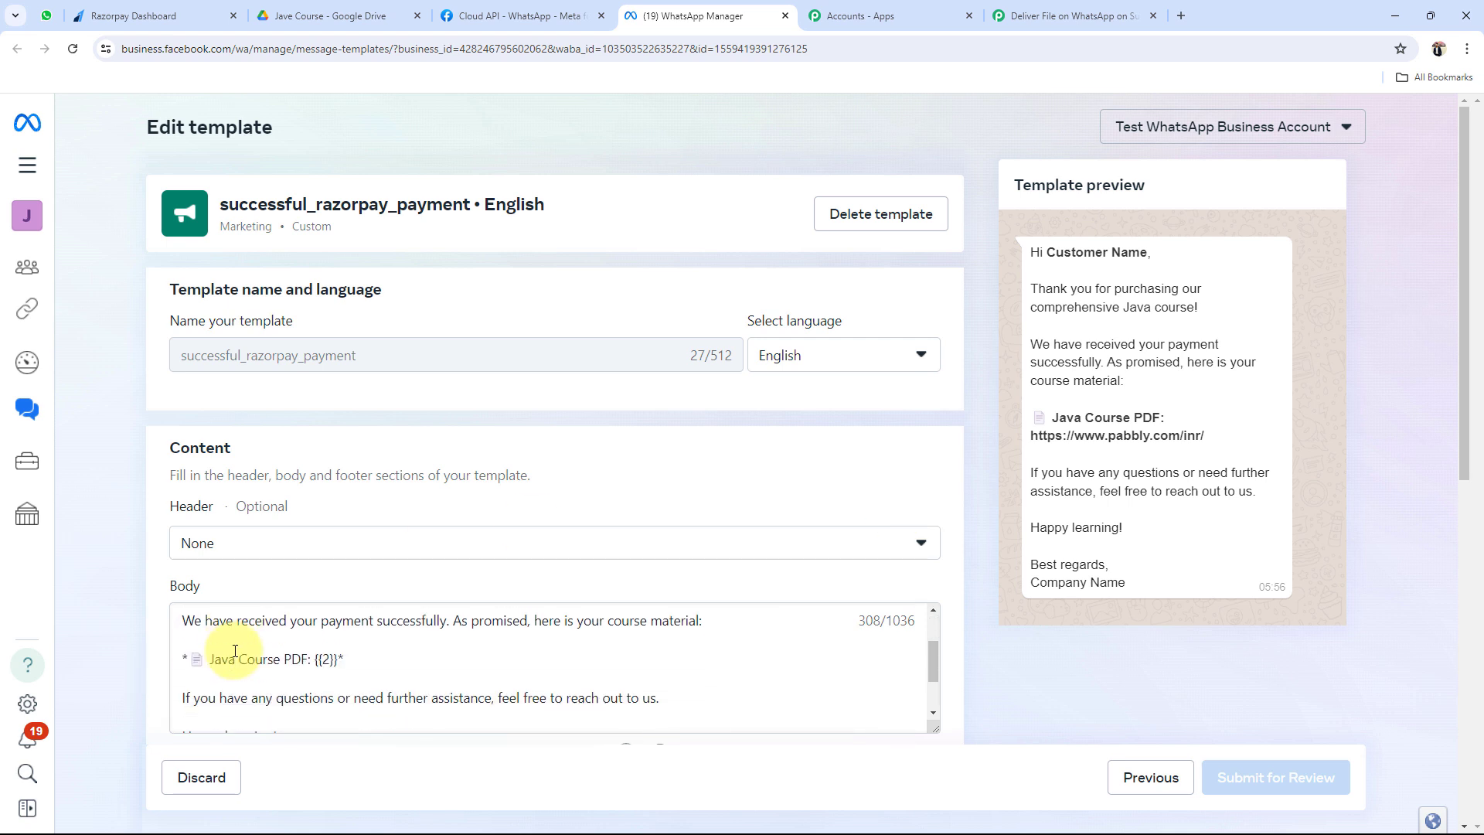
scroll(199, 658, "up", 1)
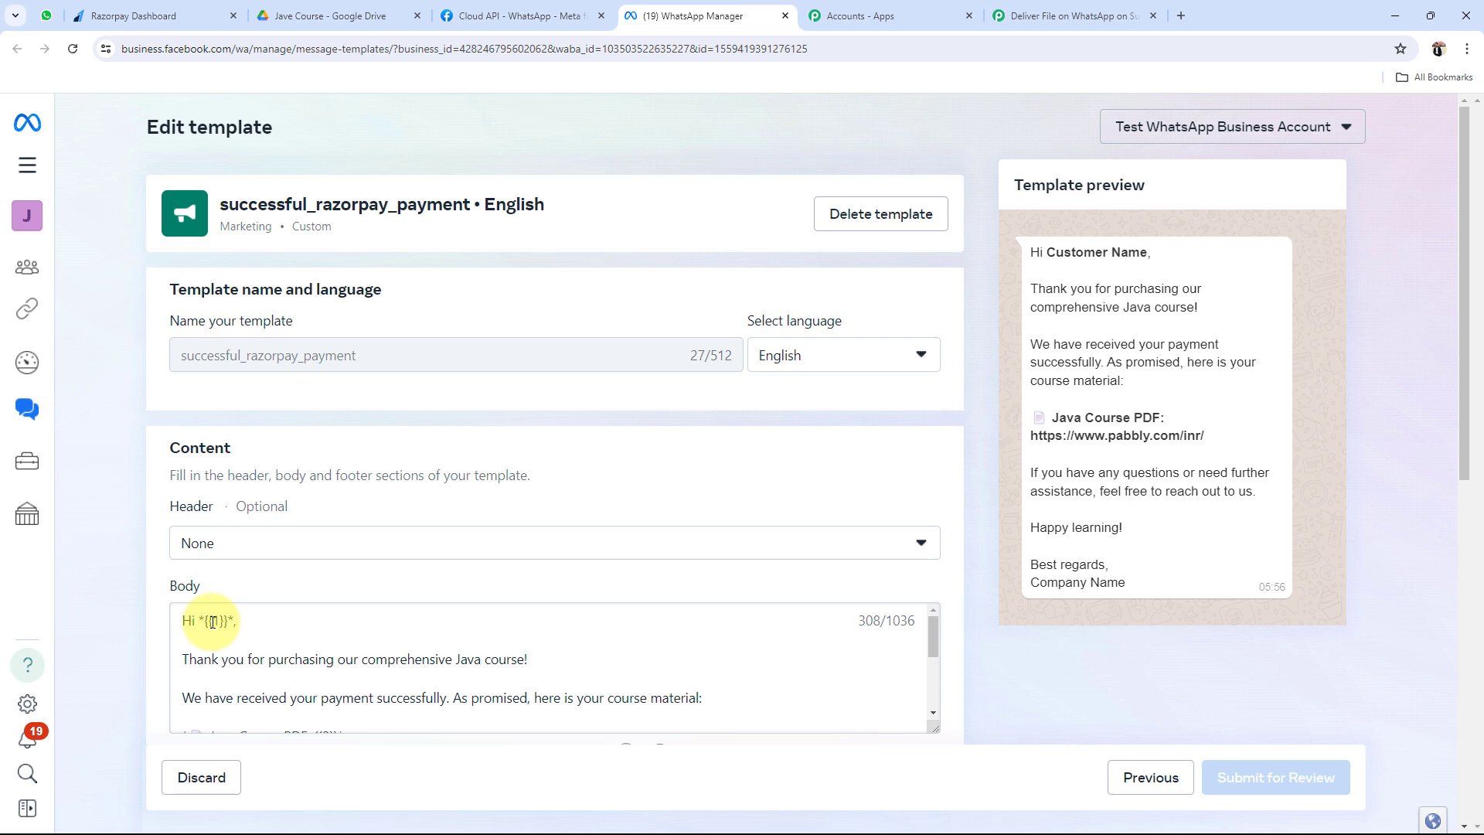
scroll(232, 649, "down", 4)
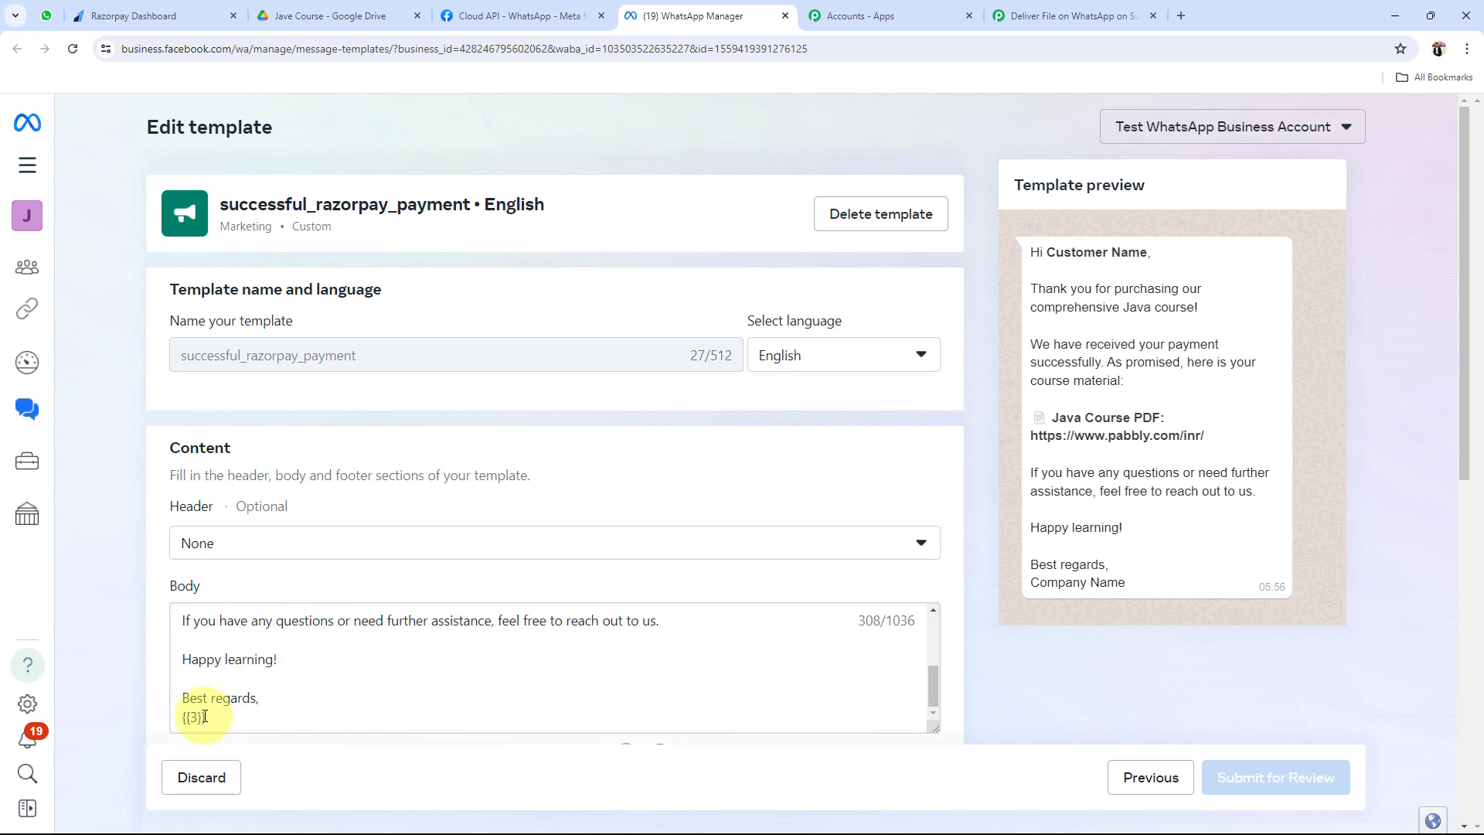
scroll(205, 696, "up", 4)
scroll(255, 642, "down", 4)
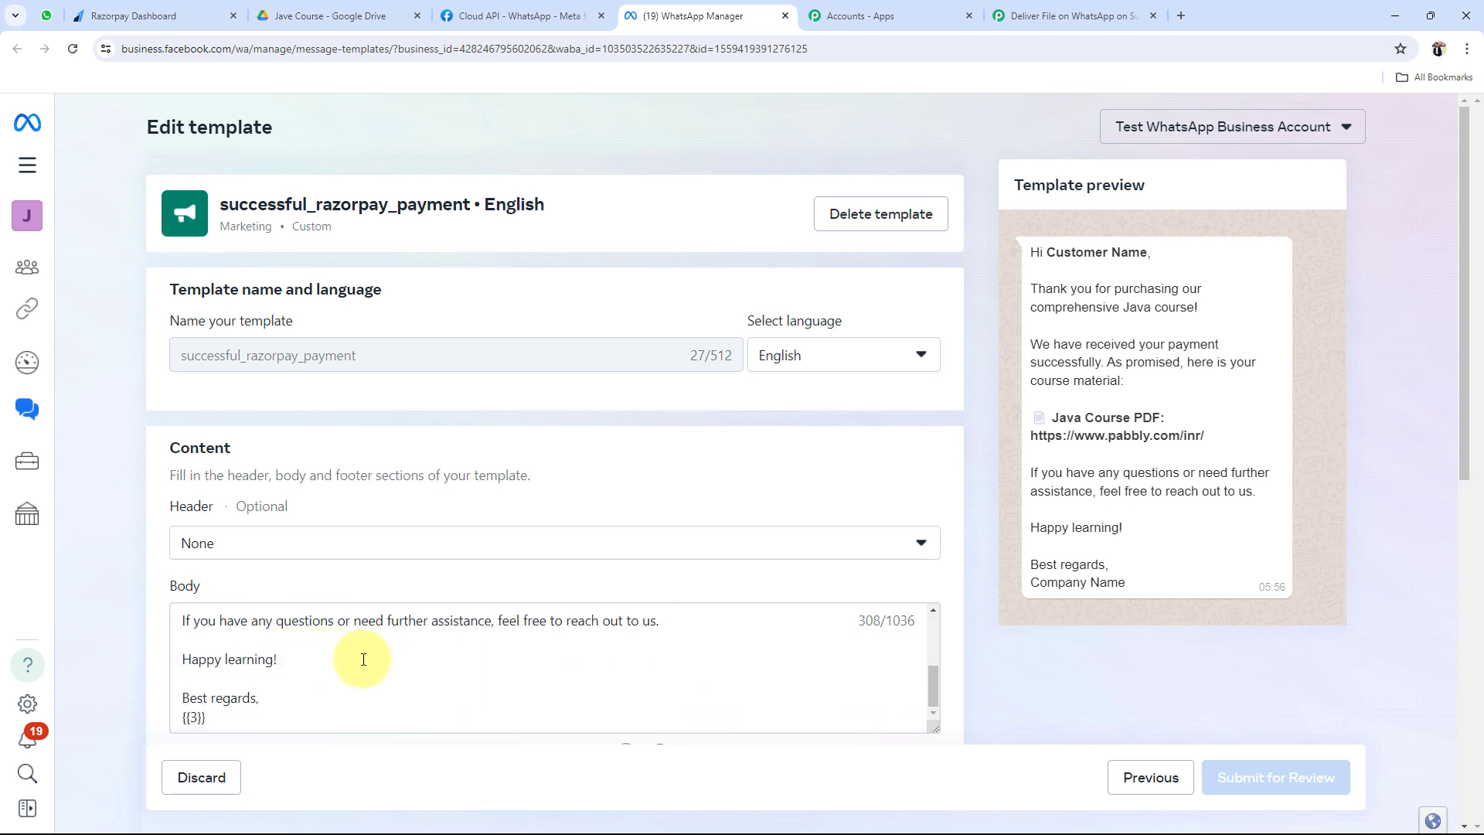
scroll(363, 659, "up", 4)
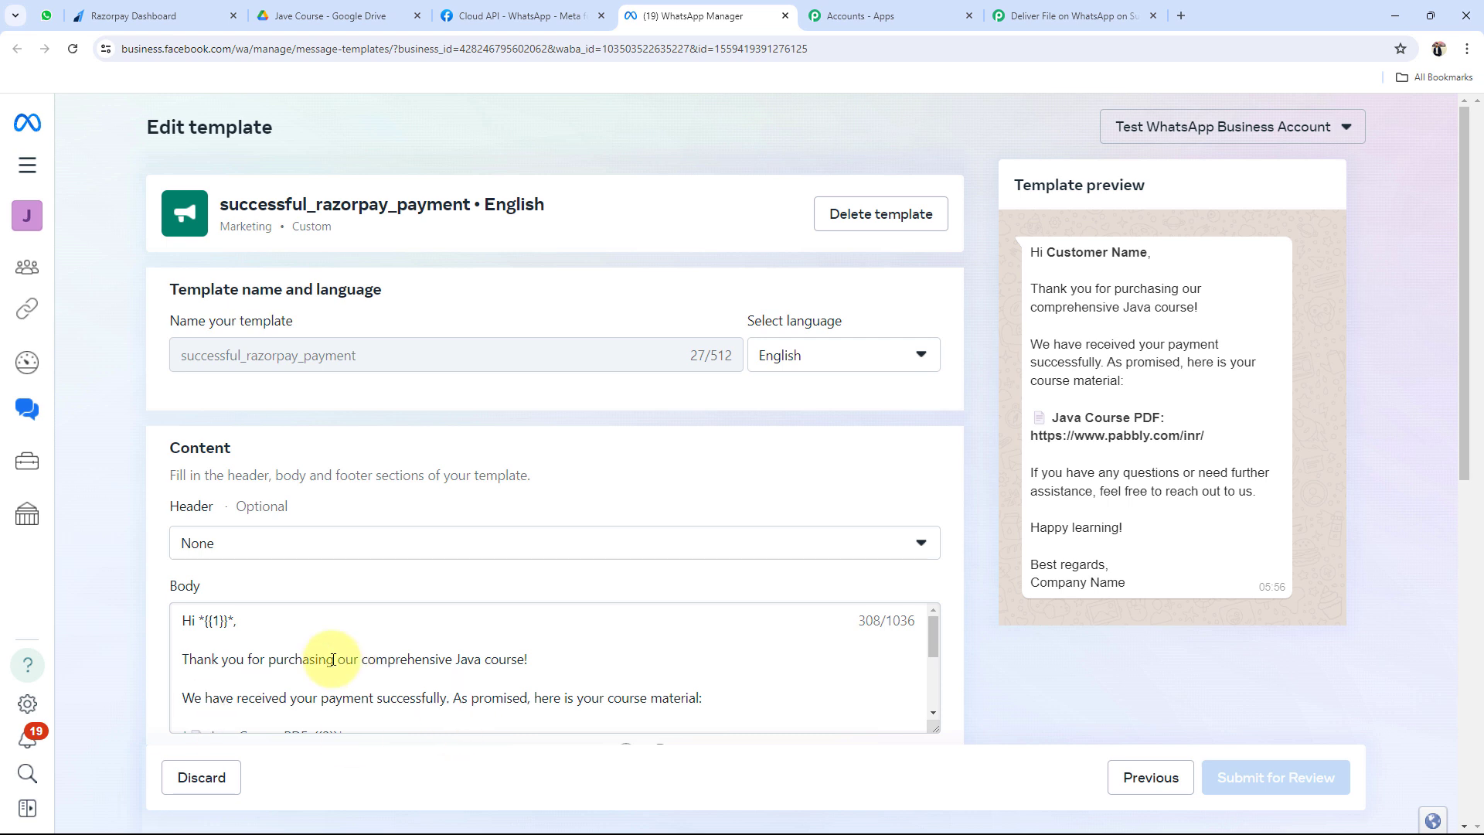
left_click(204, 619)
key("BackSpace")
left_click_drag(200, 616, 230, 618)
left_click(268, 615)
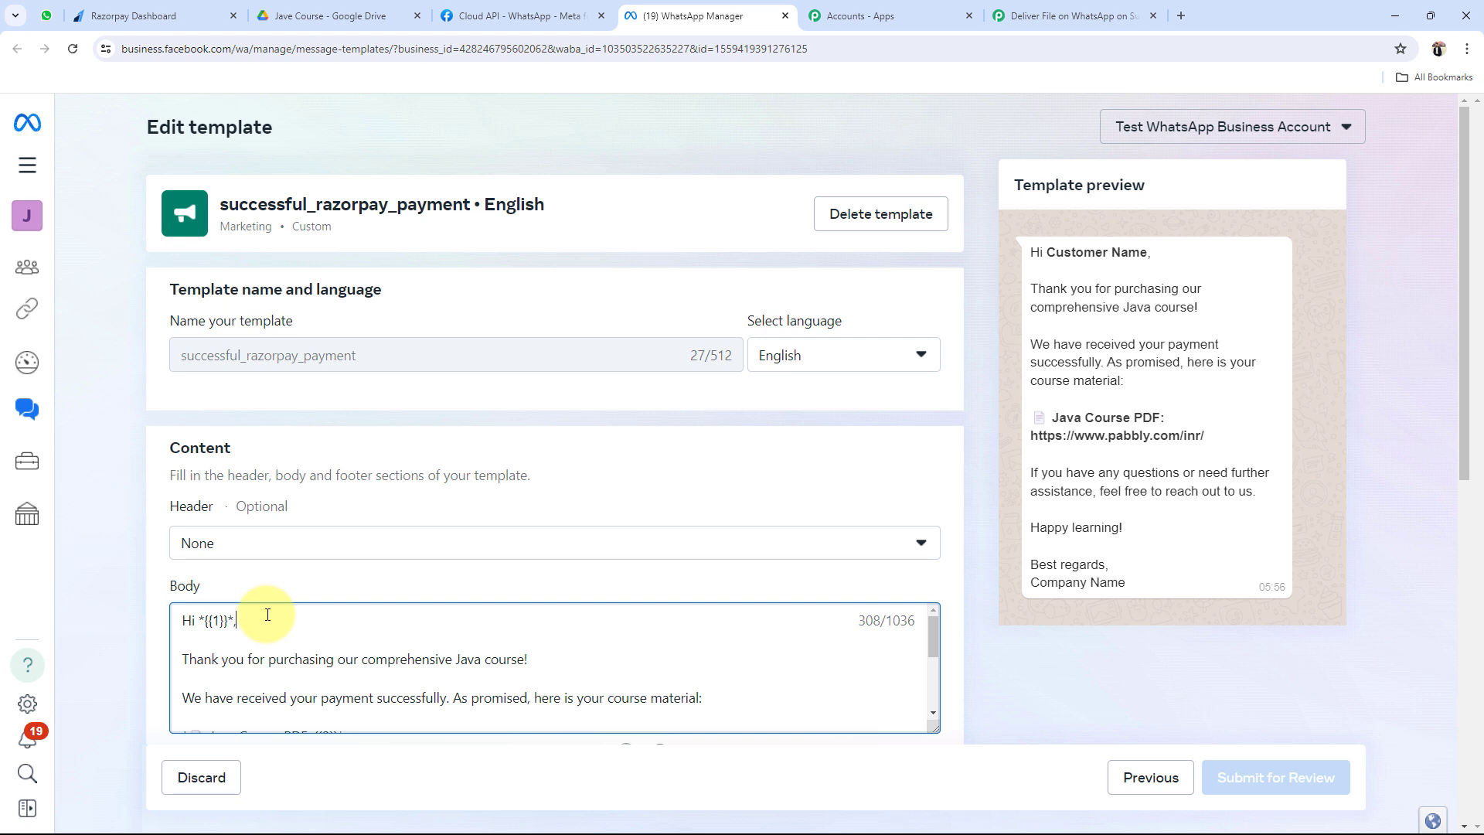
scroll(255, 606, "down", 3)
scroll(467, 712, "up", 3)
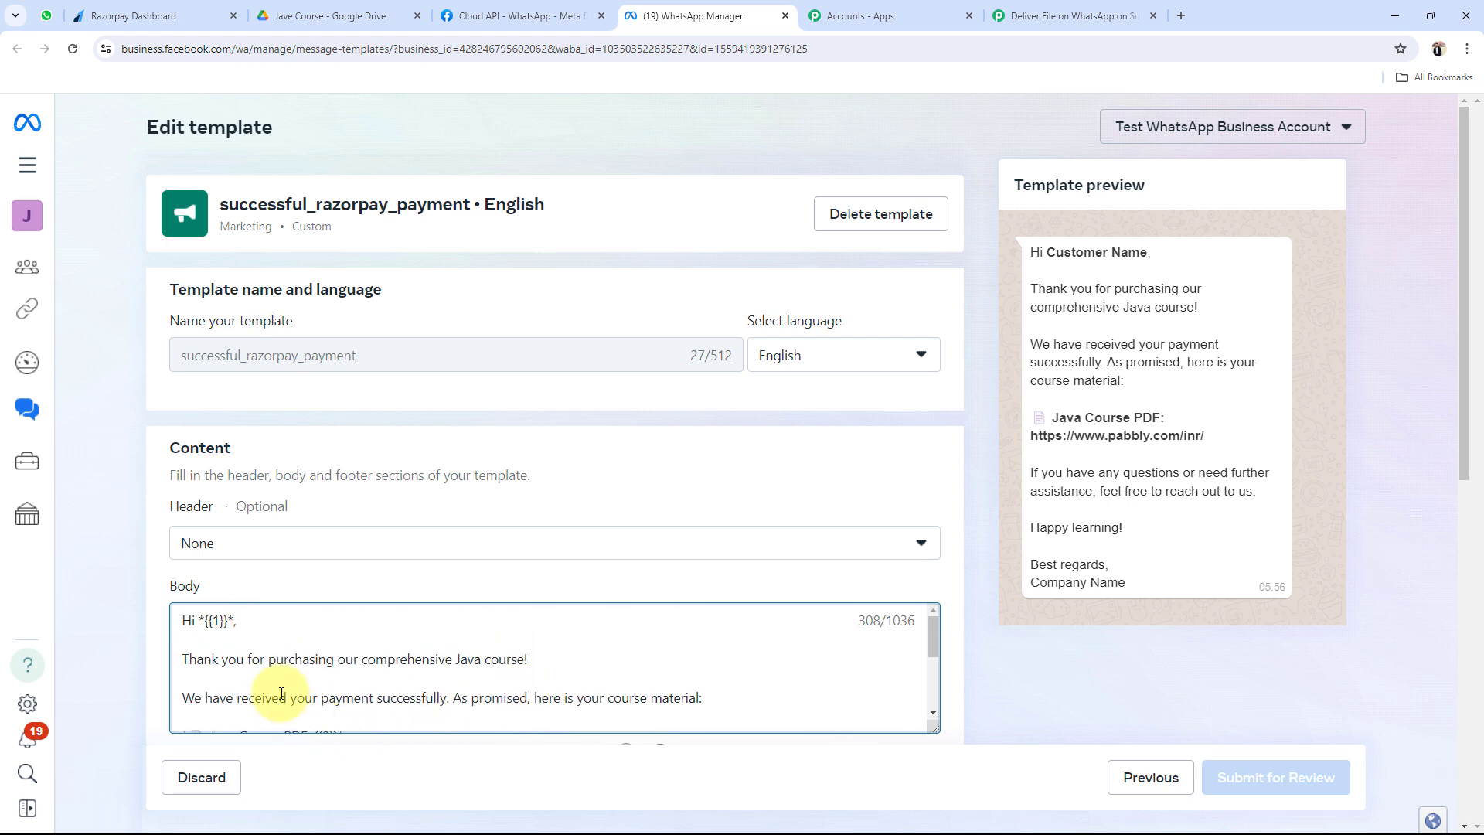
scroll(281, 694, "down", 1)
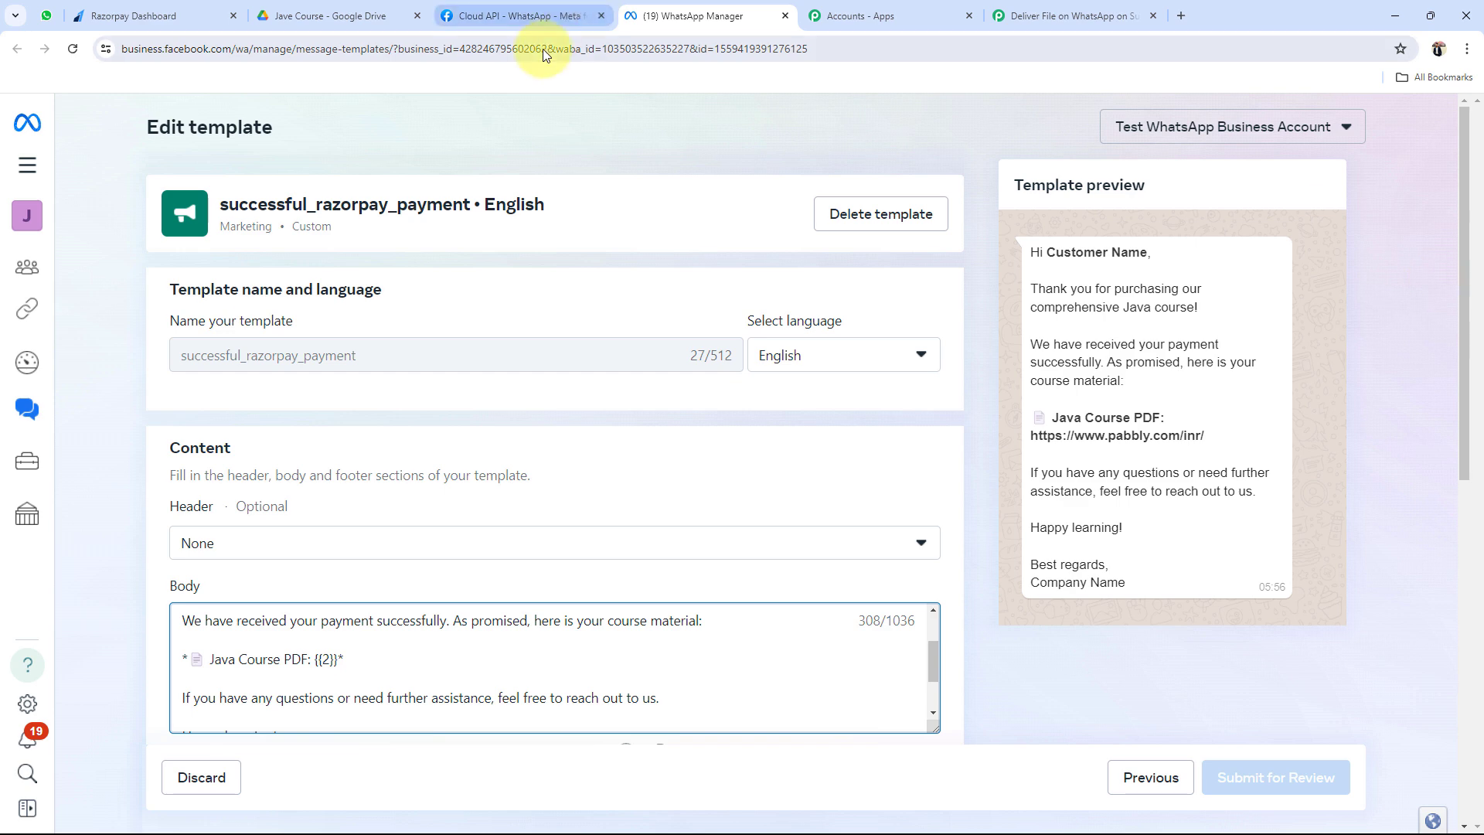
- Return to the Pabbly Connect workflow and choose successful_razorpay_payment as the WhatsApp message template
left_click(1035, 6)
left_click(634, 589)
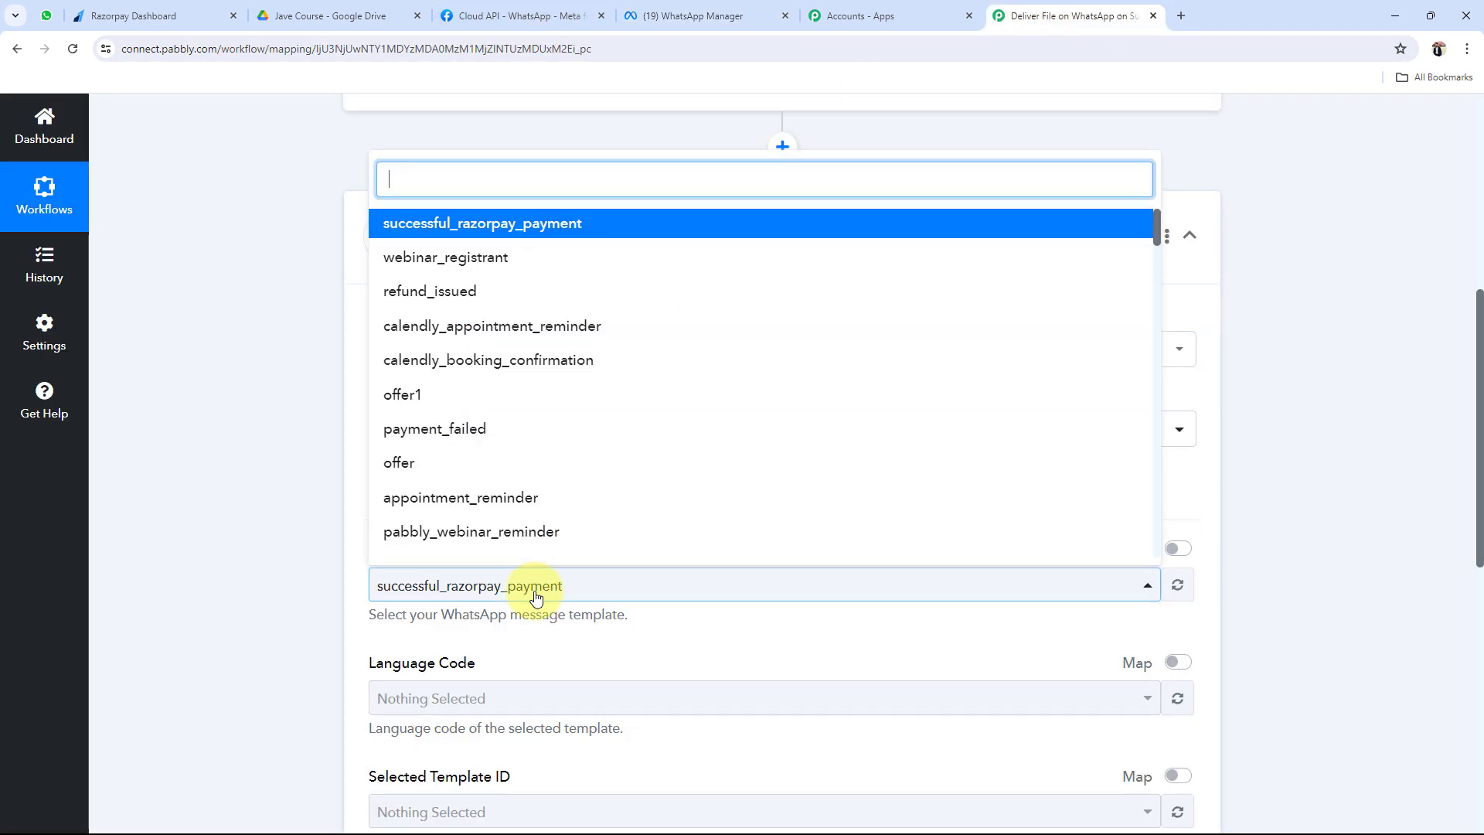
left_click(439, 236)
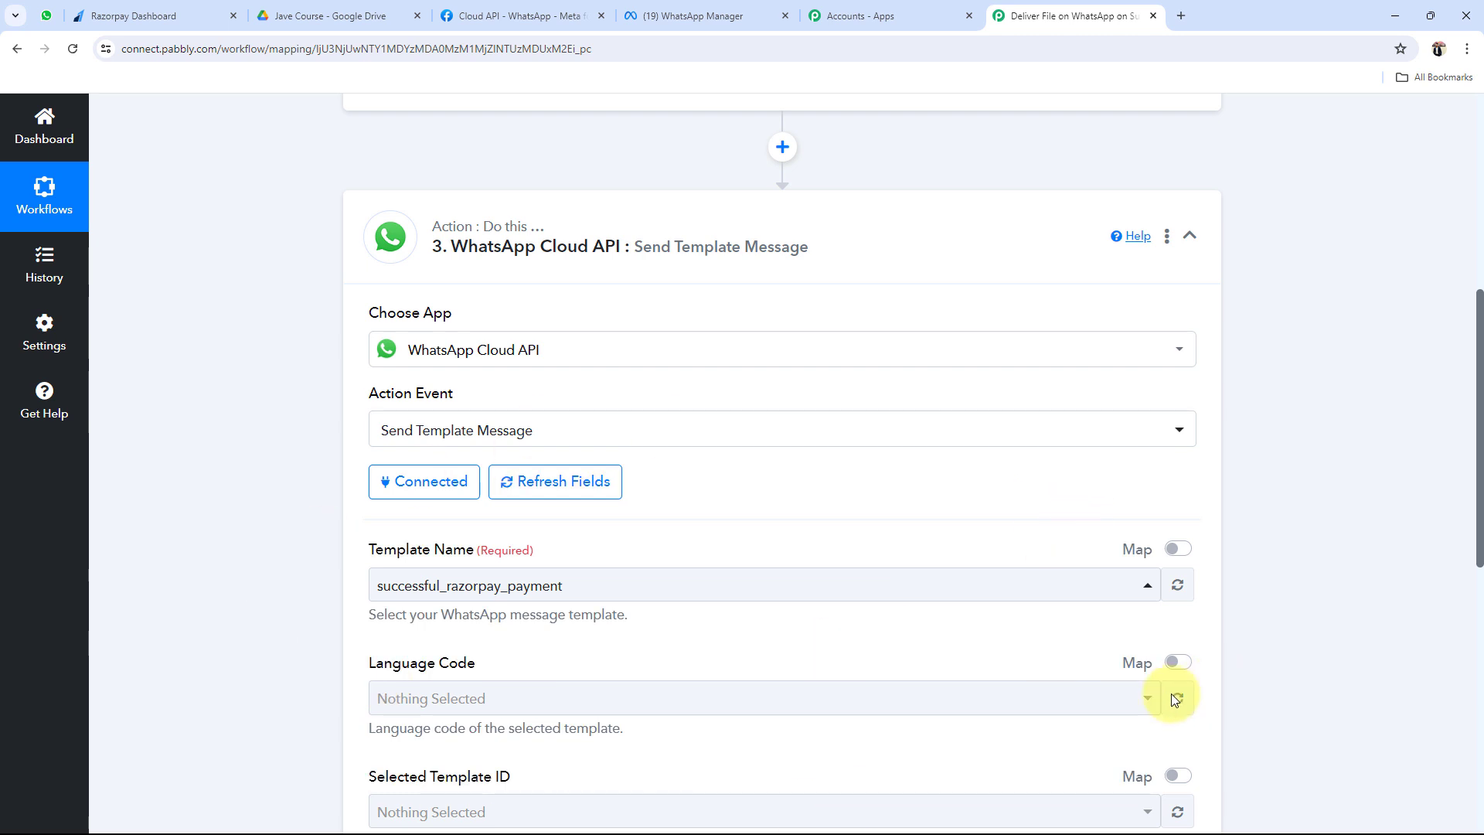
scroll(388, 584, "down", 4)
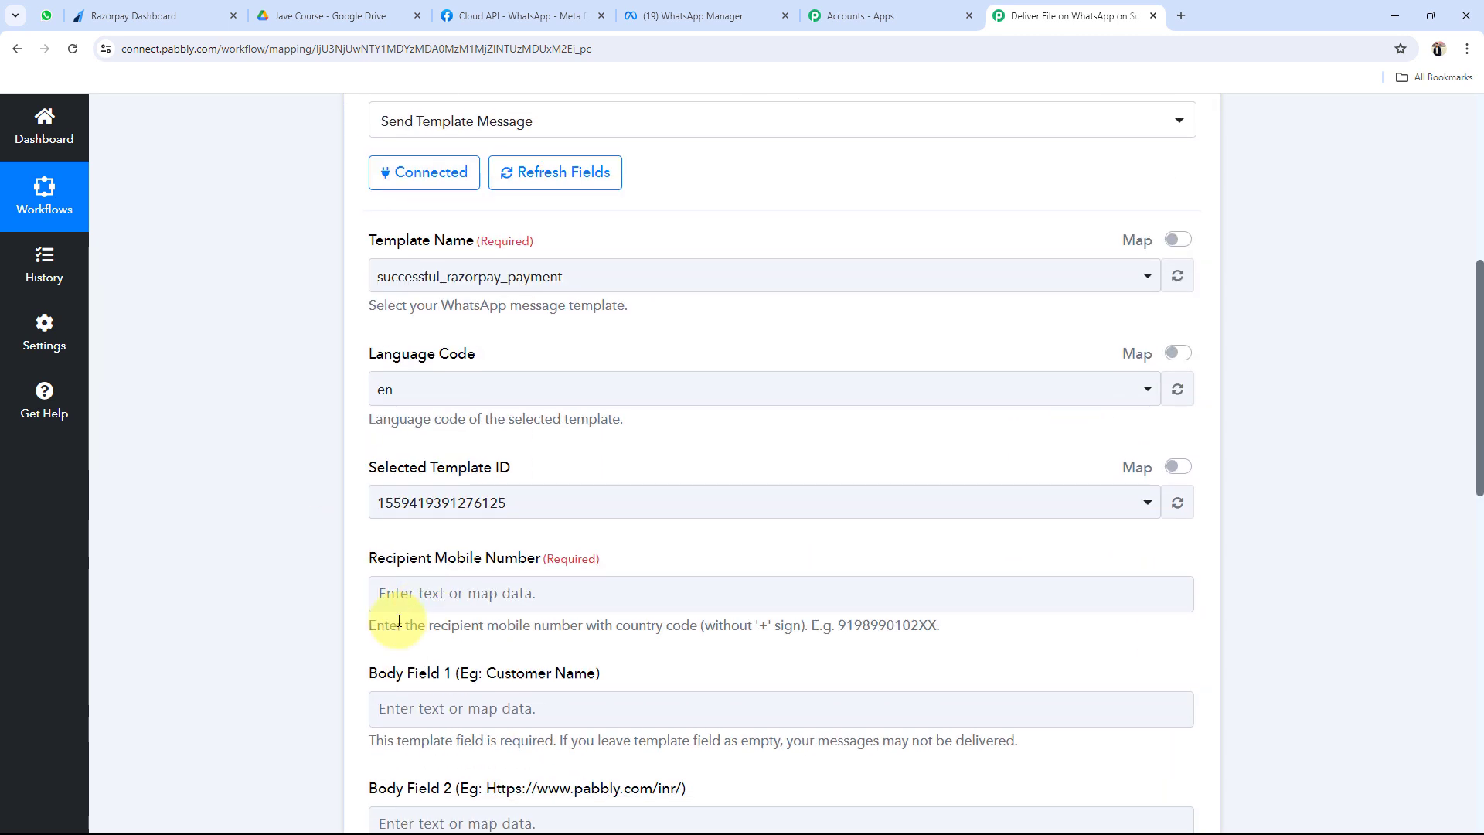
- Map the Recipient Mobile Number to the Razorpay payment's Notes Mobile Number and check the required number format
scroll(215, 647, "down", 1)
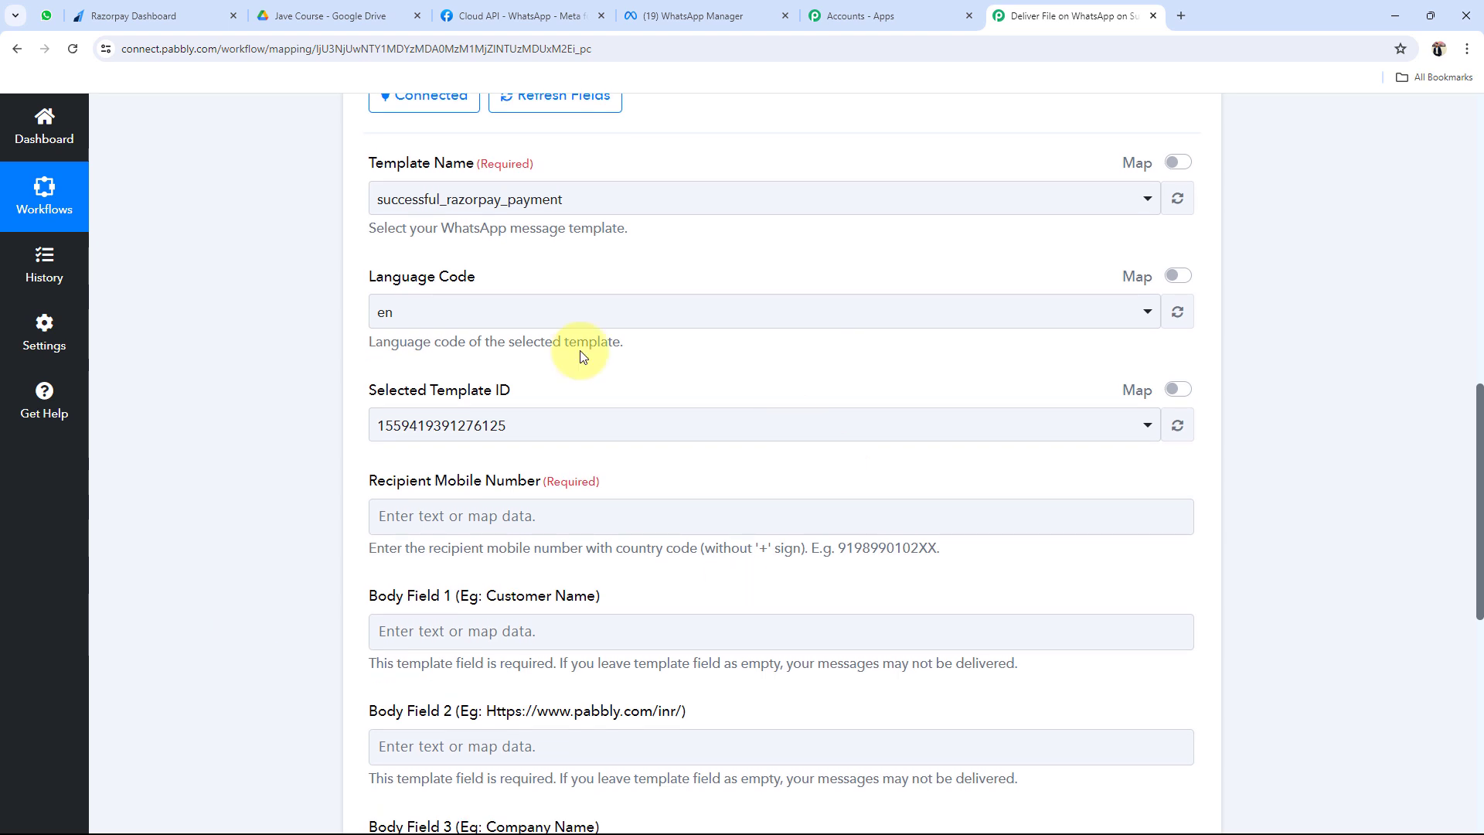
scroll(411, 460, "down", 2)
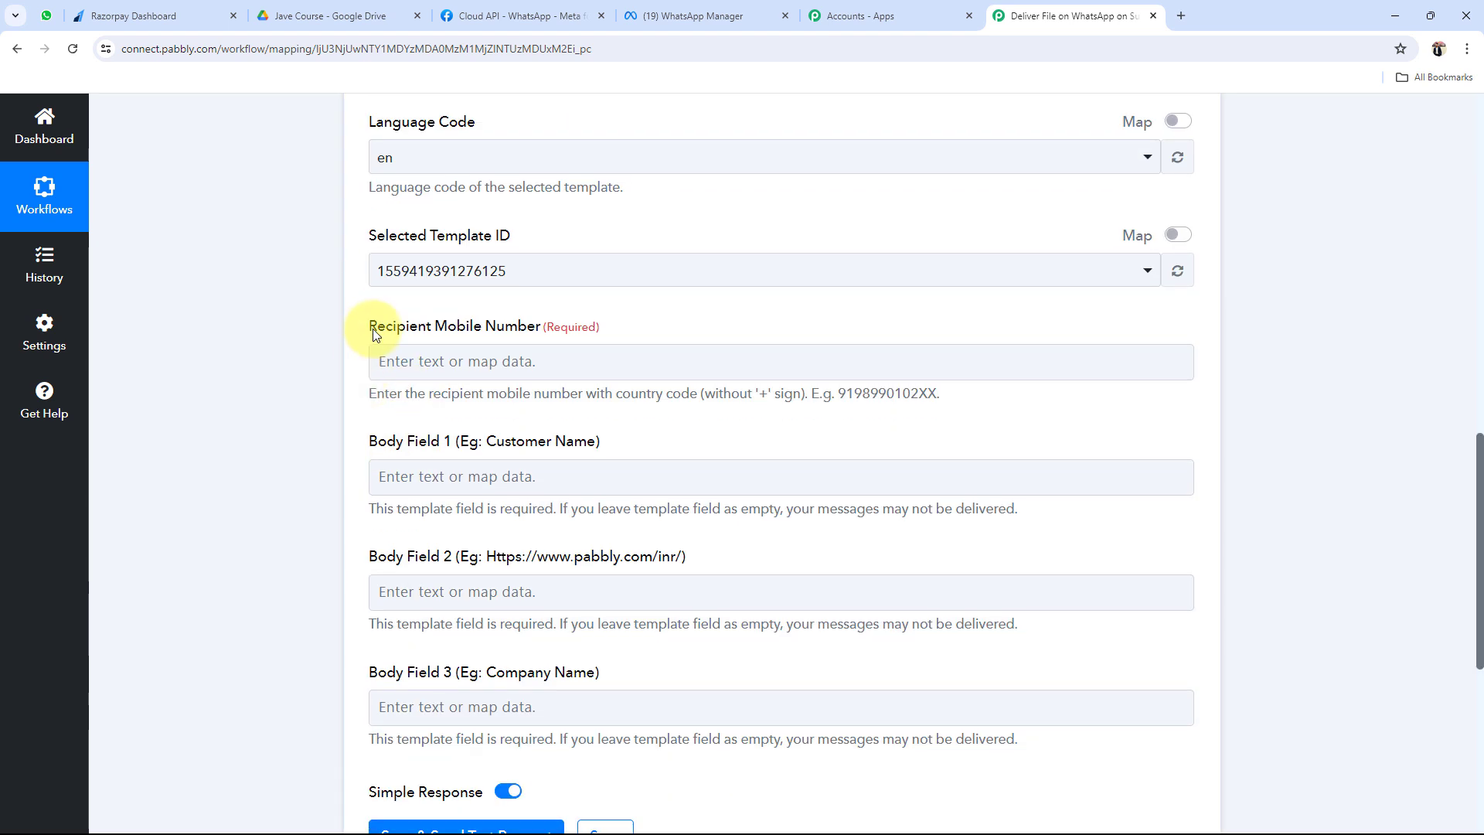
left_click_drag(377, 326, 600, 327)
left_click(283, 405)
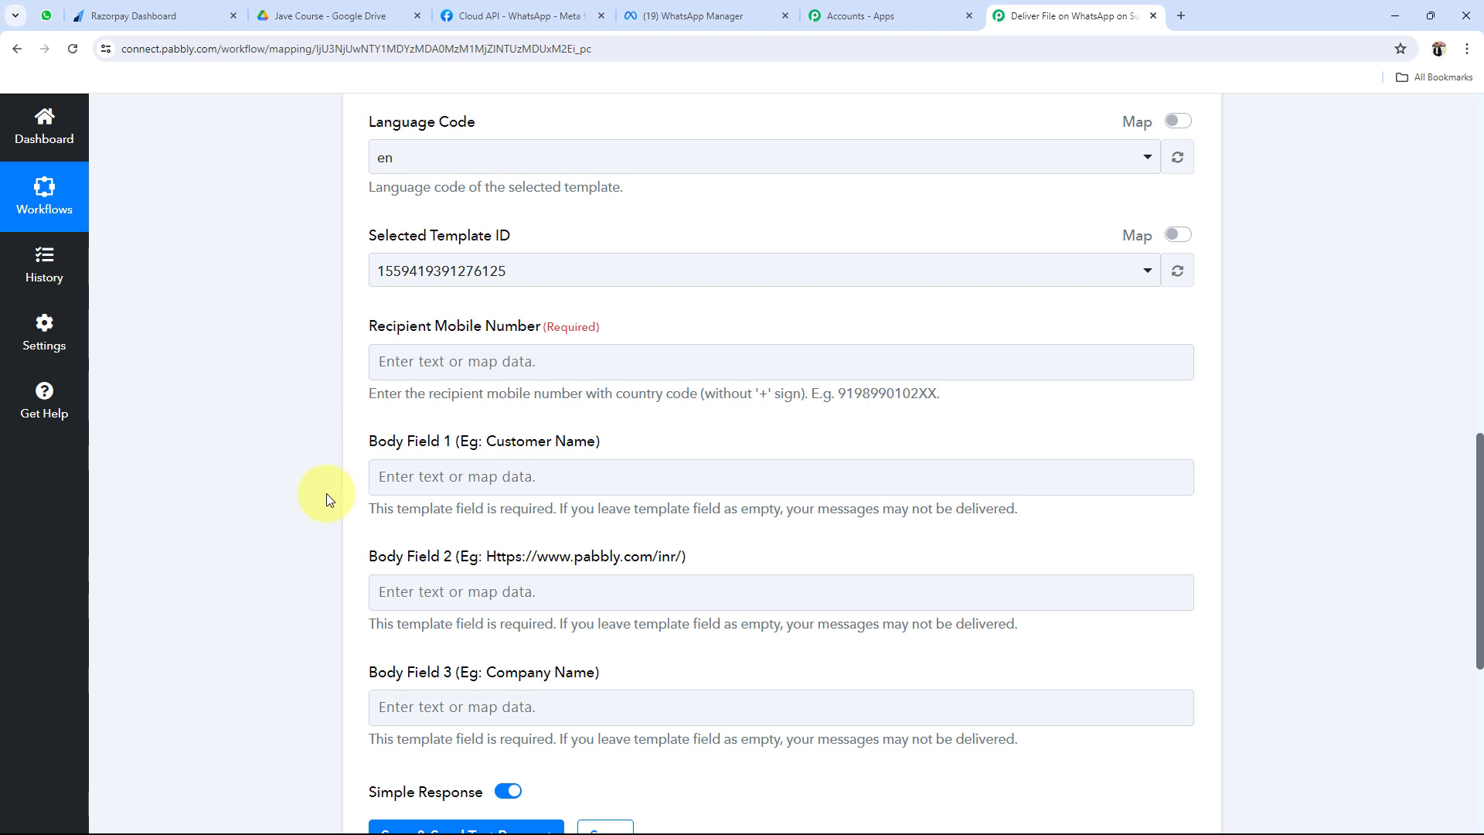
left_click(398, 362)
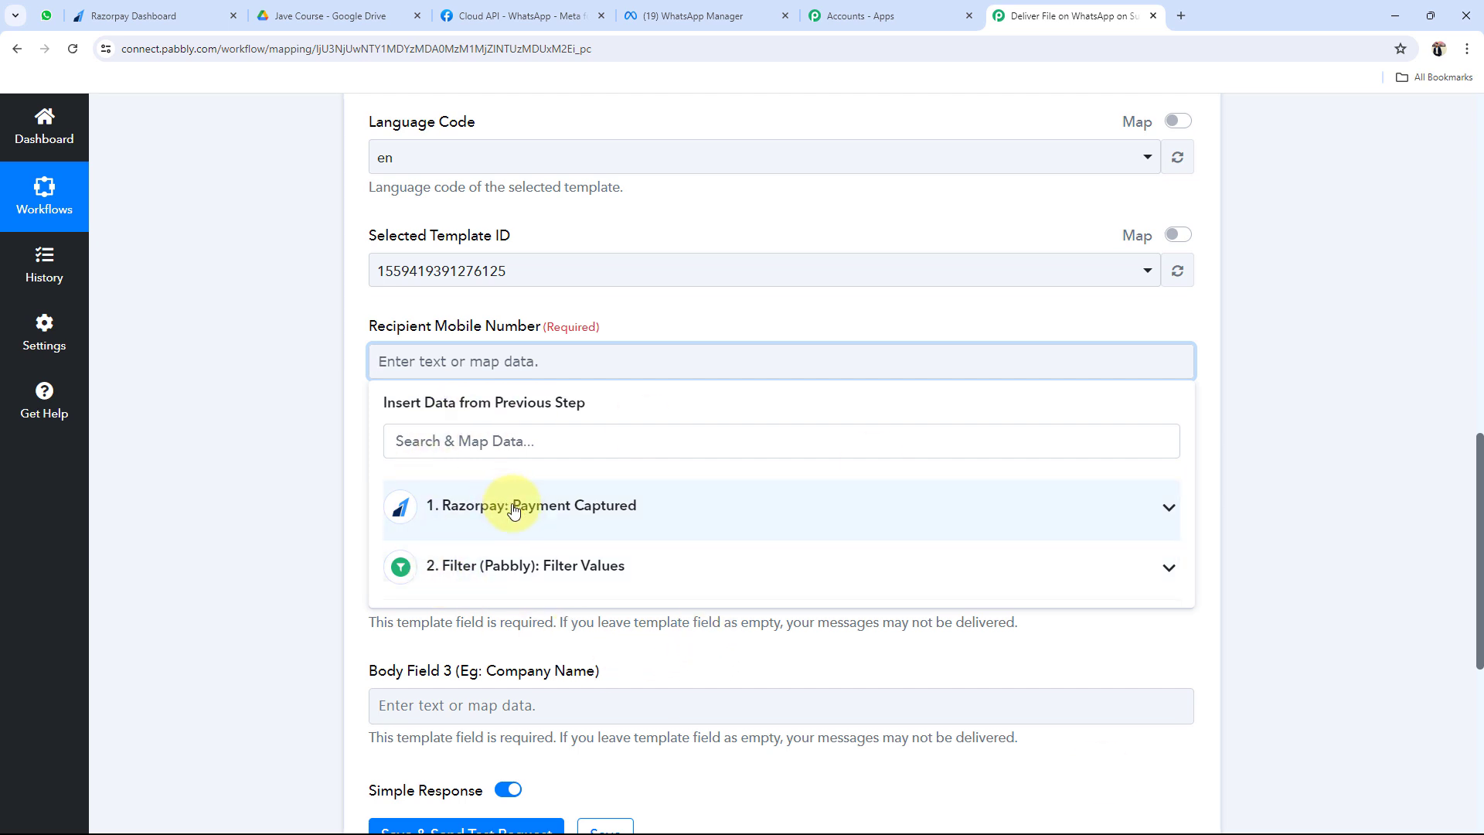
left_click(1164, 510)
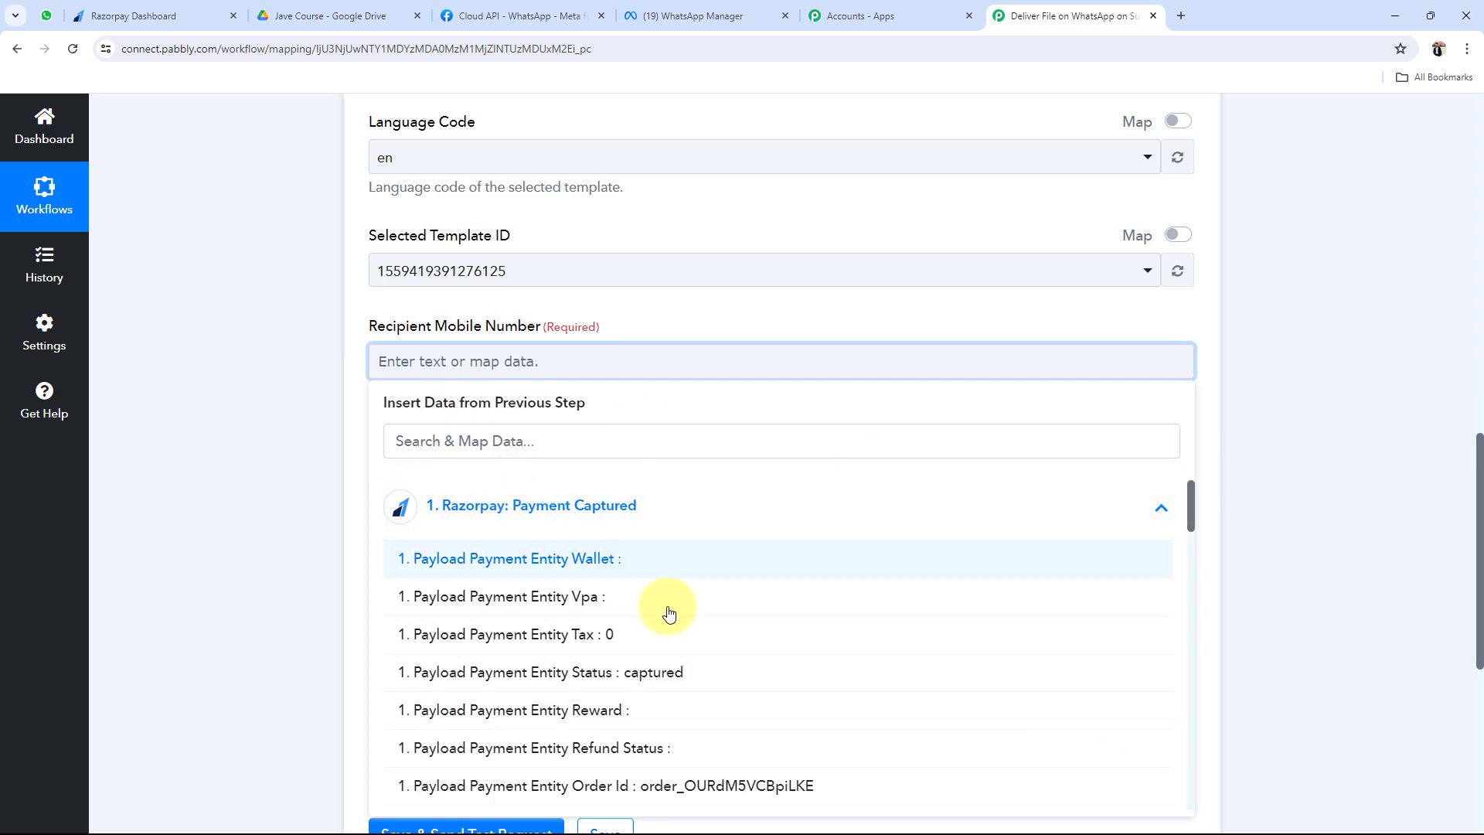
scroll(665, 619, "down", 3)
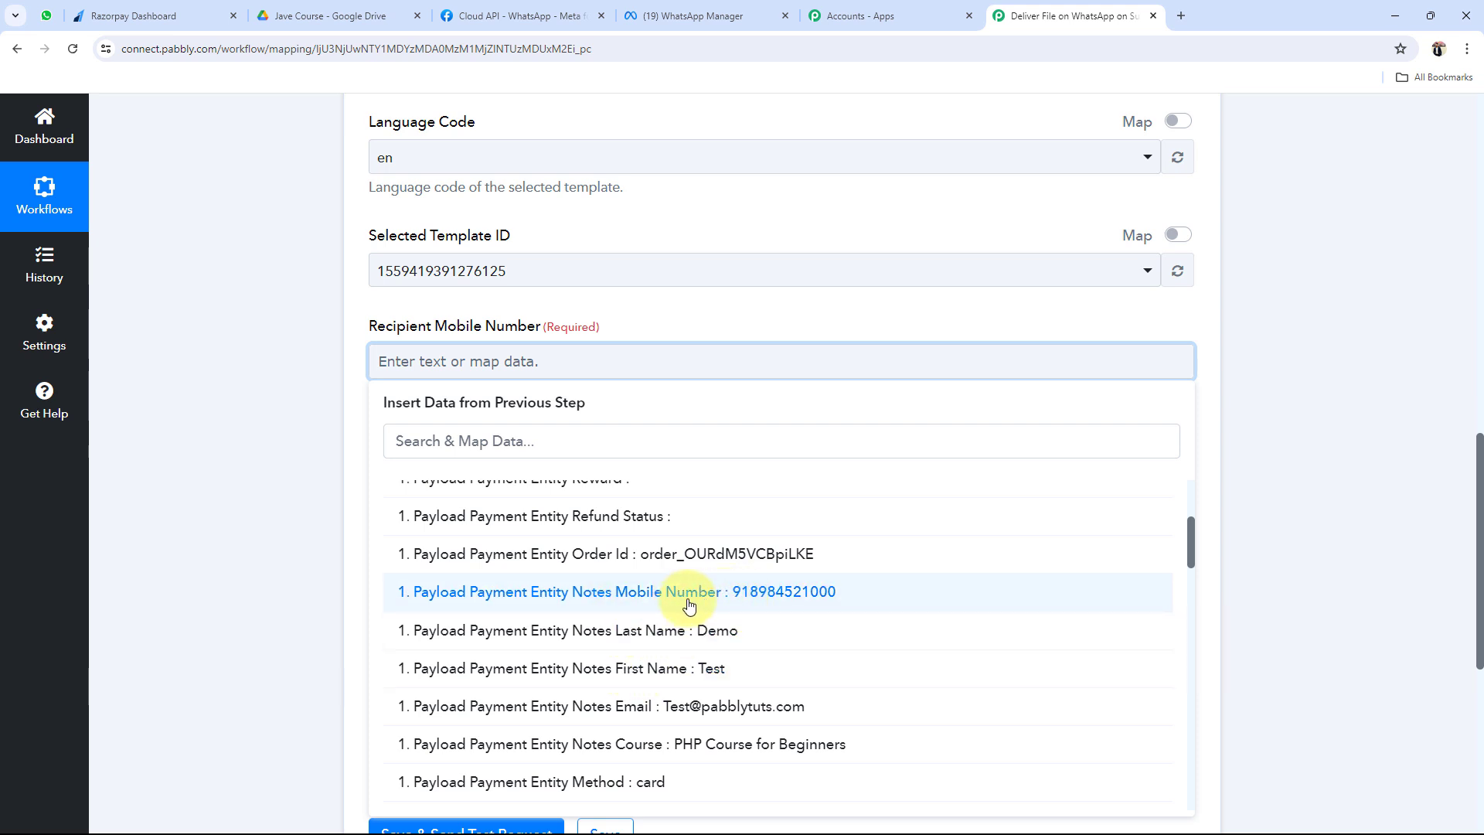
left_click(803, 601)
left_click(271, 494)
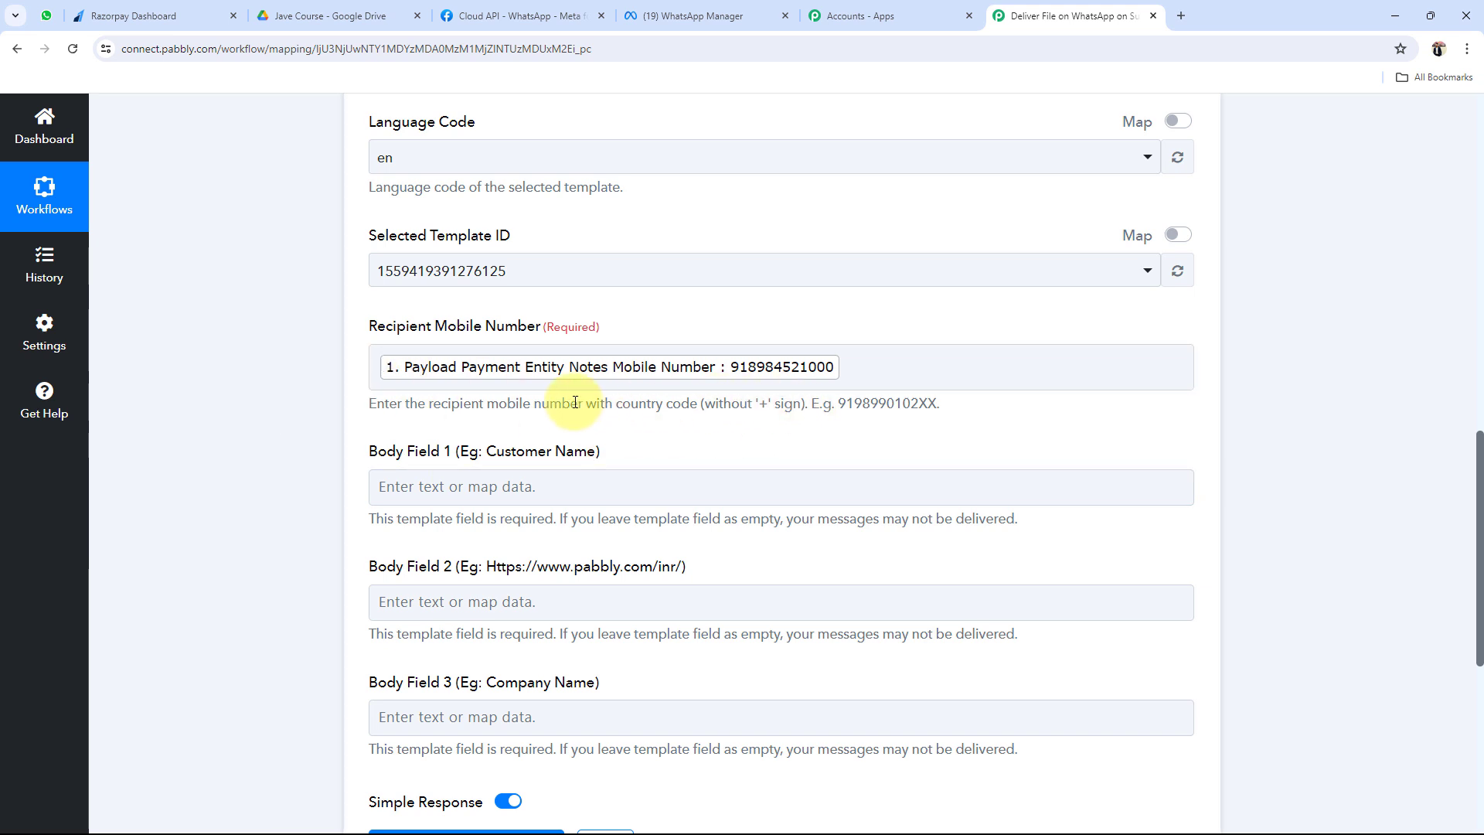
left_click_drag(373, 404, 742, 424)
left_click(744, 430)
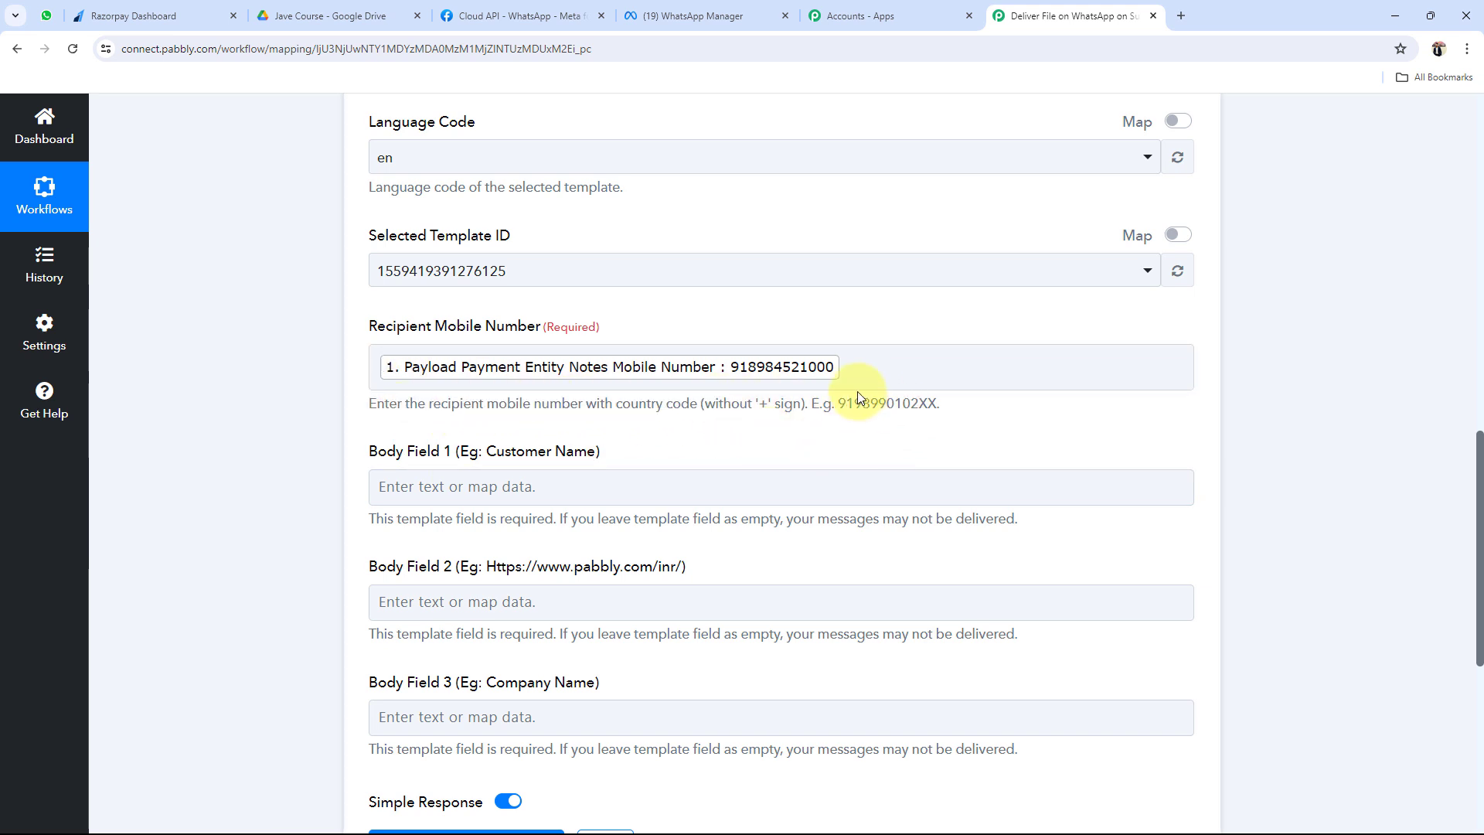
left_click_drag(854, 404, 837, 406)
left_click(821, 433)
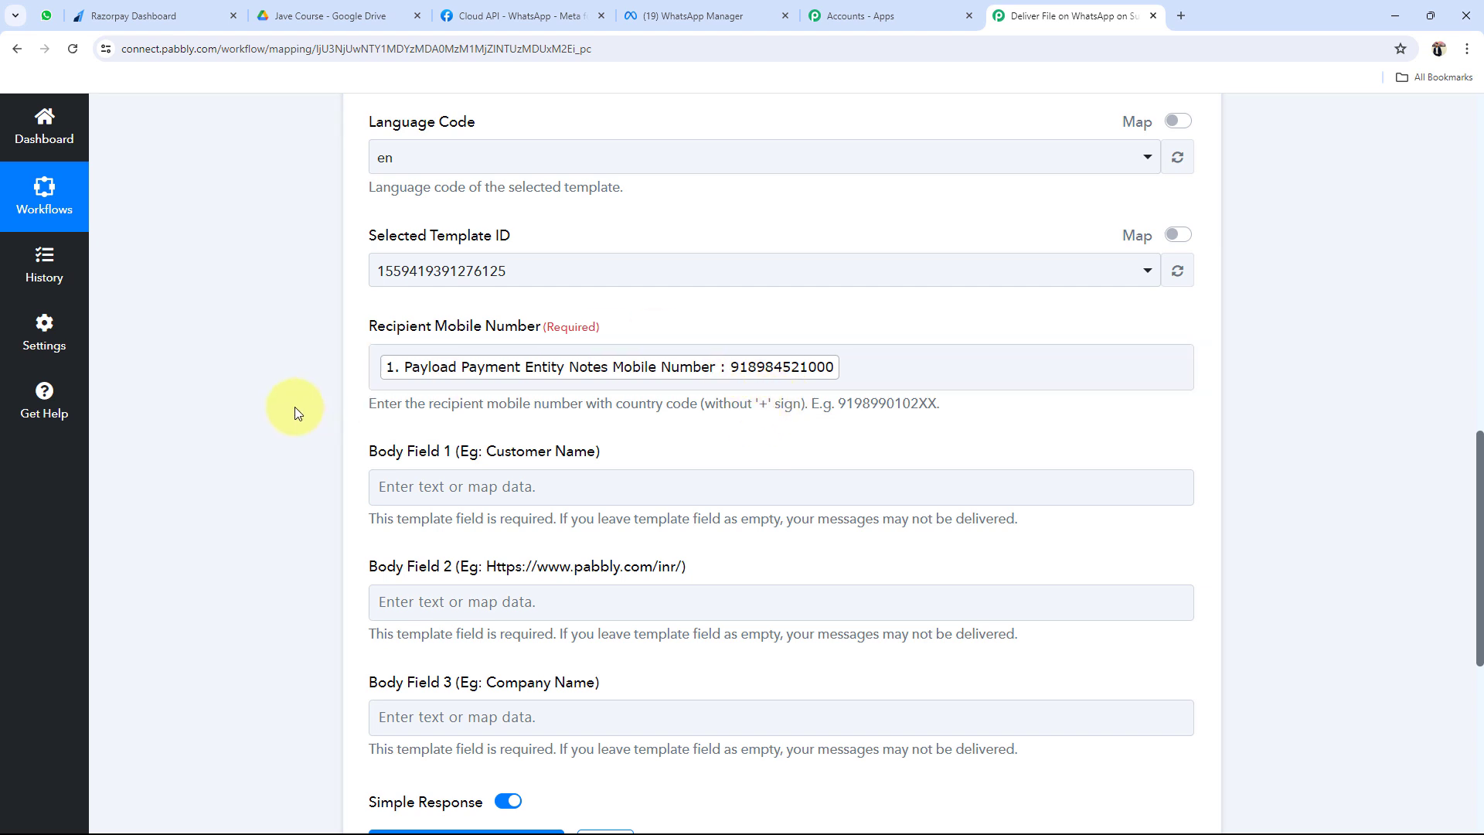
- Compare the remaining body fields with the variables in the WhatsApp Manager template, ending back in the workflow
scroll(294, 406, "down", 2)
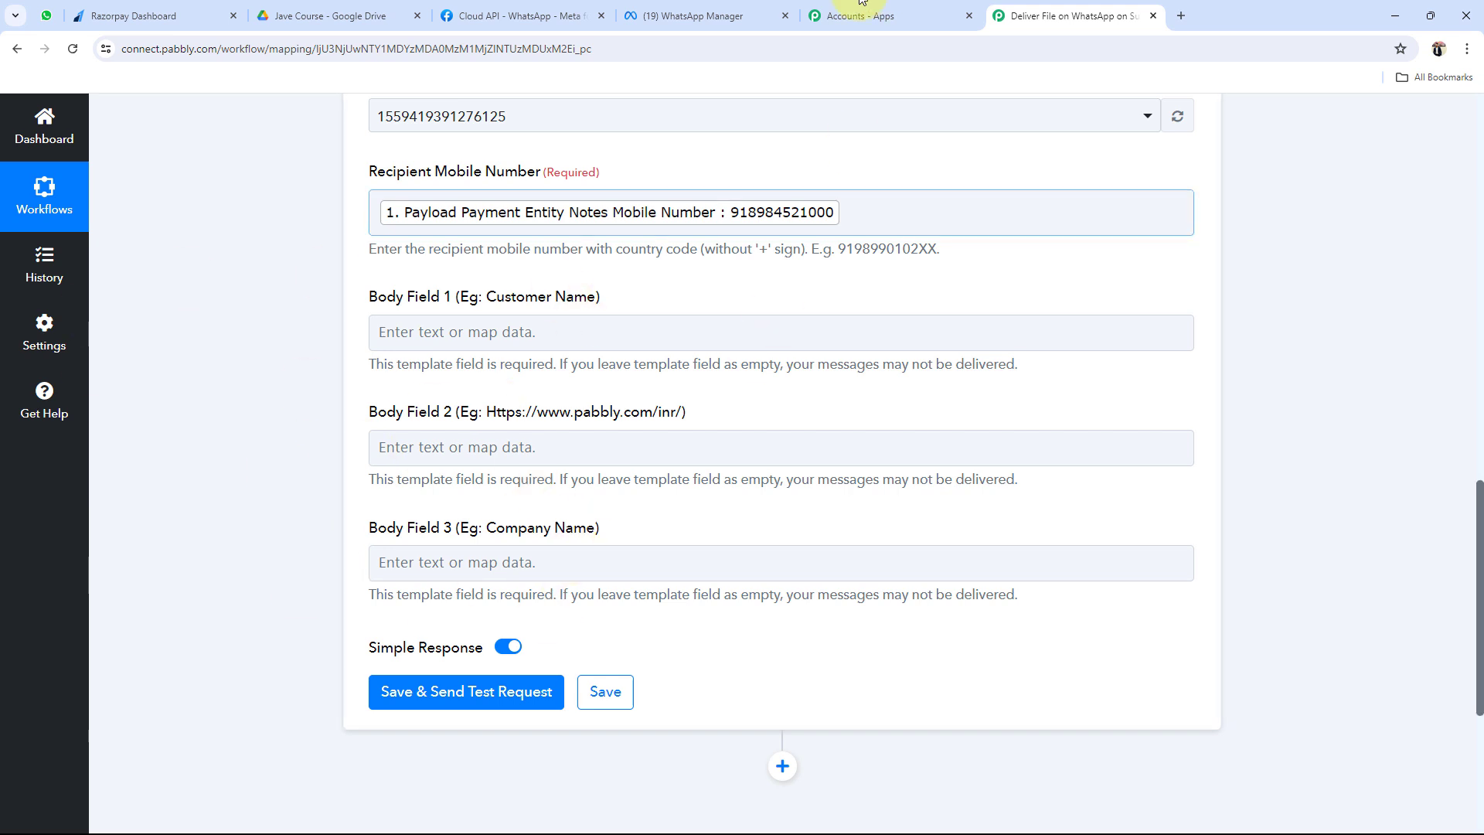
left_click(699, 15)
scroll(269, 649, "down", 2)
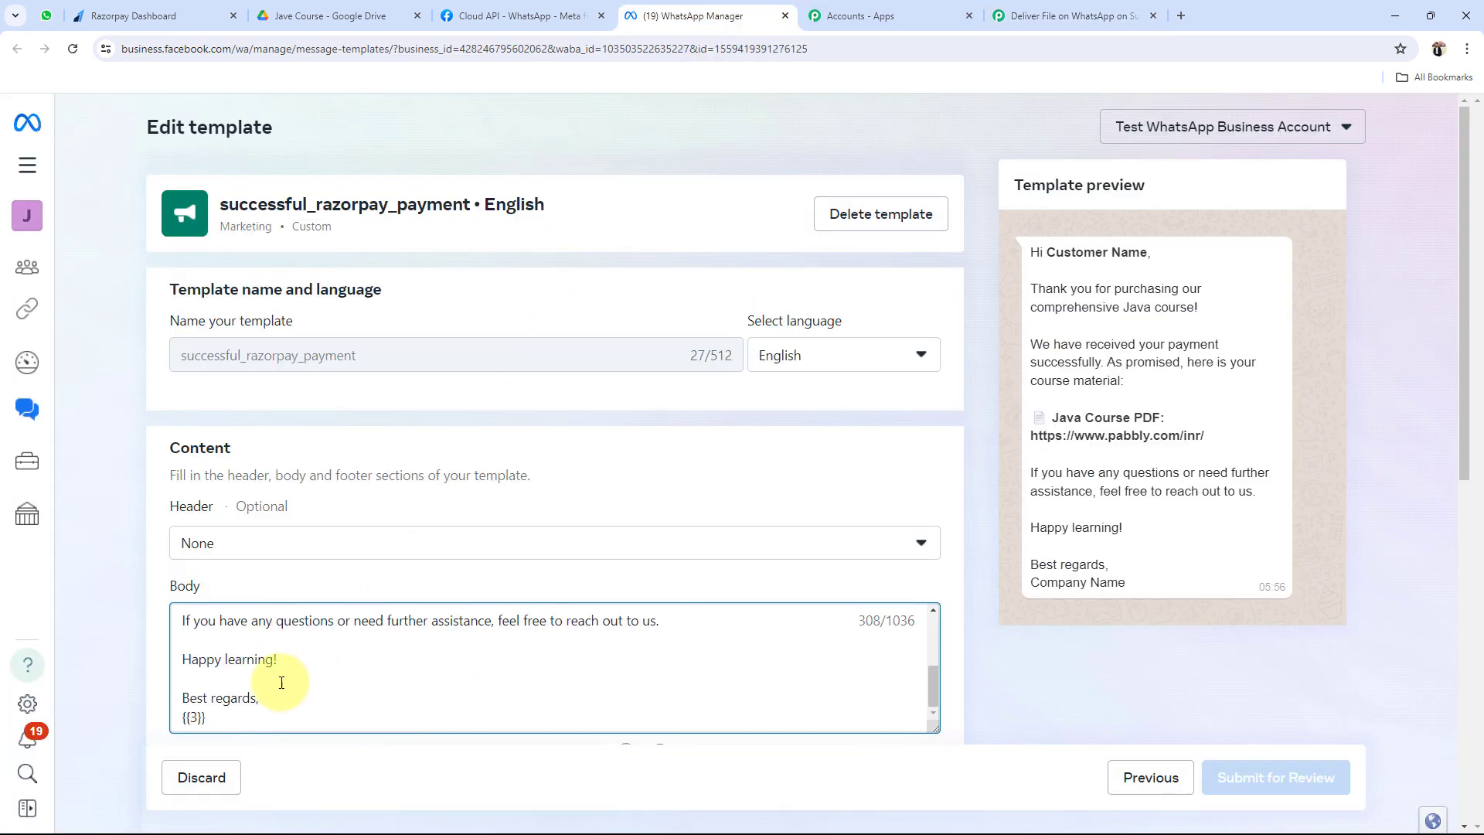
scroll(285, 682, "up", 4)
scroll(298, 696, "down", 4)
scroll(335, 666, "up", 4)
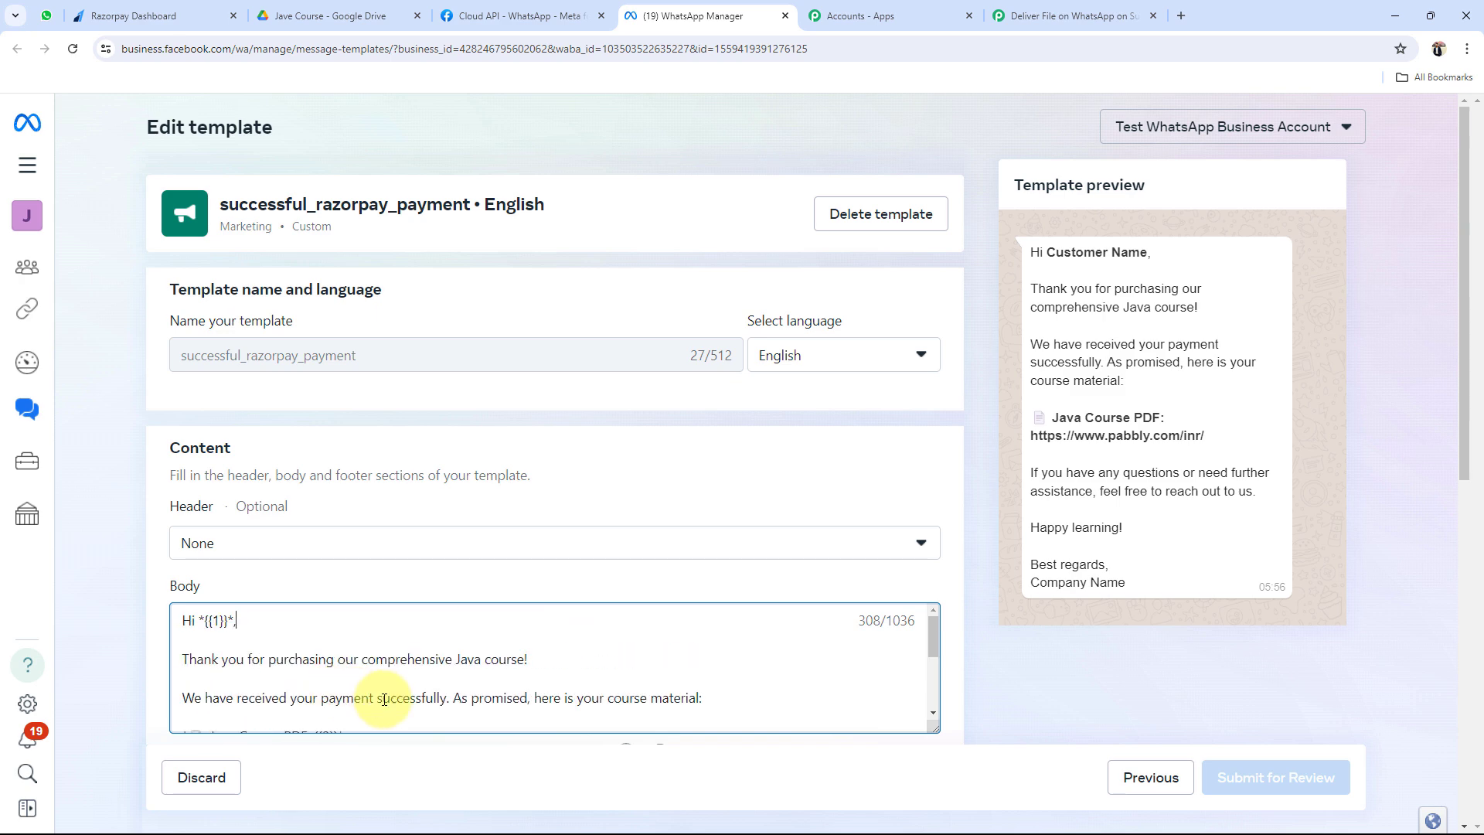
left_click(1013, 15)
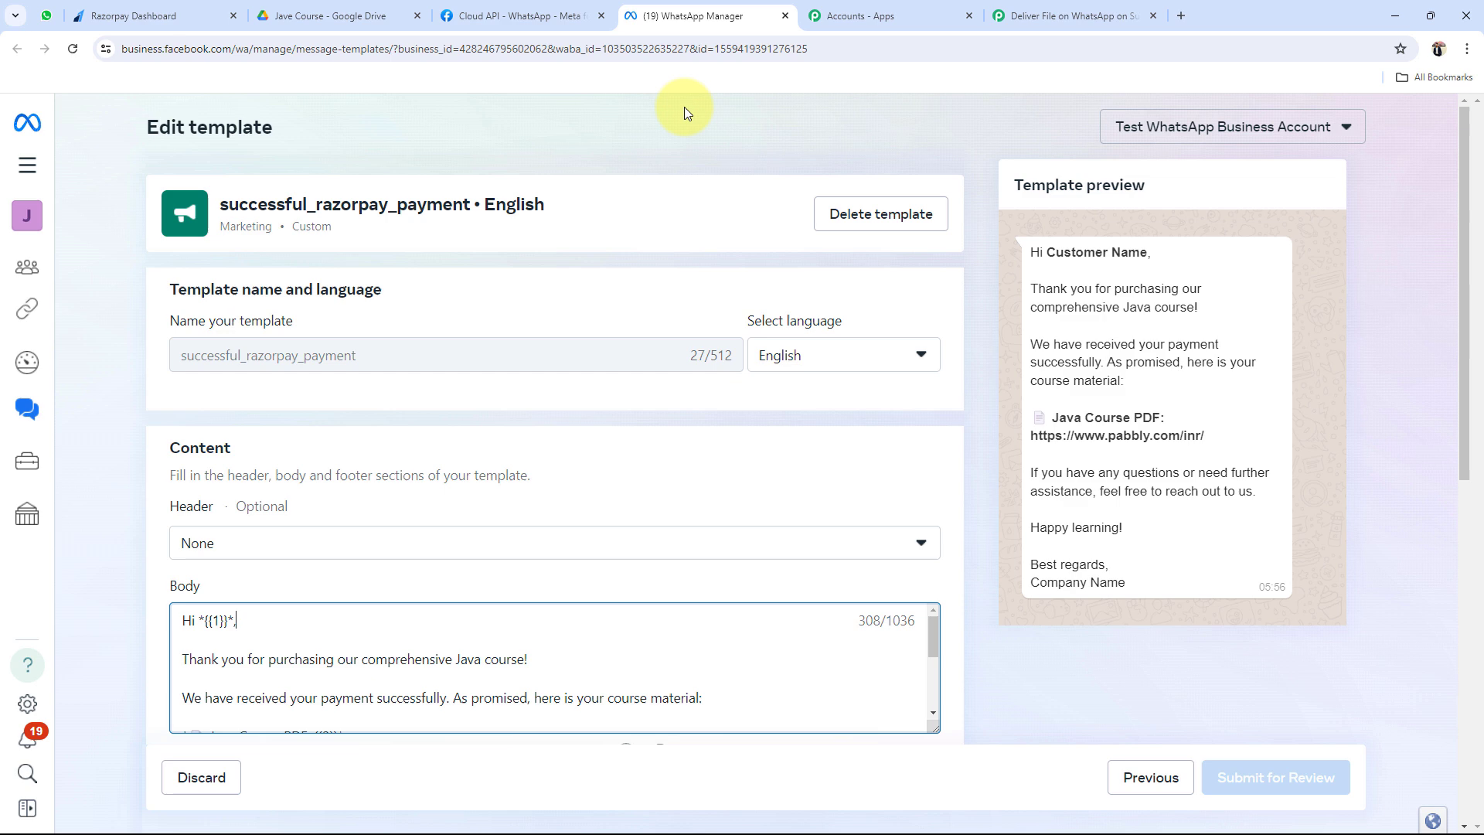
left_click(719, 16)
left_click(1067, 15)
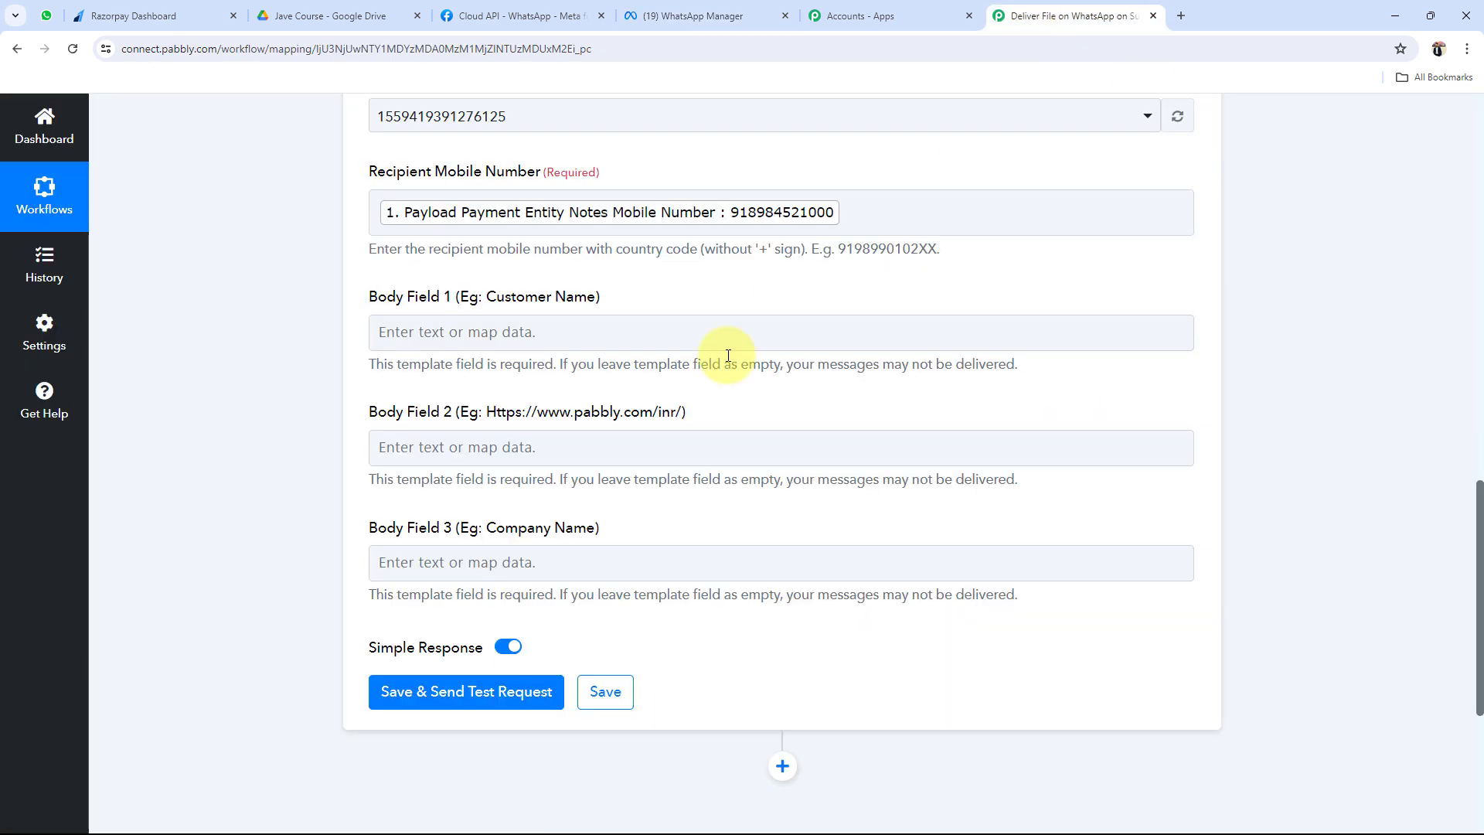
- Map Body Field 1 to the Razorpay payment's Notes First Name followed by Notes Last Name
left_click(493, 337)
left_click(473, 484)
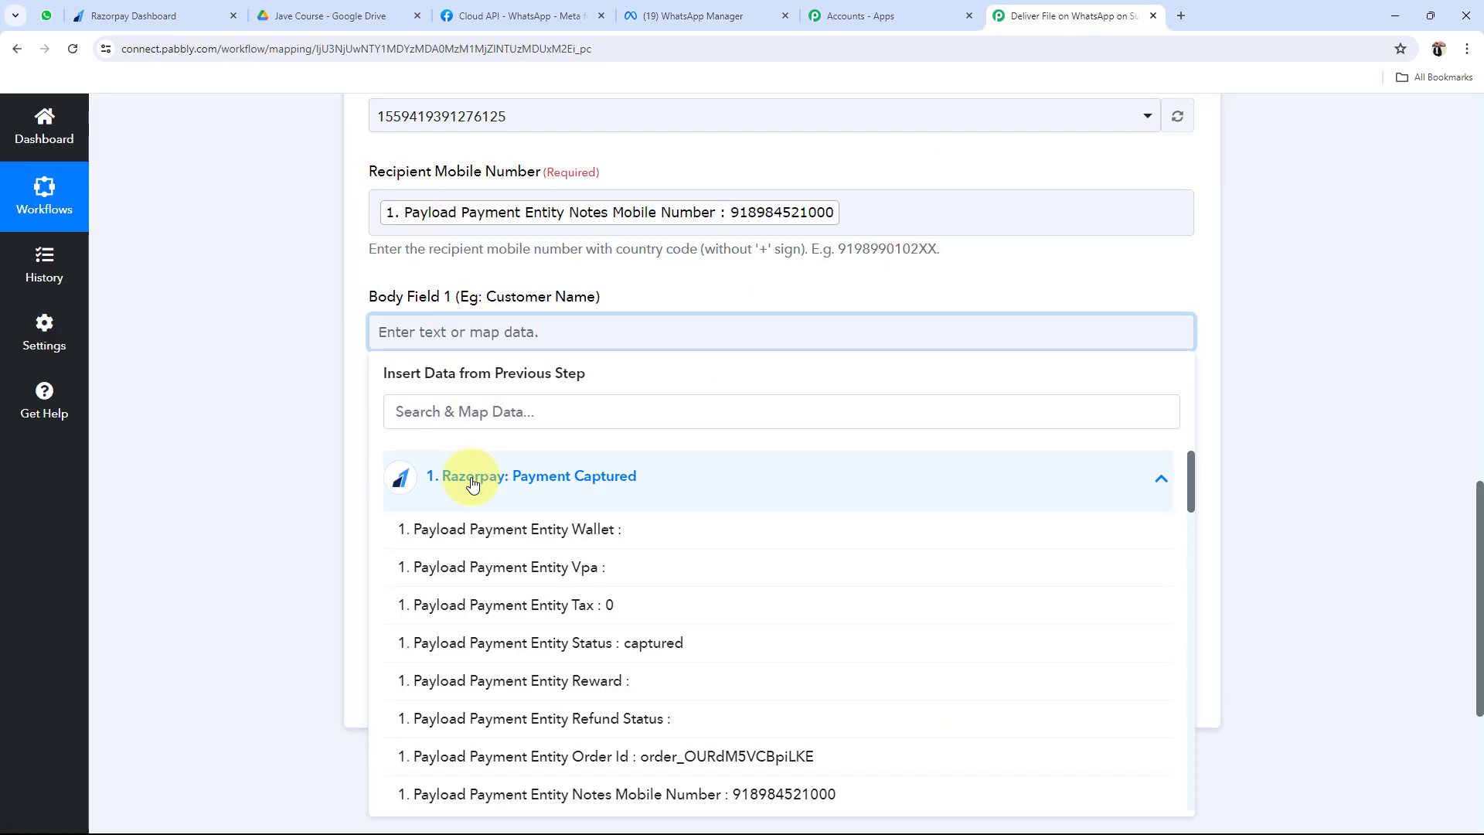
scroll(572, 603, "down", 3)
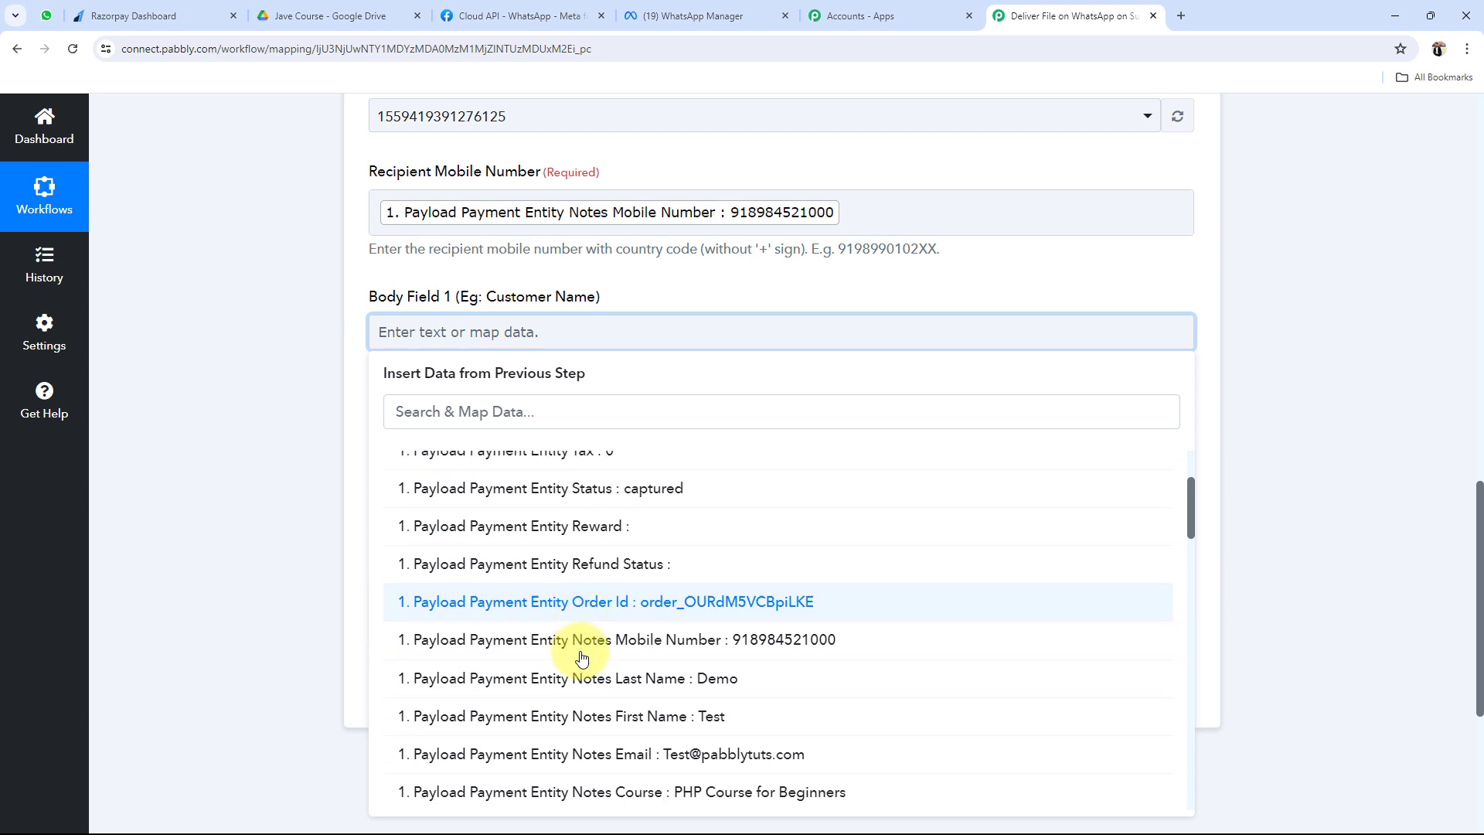
left_click(583, 713)
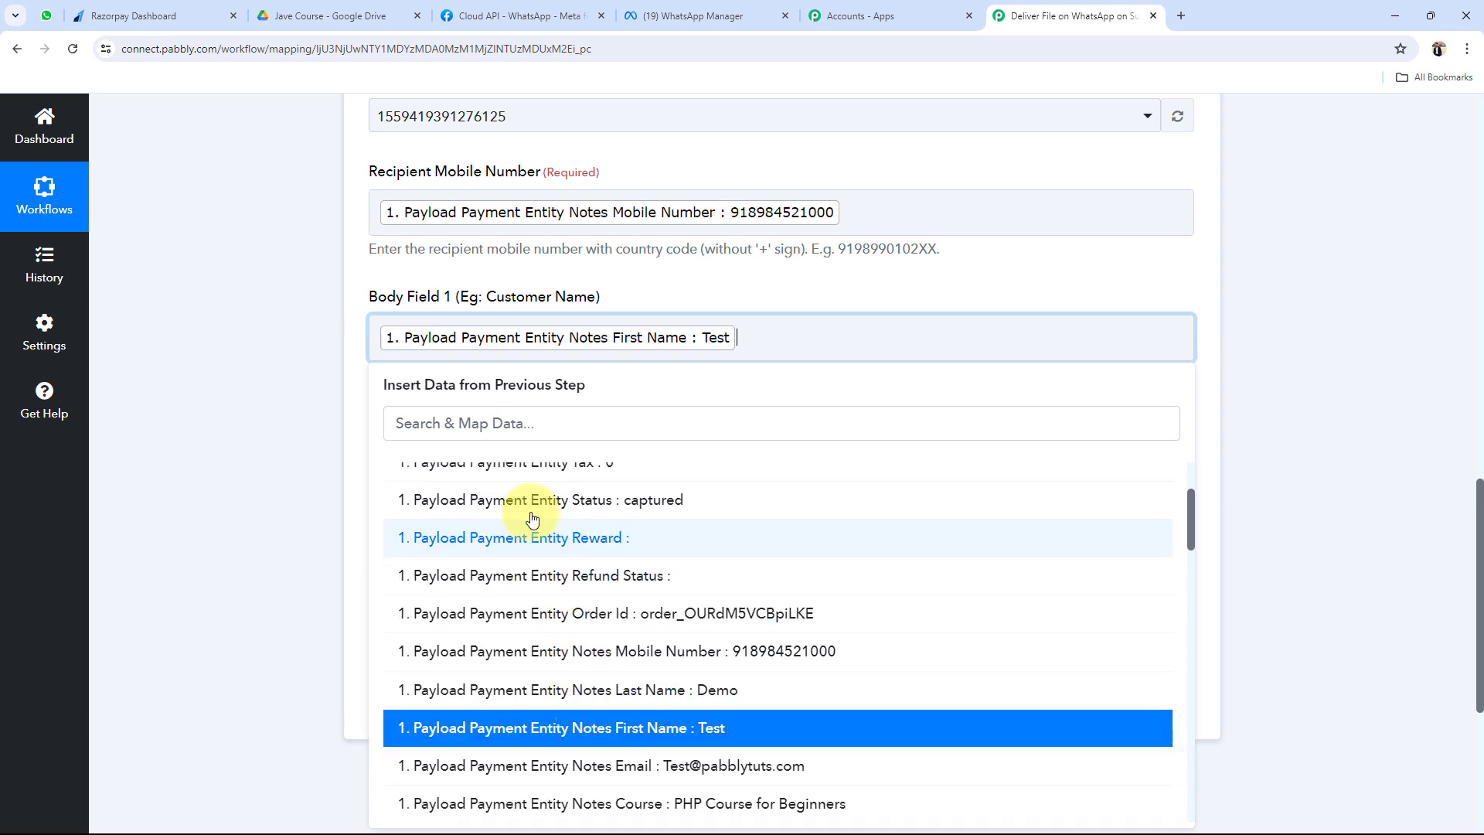
left_click(532, 687)
left_click(292, 446)
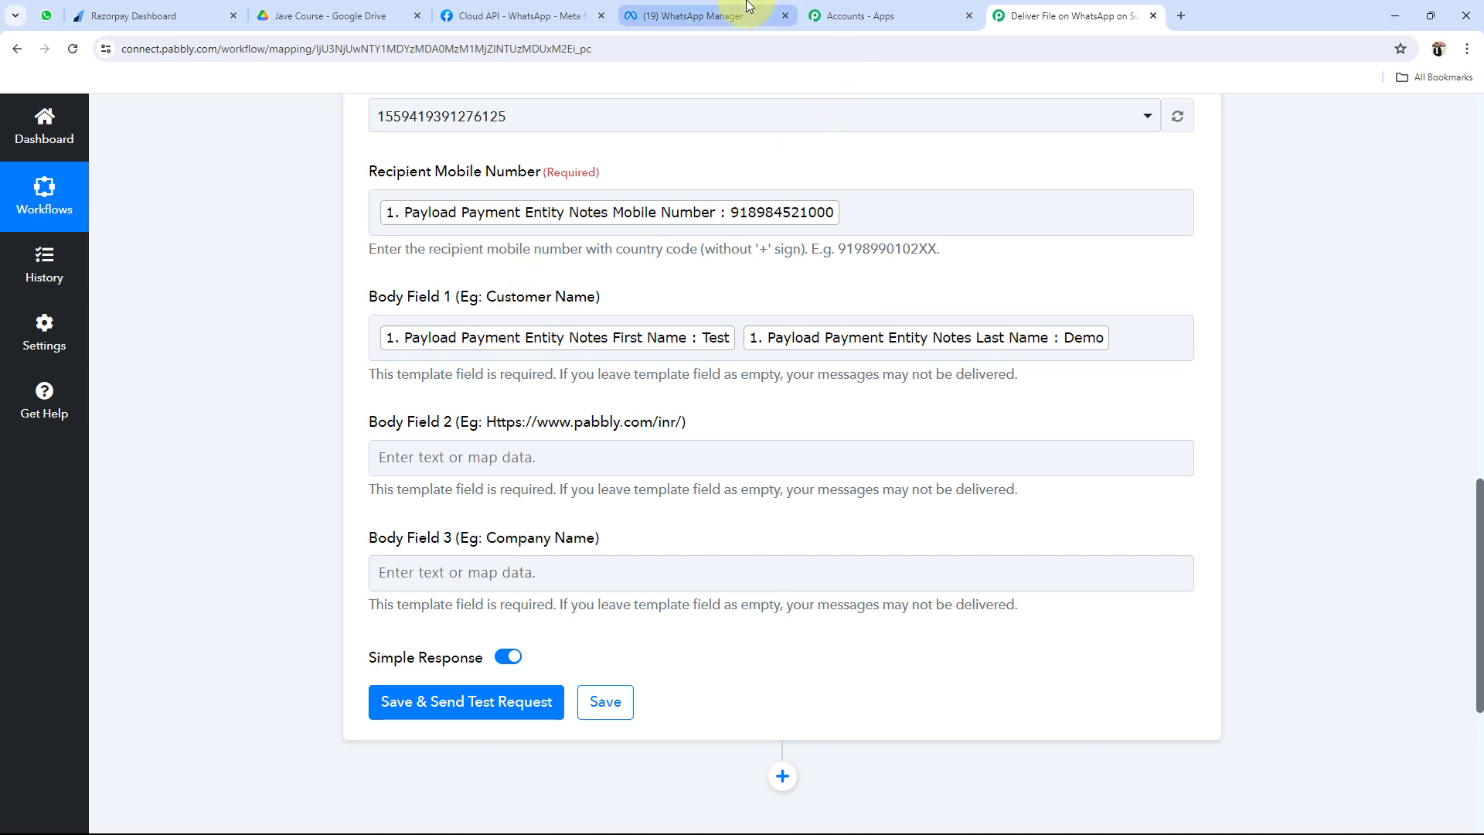
- Check the course link variable in the WhatsApp Manager template against Body Field 2 in the Pabbly Connect workflow
left_click(695, 16)
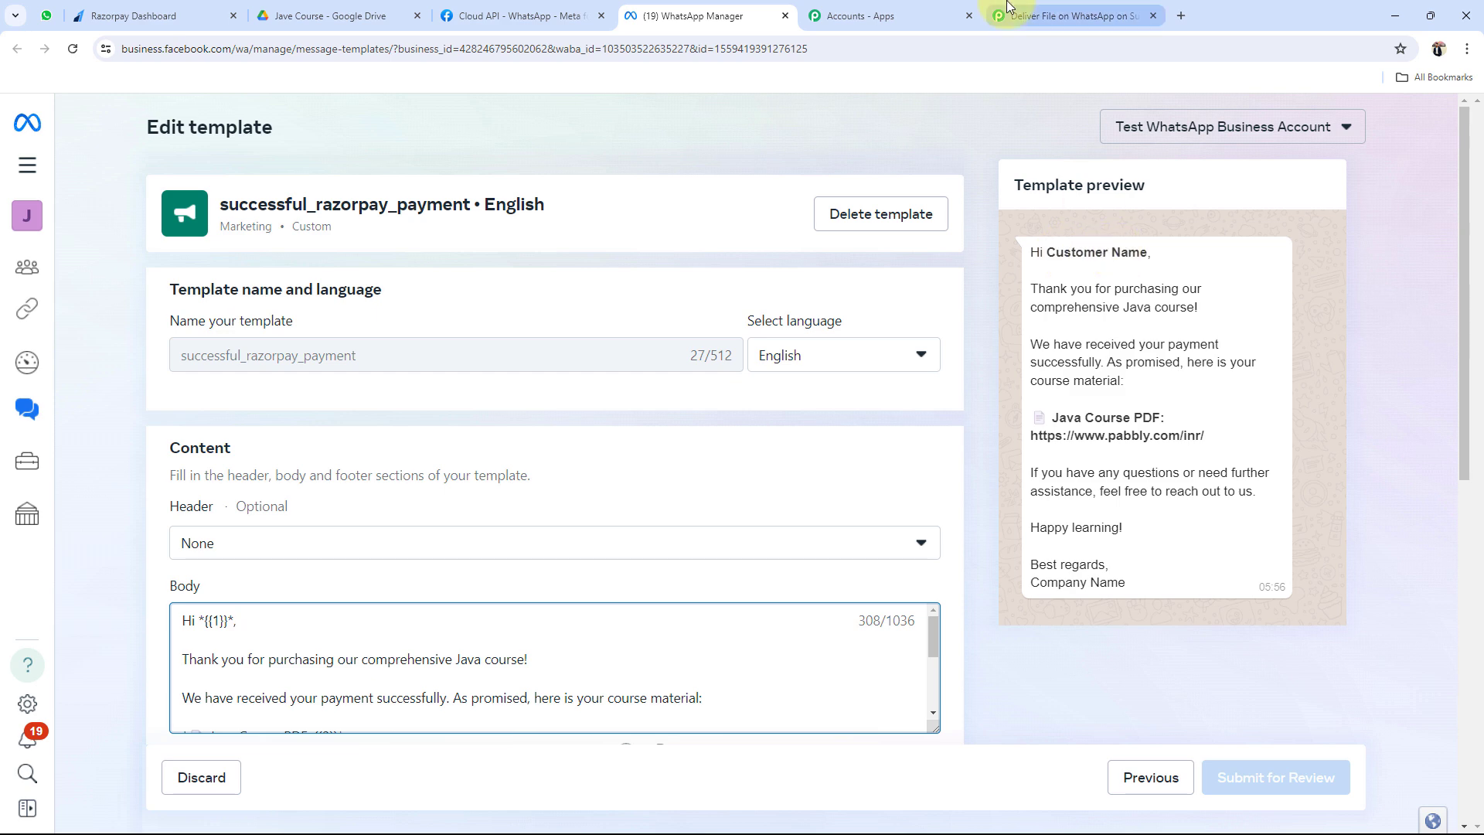
left_click(1070, 16)
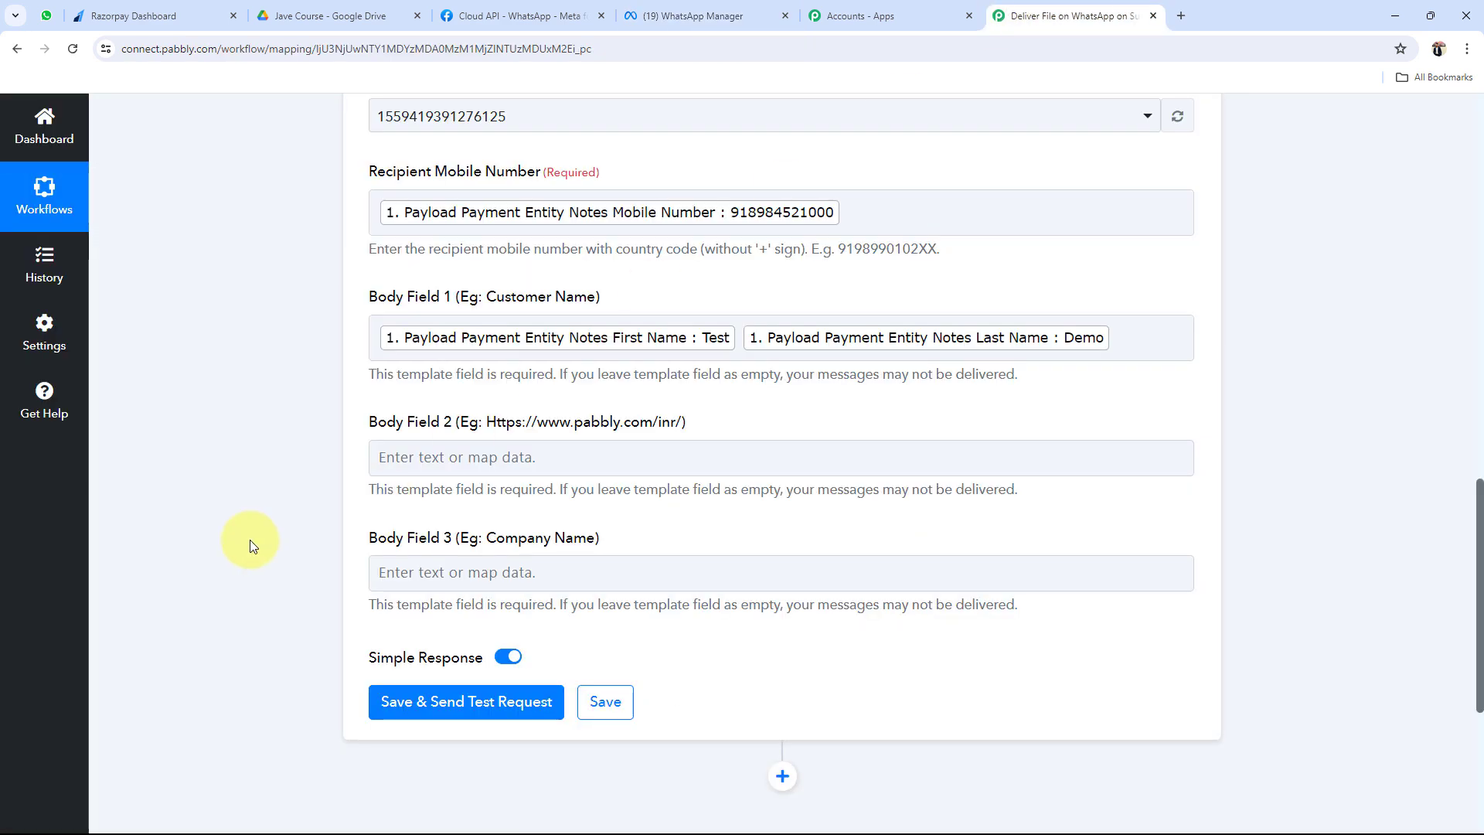
scroll(250, 546, "down", 2)
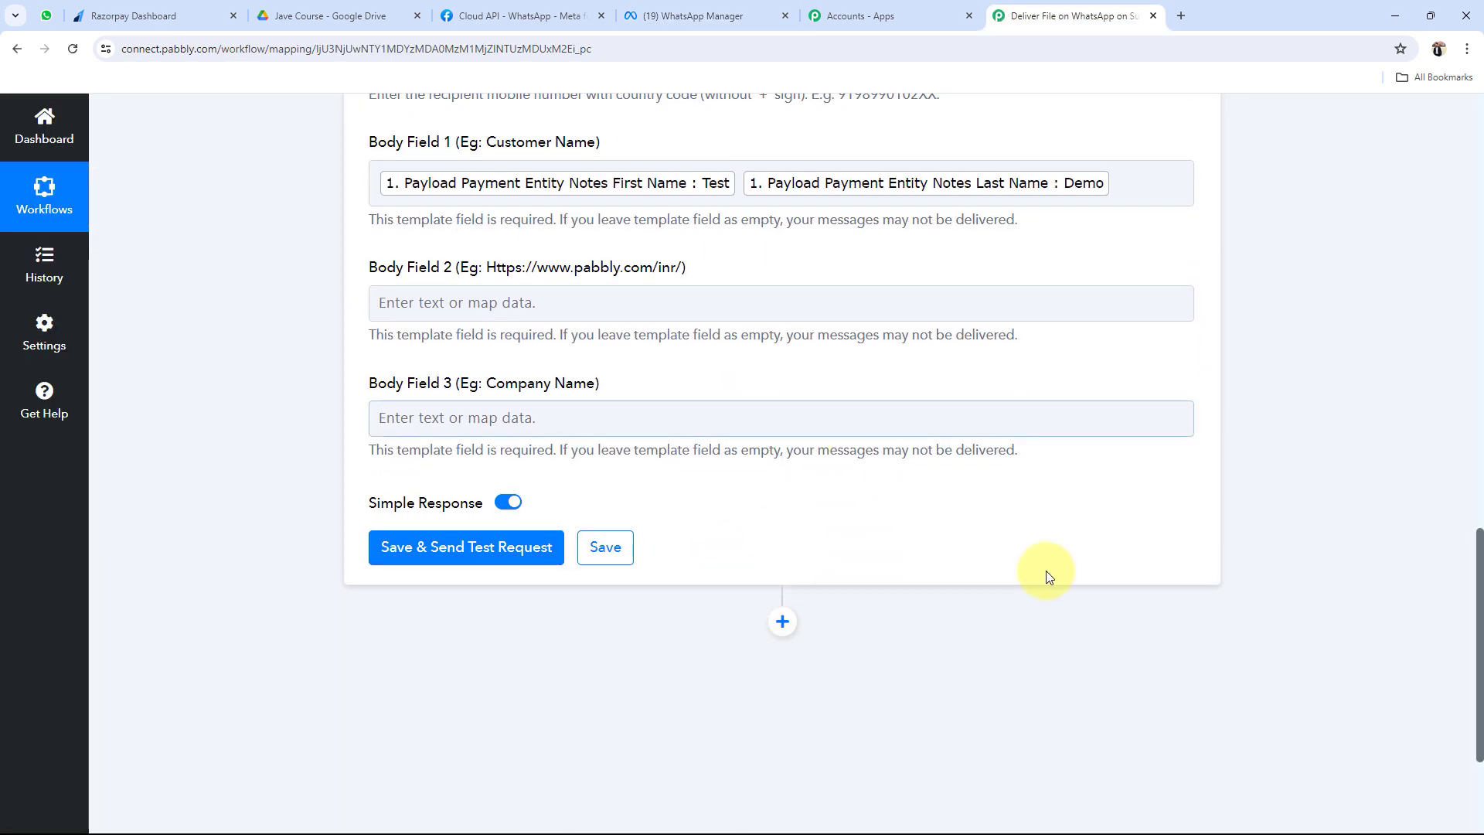
left_click(512, 300)
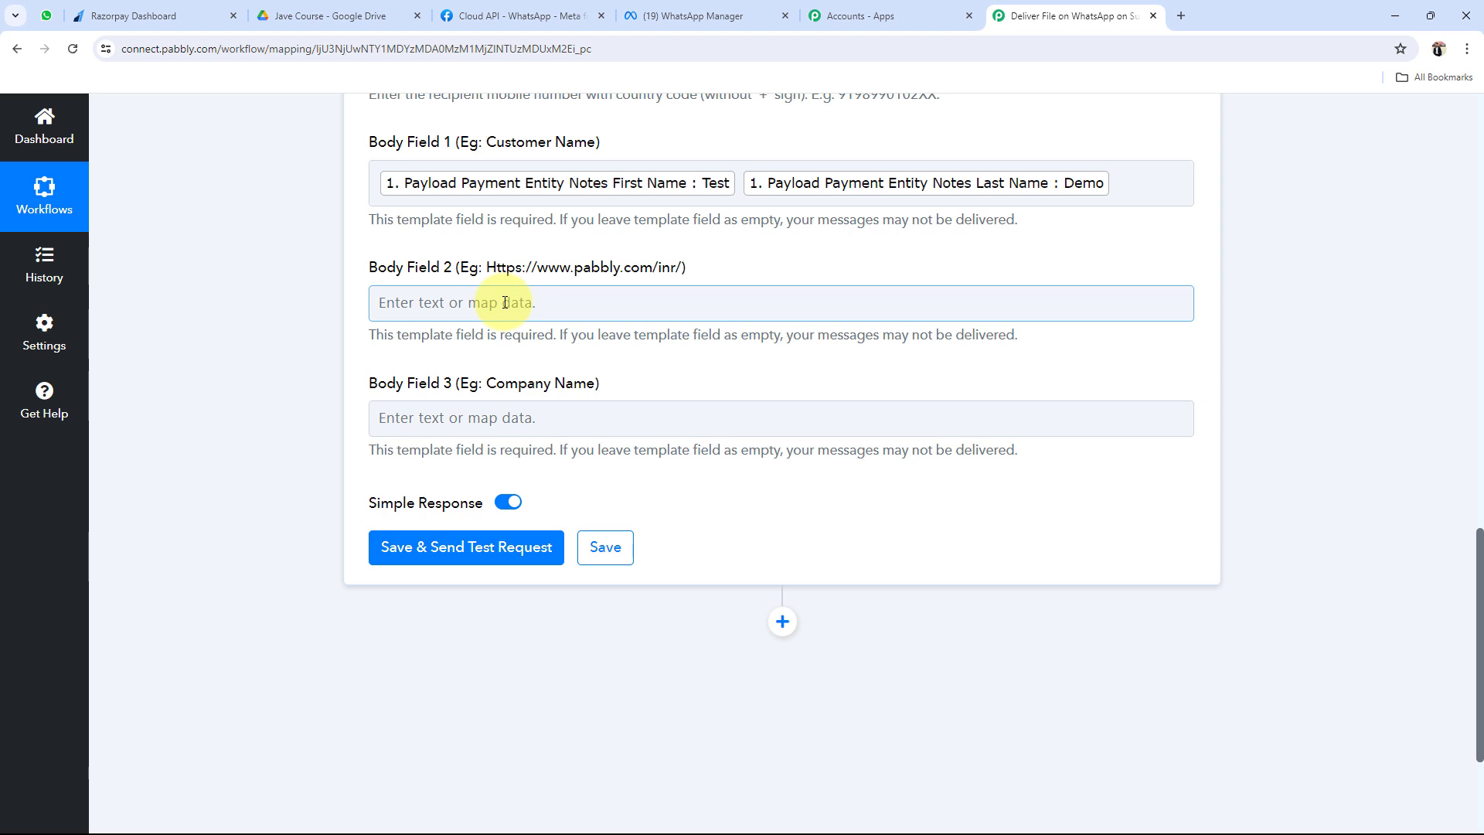
- Switch to Google Drive and check the Jave Course folder's general access and link role in its sharing settings
left_click(324, 16)
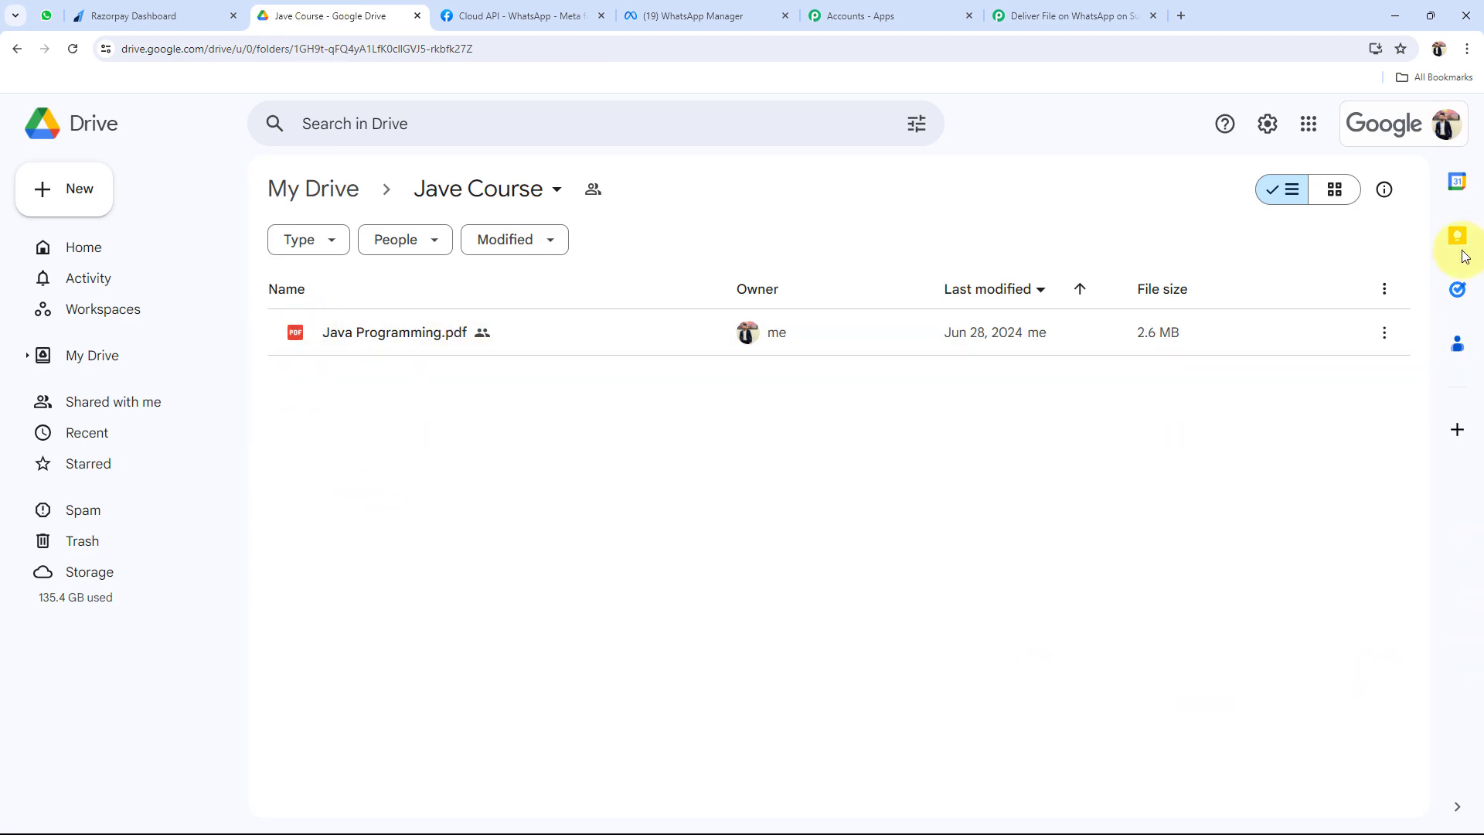
left_click(555, 190)
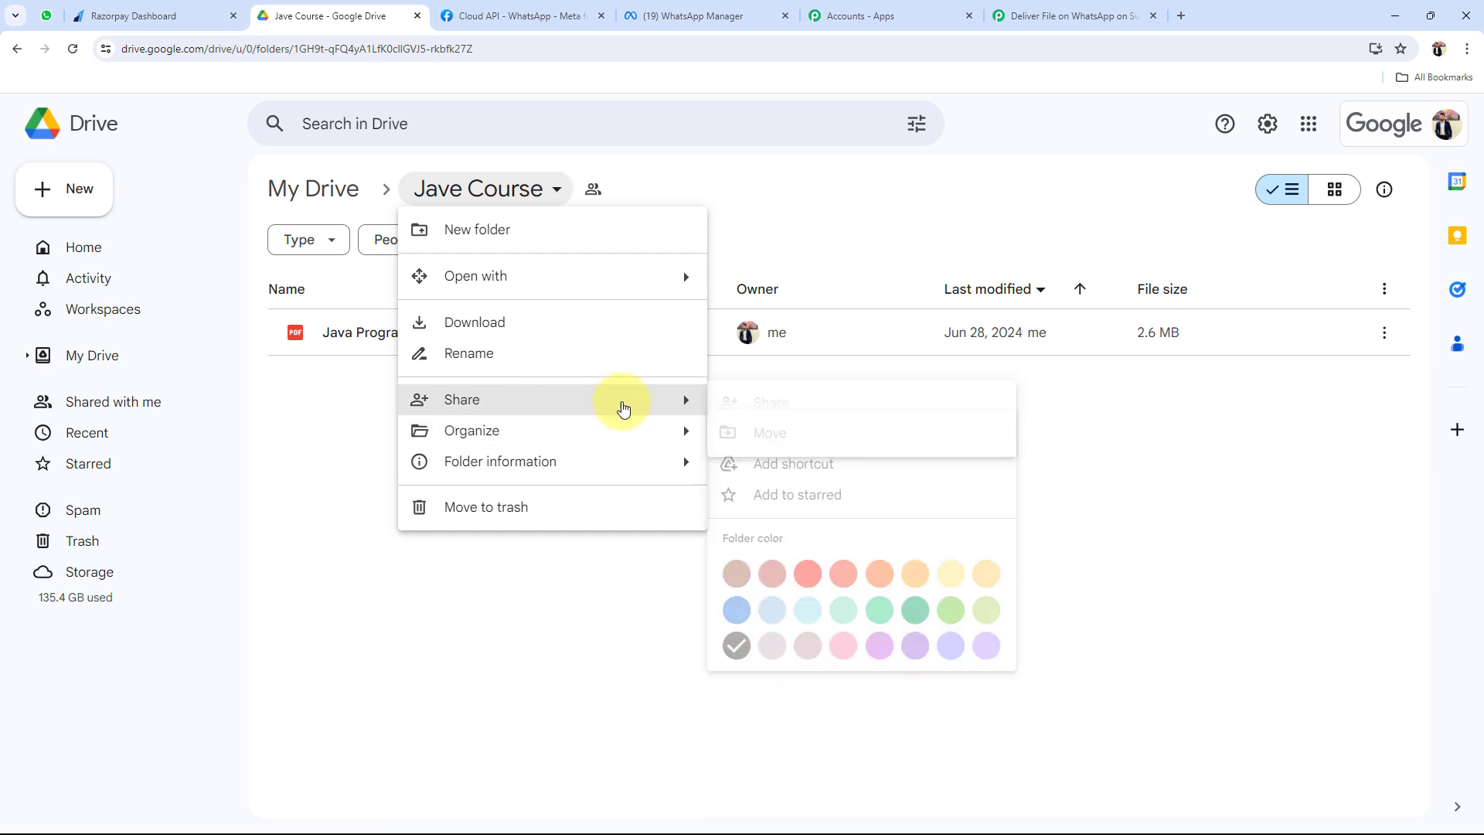
mouse_move(619, 404)
left_click(745, 405)
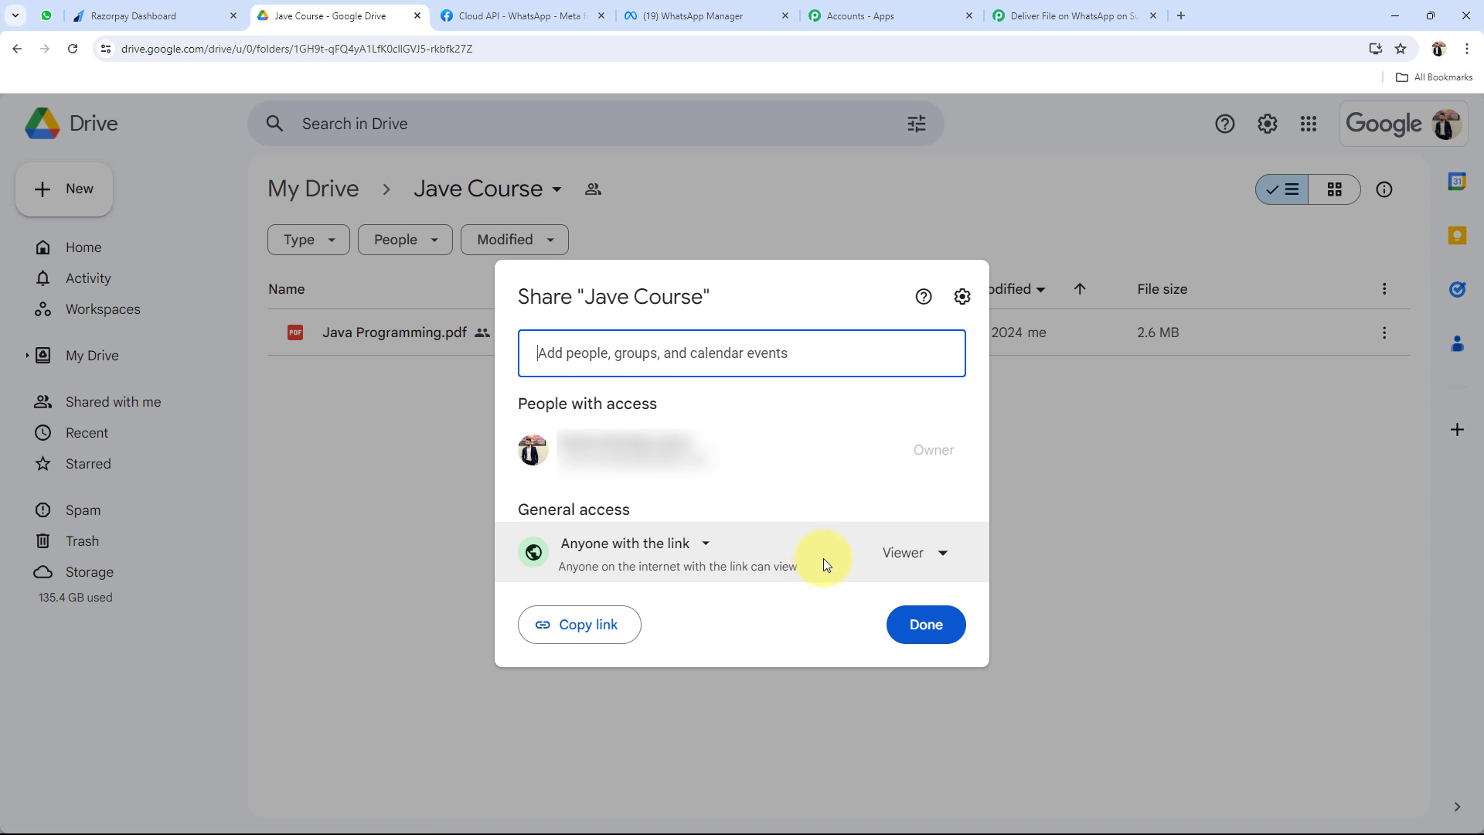
left_click(944, 555)
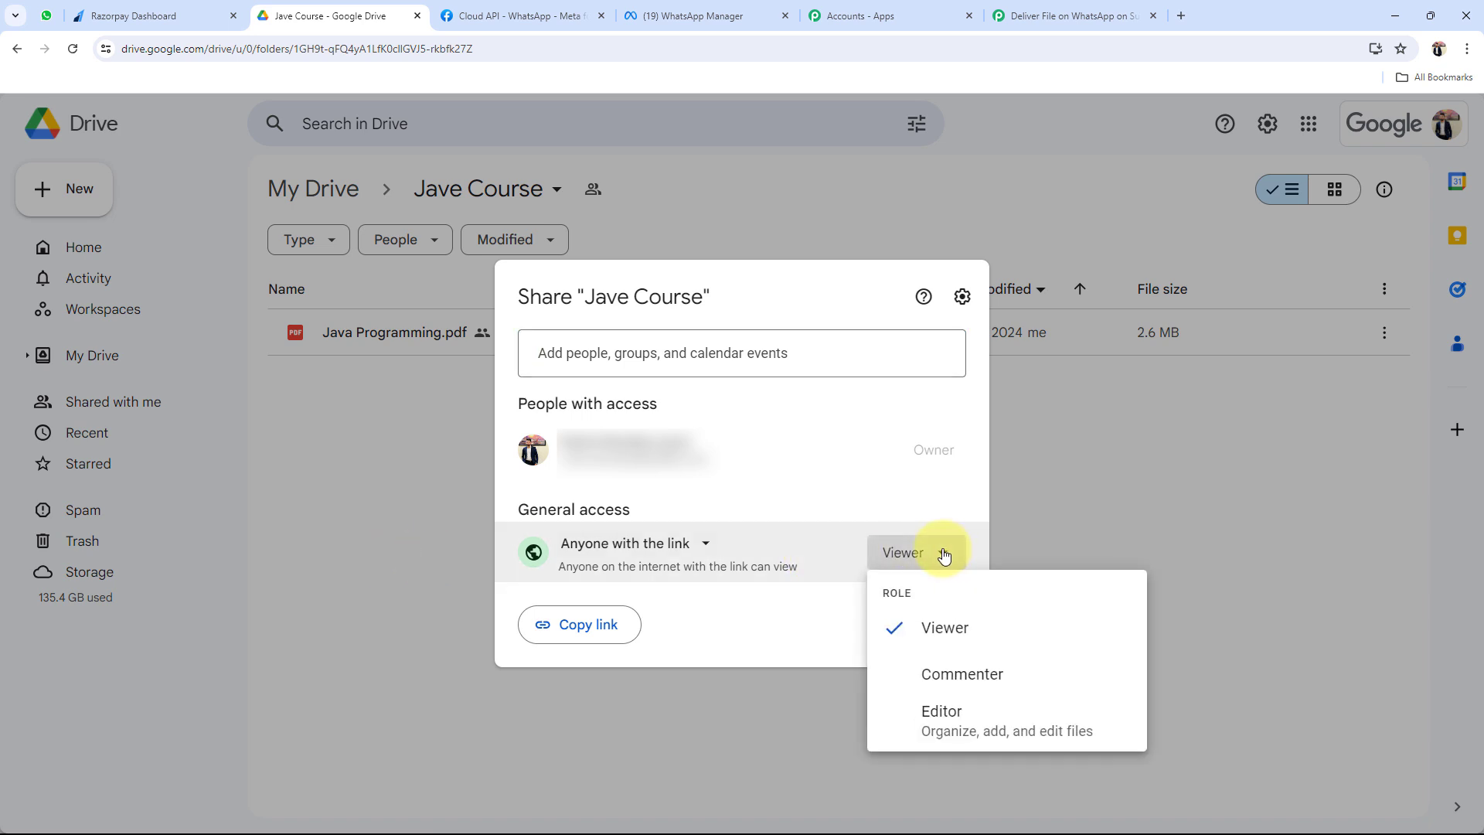
left_click(711, 603)
left_click(704, 557)
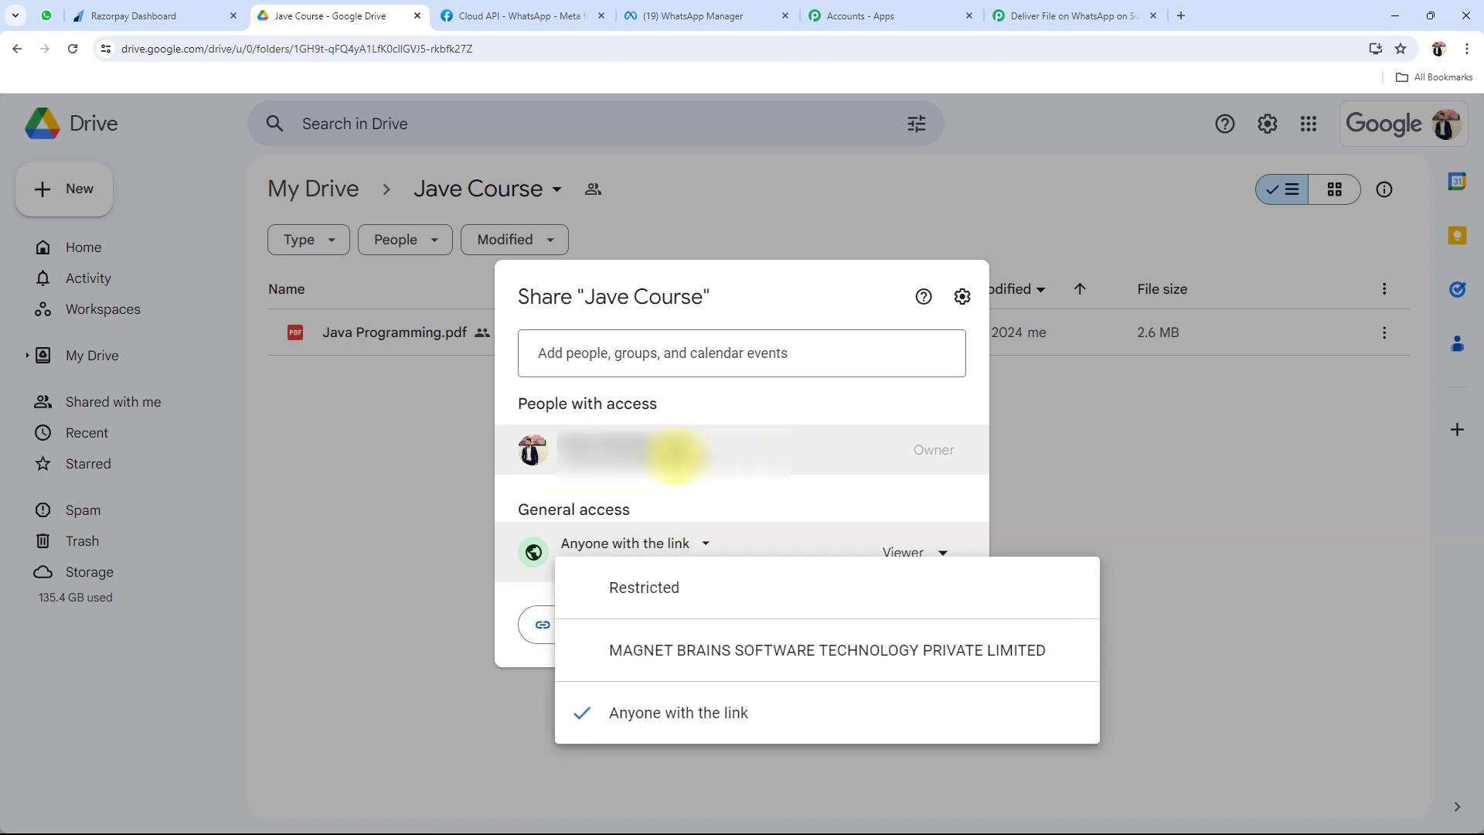
left_click(735, 485)
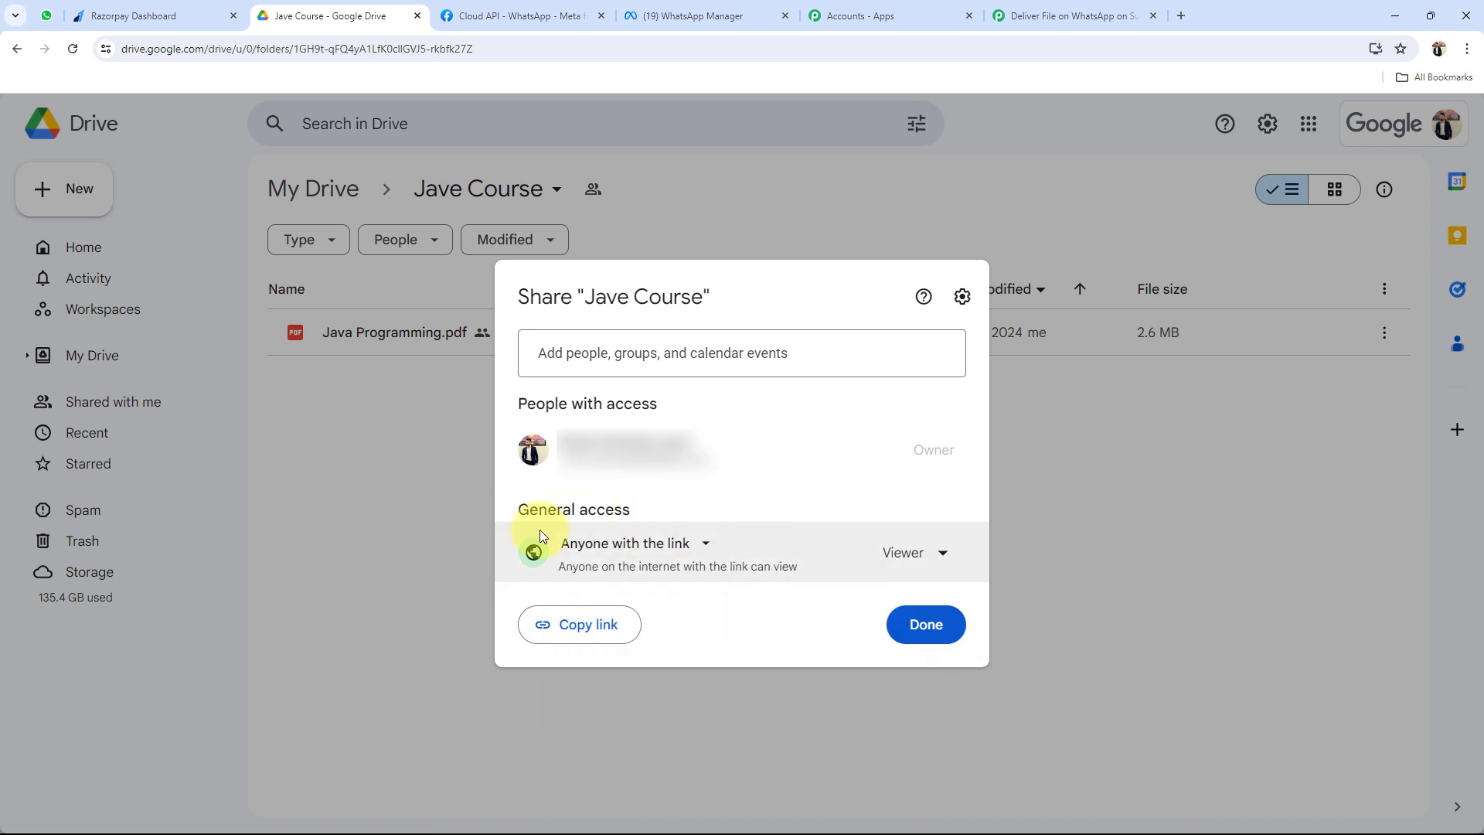
left_click(926, 624)
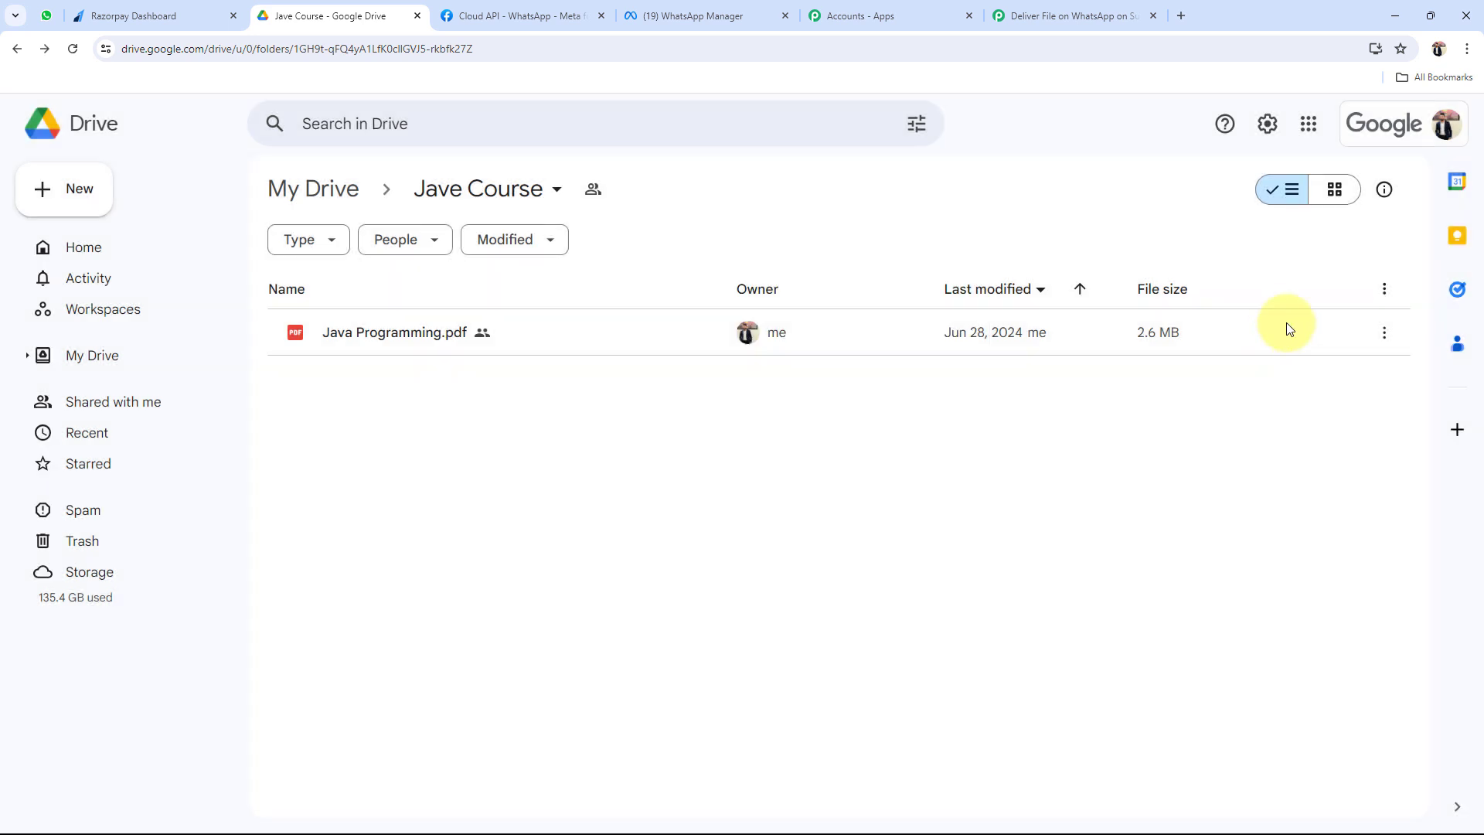
- Copy the share link of Java Programming.pdf and paste it into Body Field 2 of the Pabbly Connect workflow
left_click(1389, 333)
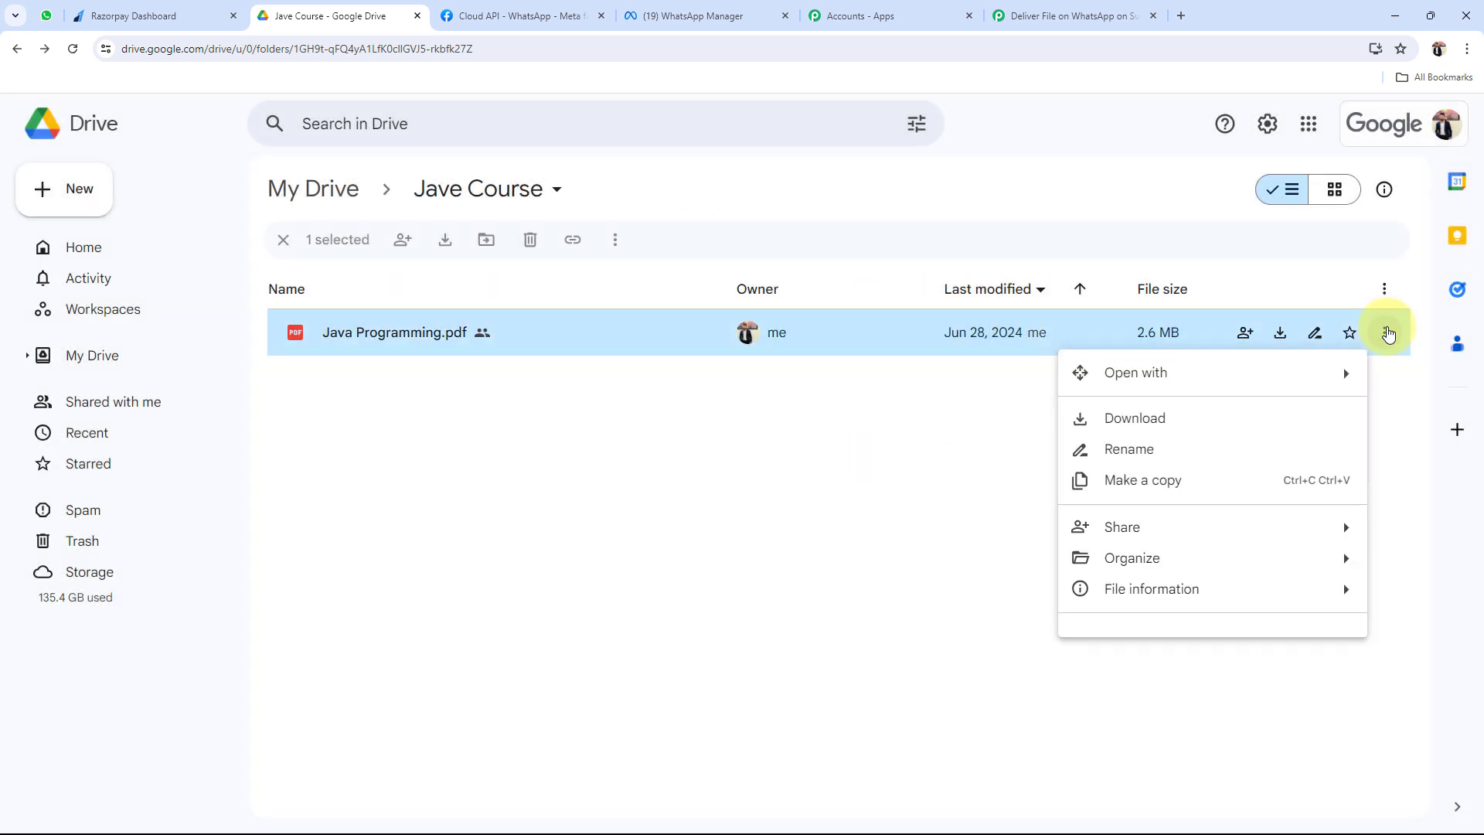
mouse_move(1126, 527)
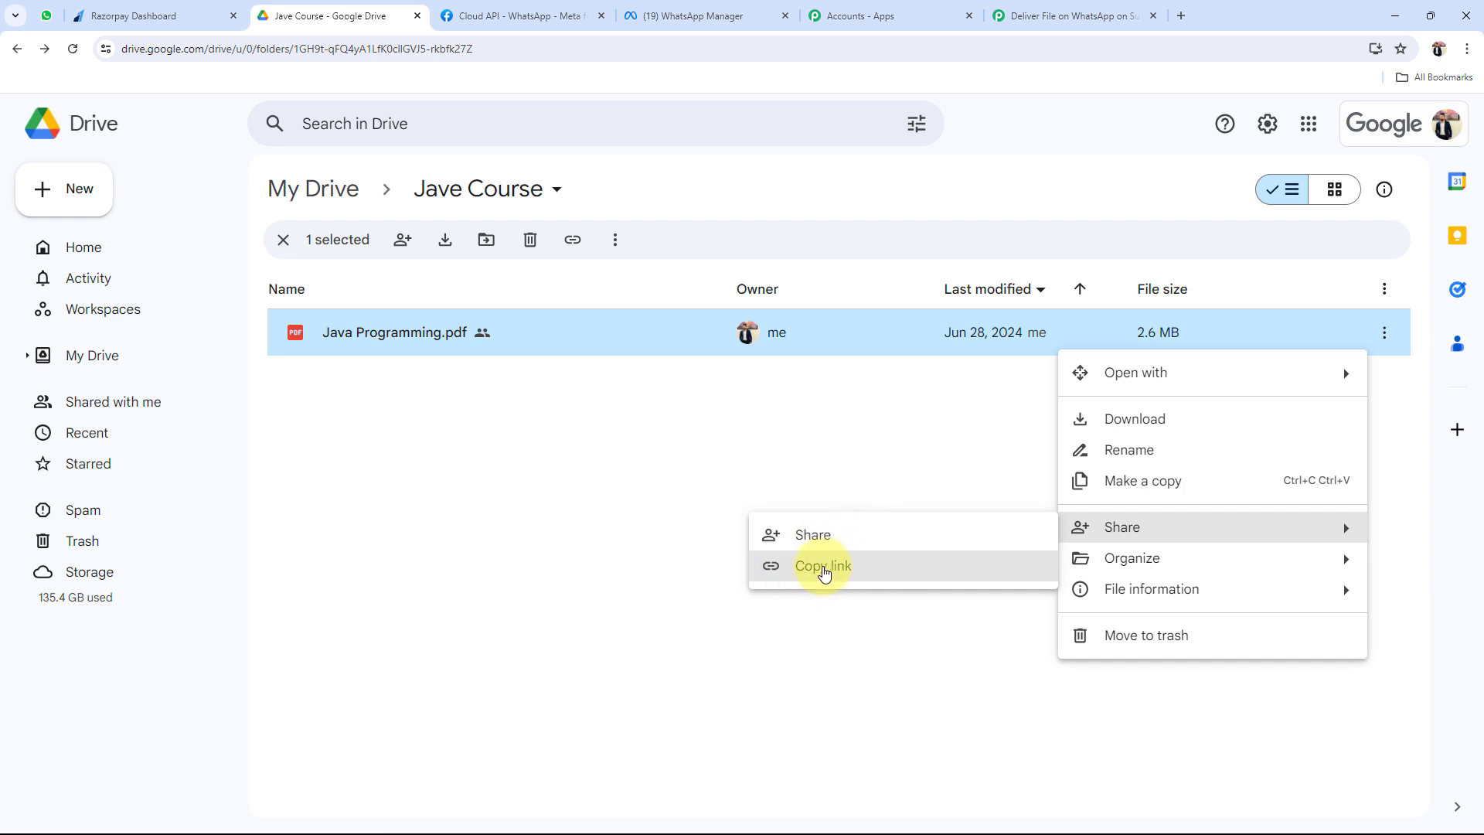
left_click(822, 568)
left_click(1048, 10)
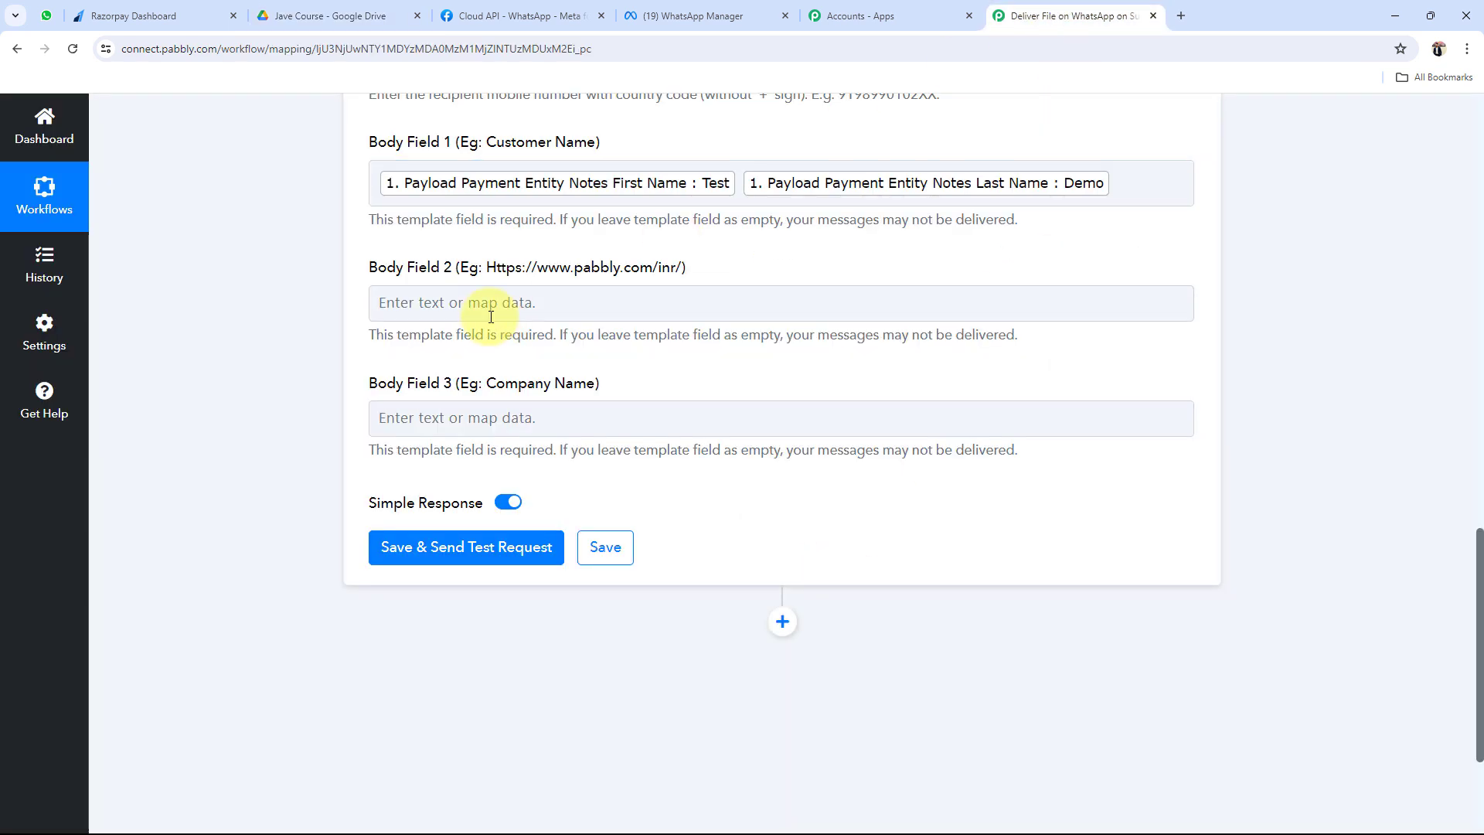
left_click(467, 301)
key("ctrl+v")
left_click(260, 372)
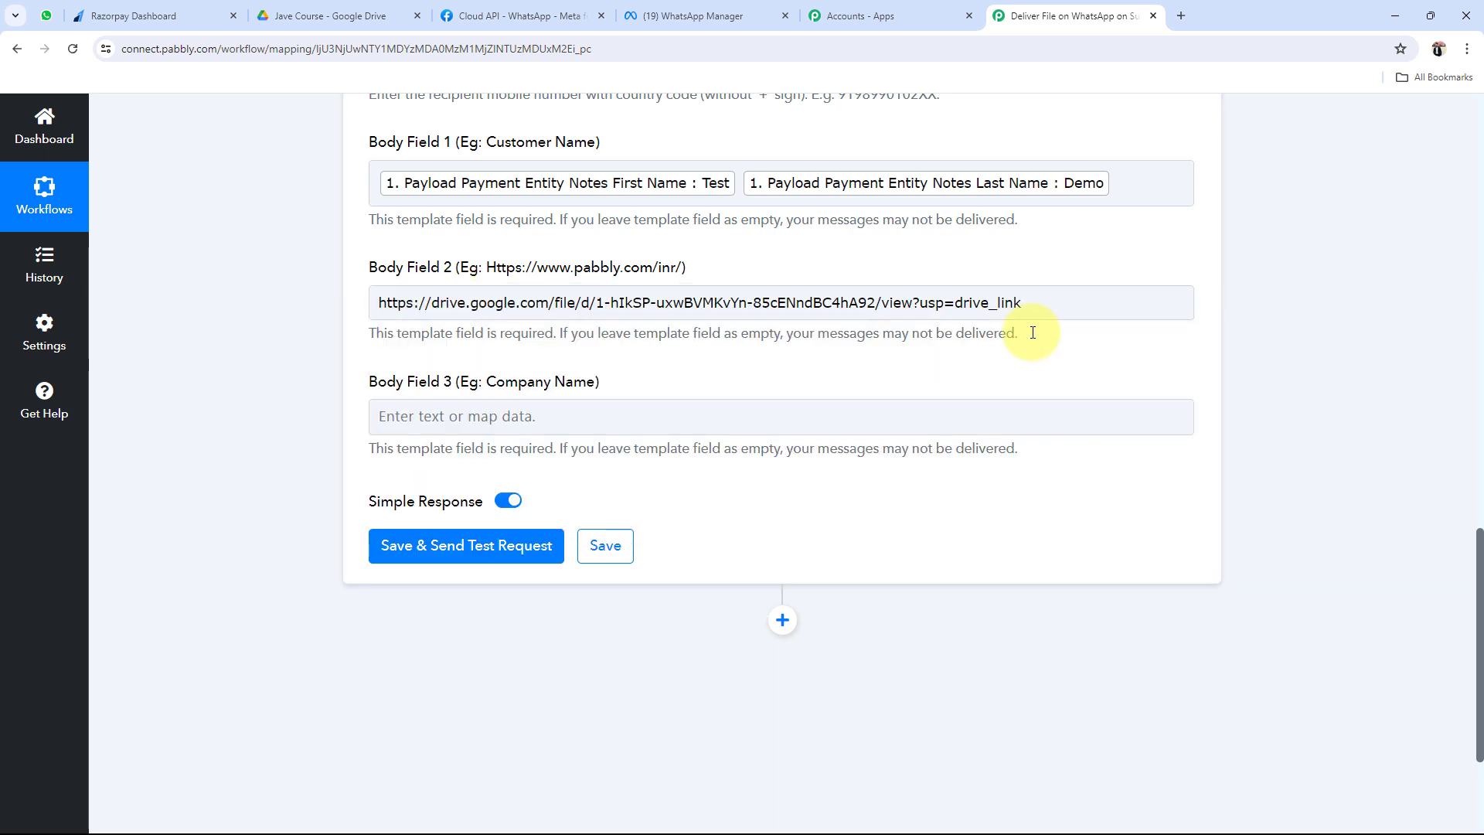
left_click_drag(1070, 308, 247, 344)
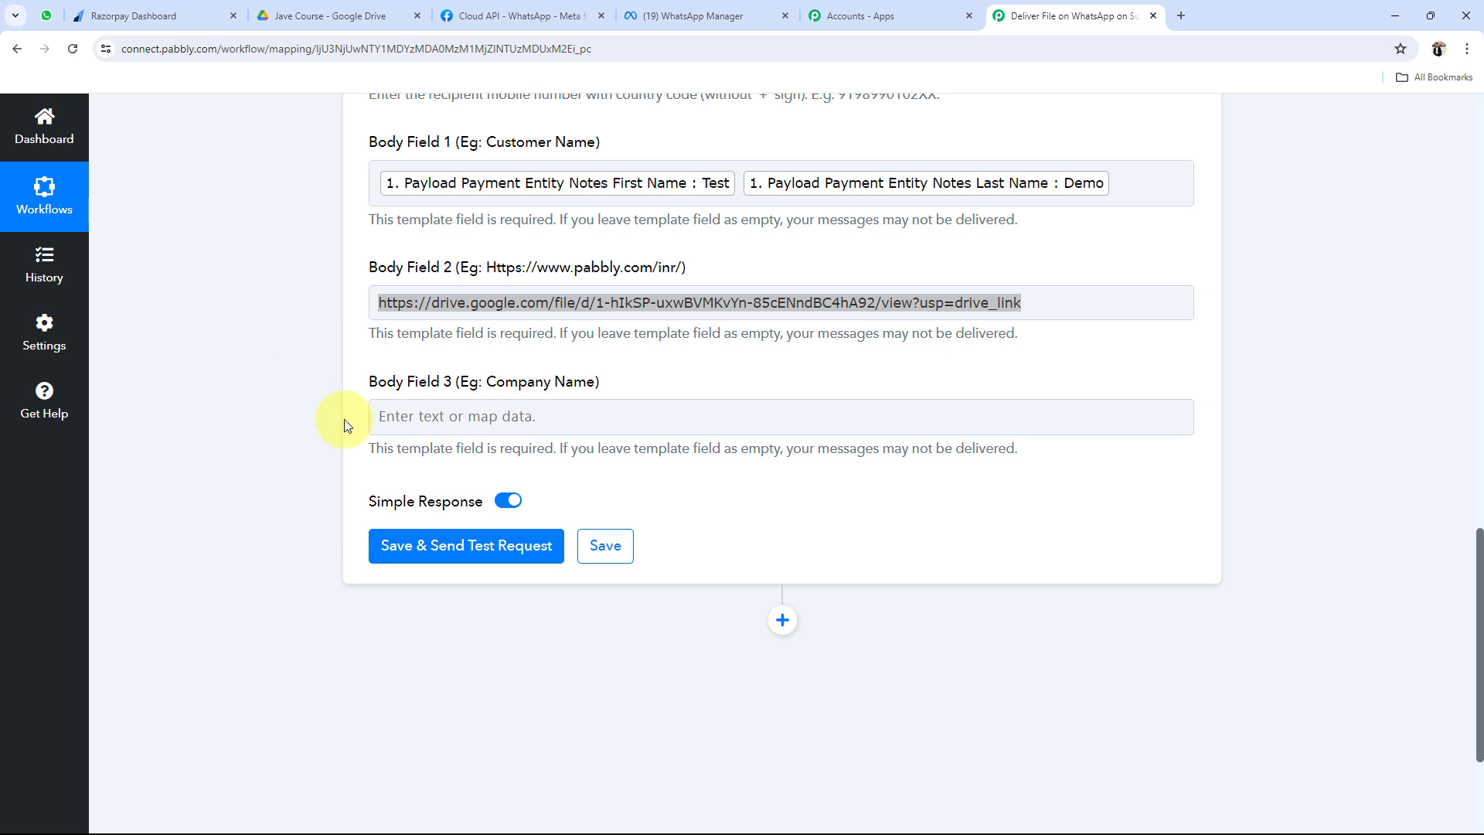
- Set Body Field 3, the company name, to Pabbly
left_click(433, 417)
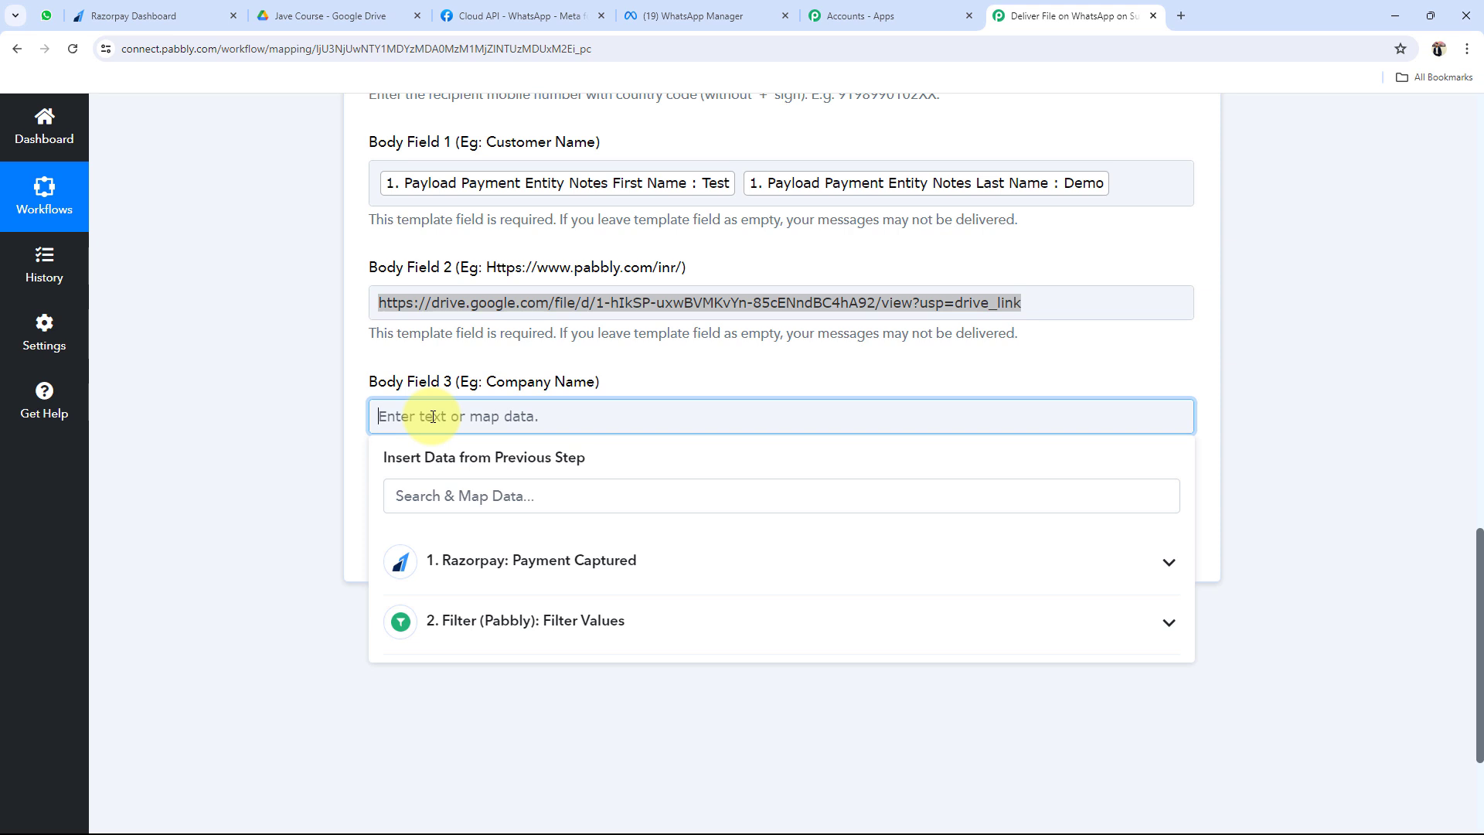
type("Pabbly")
left_click(236, 437)
left_click(1092, 304)
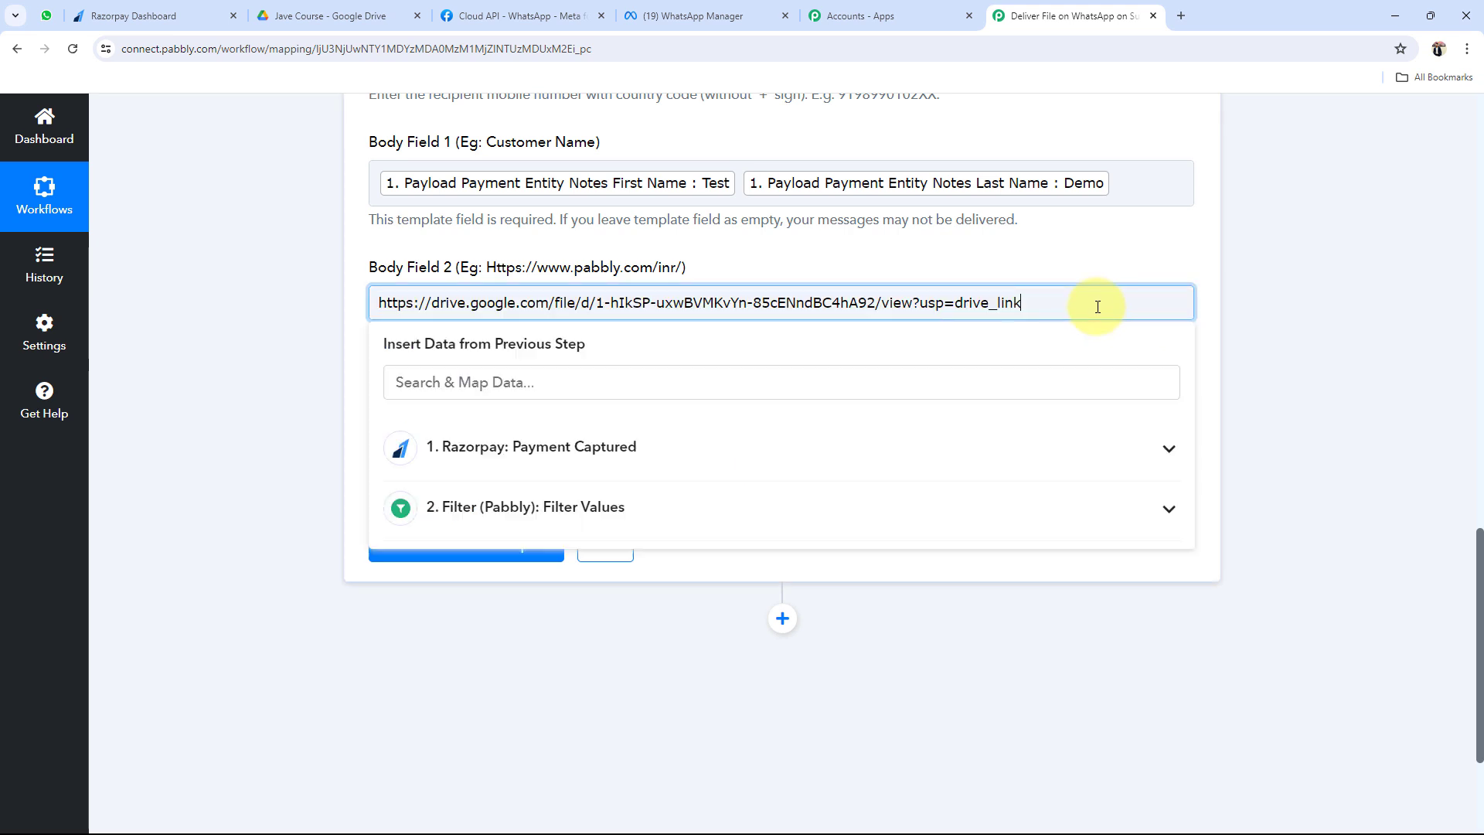
left_click(241, 482)
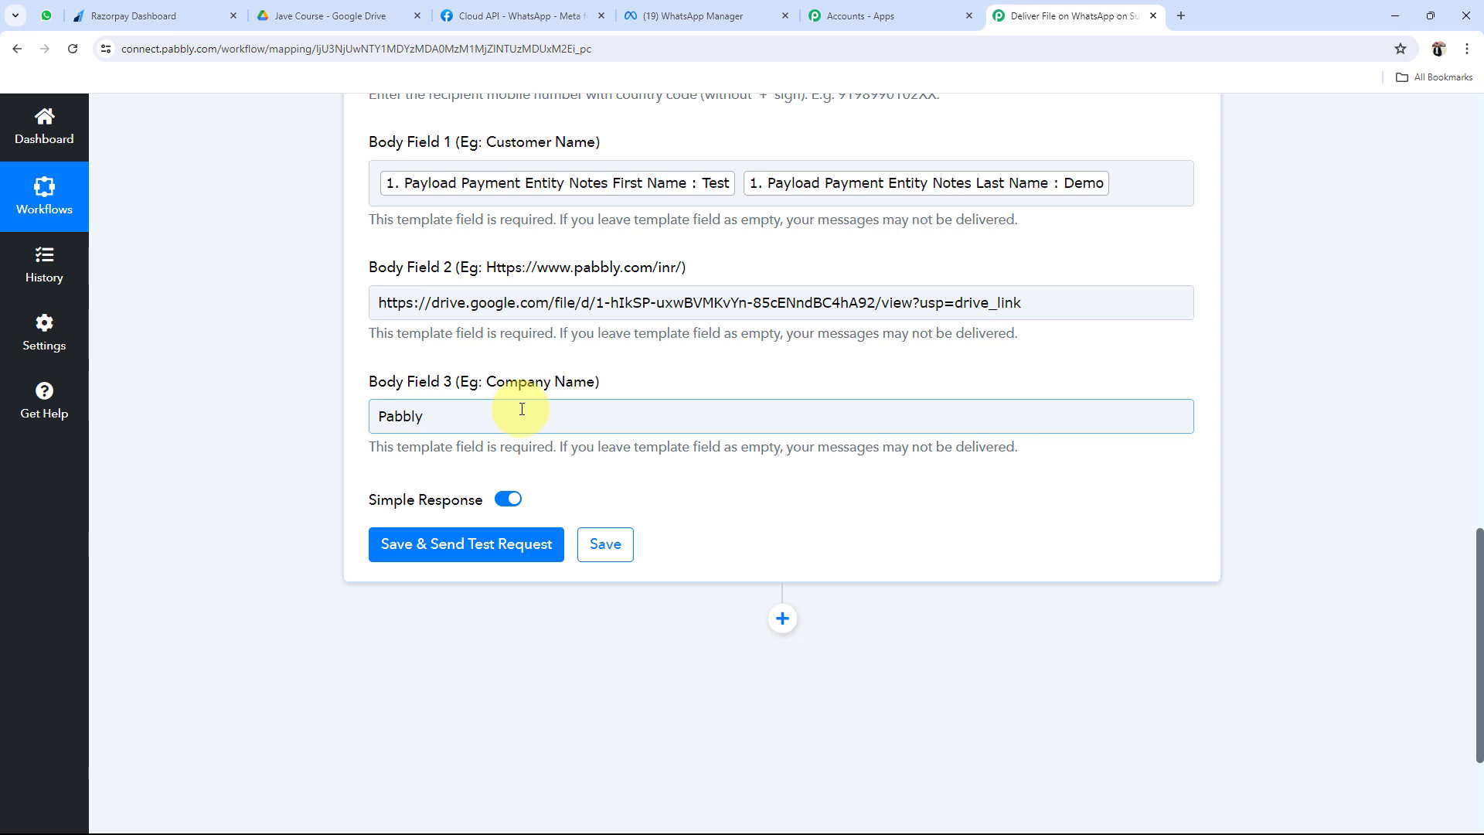
- Review the mapped template fields, save the WhatsApp action and send a test request
scroll(522, 409, "up", 4)
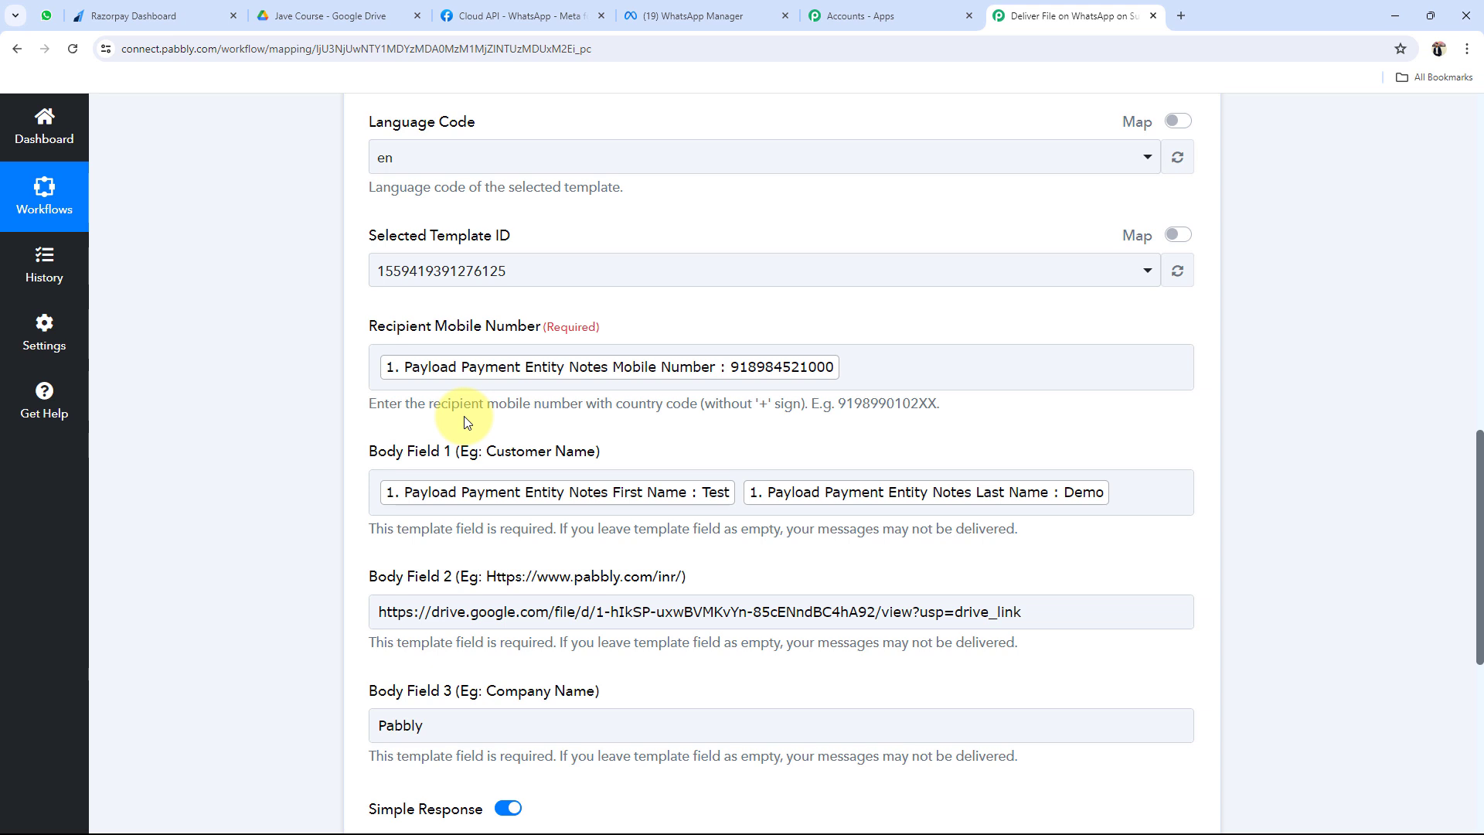
scroll(243, 671, "down", 5)
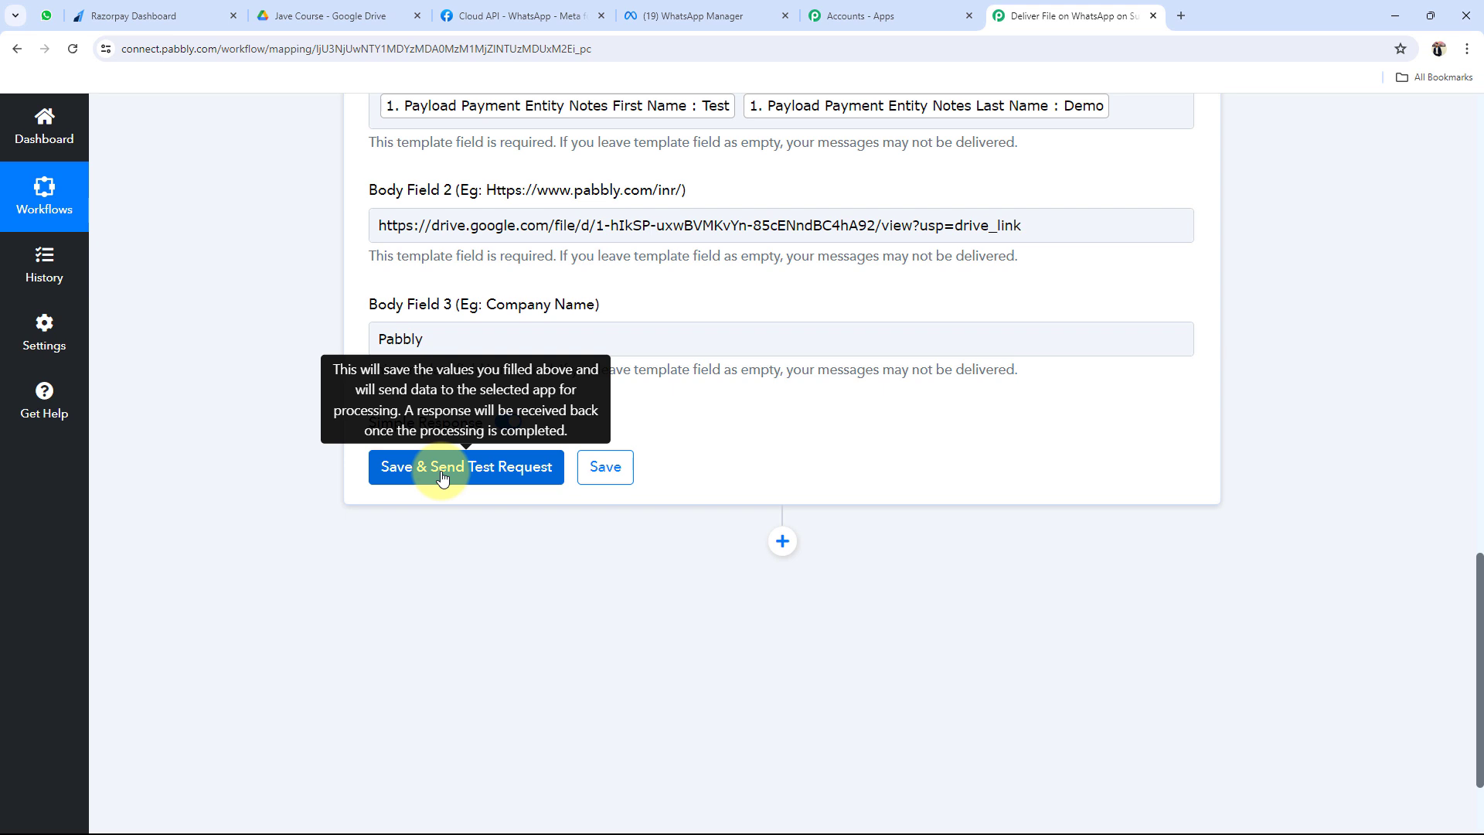
left_click(442, 473)
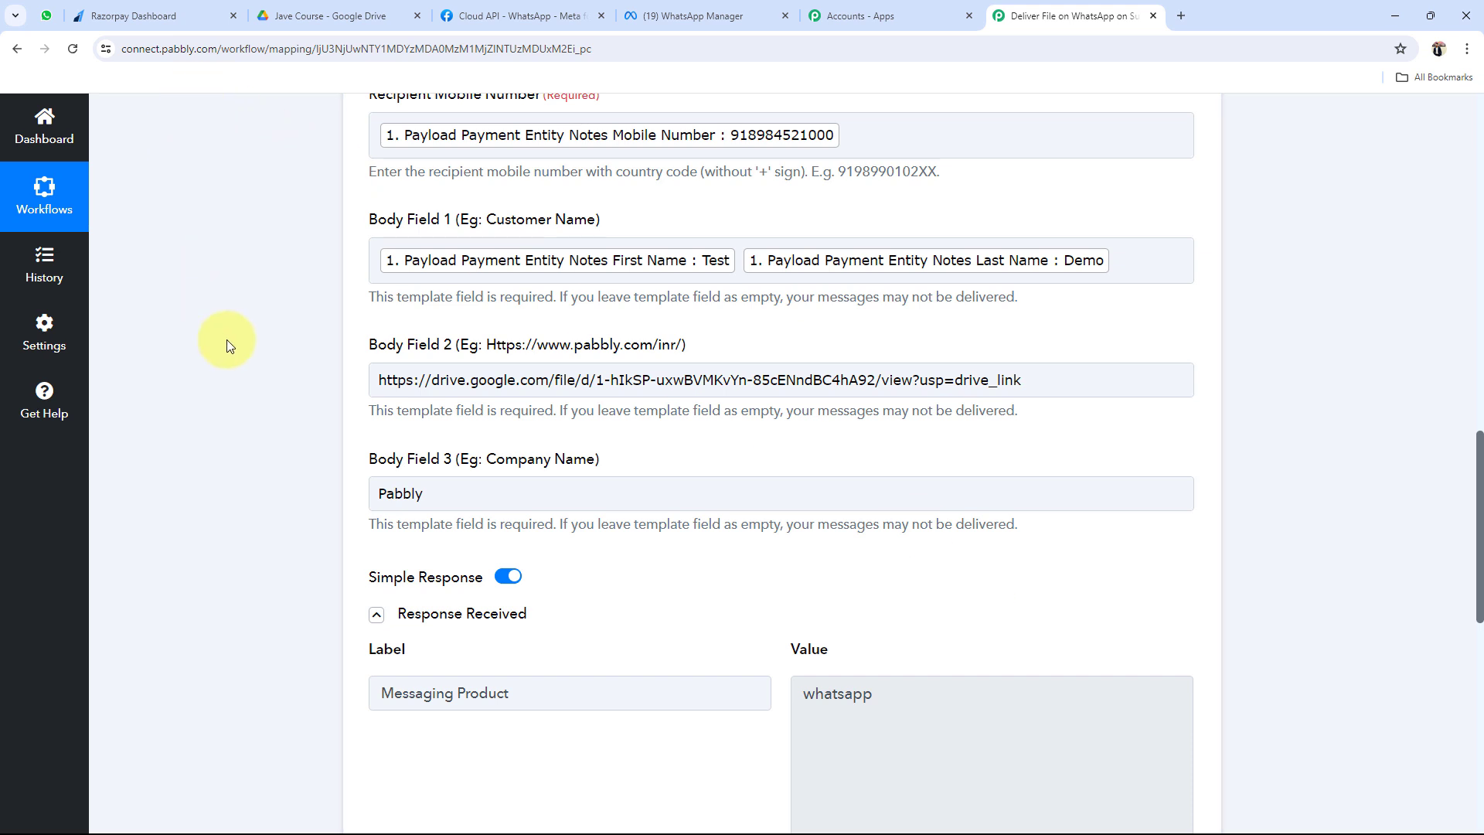
- Switch to WhatsApp Web, open the newly received message and check the customer name in its greeting
left_click(50, 15)
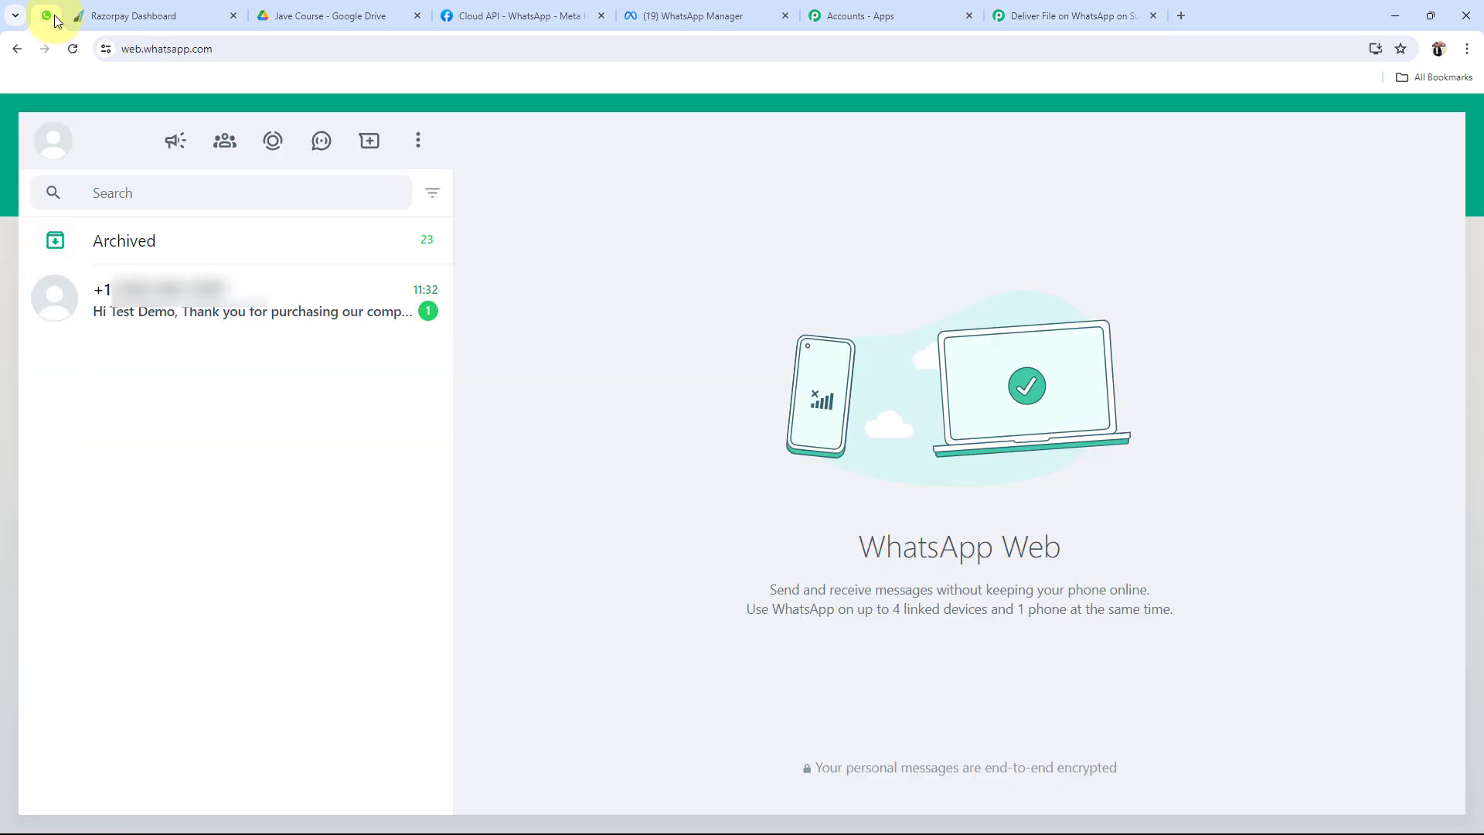
left_click(165, 306)
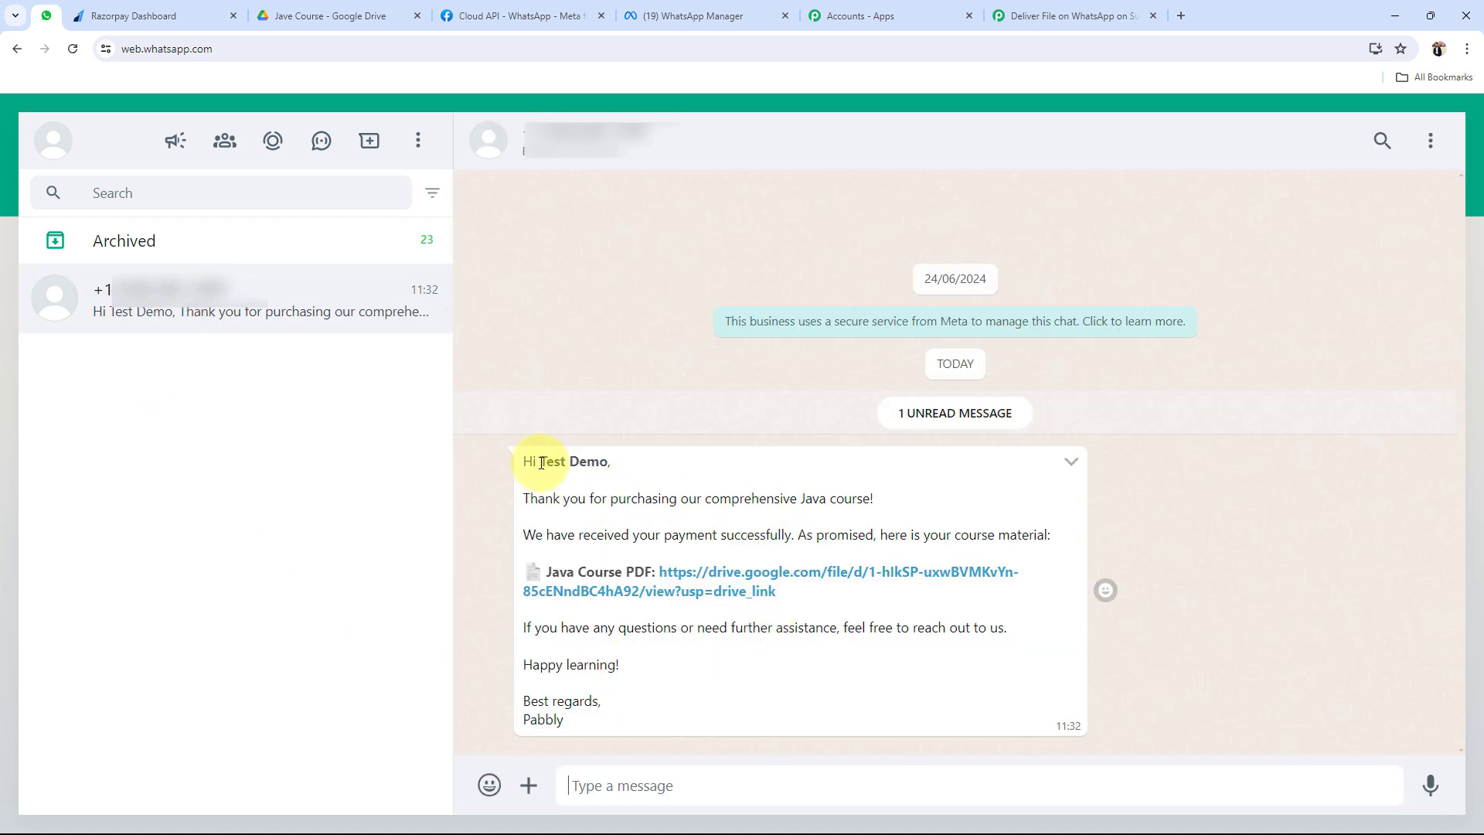
left_click_drag(539, 461, 611, 484)
left_click(513, 502)
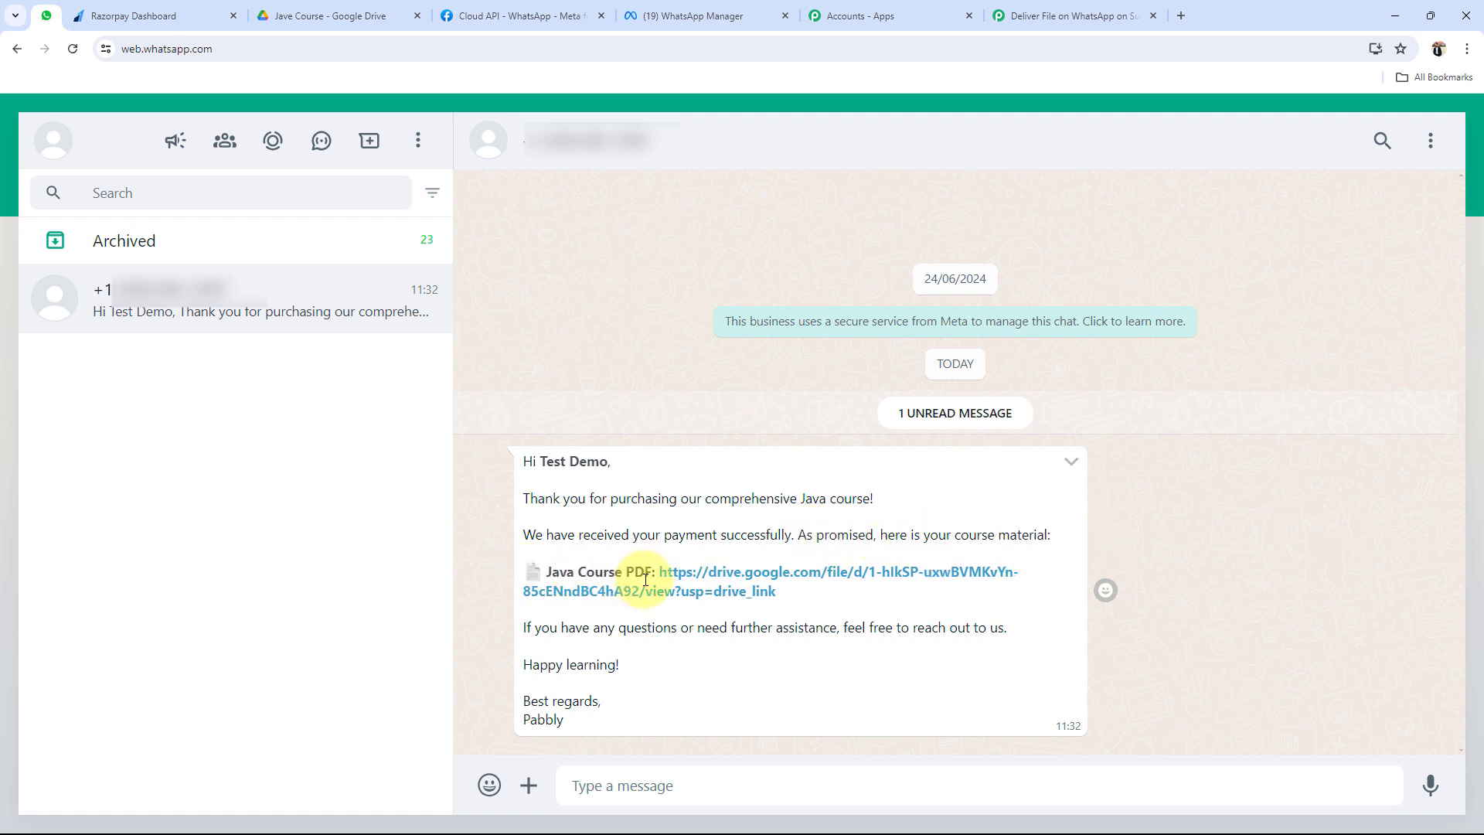
- Open the Java Course PDF link from the message, look through the document's pages, and close it
left_click(702, 592)
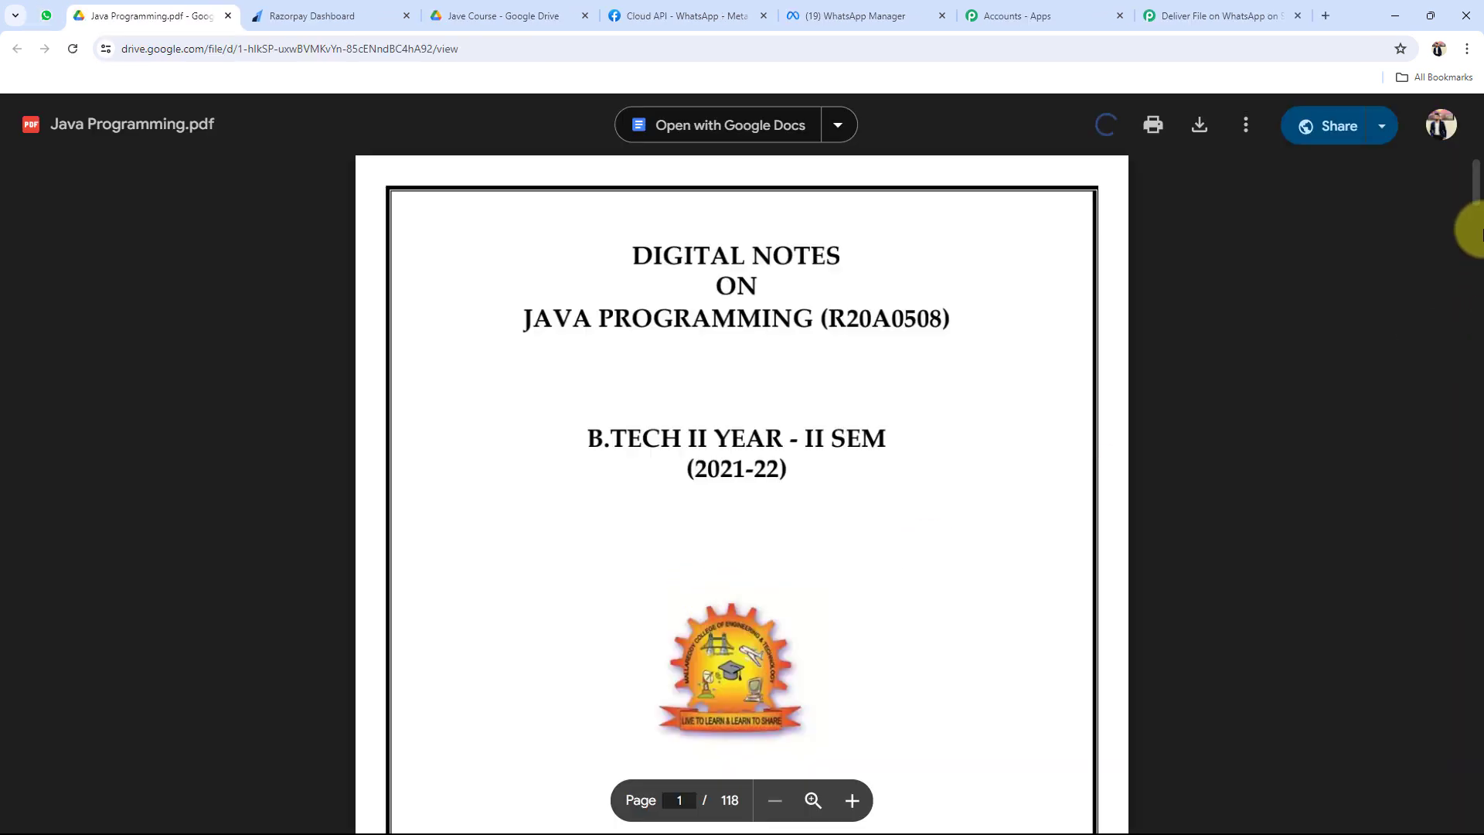
left_click_drag(1474, 182, 1473, 226)
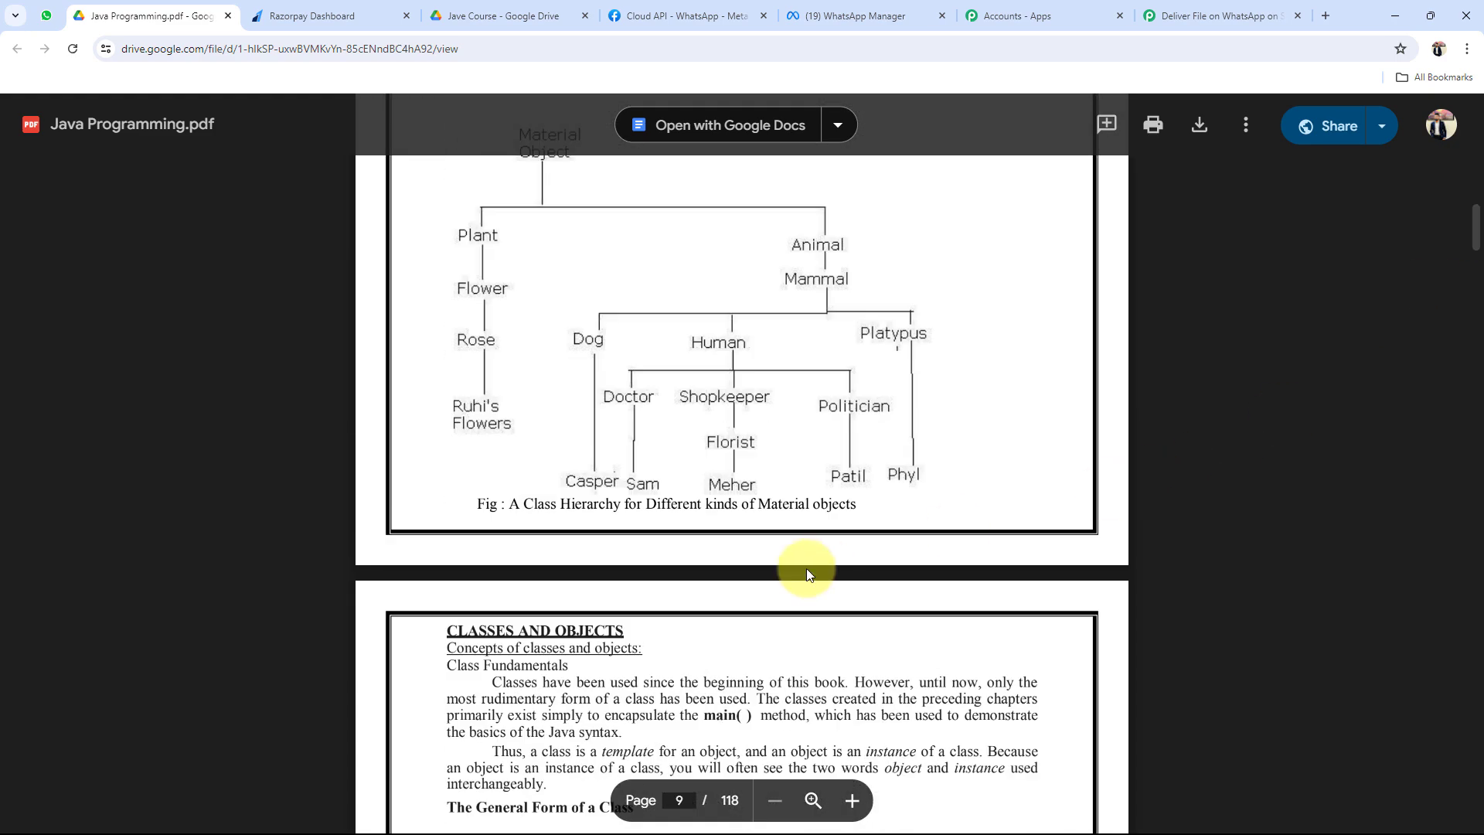
scroll(689, 696, "up", 12)
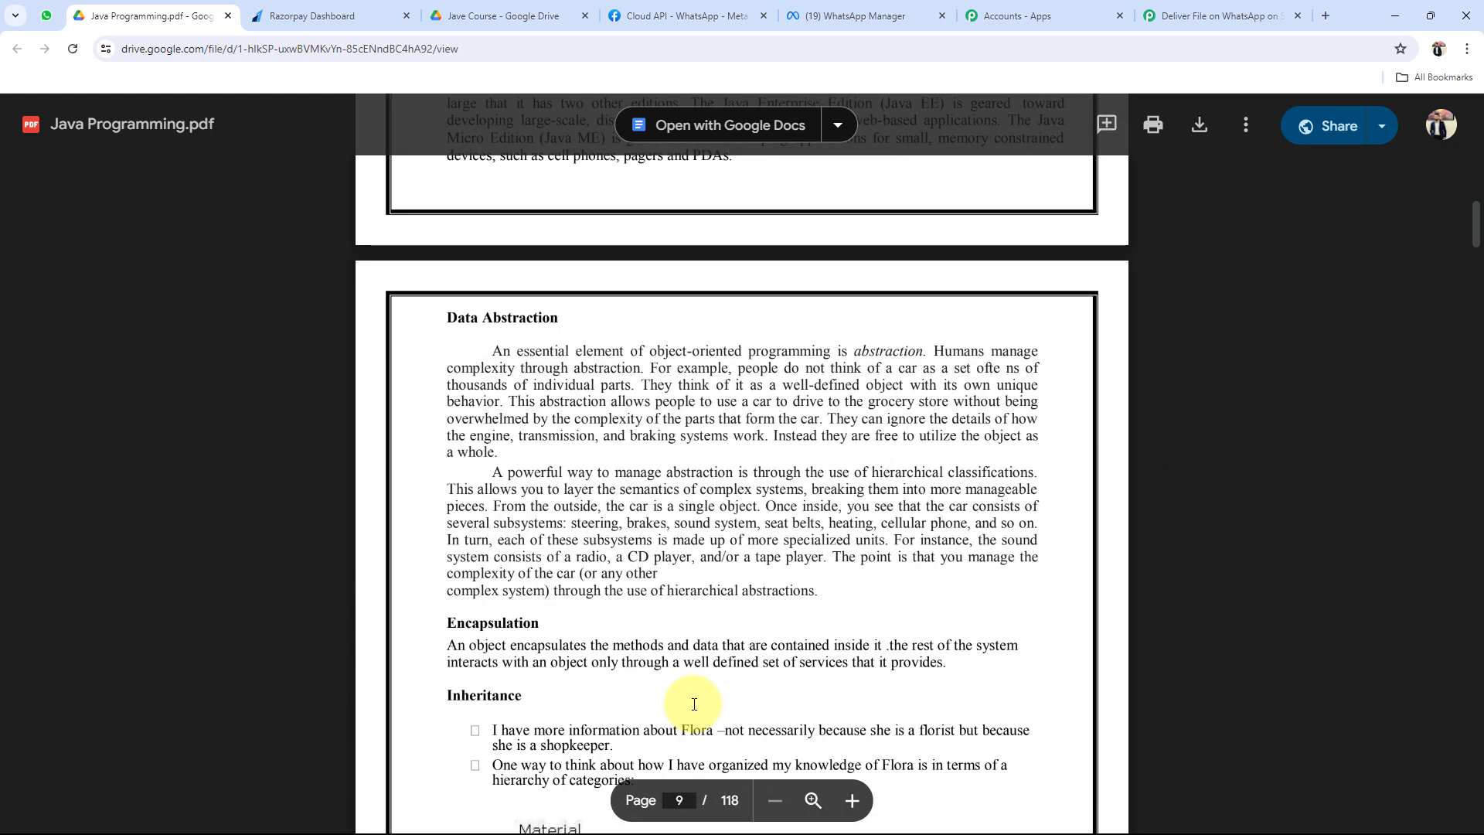
scroll(694, 703, "up", 15)
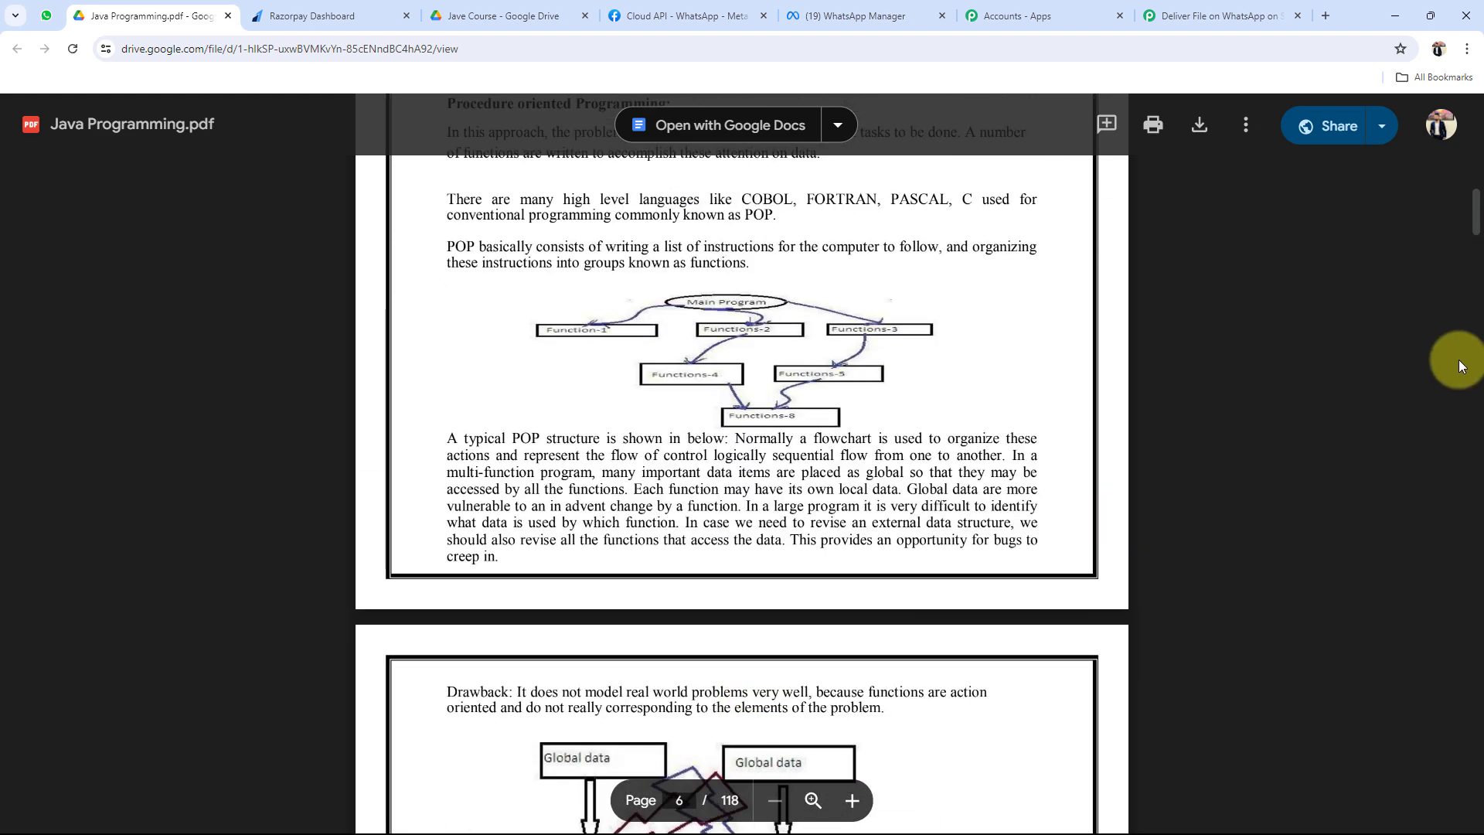
left_click_drag(1473, 217, 1448, 123)
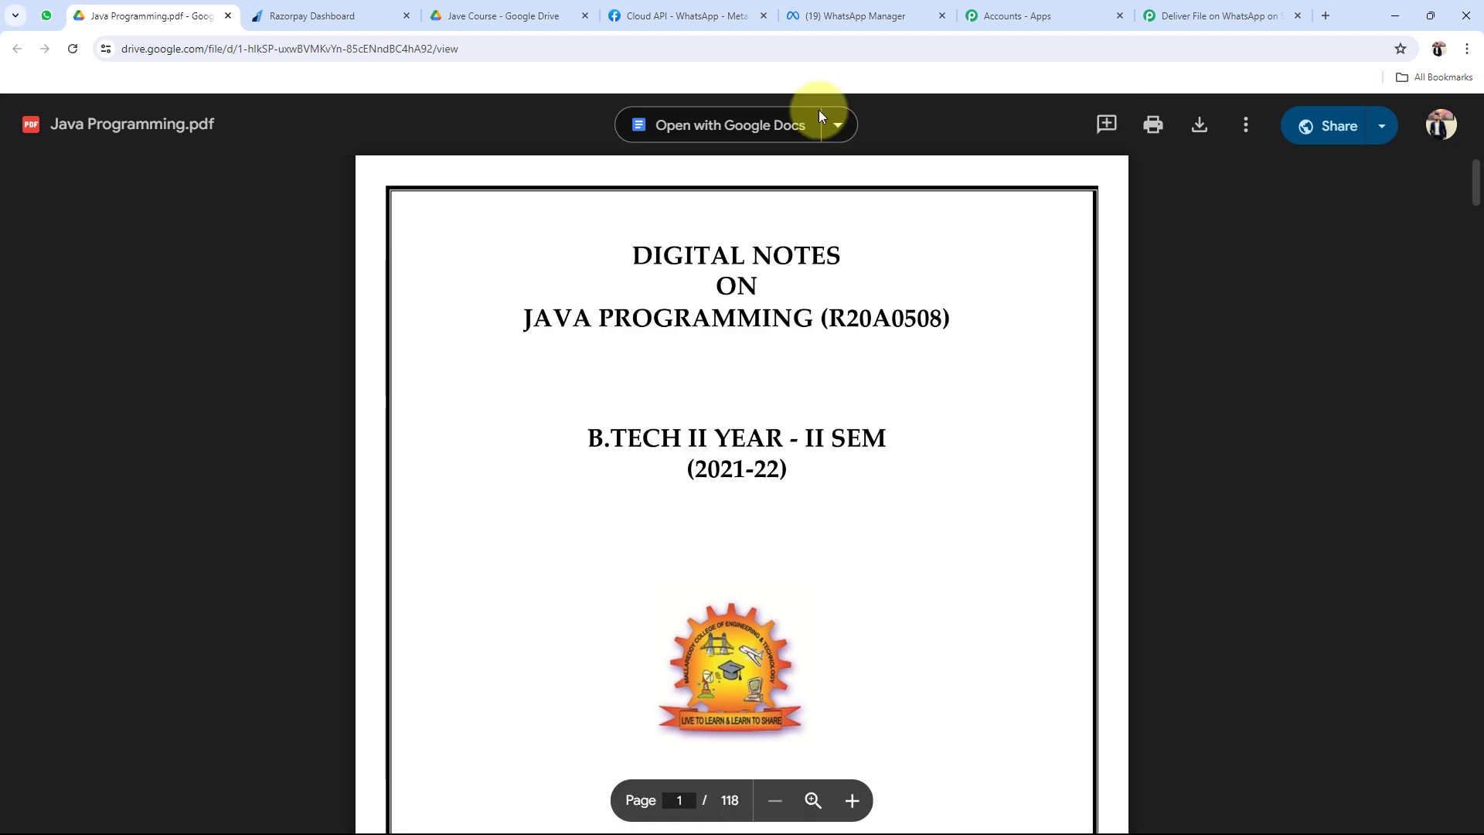
left_click(230, 16)
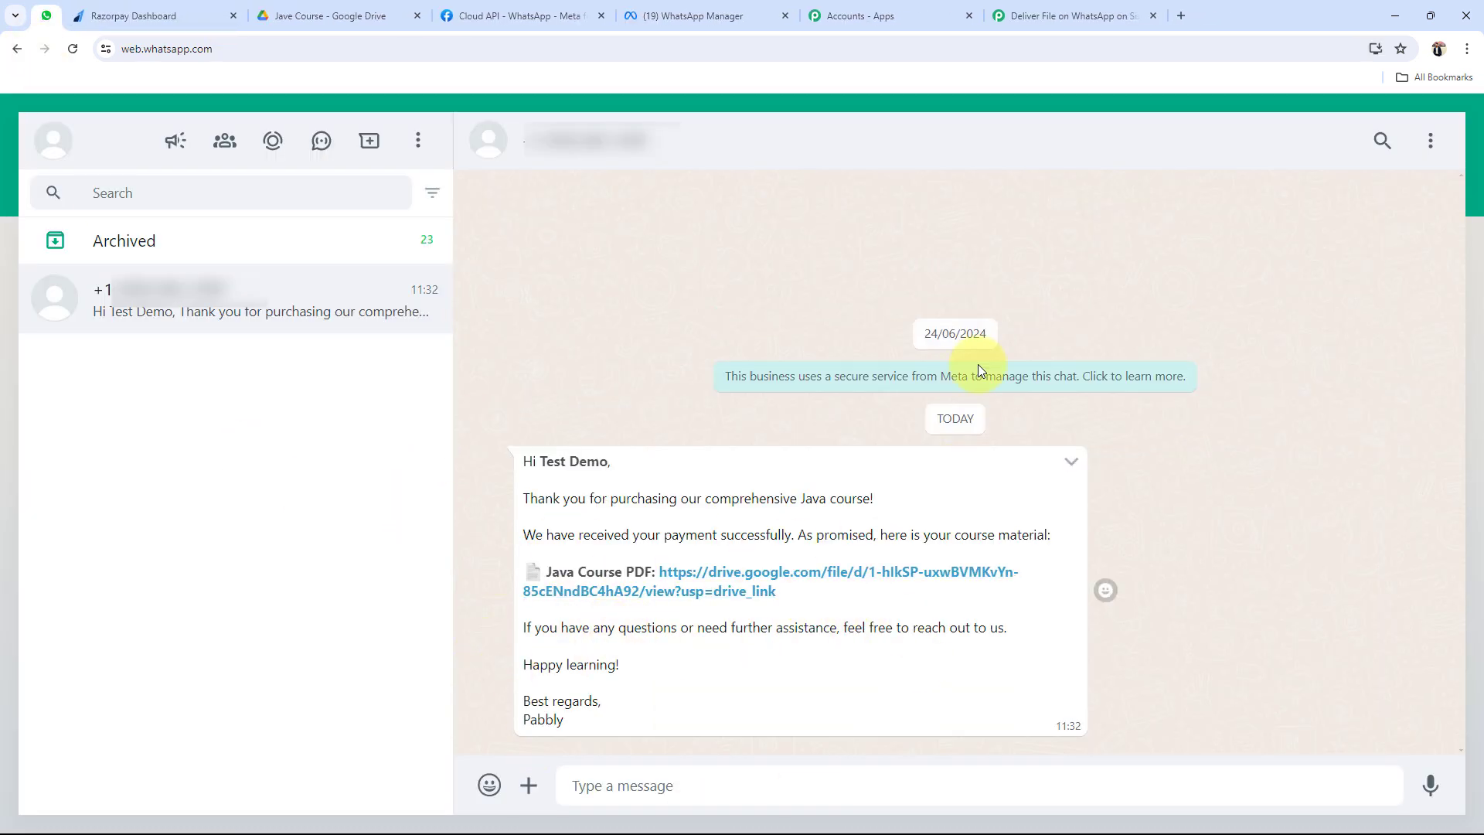
- Return to the Pabbly Connect workflow, collapse the WhatsApp Cloud API step and review the trigger, filter and action sequence
left_click(1004, 16)
scroll(157, 622, "up", 7)
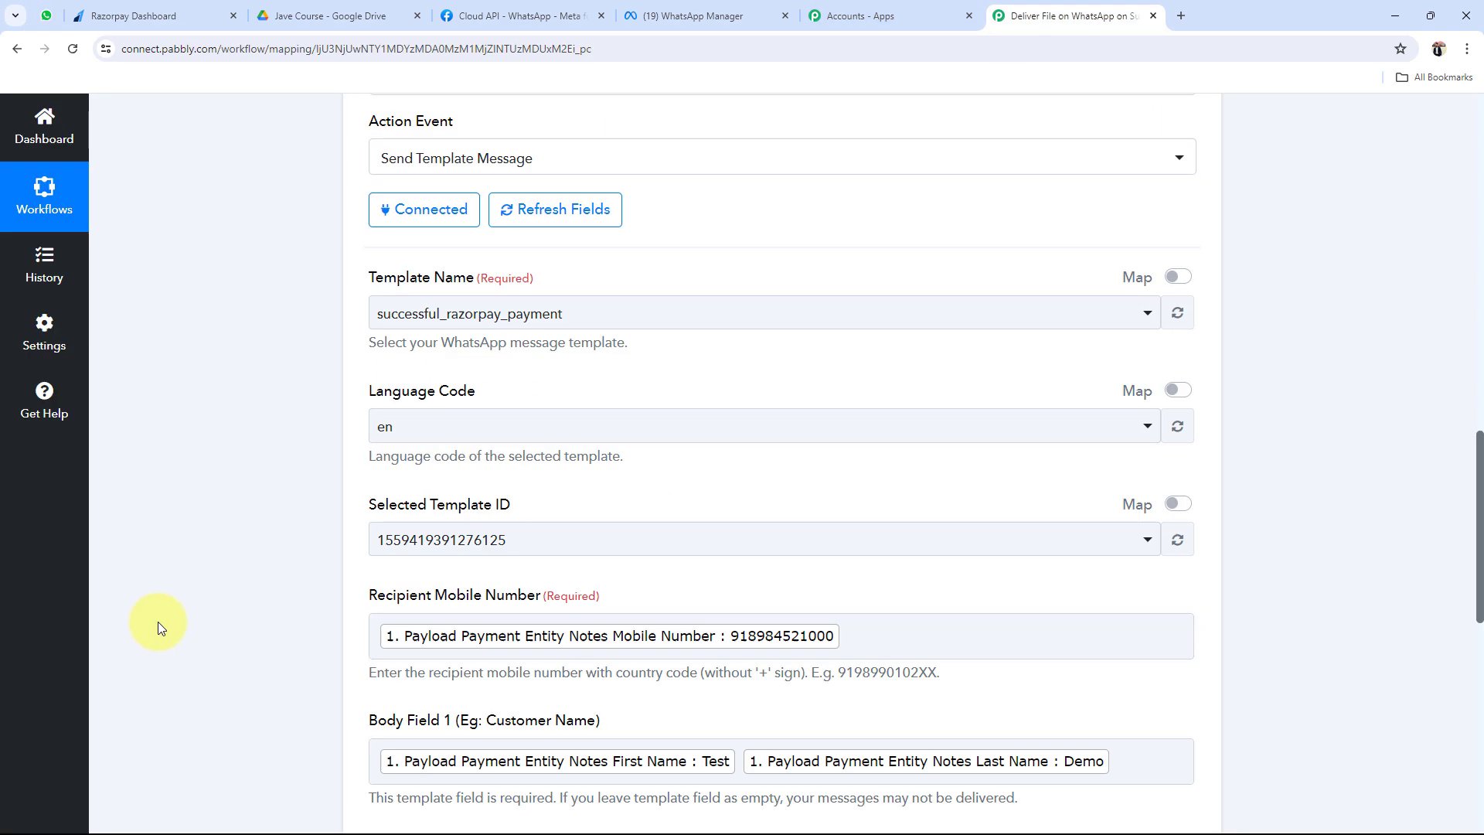
scroll(157, 625, "up", 7)
left_click(570, 569)
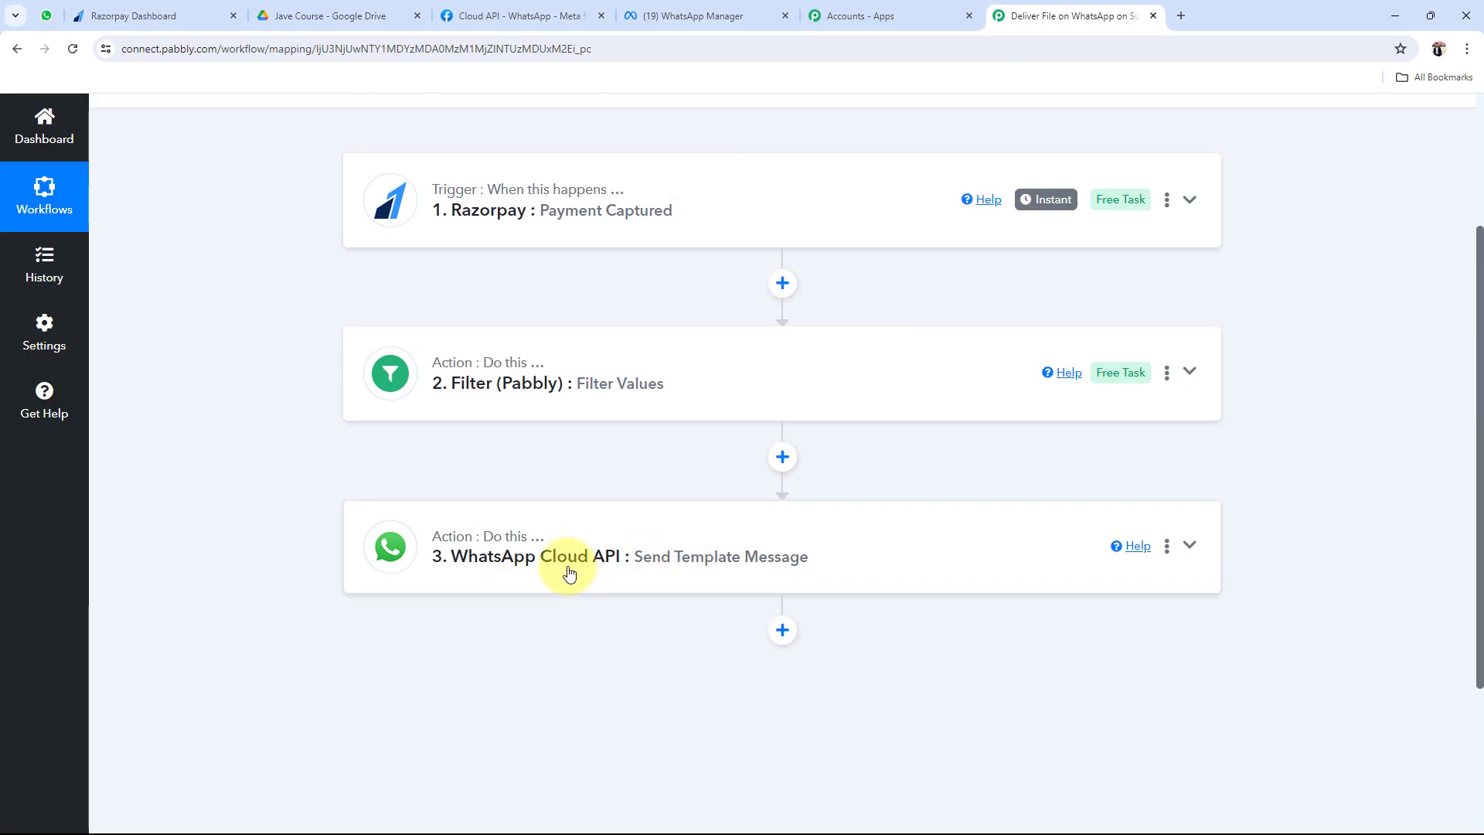
scroll(570, 572, "up", 3)
scroll(473, 636, "down", 2)
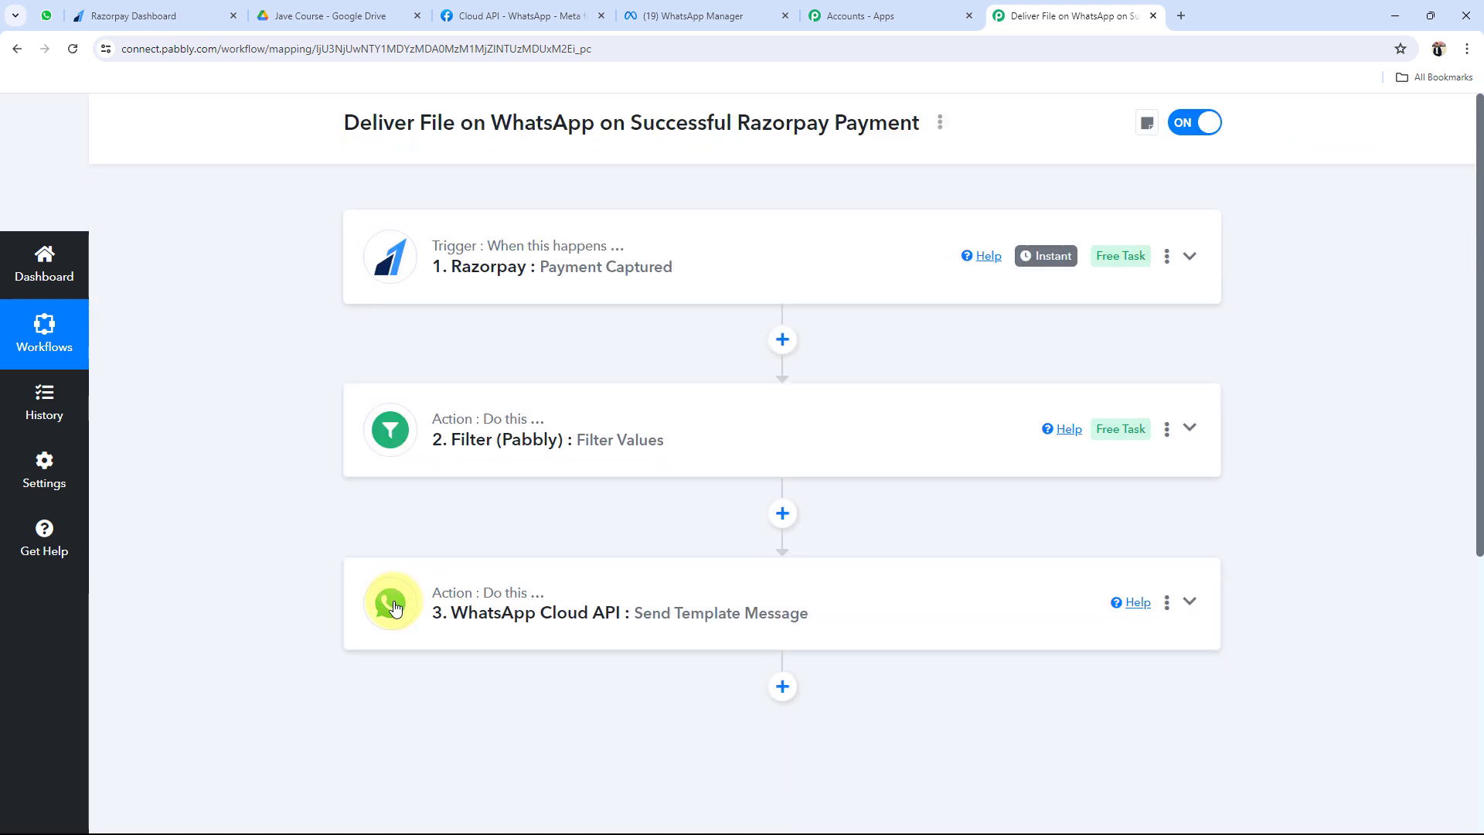
scroll(850, 387, "down", 2)
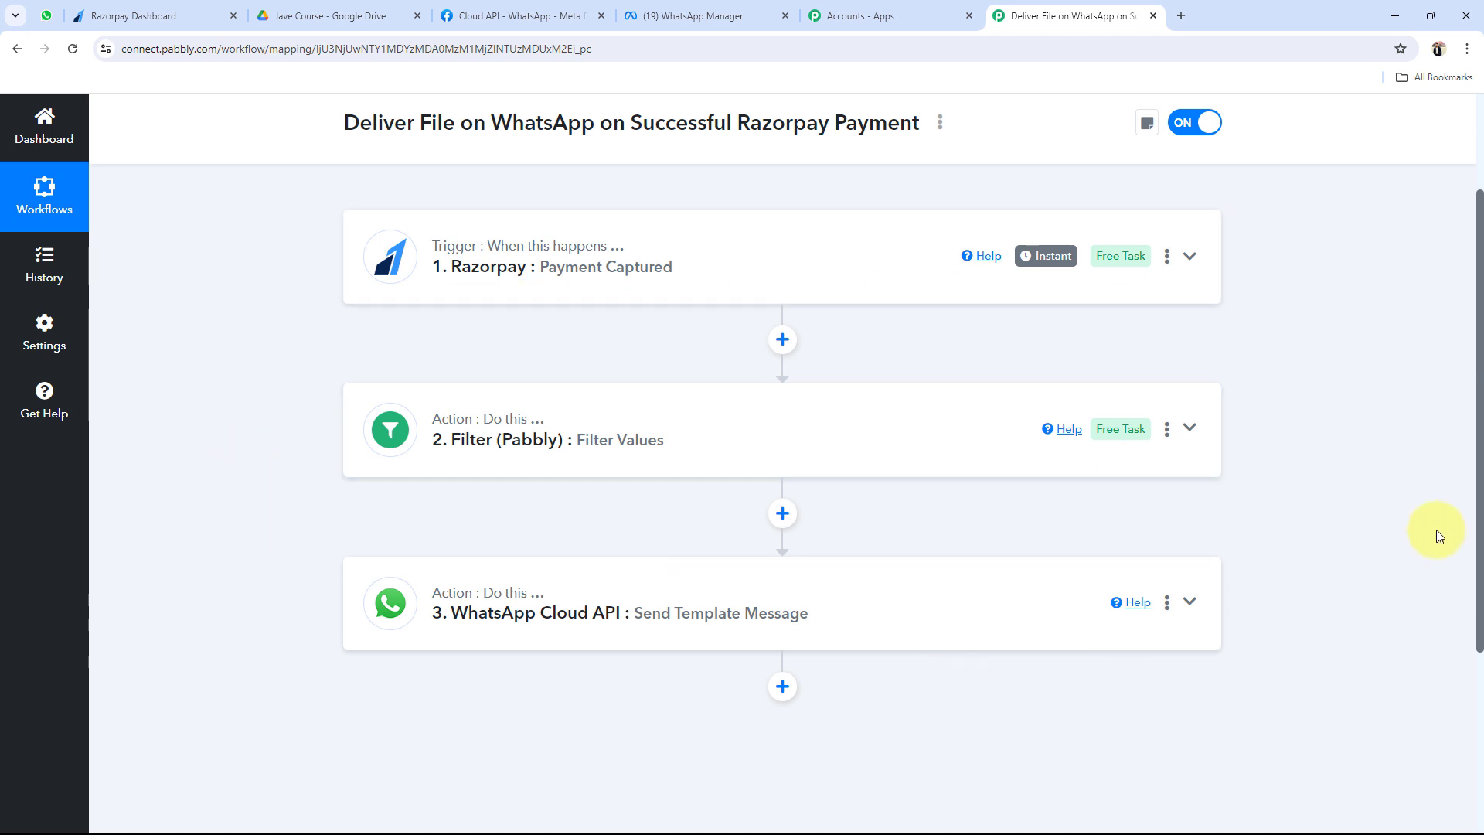
- In the Razorpay dashboard, copy the Online PHP Course for Beginners payment page URL and open it in a new tab
left_click(193, 9)
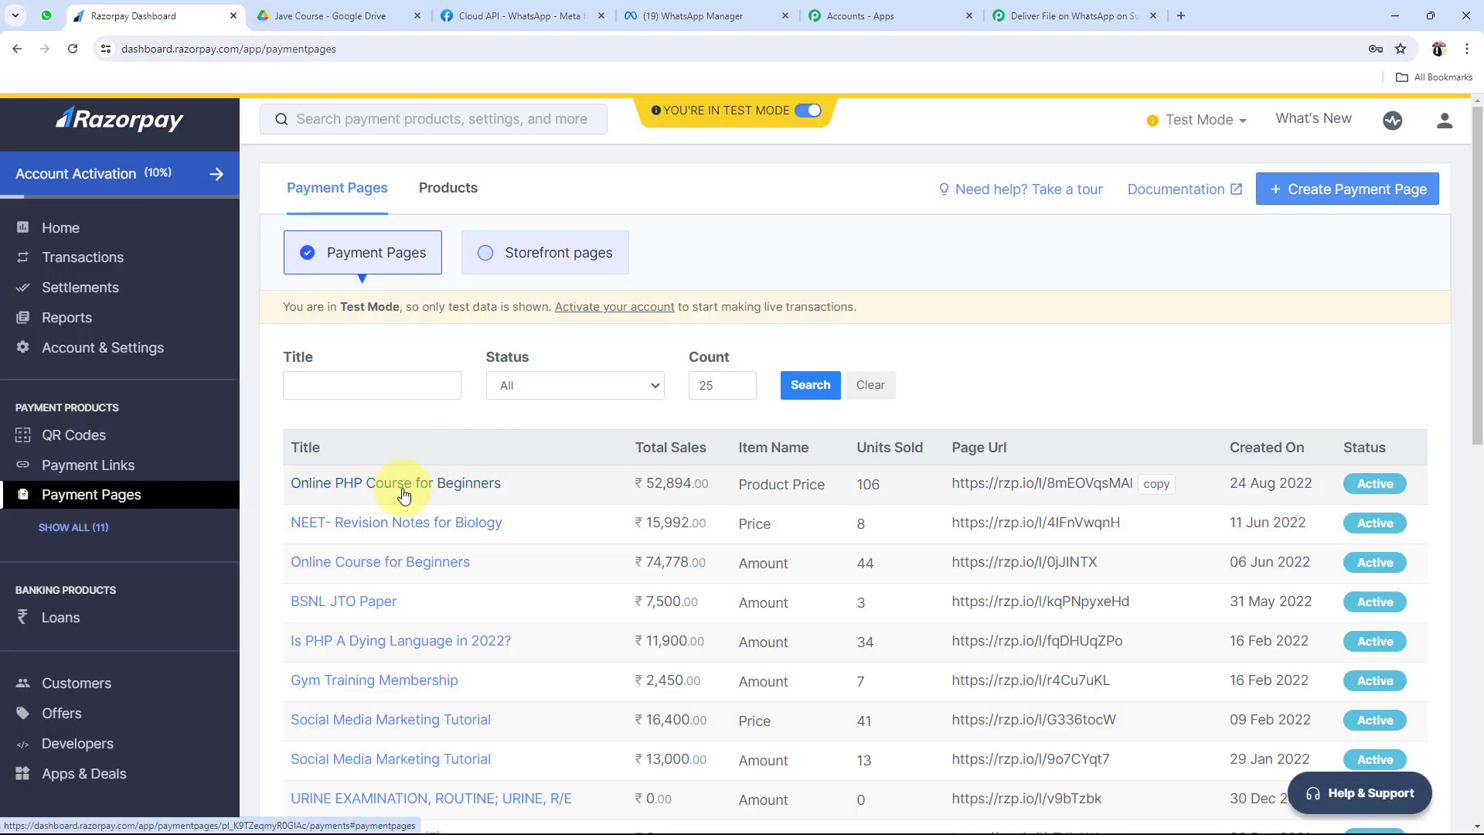
left_click(1157, 483)
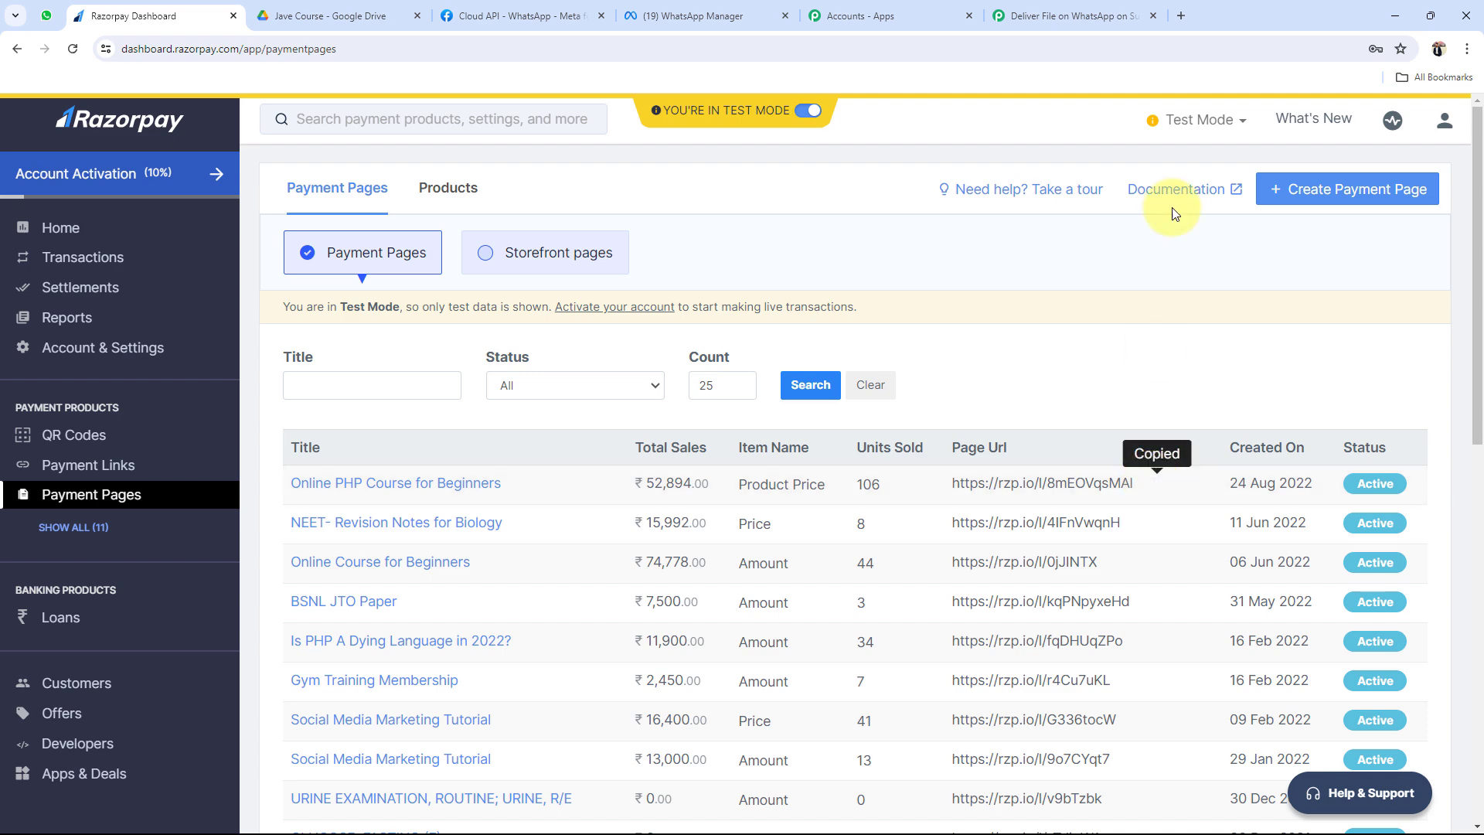
left_click(1180, 15)
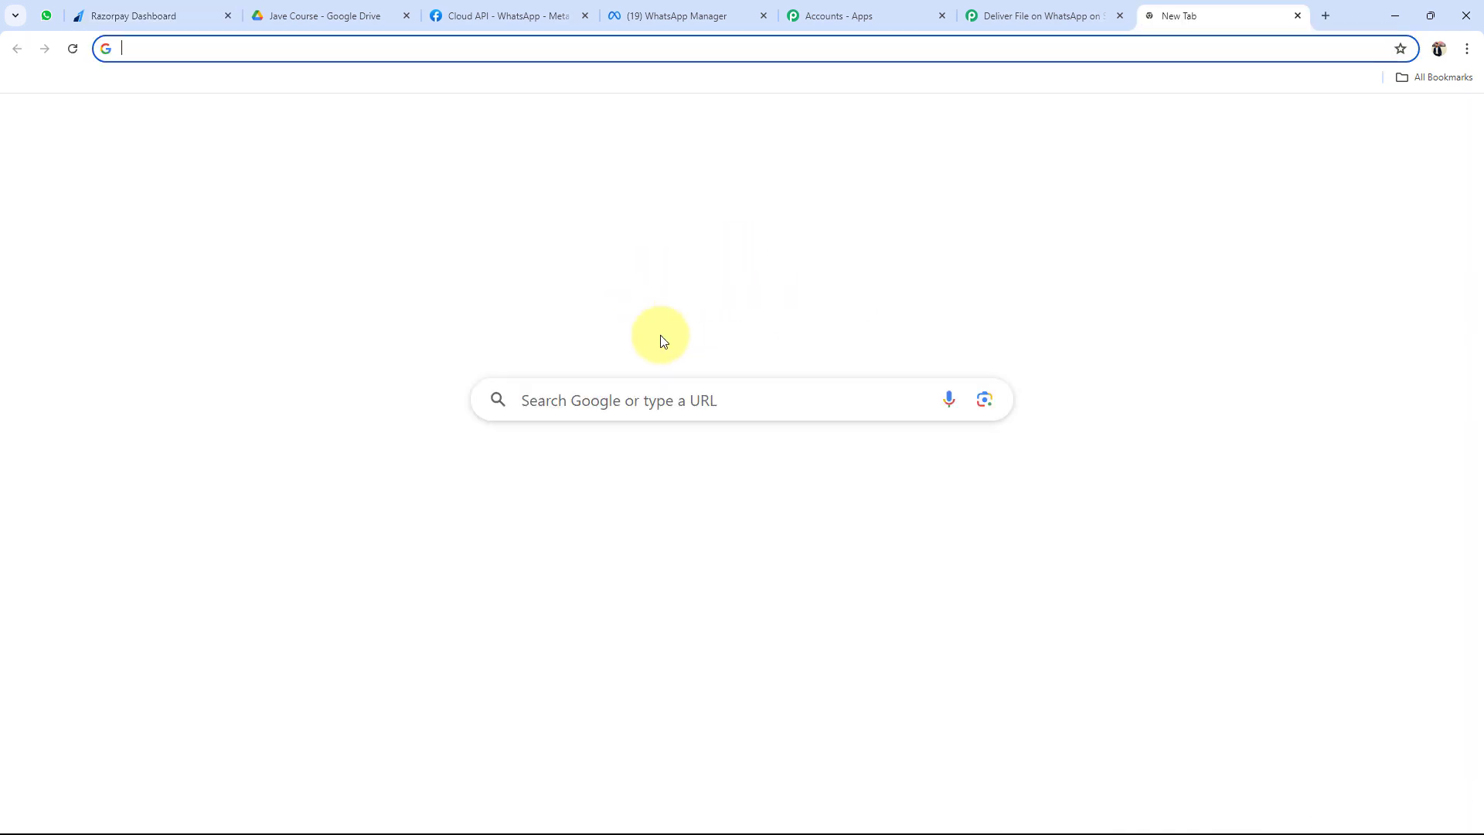
left_click(630, 399)
key("ctrl+v")
key("Return")
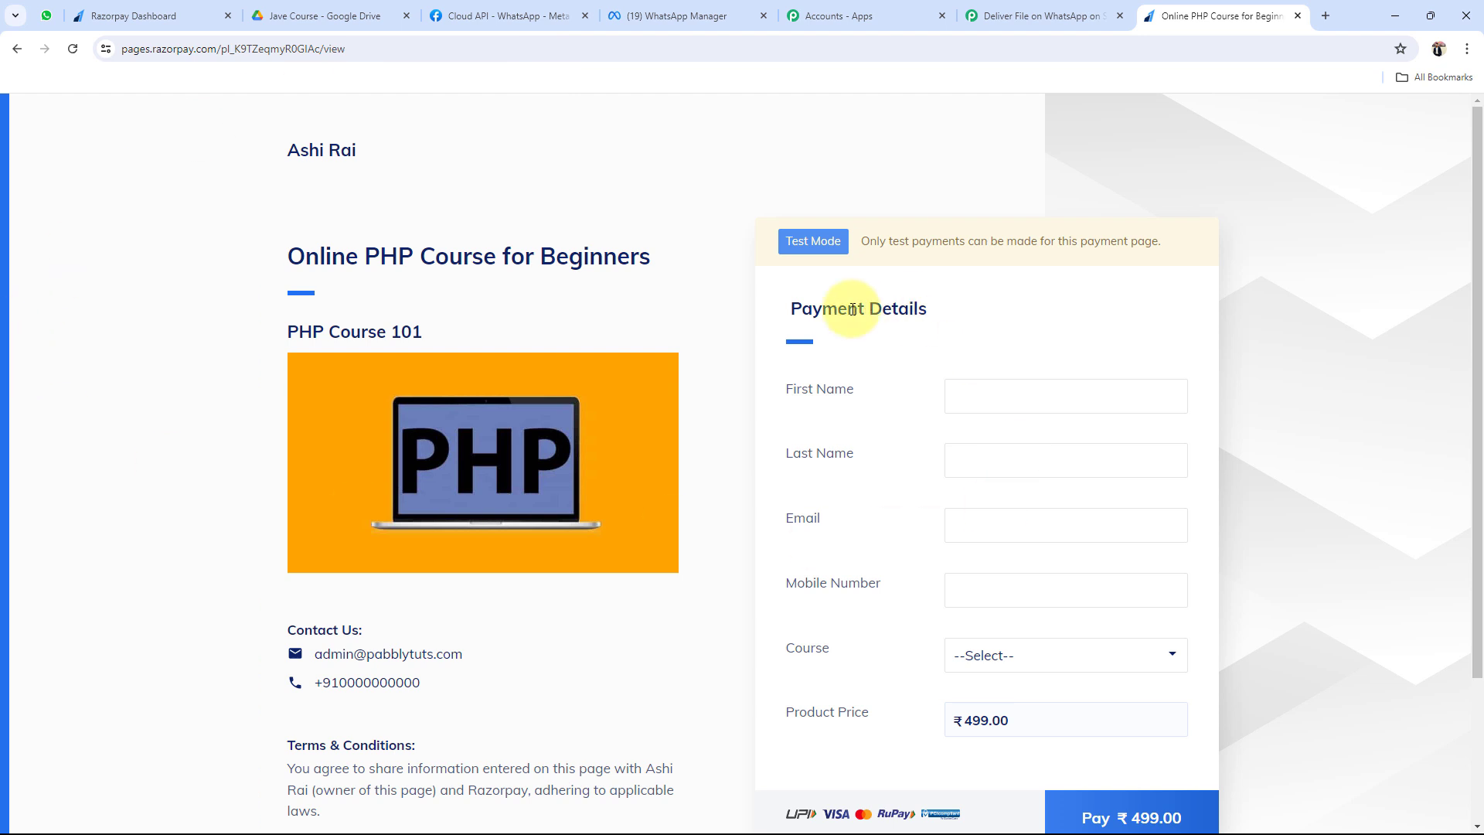
- Fill in the customer's first name, last name and email address in the Payment Details form
scroll(835, 317, "down", 2)
left_click(999, 242)
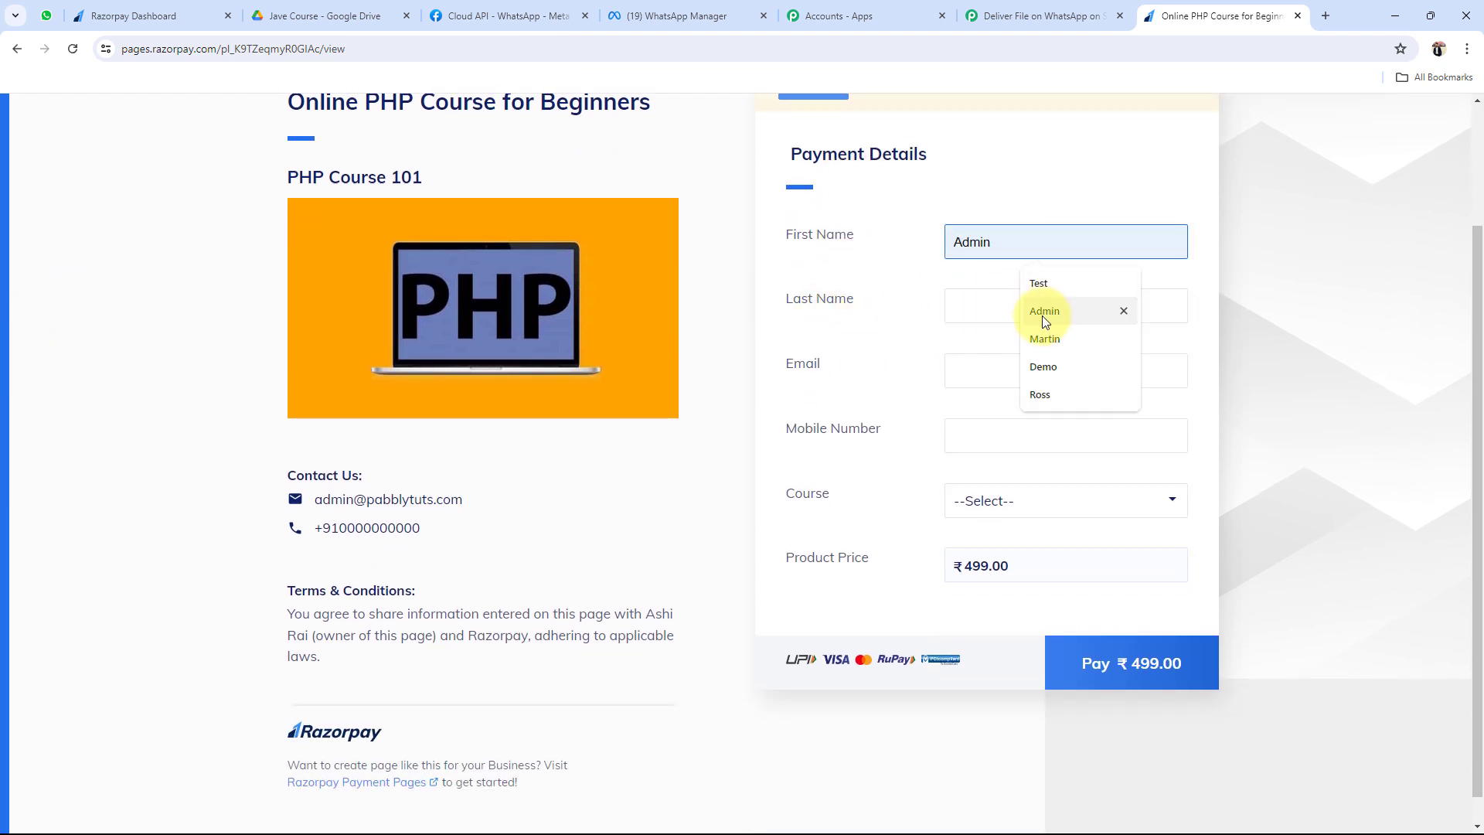
left_click(1040, 340)
left_click(1000, 309)
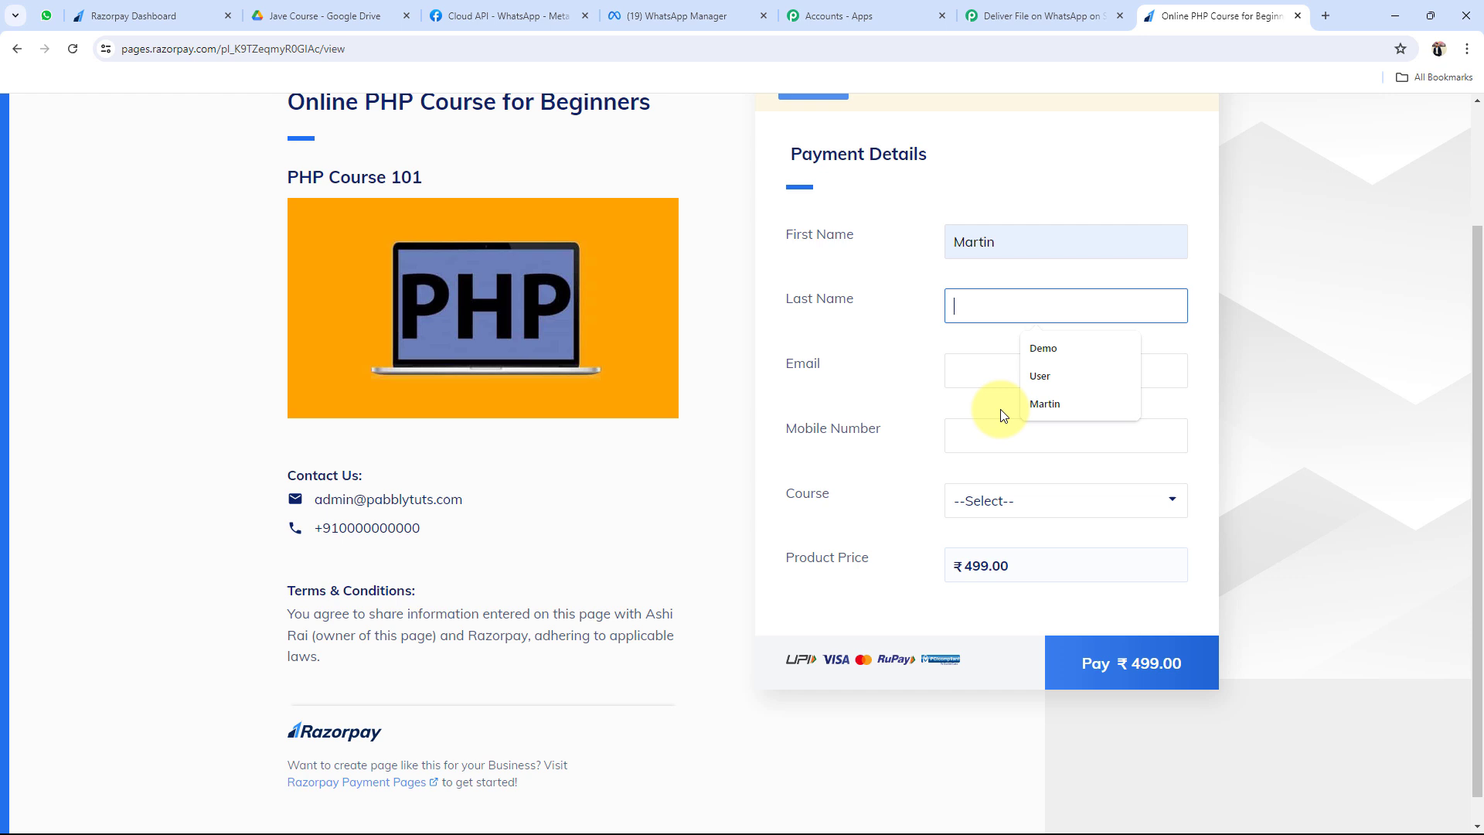
left_click(1040, 378)
left_click(952, 362)
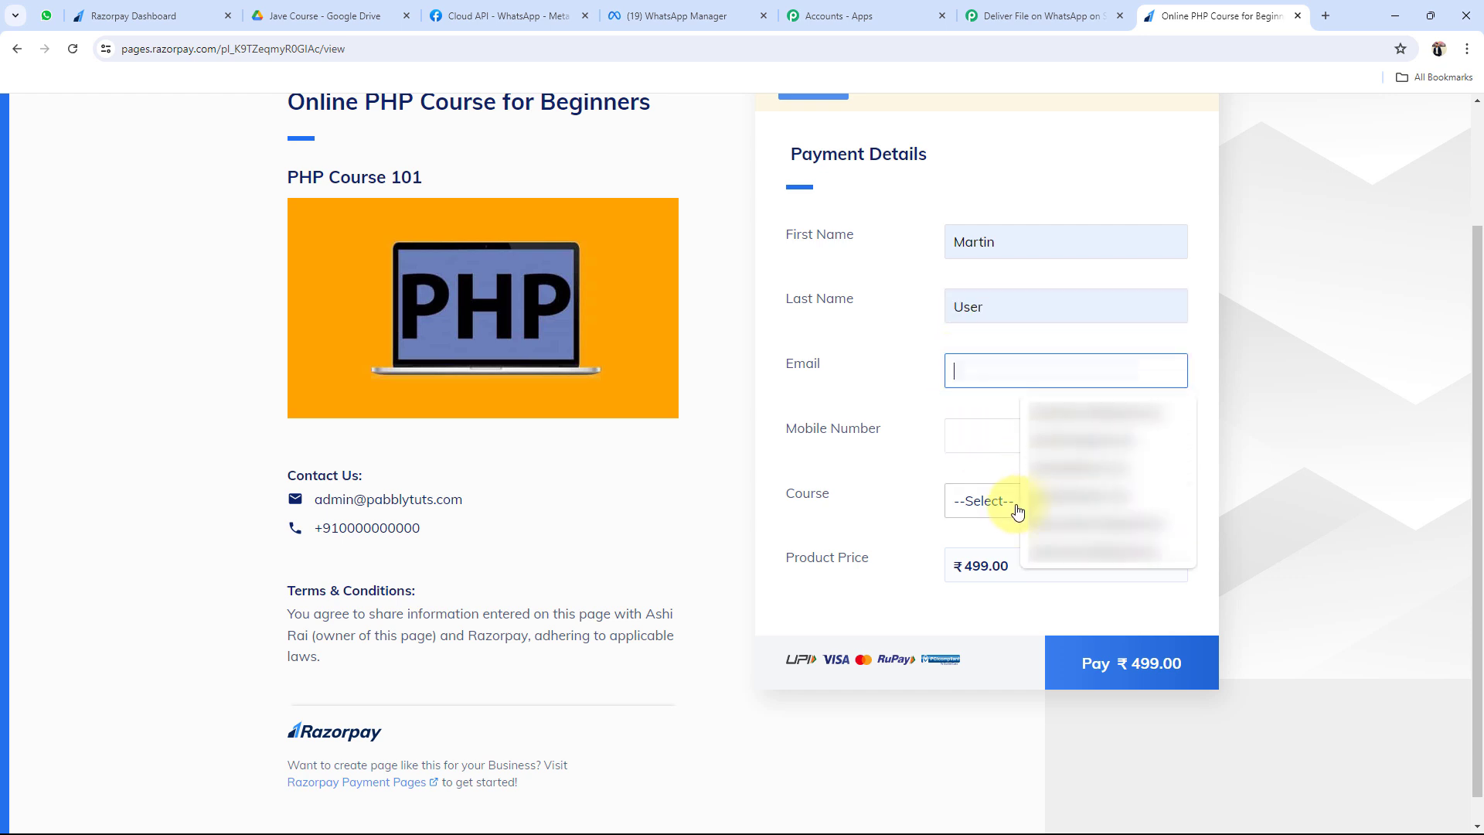
type("m")
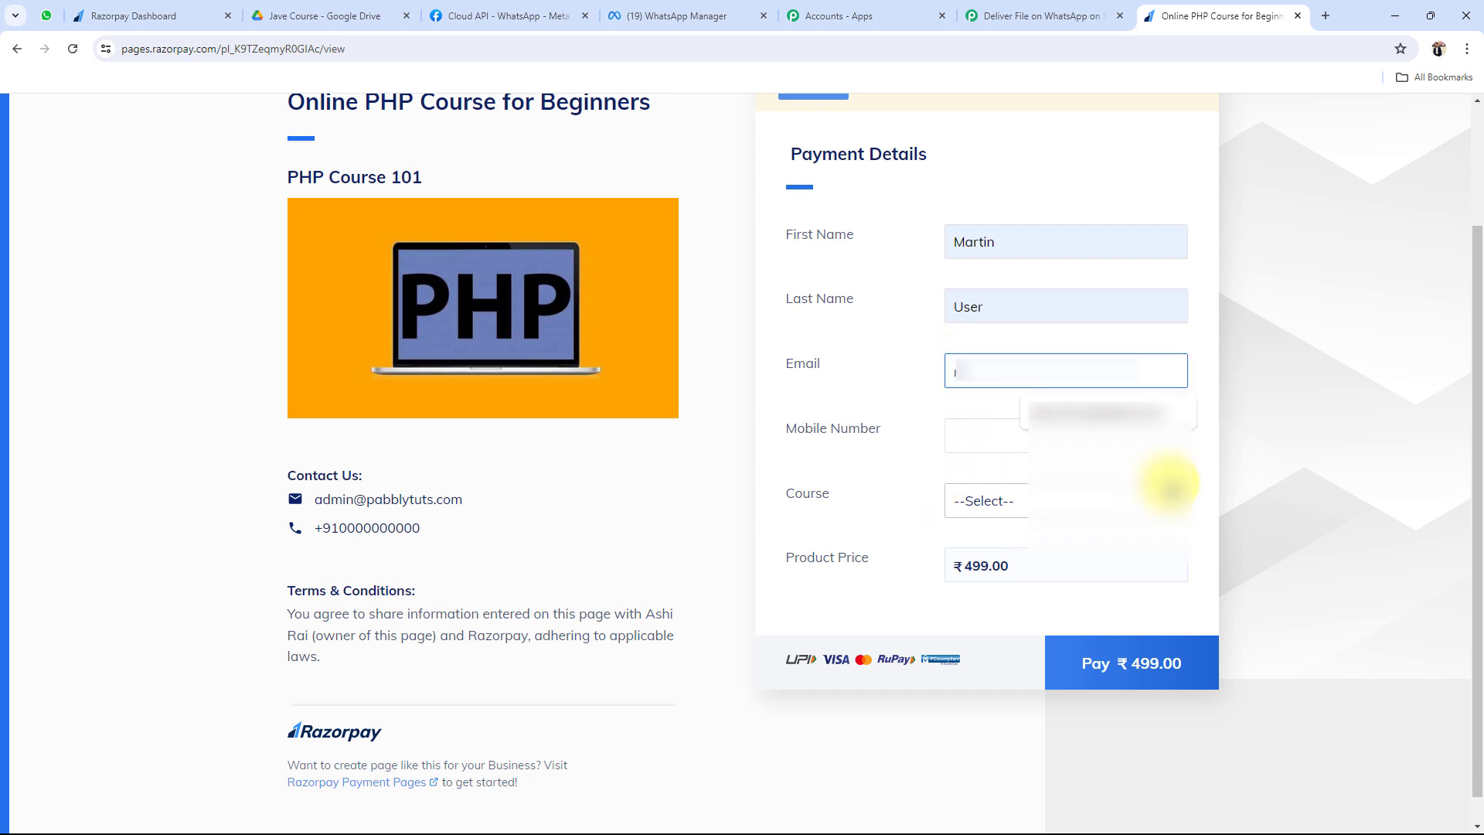
left_click(1136, 415)
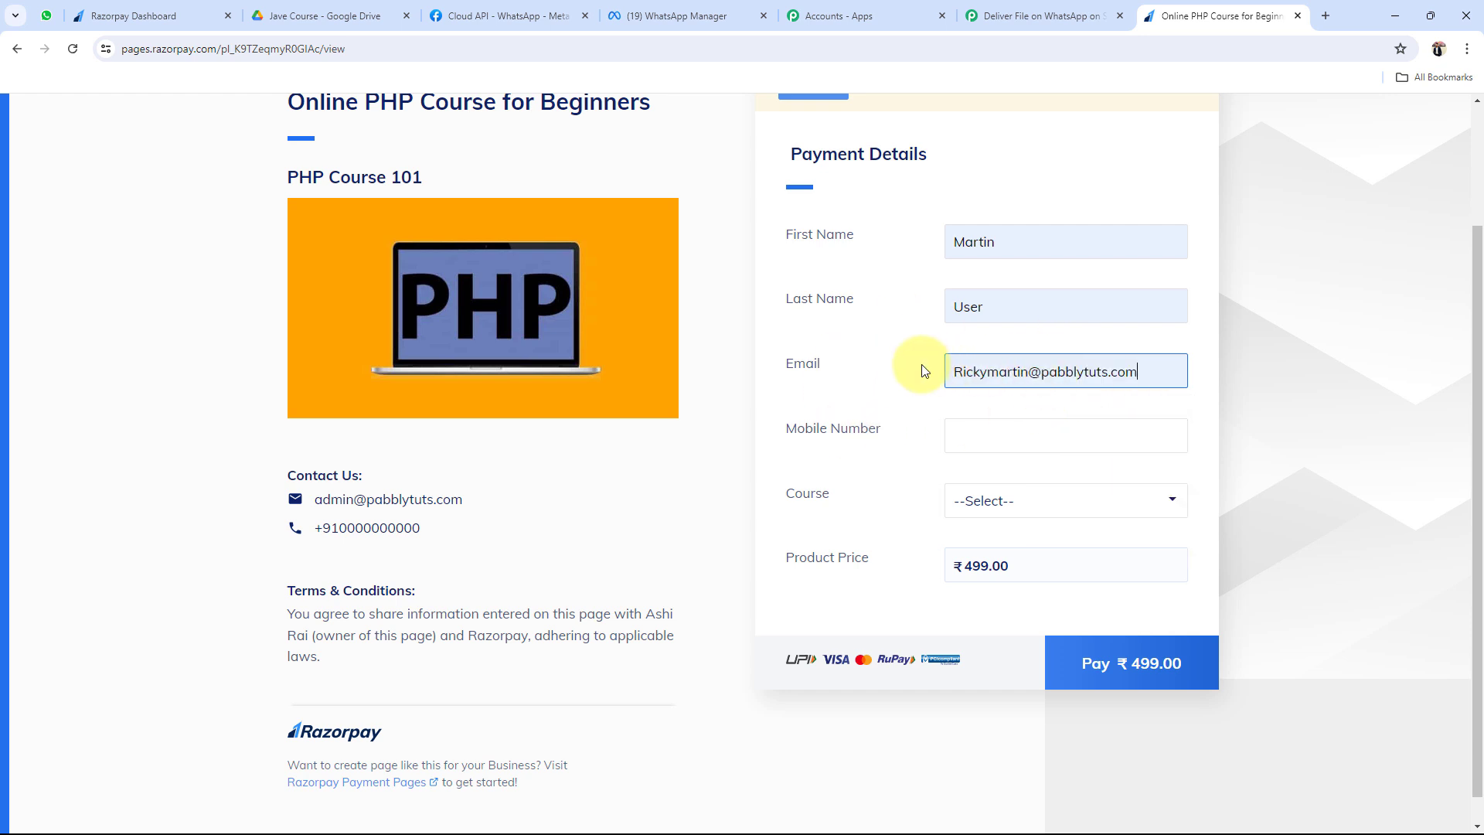
- Enter the customer's mobile number with country code and choose PHP Course for Beginners as the course
left_click(1055, 439)
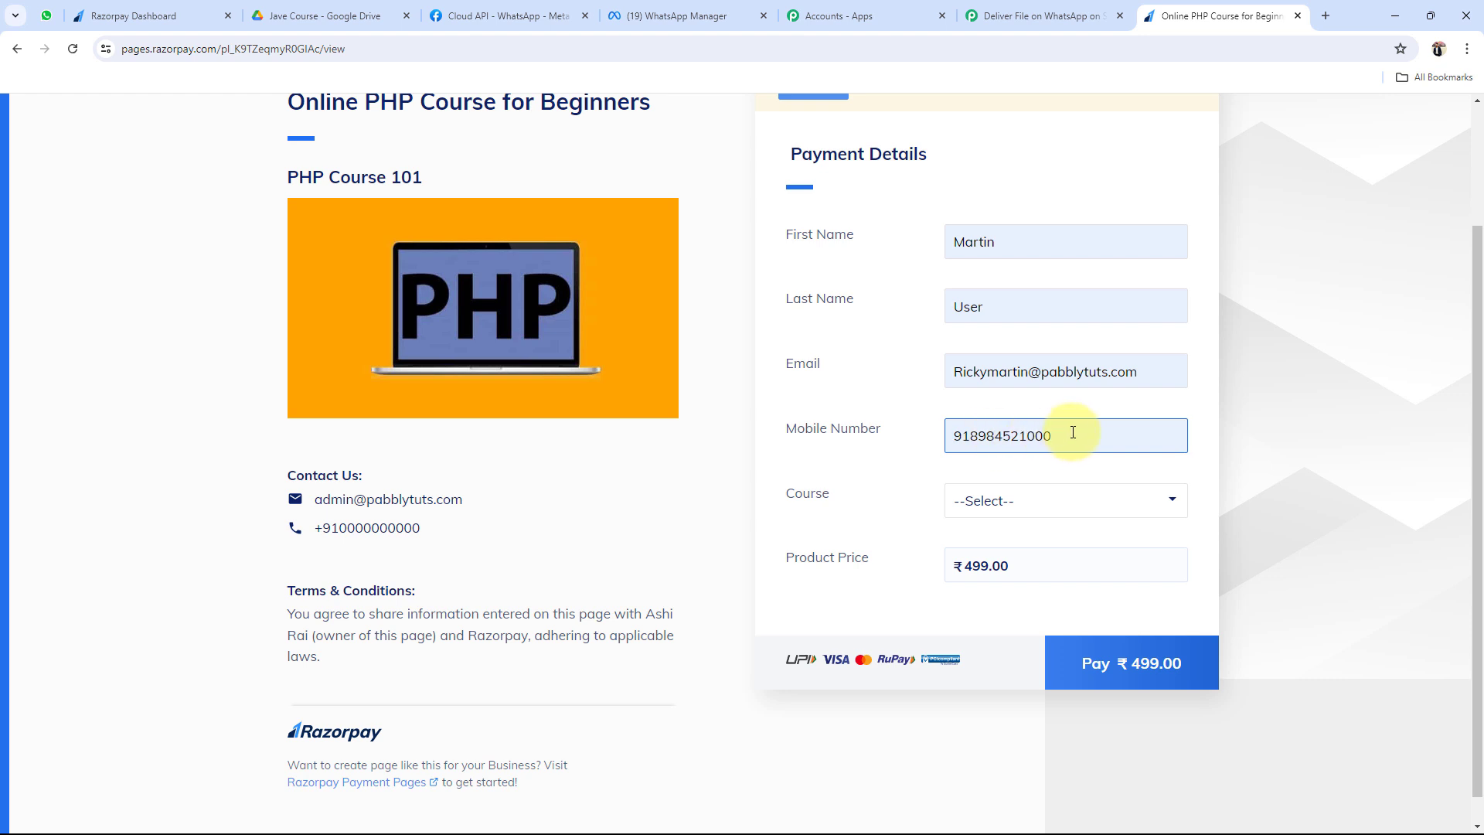
left_click_drag(1054, 433, 952, 433)
type("91965")
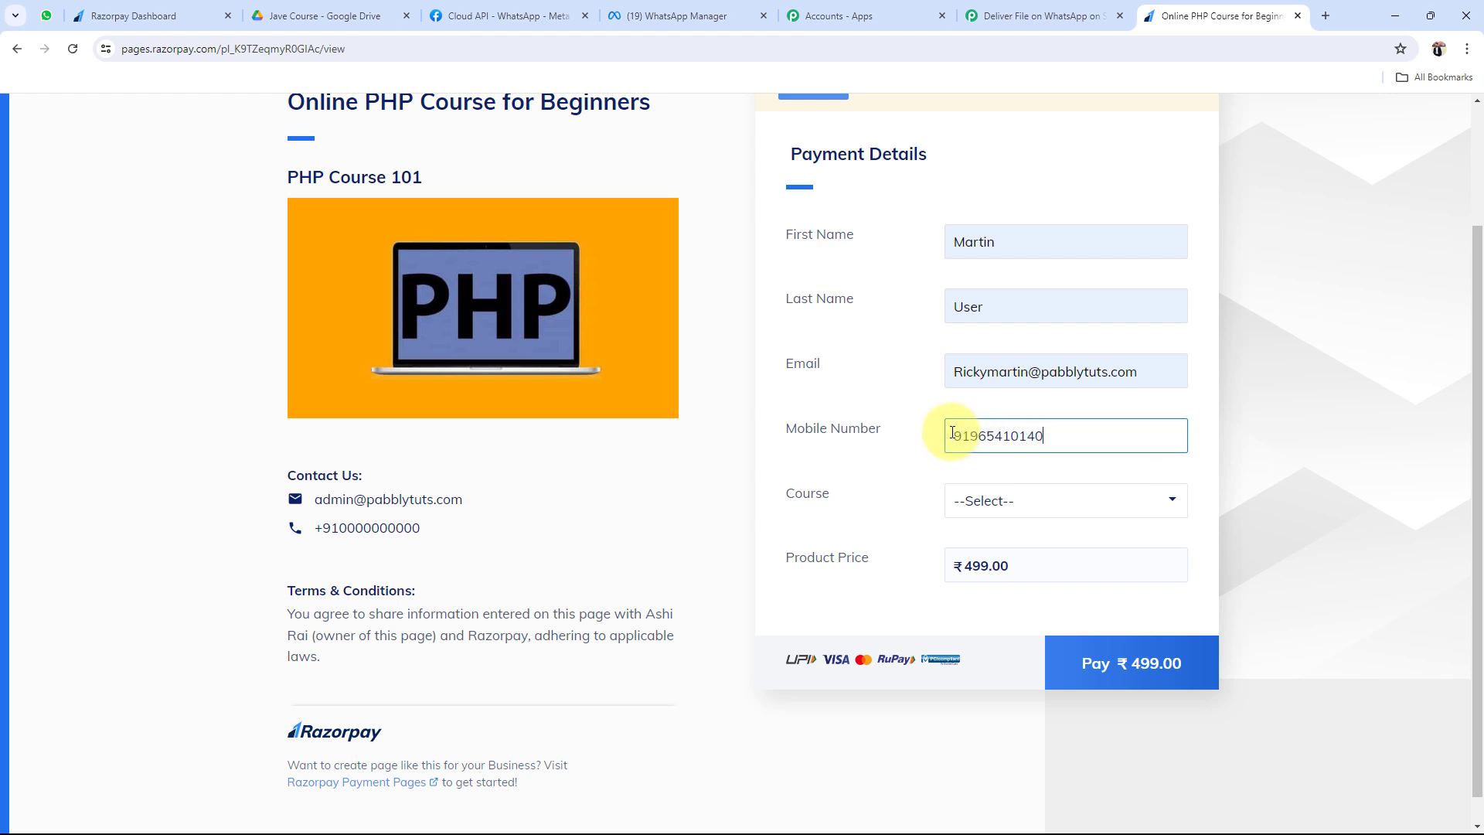
left_click(1010, 503)
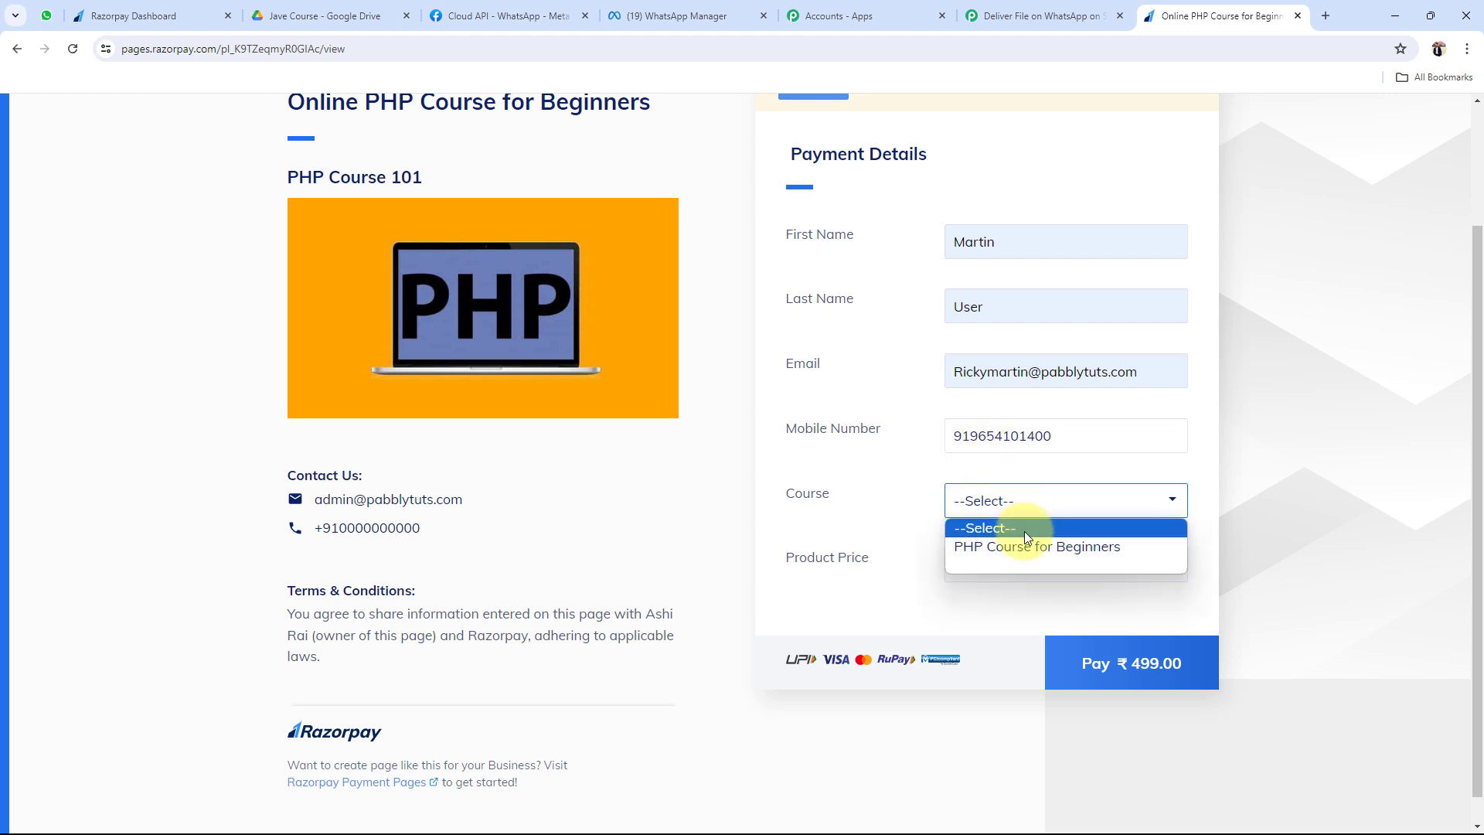
left_click(1015, 542)
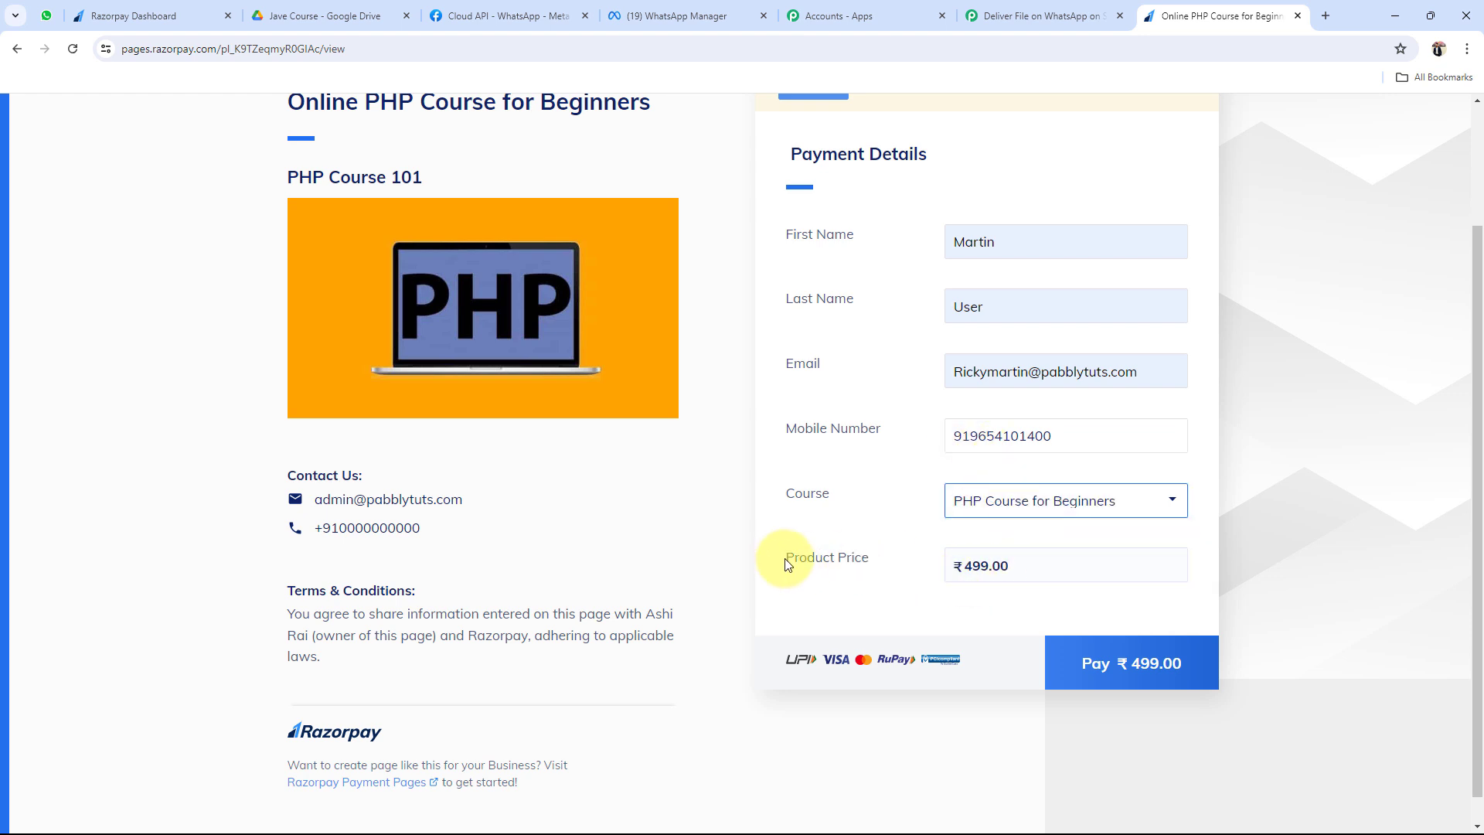
- Proceed to pay ₹499 by card and fill in the card number, expiry date, cardholder's name and CVV
left_click(1096, 663)
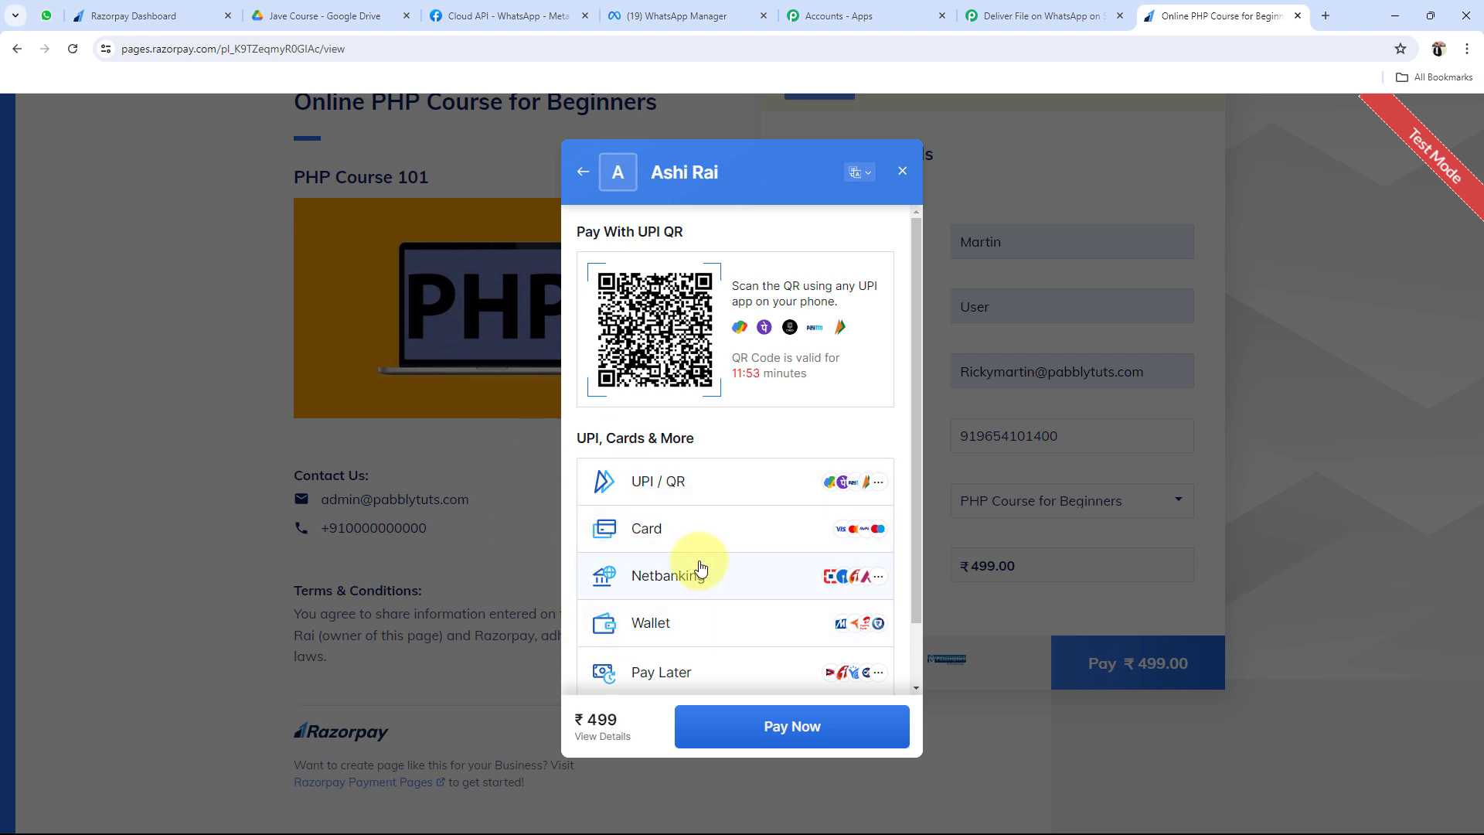
left_click(618, 525)
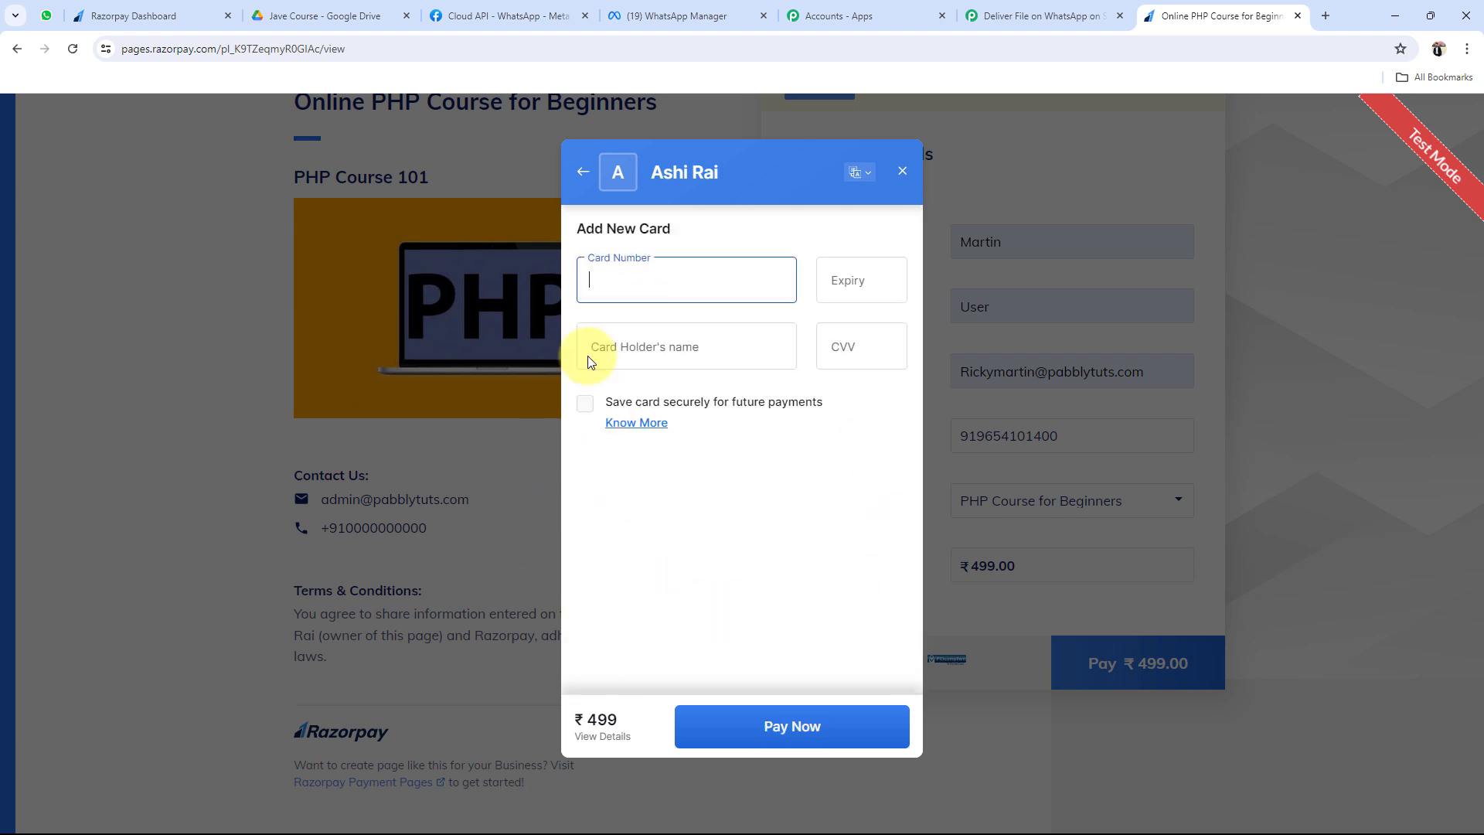
type("411")
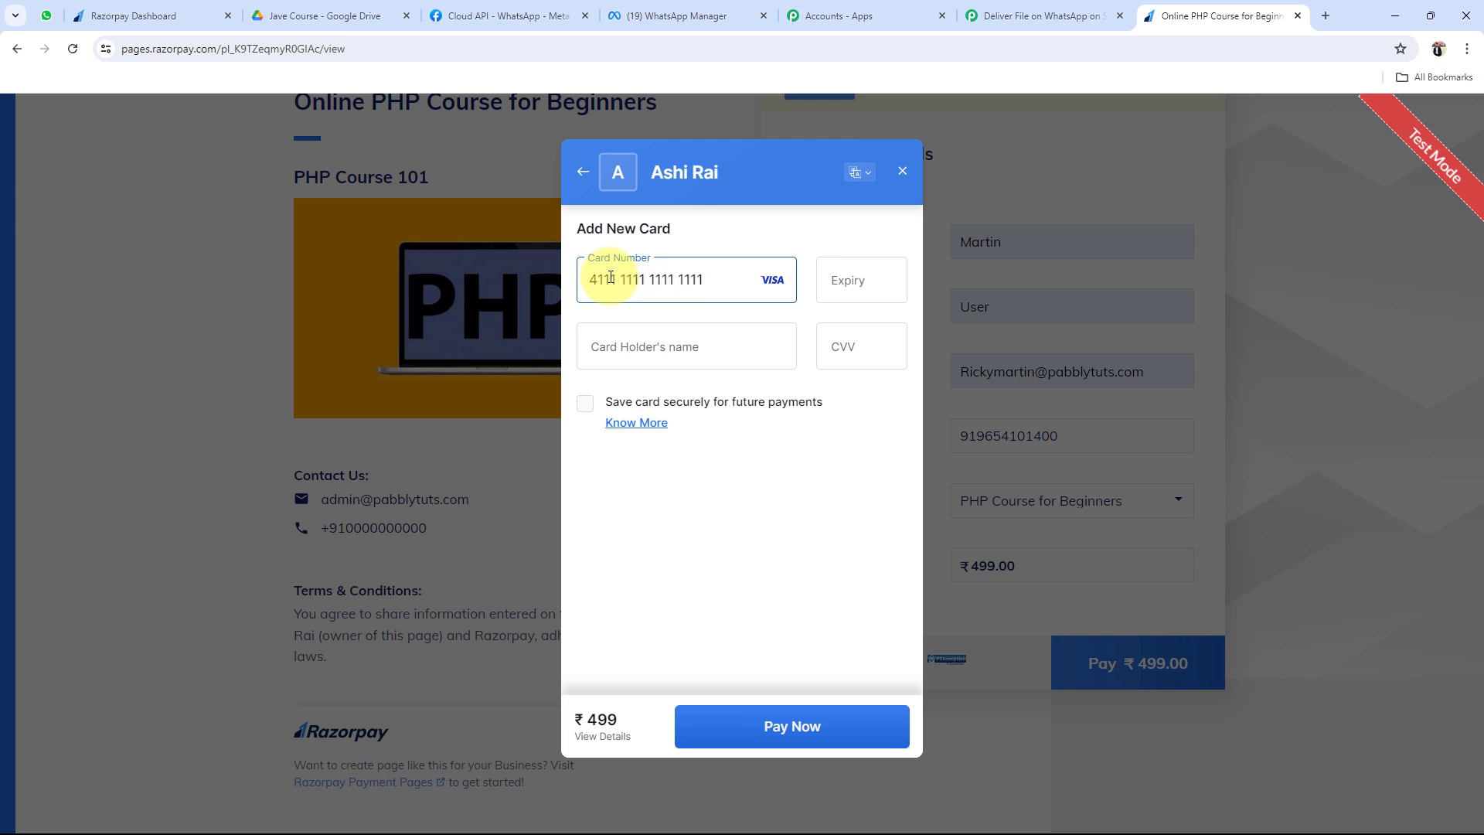
type("1 1111 1111 1111")
left_click(851, 267)
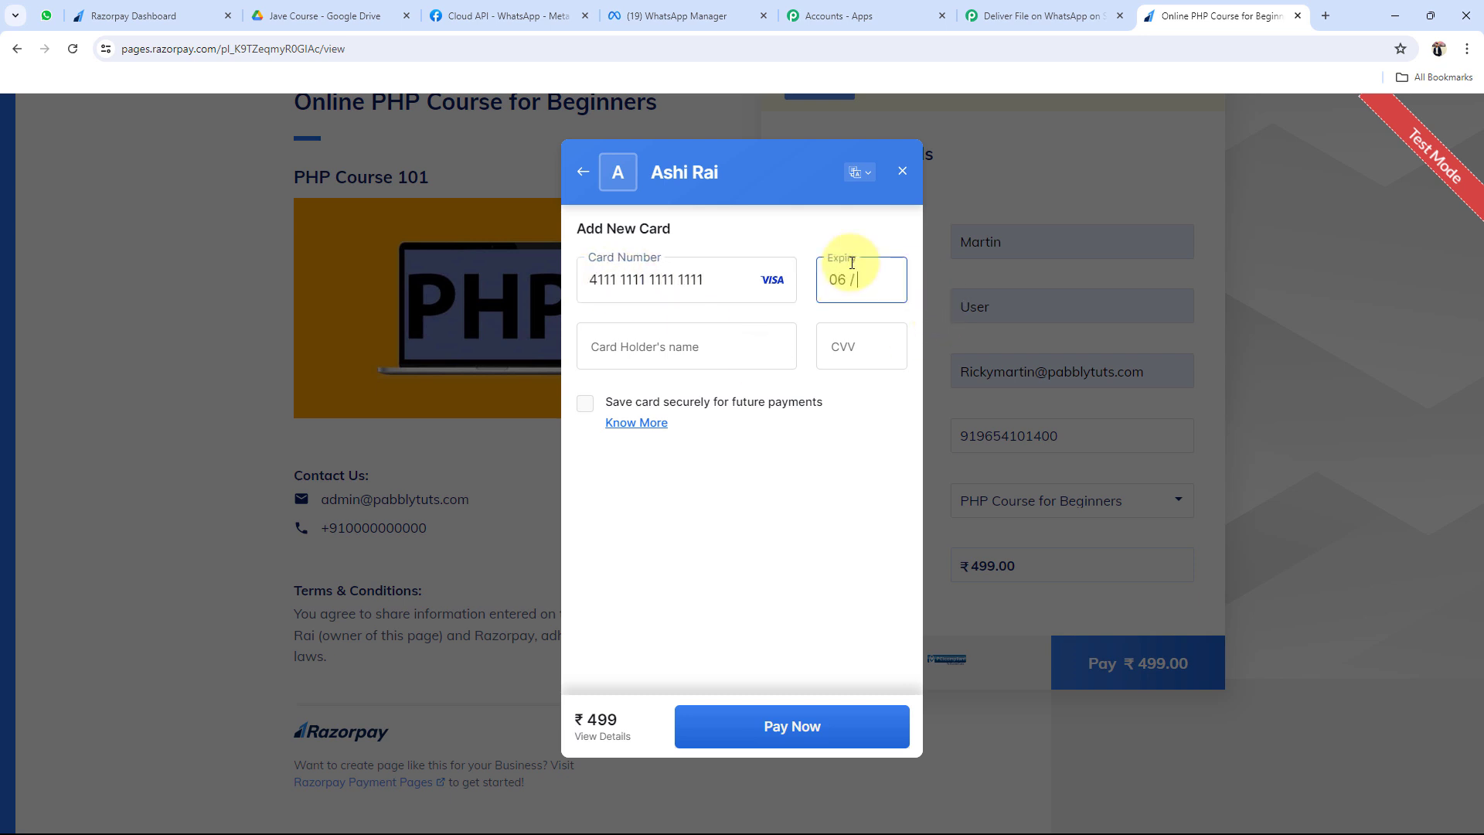
type("0631")
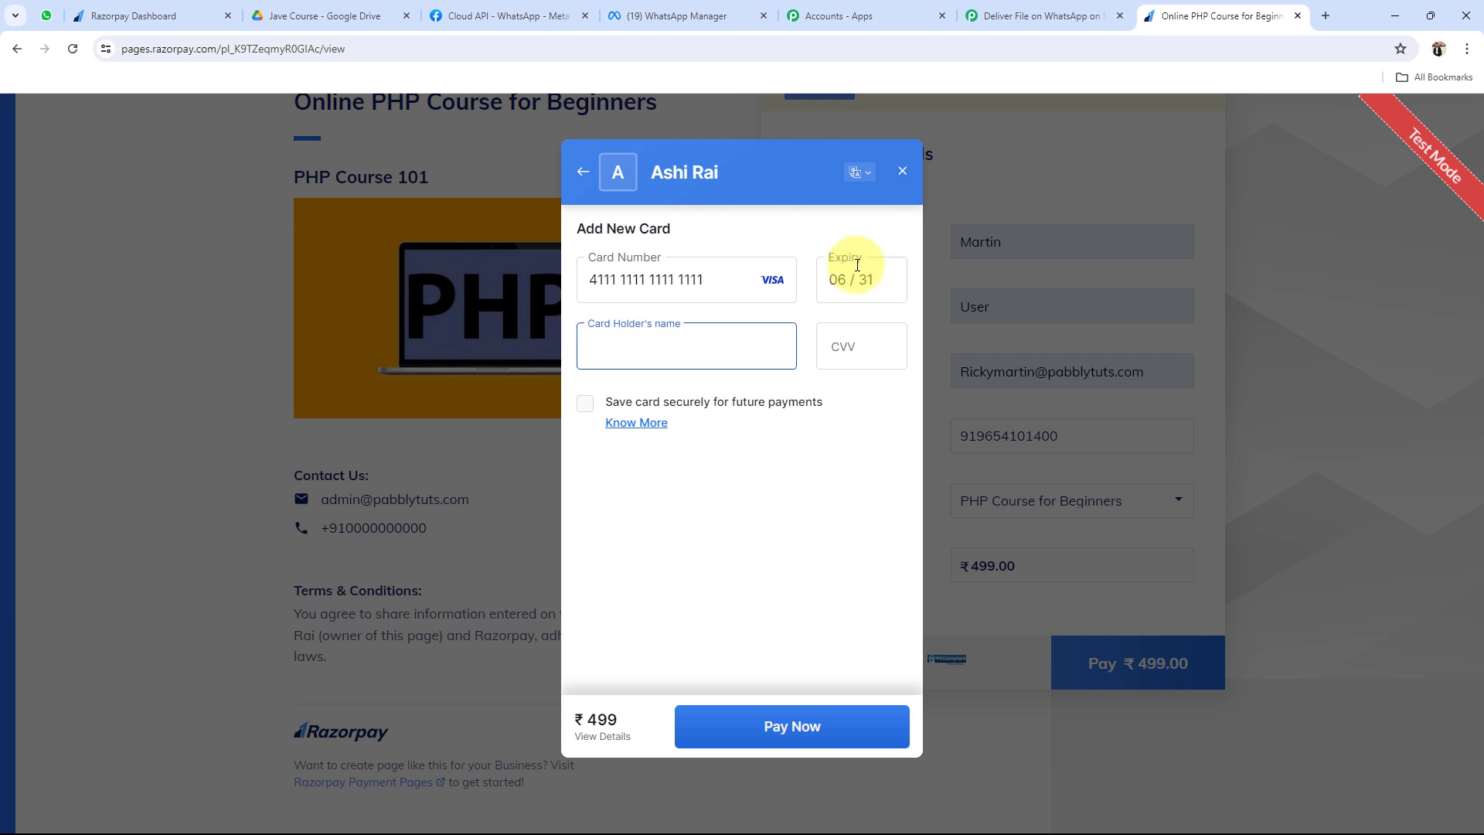
type("Pabbly")
left_click(879, 352)
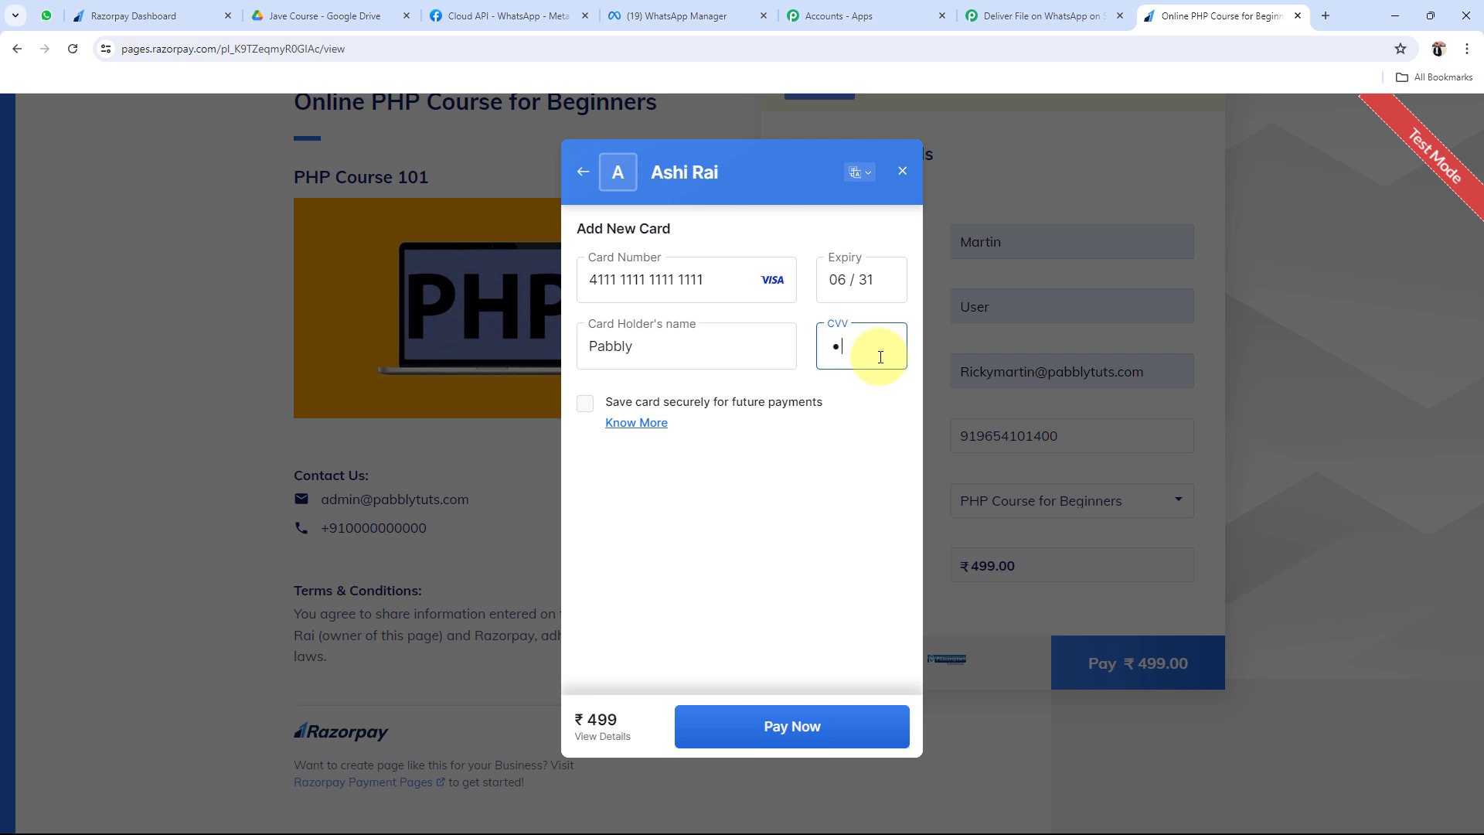
type("••")
left_click(758, 726)
type("•")
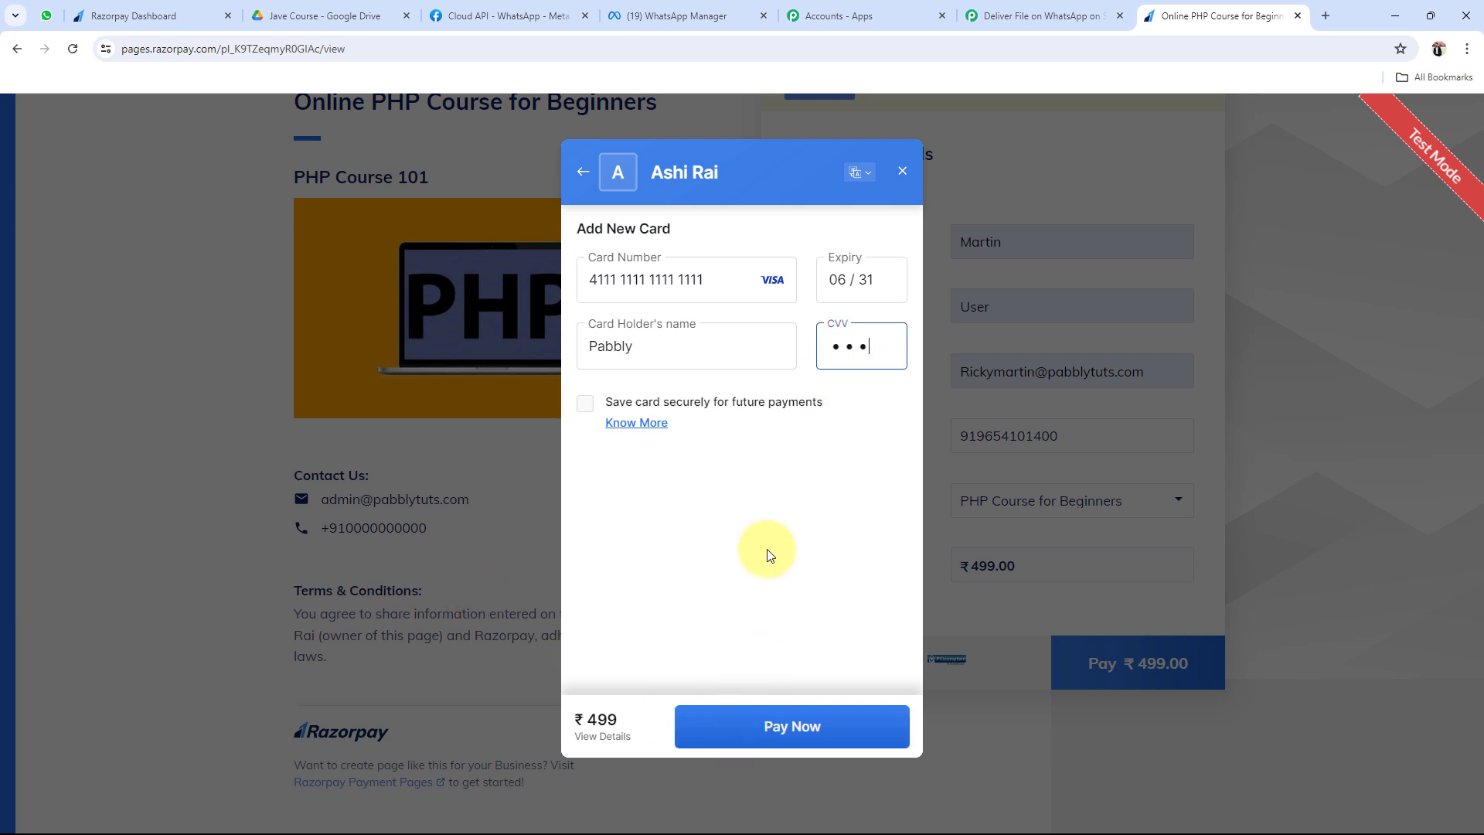
- Submit the payment, verify it with the one-time password, and decline saving the card in both the checkout and the browser
left_click(771, 731)
left_click(734, 713)
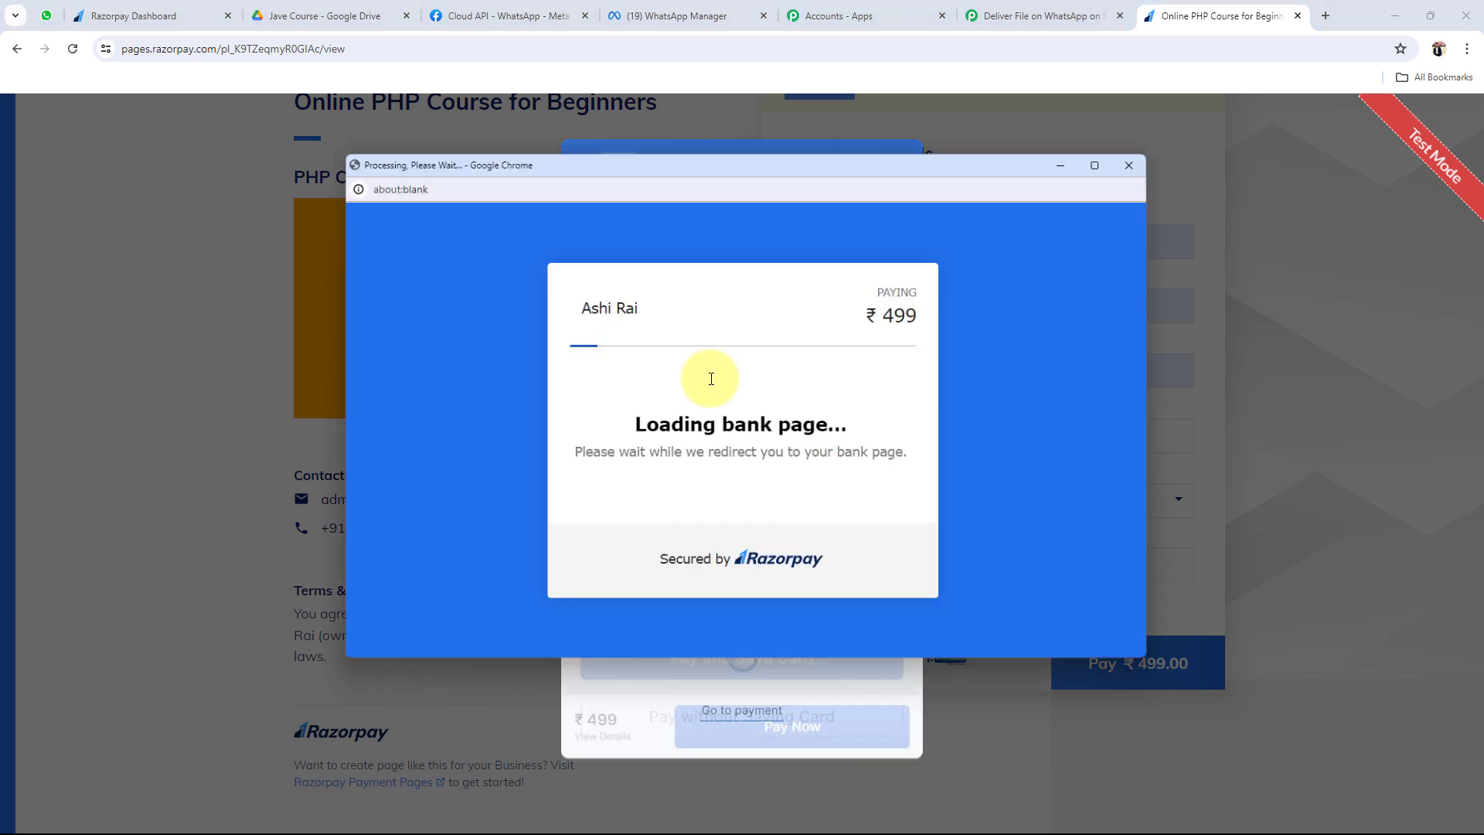
type("1111")
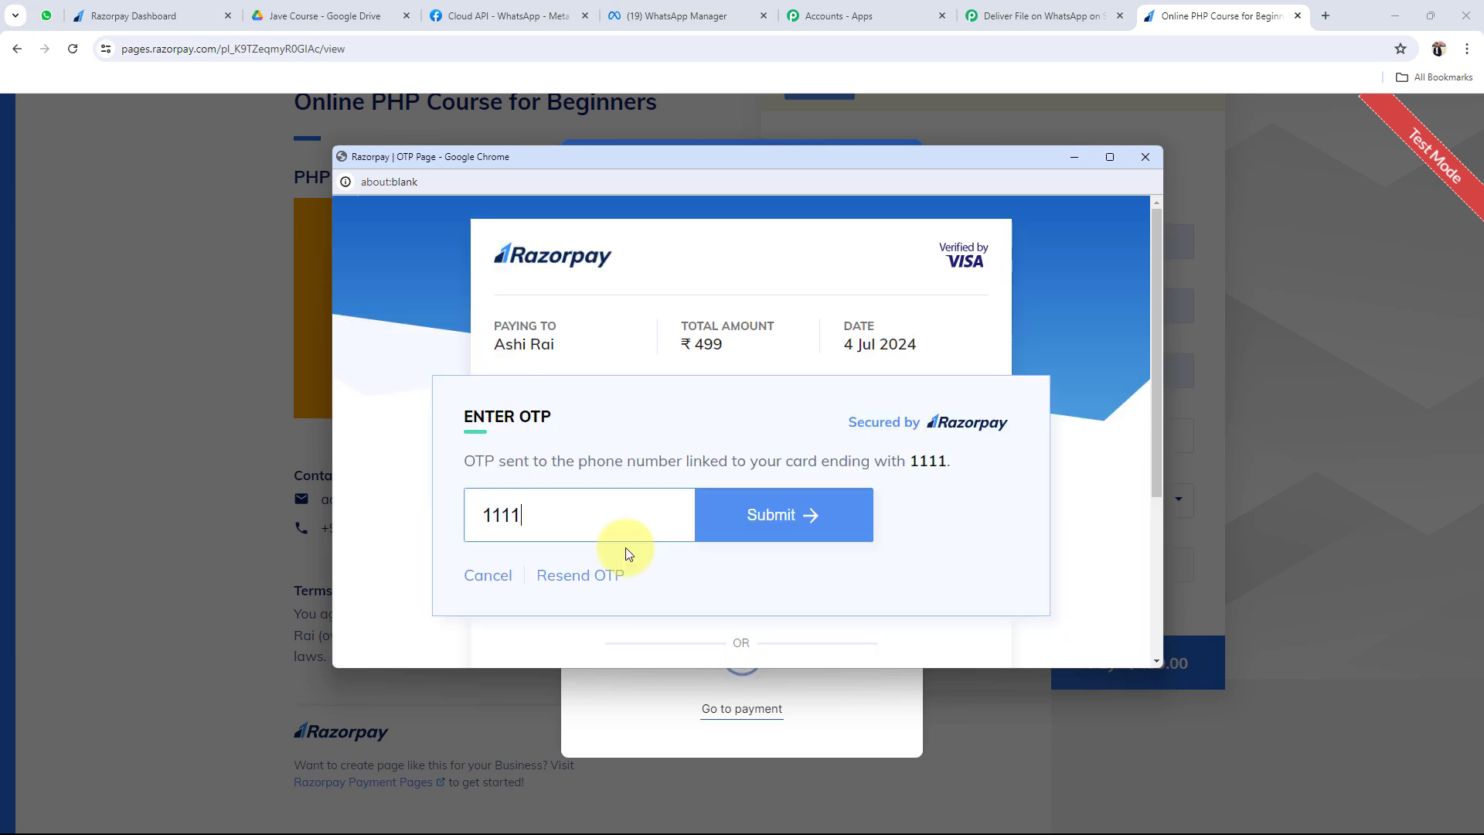
left_click(713, 512)
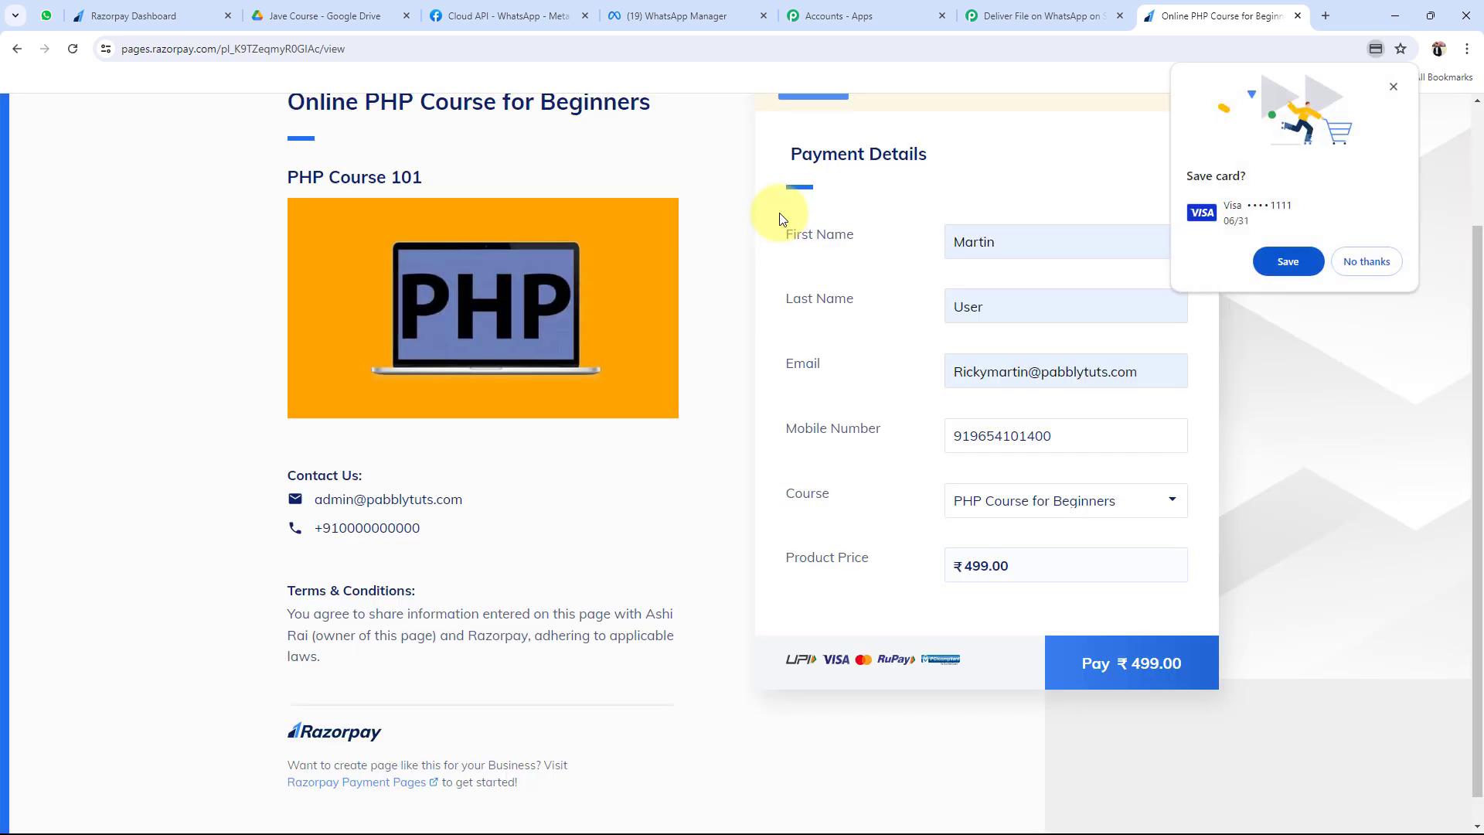
left_click(1366, 261)
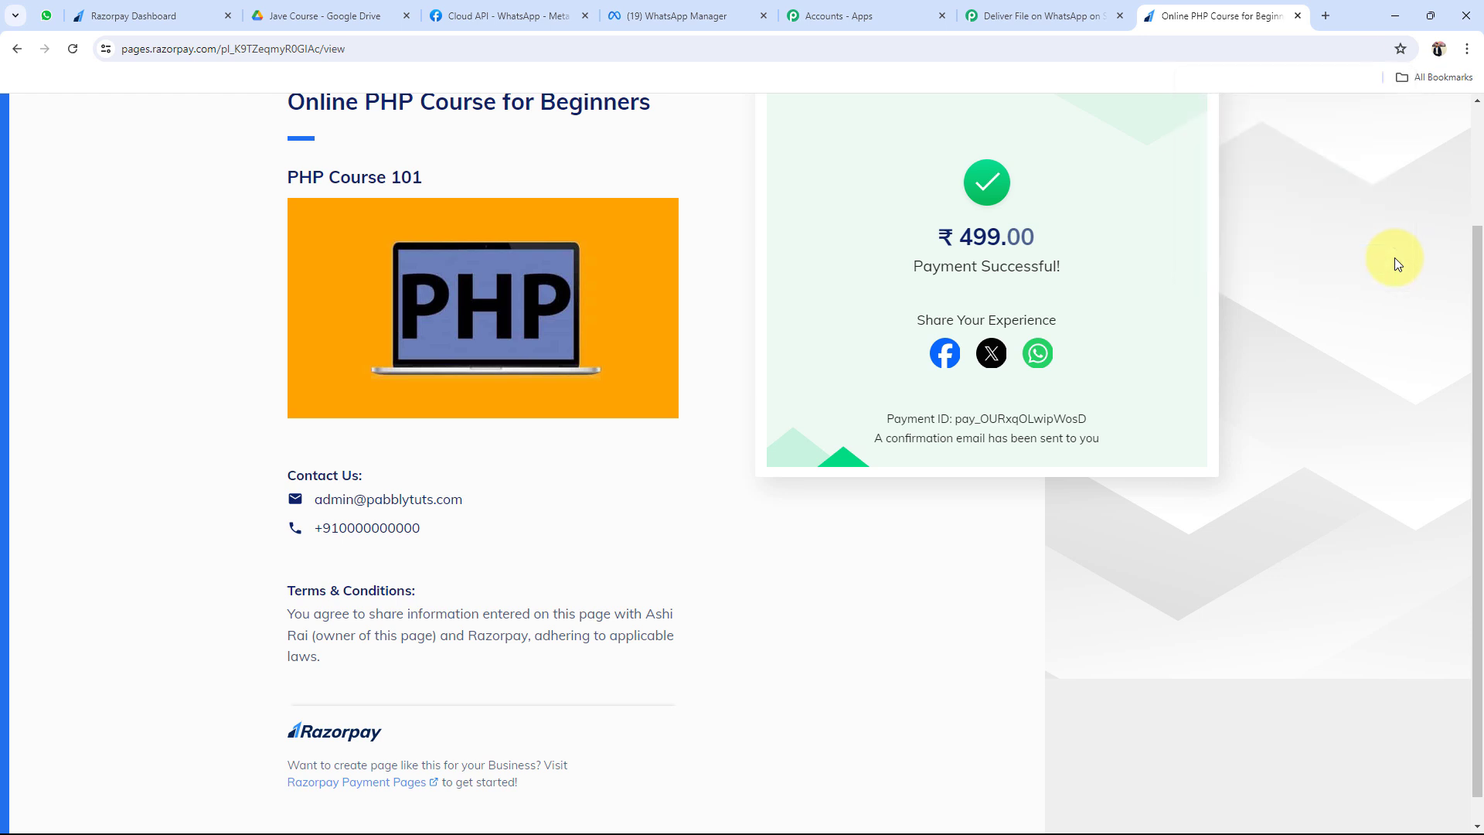
- Check the course title on the payment page after the payment
scroll(763, 259, "up", 2)
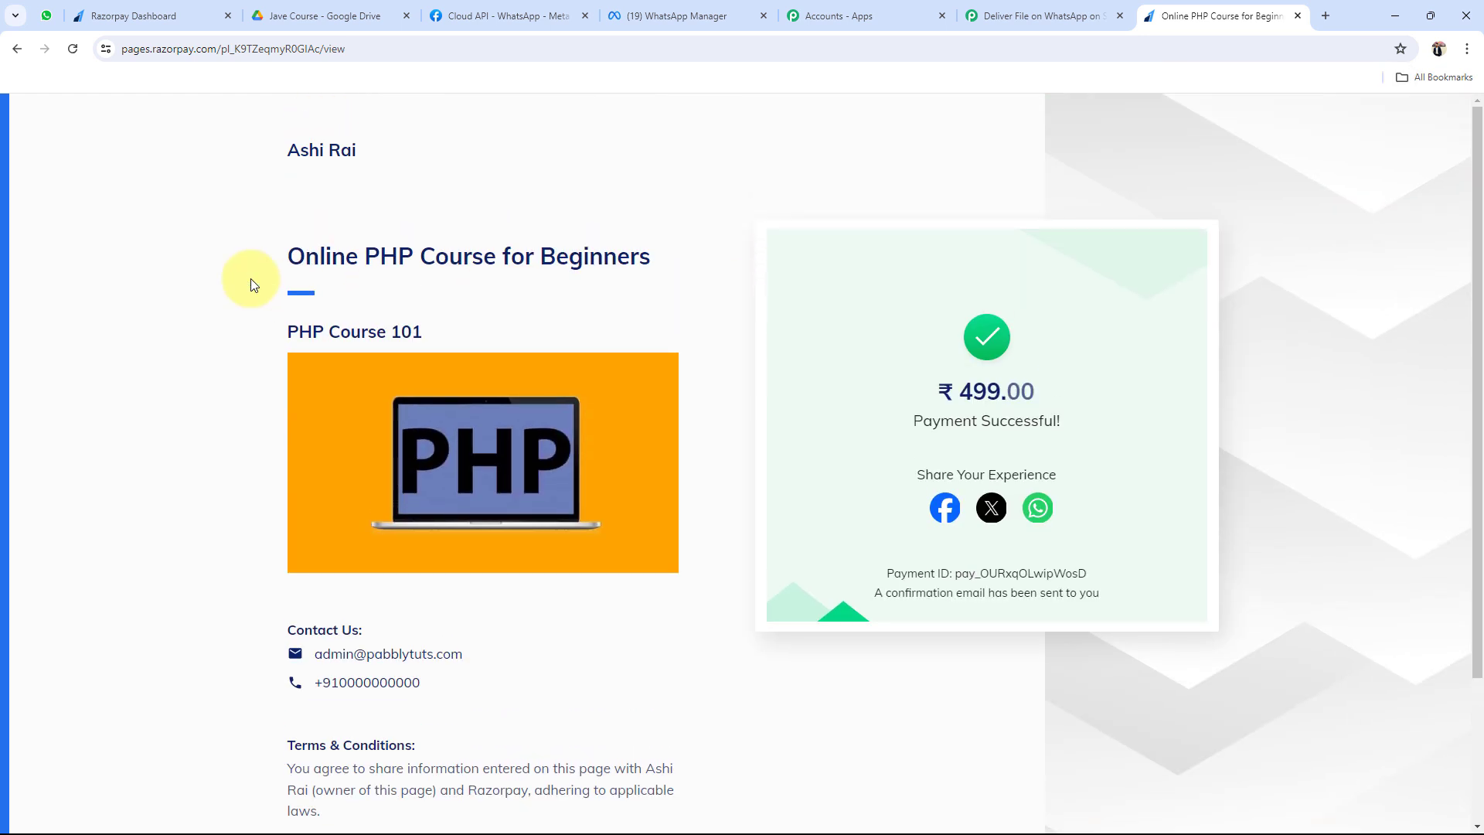
left_click_drag(232, 257, 653, 272)
left_click(203, 363)
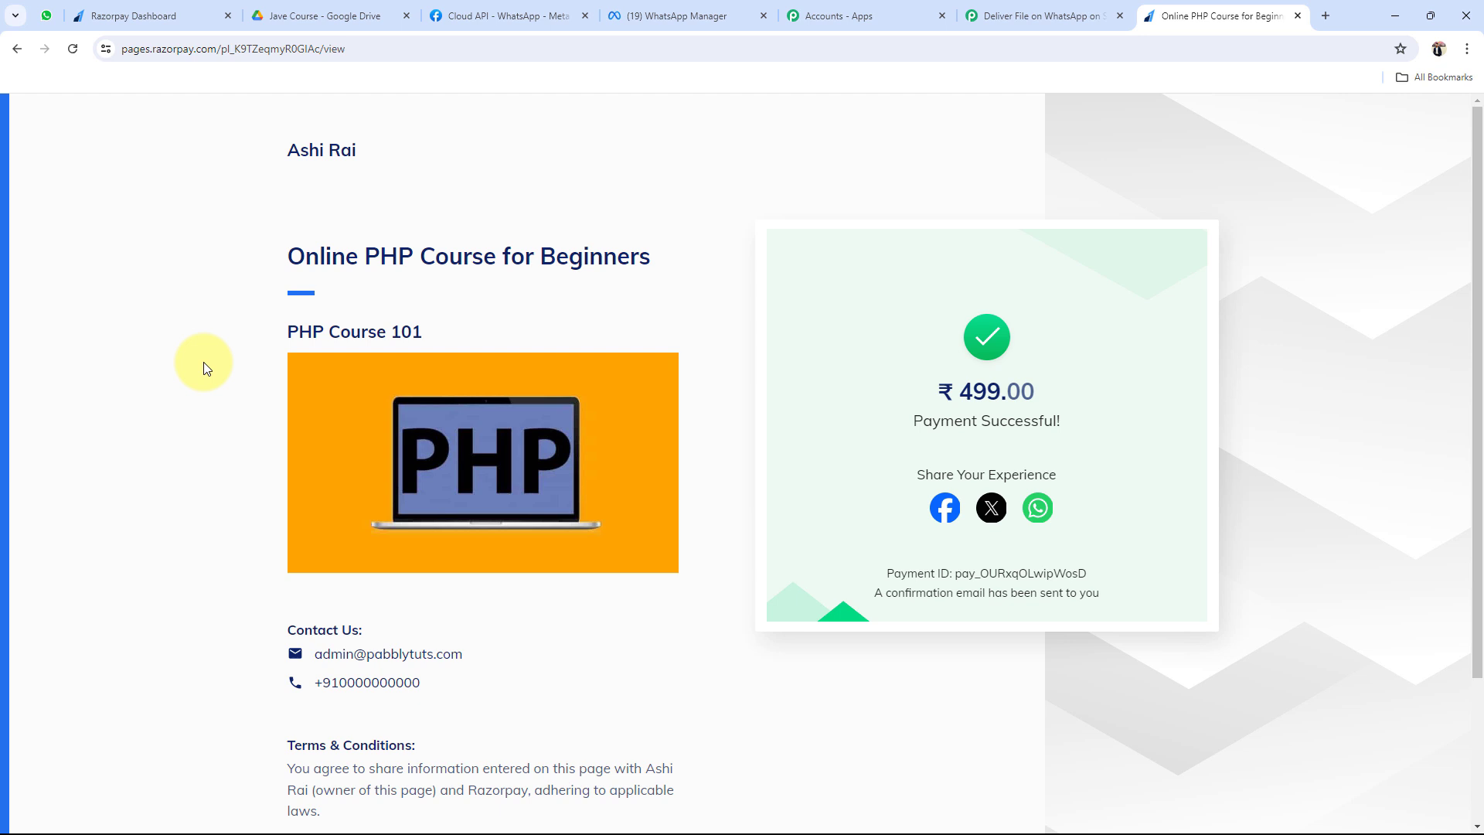
- Switch to WhatsApp Web and check the customer name in the newest message's greeting
left_click(47, 15)
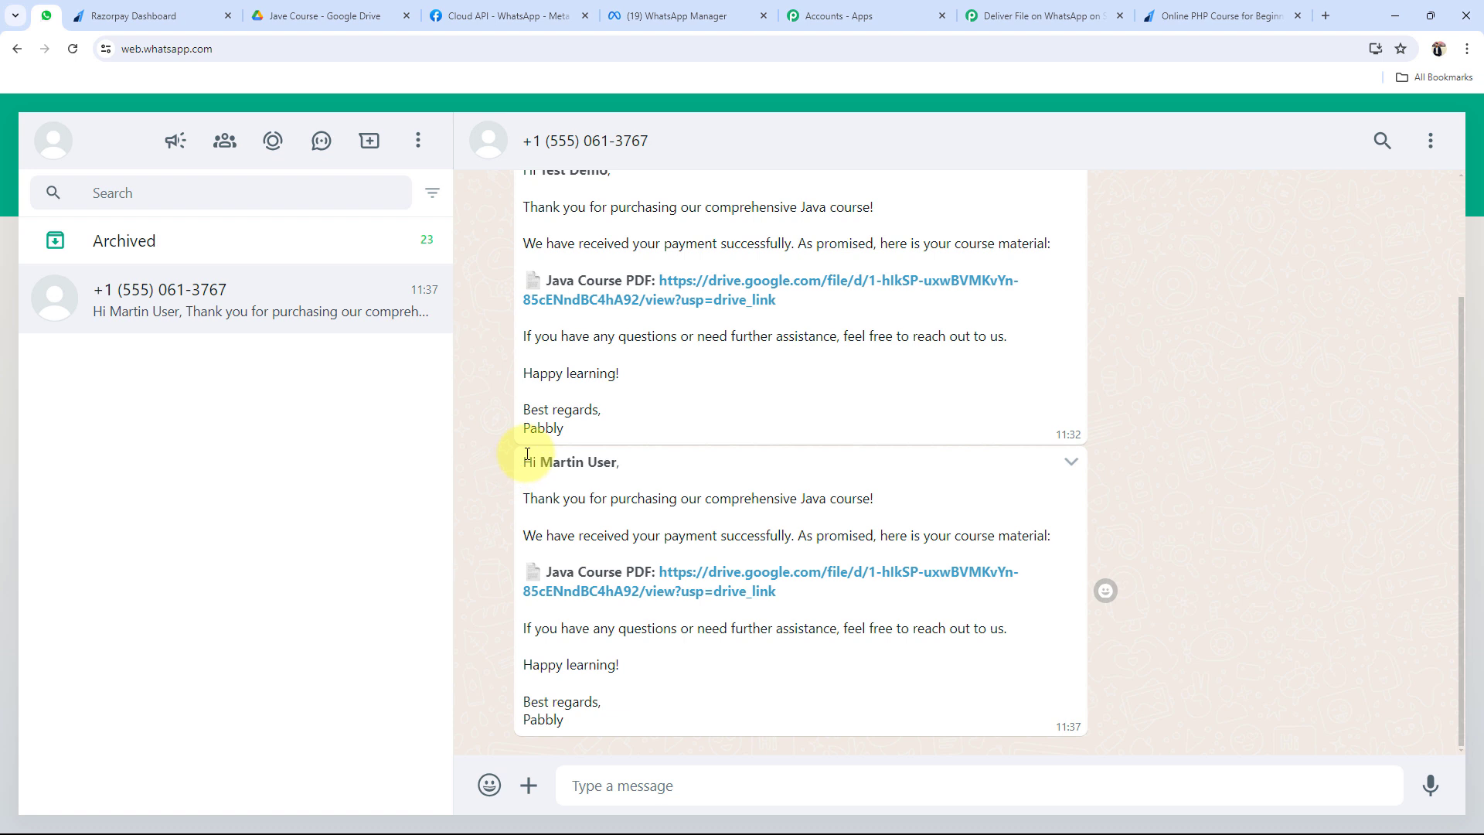
left_click_drag(539, 462, 590, 479)
left_click(590, 480)
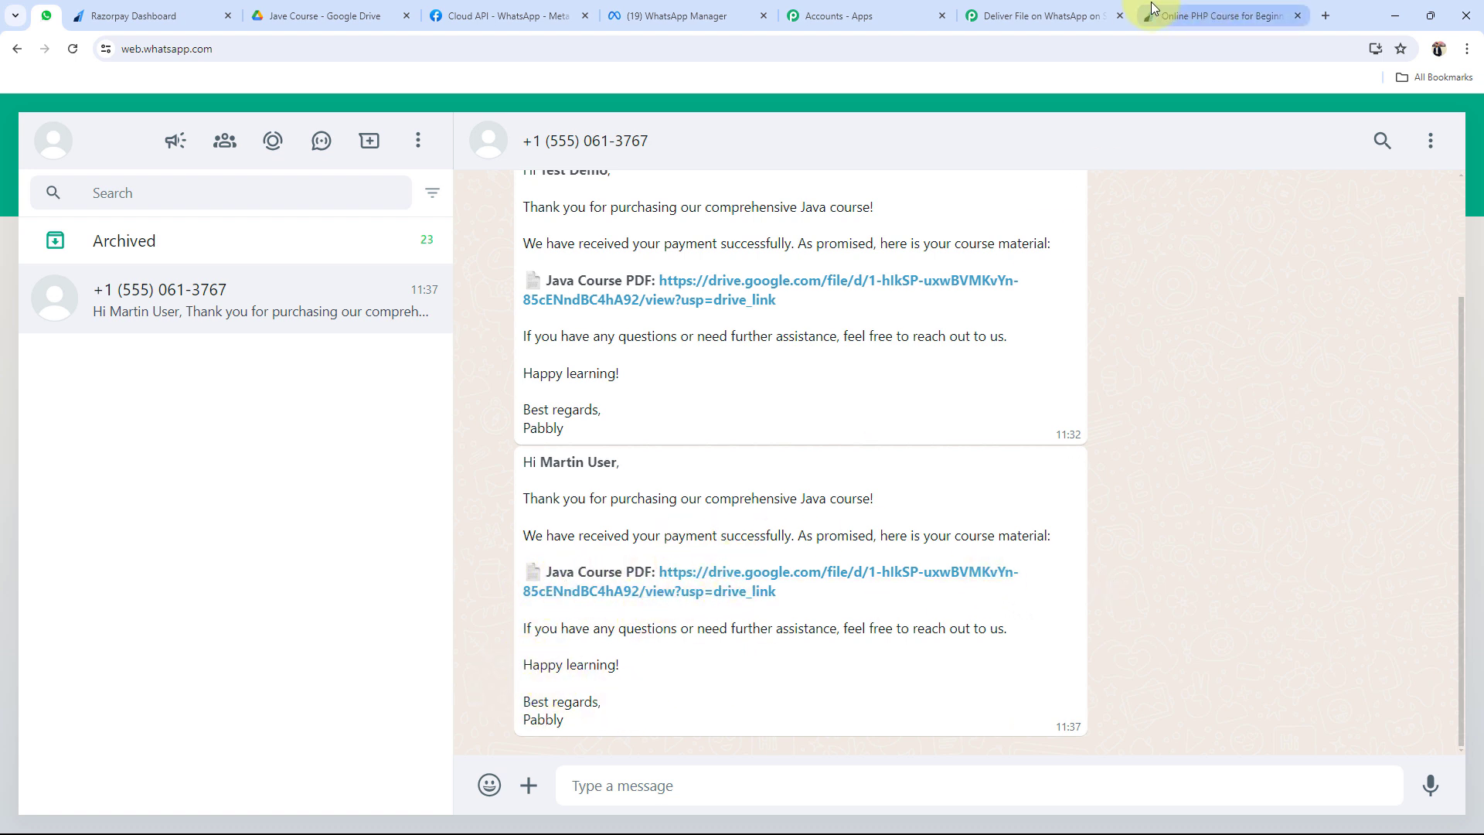
- Switch back to the Pabbly Connect workflow and review its three steps from the Razorpay trigger to the WhatsApp action
left_click(1051, 6)
scroll(347, 340, "up", 3)
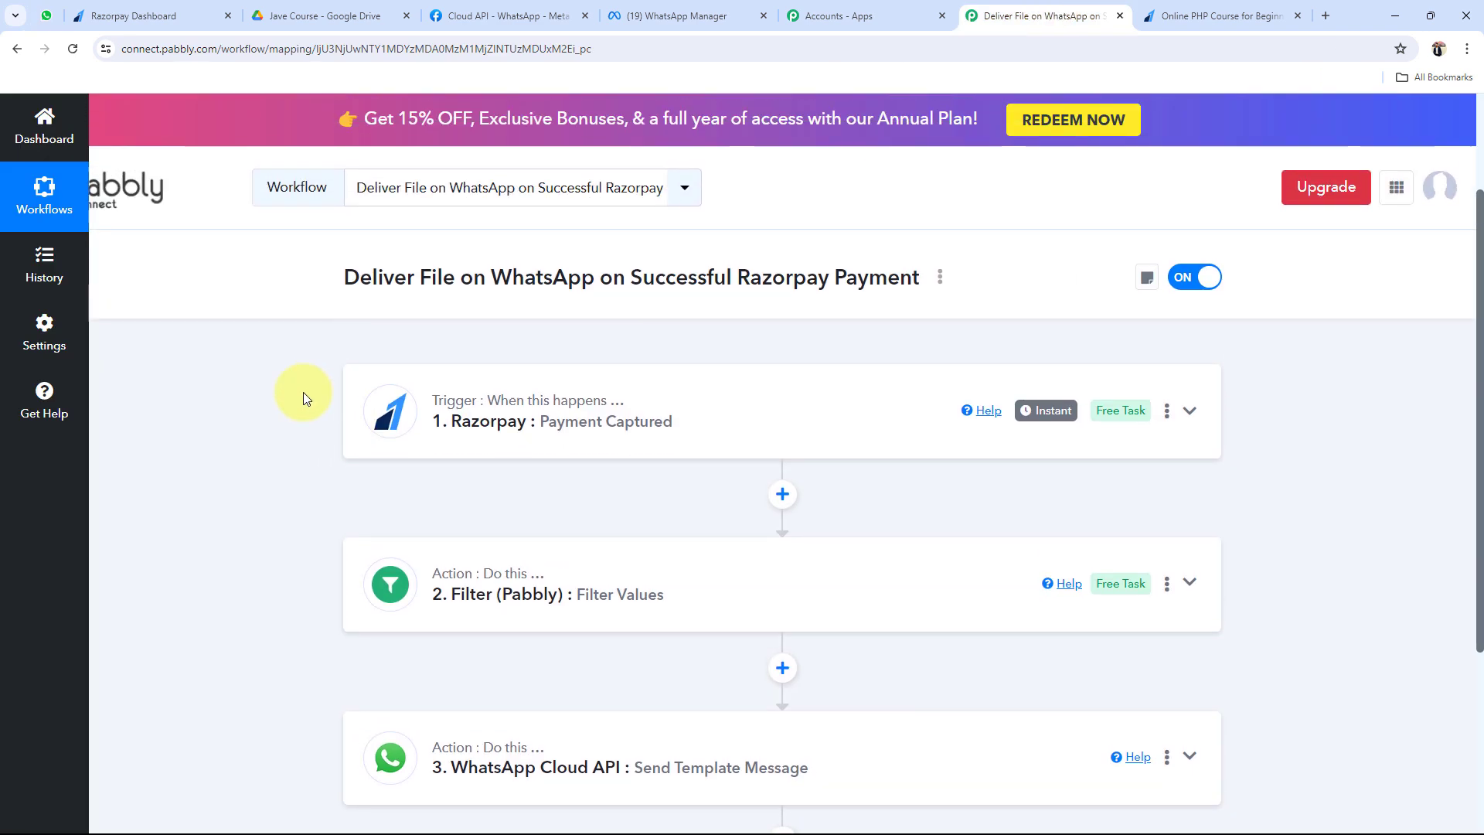
scroll(229, 507, "down", 1)
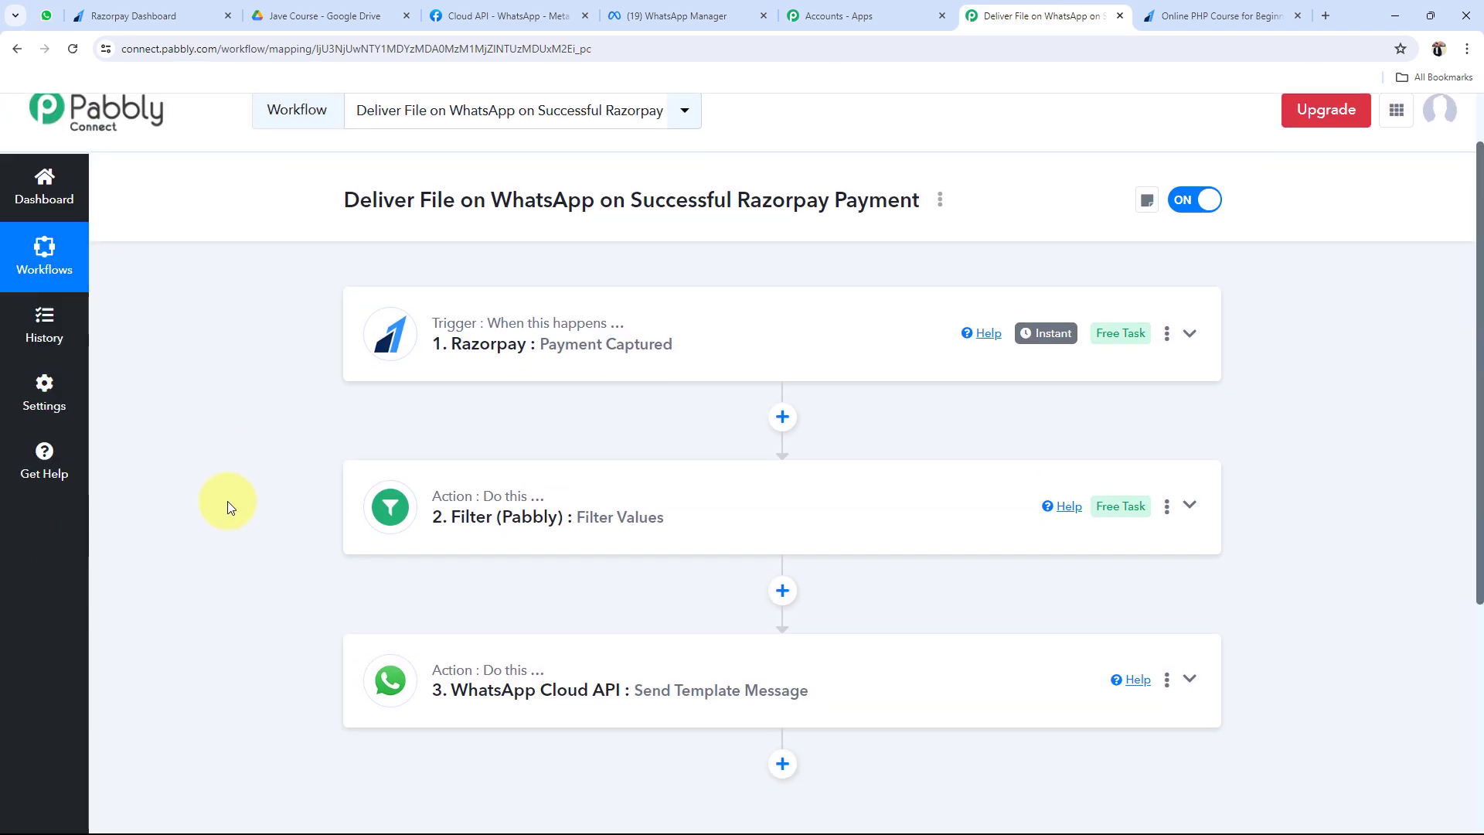